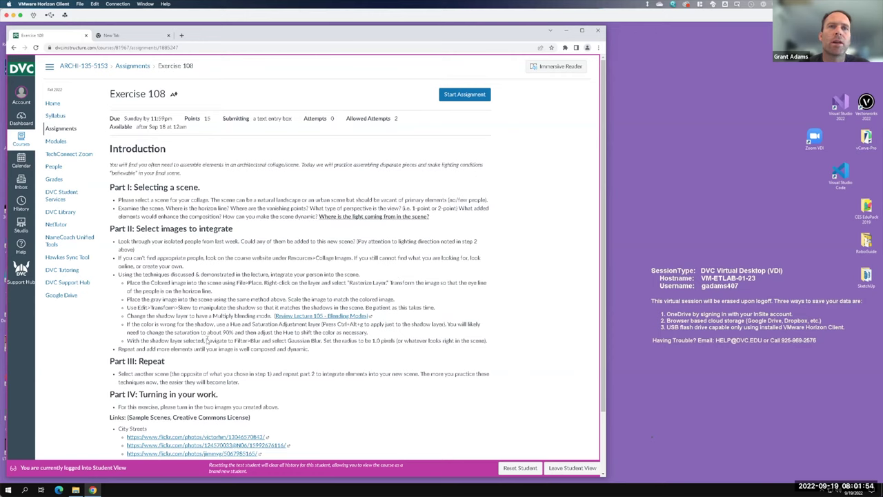
- Read the Exercise 108 instructions from Part I through Part III down to the sample scene links
drag(109, 187, 231, 195)
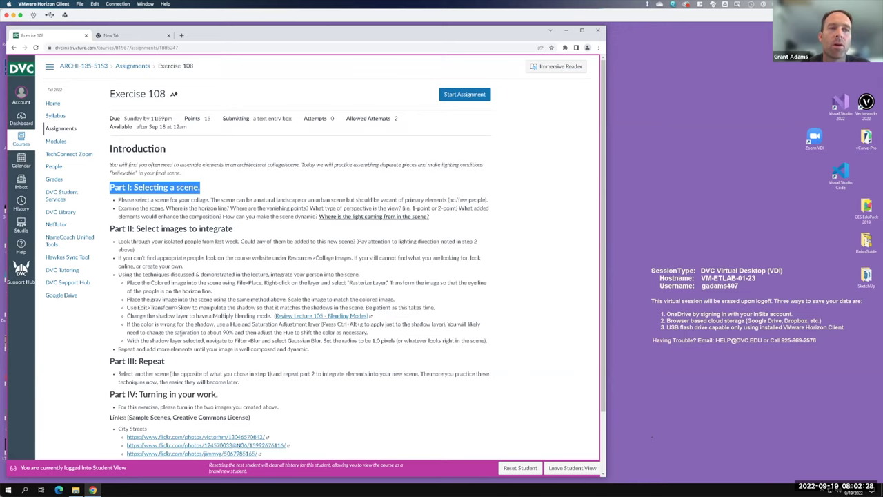
scroll(110, 324, down, 2)
drag(109, 292, 187, 293)
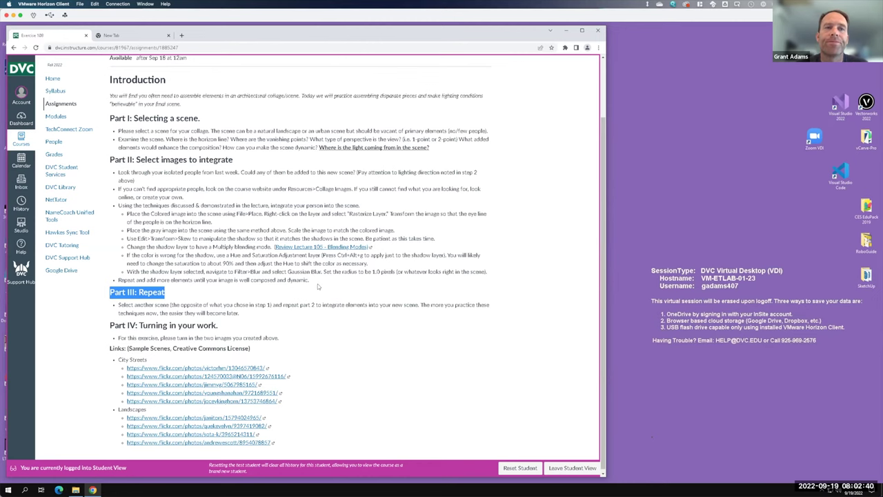
scroll(221, 314, down, 1)
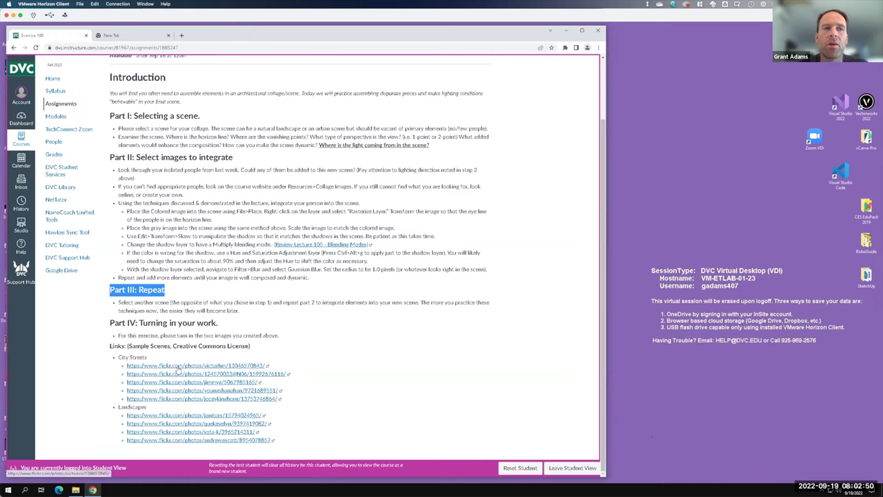
- Open all five City Streets sample scene links from the assignment page in separate browser tabs
right_click(179, 367)
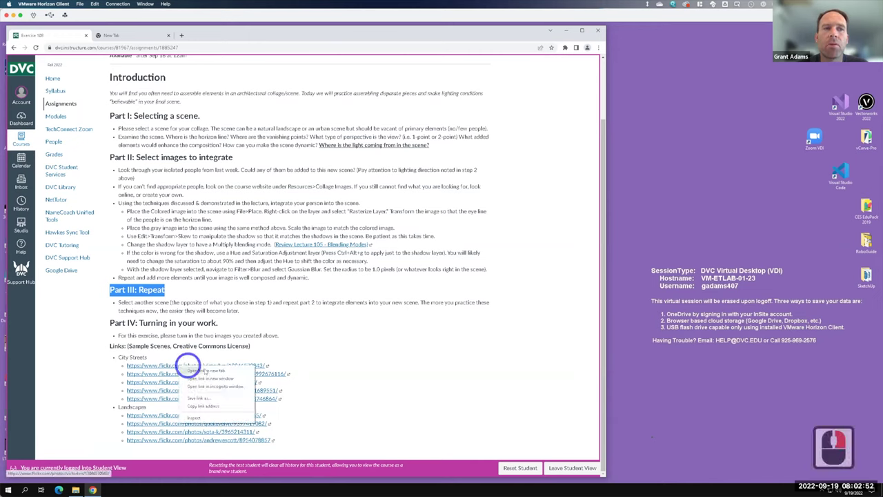
click(202, 371)
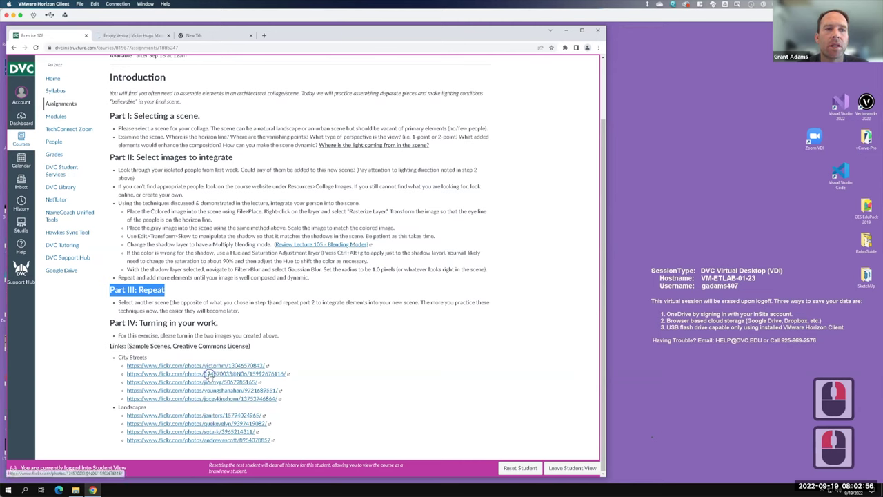
right_click(211, 374)
click(222, 378)
right_click(211, 381)
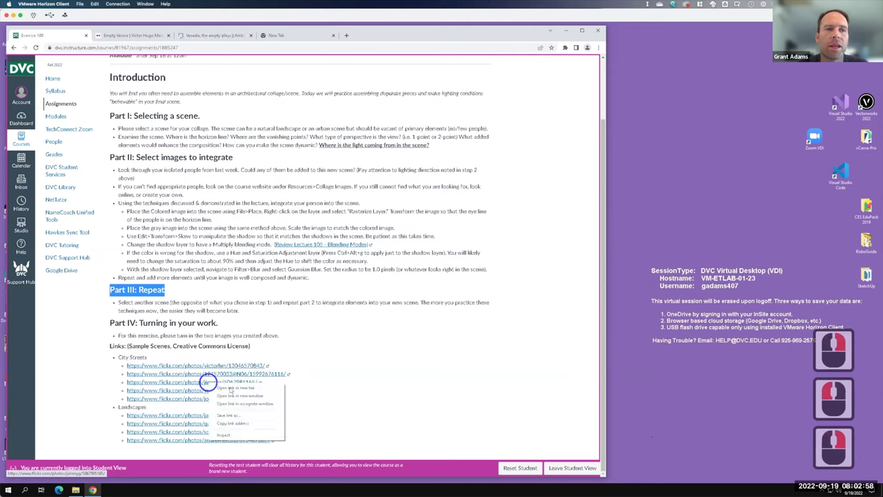
click(219, 391)
right_click(219, 390)
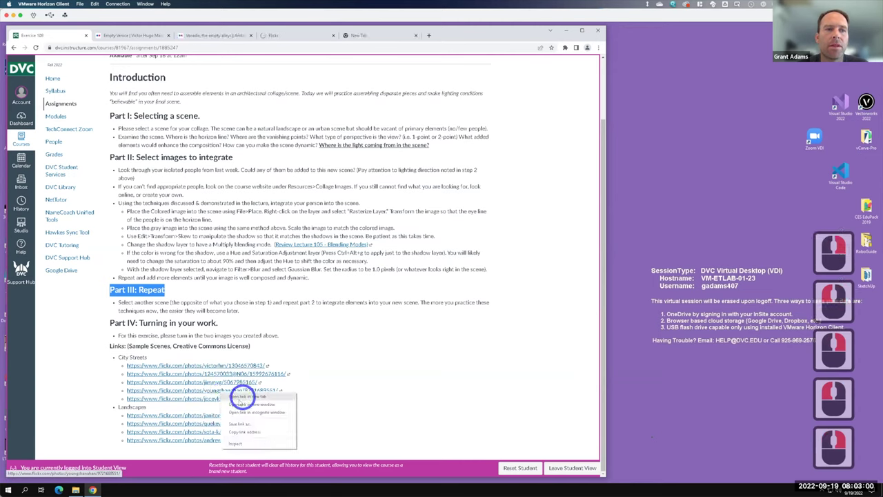
click(228, 399)
right_click(228, 399)
click(236, 407)
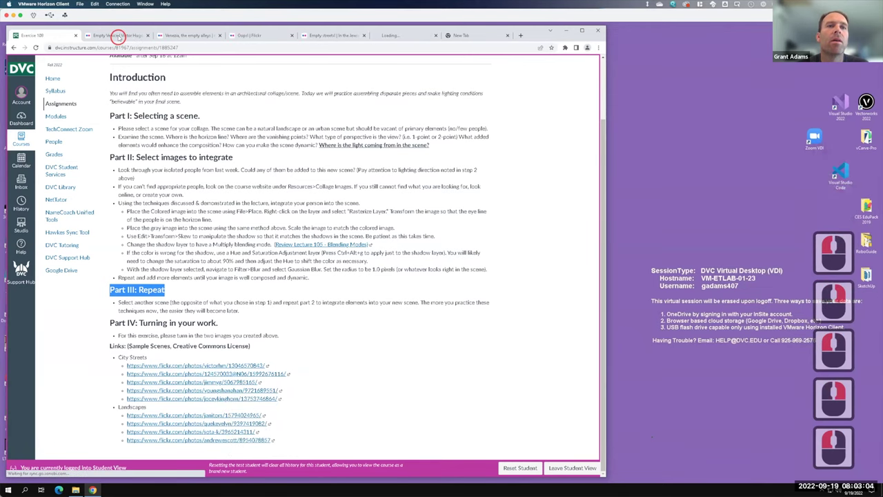
- Look through the opened Flickr street photos to compare them as possible collage scenes
click(119, 36)
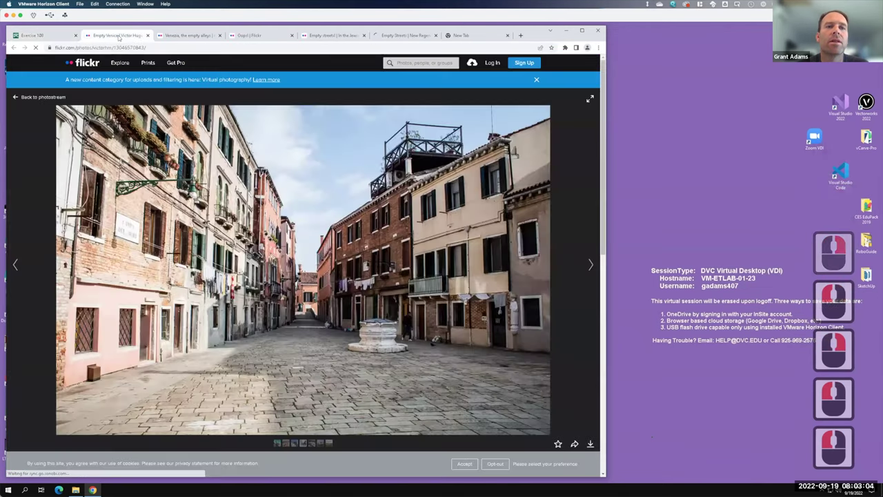
click(174, 35)
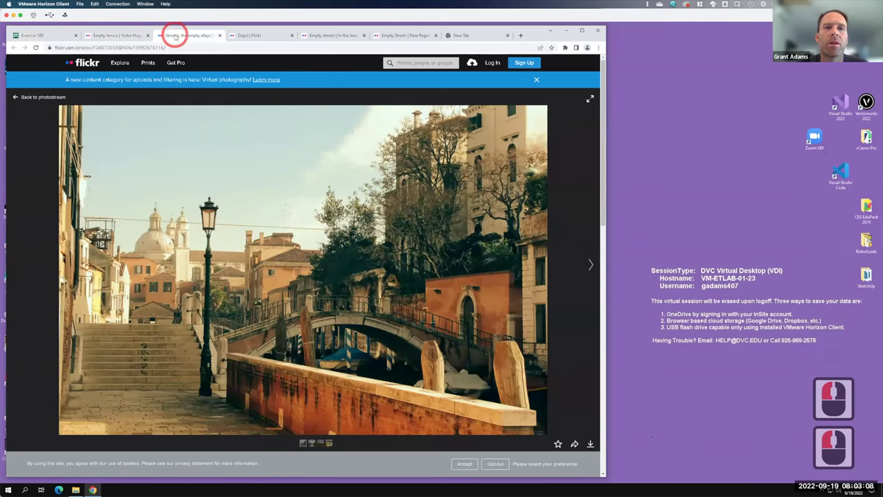
click(269, 37)
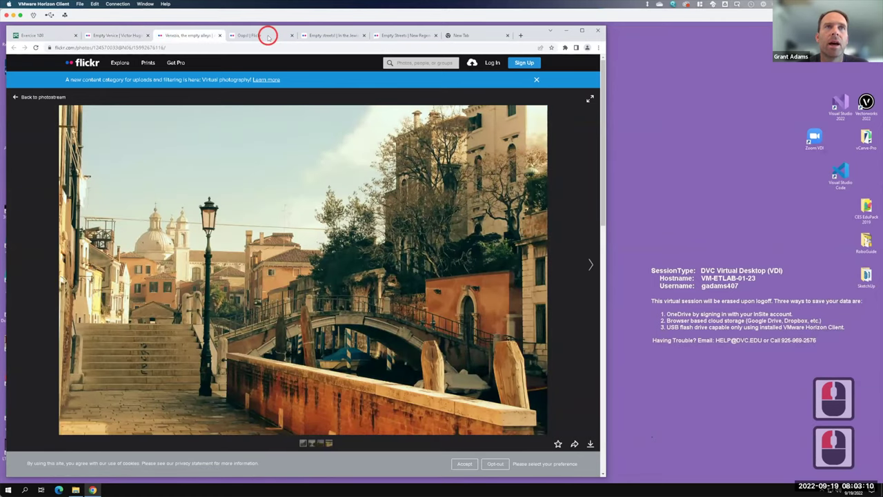
click(331, 36)
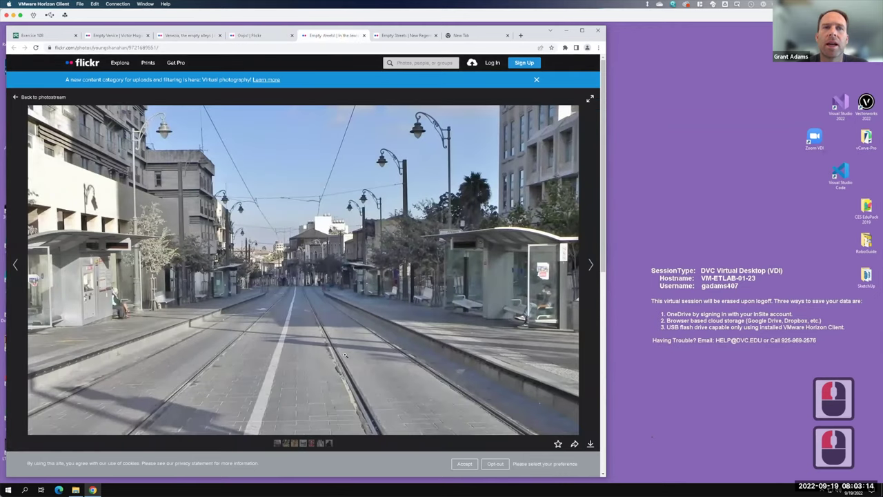
click(412, 36)
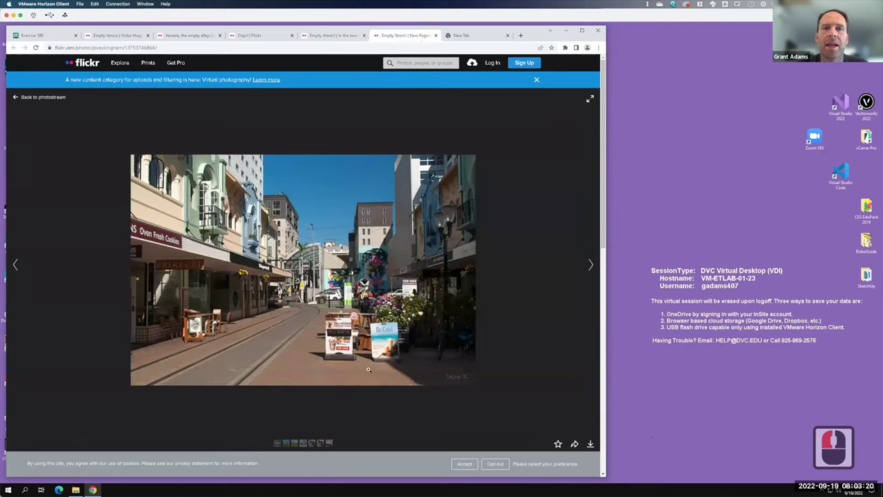
- Download the empty street photo with the tram tracks from Flickr in its Original (2592 × 1551) size
click(340, 38)
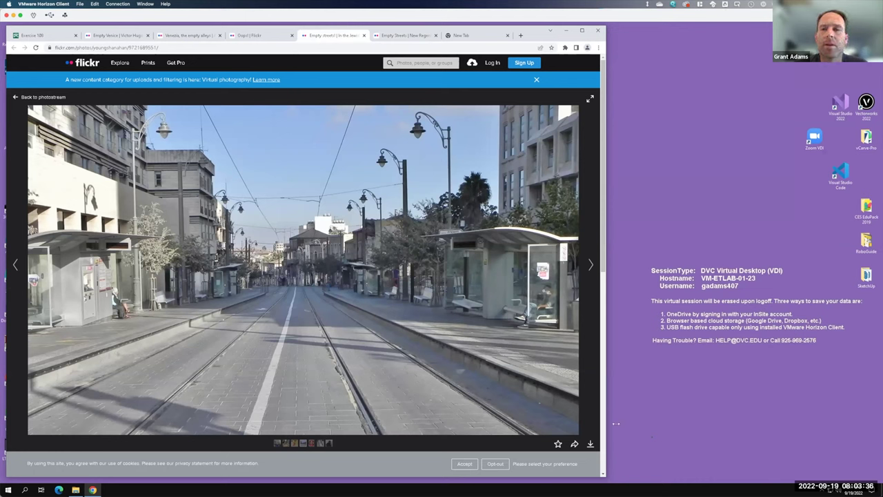
click(590, 444)
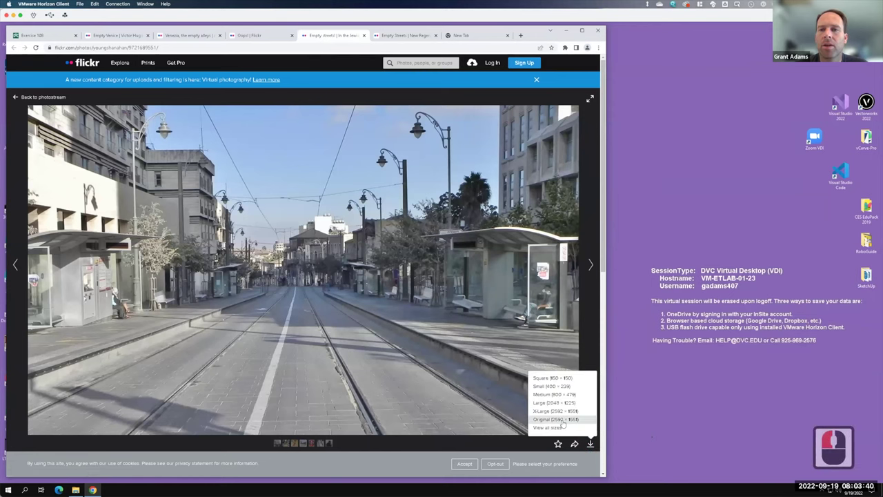
click(560, 420)
key(F15)
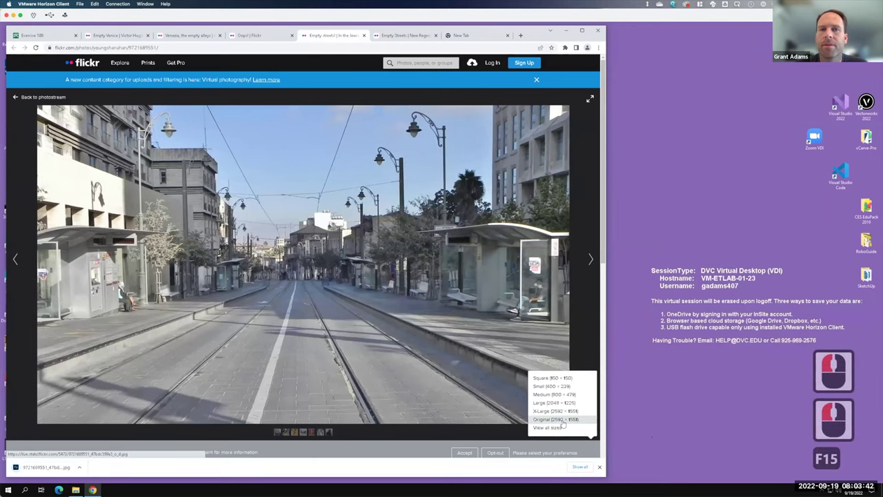
- Show the downloaded street photo in its folder and open it with Adobe Photoshop 2022
click(81, 469)
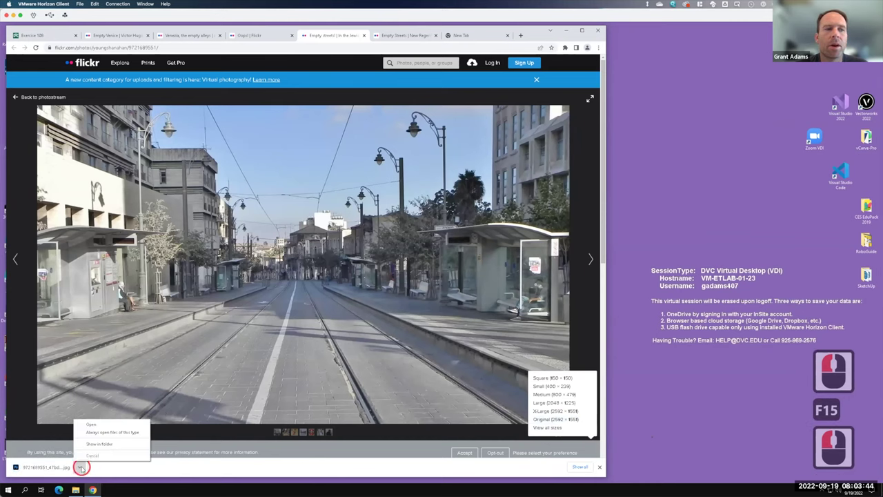
click(114, 443)
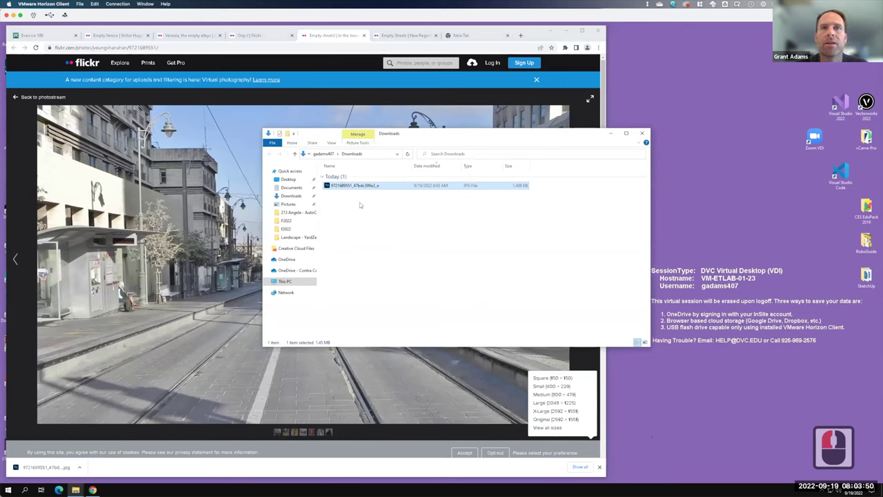
right_click(354, 186)
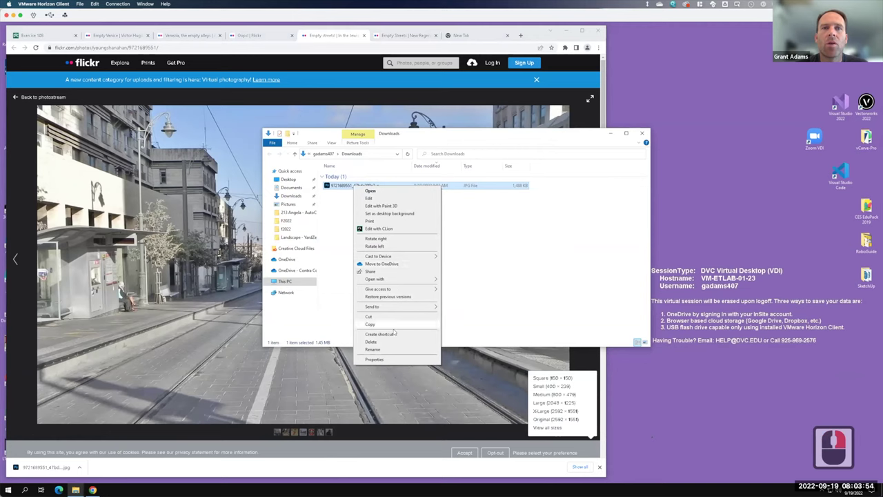
mouse_move(407, 279)
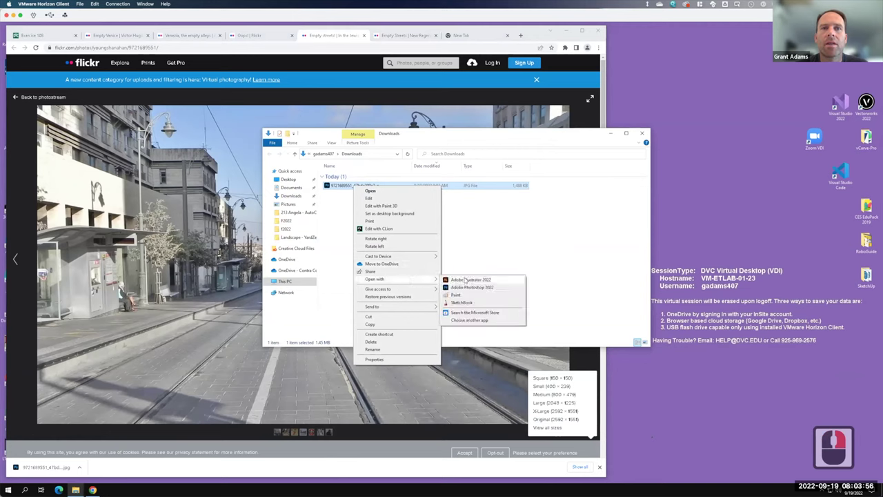
click(469, 289)
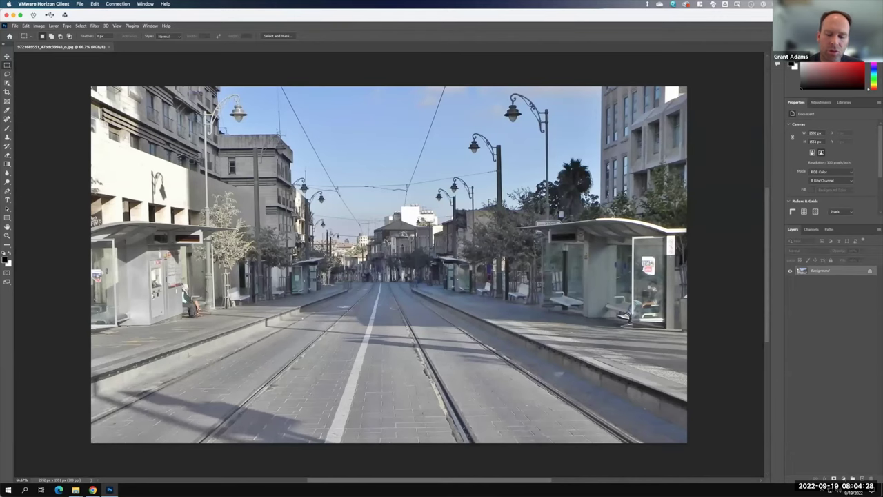
- Add a new empty layer above the Background street photo
click(279, 140)
key(ctrl+0)
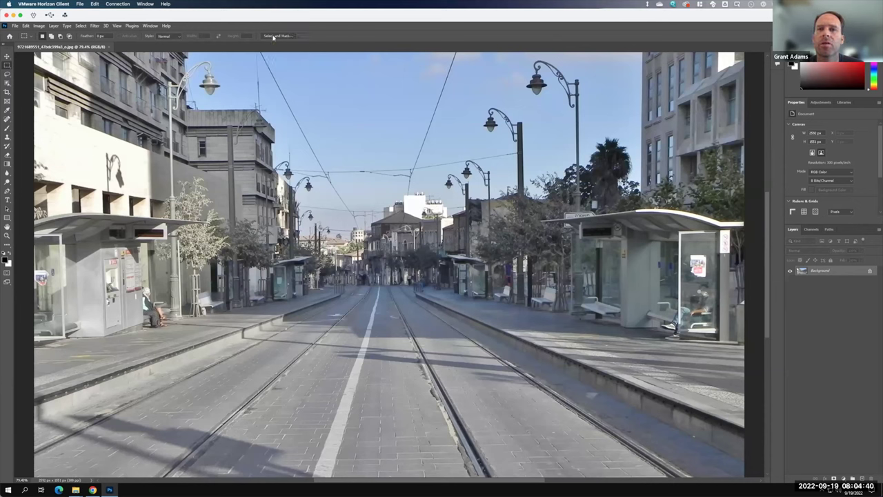
key(F15)
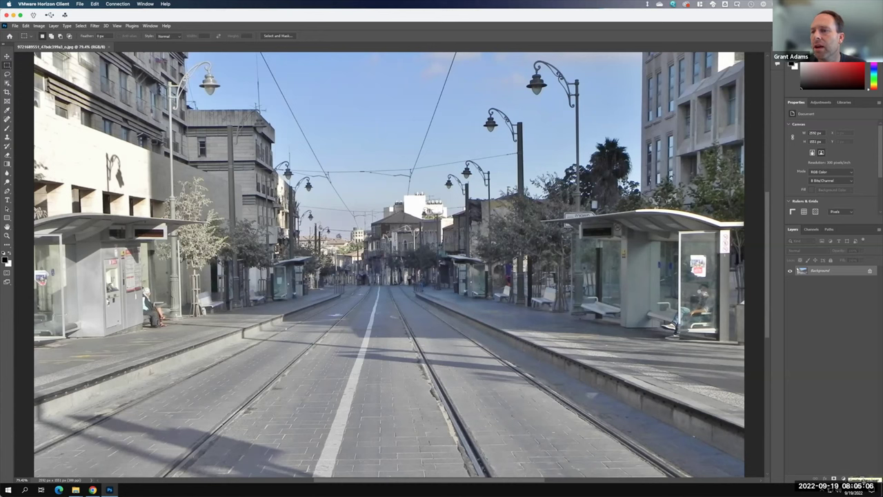
click(862, 478)
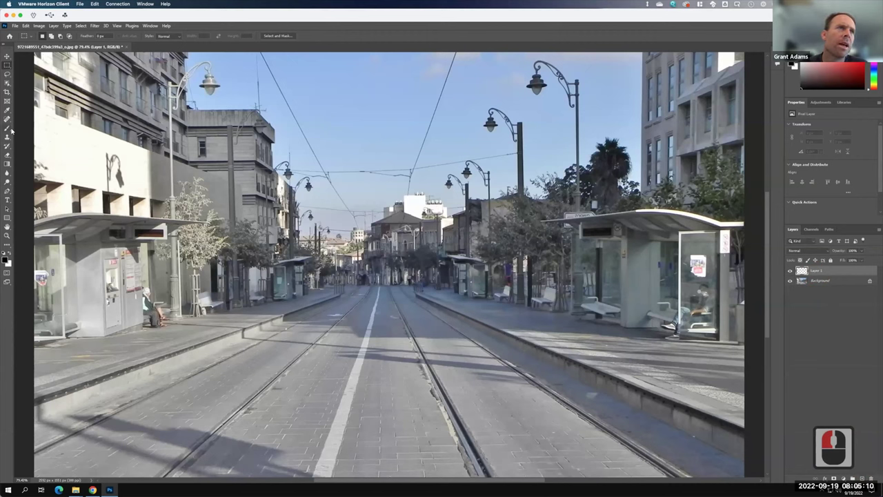
- Choose the Brush tool and set the foreground color to bright red
click(8, 128)
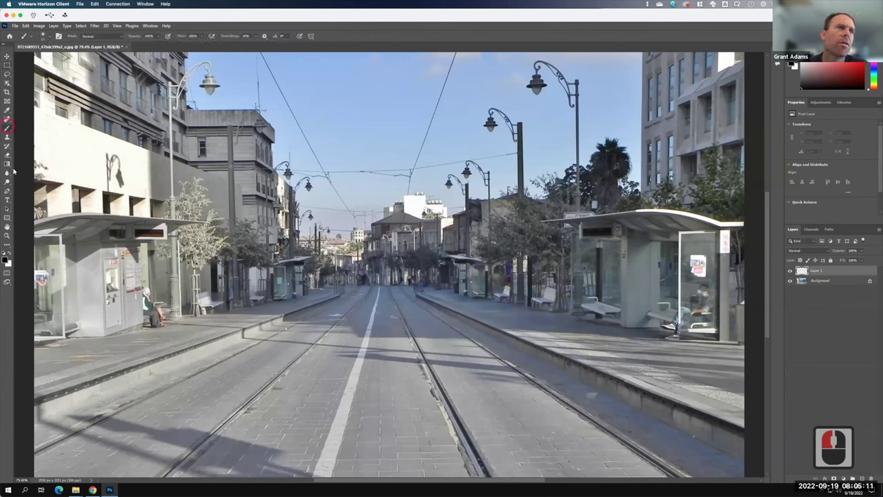
double_click(9, 261)
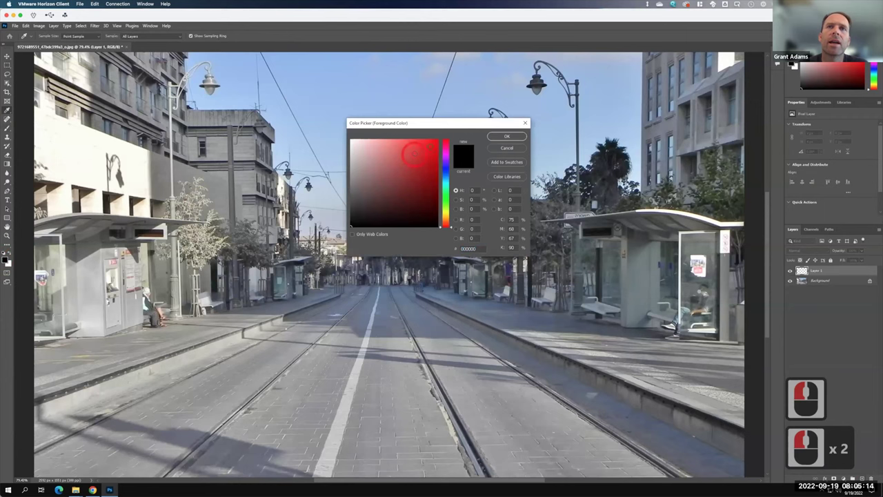
click(432, 147)
click(495, 137)
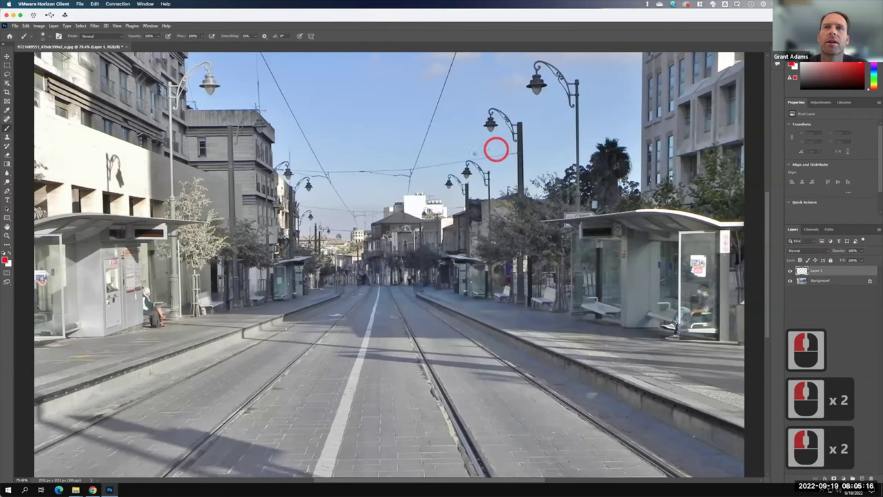
- Circle the street lamp head at the photo's upper left and its shadow on the white wall, and connect the circles with a line
mouse_move(217, 60)
mouse_down()
mouse_move(176, 68)
mouse_move(149, 107)
mouse_move(215, 125)
mouse_move(238, 68)
mouse_move(184, 61)
mouse_up()
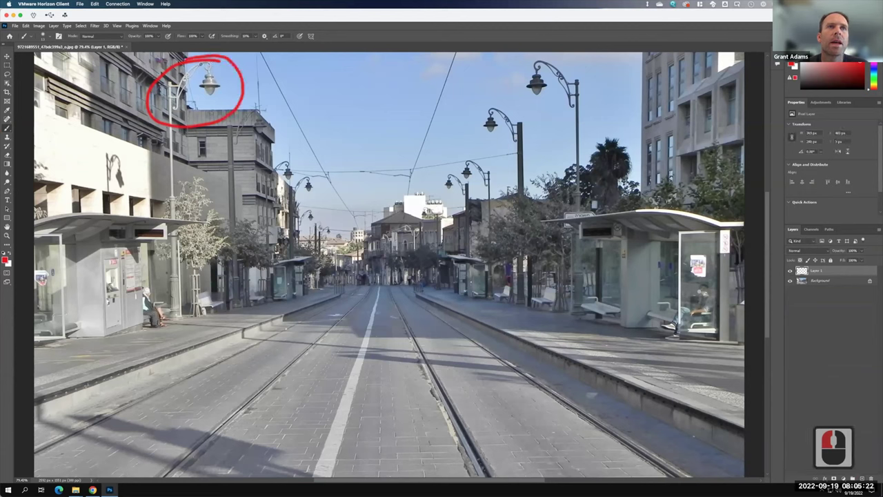
mouse_move(104, 145)
mouse_down()
mouse_move(102, 208)
mouse_move(150, 194)
mouse_move(127, 149)
mouse_move(100, 147)
mouse_up()
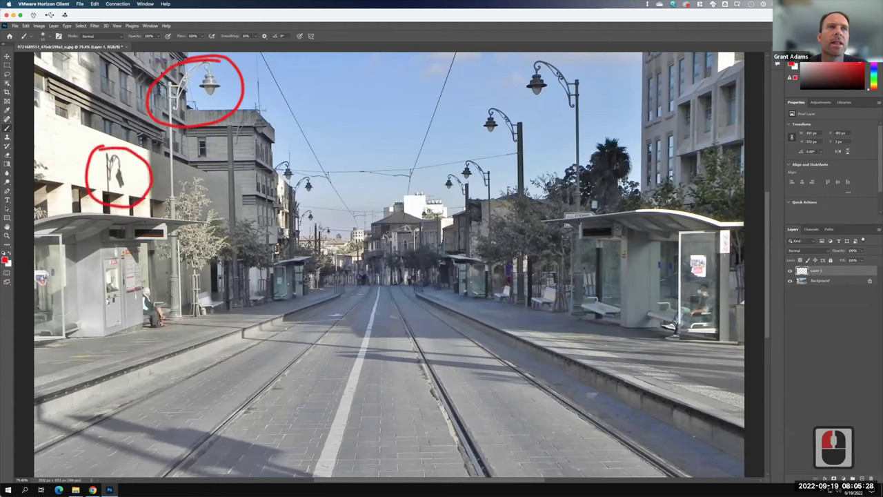
drag(209, 64, 125, 152)
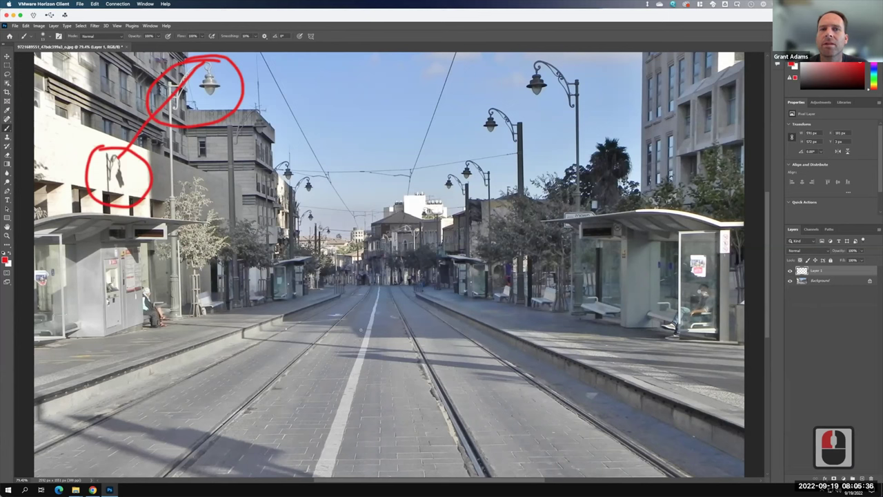
- Circle the right shelter's roof edge and its shadow on the road, connect them, and complete a triangle with vertical and ground lines
mouse_move(631, 194)
mouse_down()
mouse_move(628, 201)
mouse_move(652, 214)
mouse_move(633, 197)
mouse_up()
key(F15)
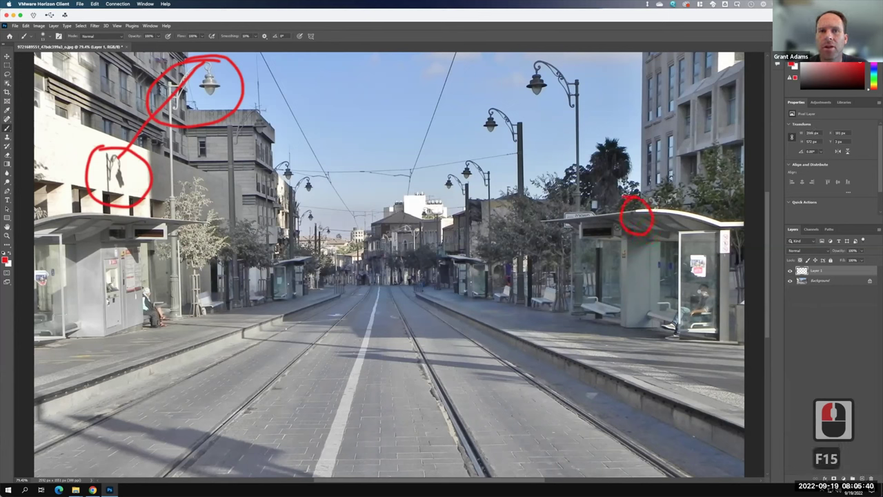
mouse_move(376, 340)
mouse_down()
mouse_move(353, 337)
mouse_move(372, 334)
mouse_up()
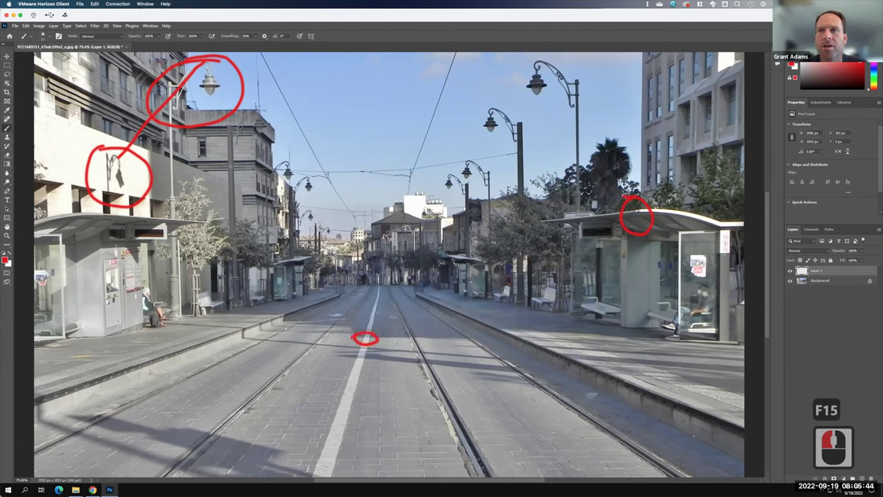
drag(624, 218, 345, 350)
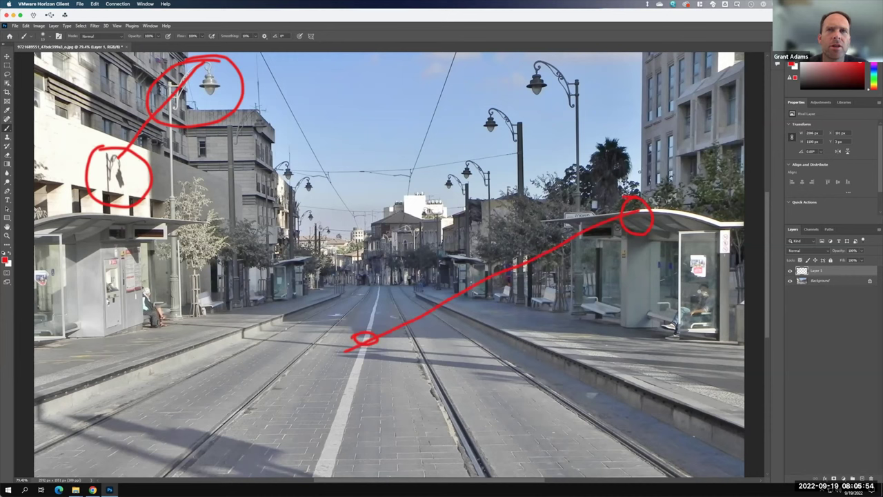
mouse_move(635, 211)
mouse_down()
mouse_move(638, 365)
mouse_move(638, 356)
mouse_move(338, 354)
mouse_up()
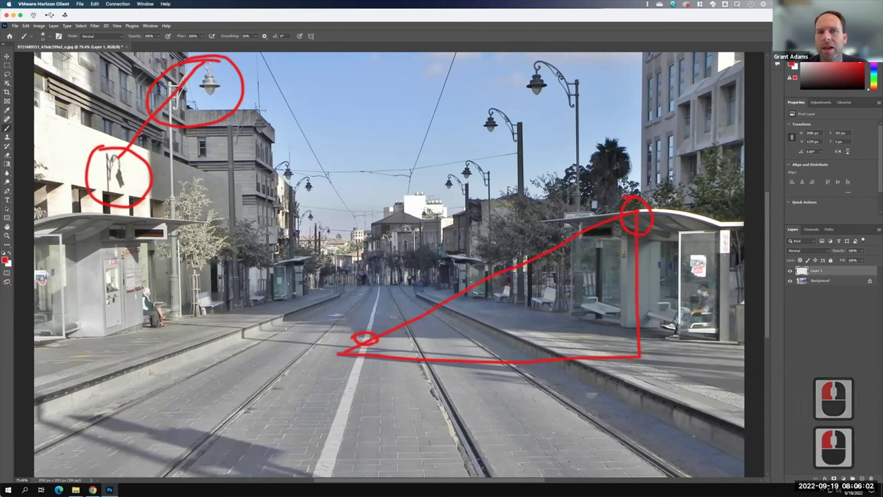
drag(360, 338, 645, 352)
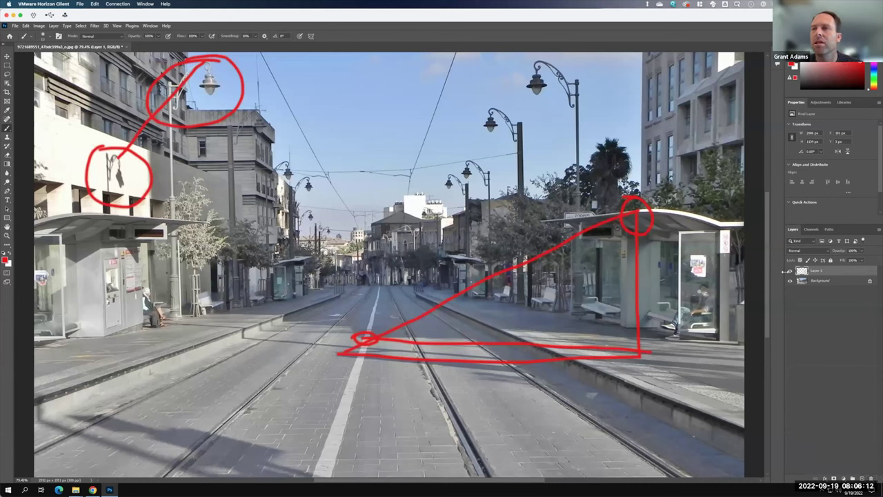
- Hide Layer 1 with the red markings, switch to File Explorer and show the Ex107 - Cutouts folder in an enlarged window
click(789, 272)
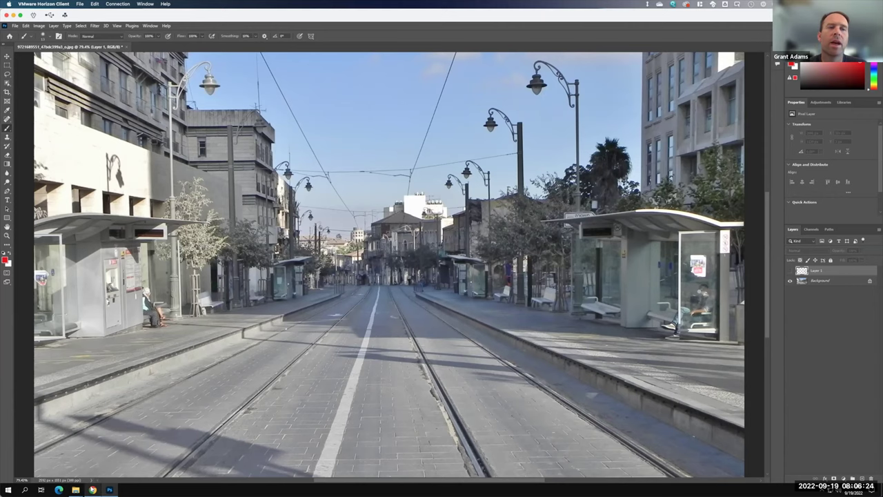
click(92, 489)
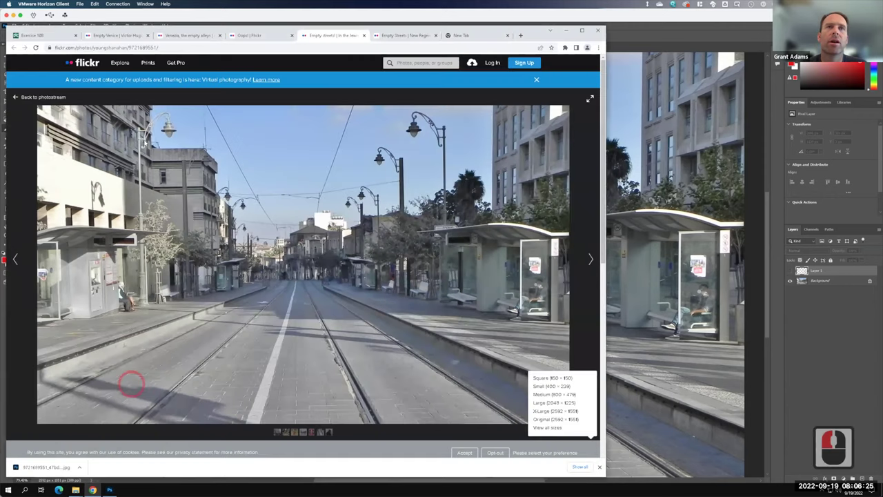
click(76, 489)
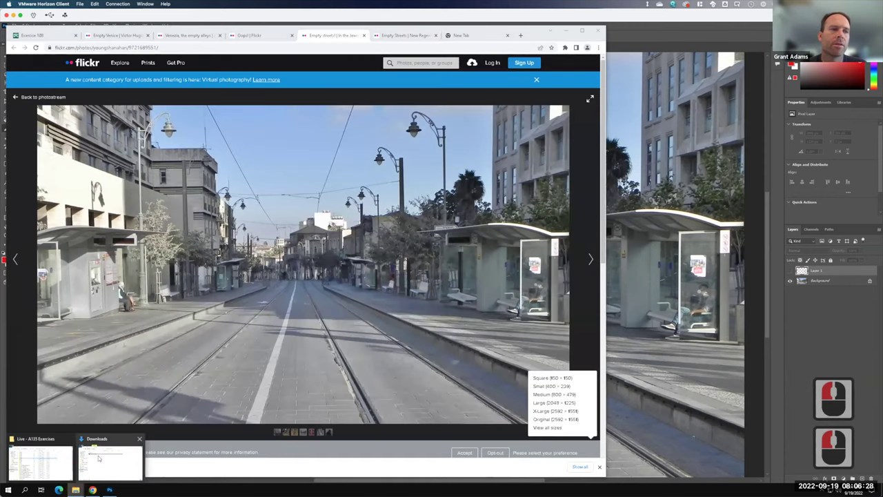
click(40, 458)
click(321, 193)
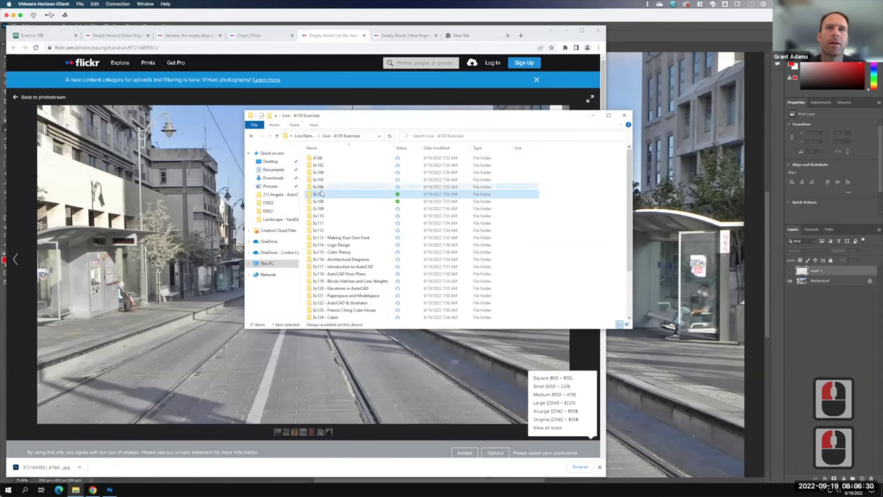
double_click(319, 194)
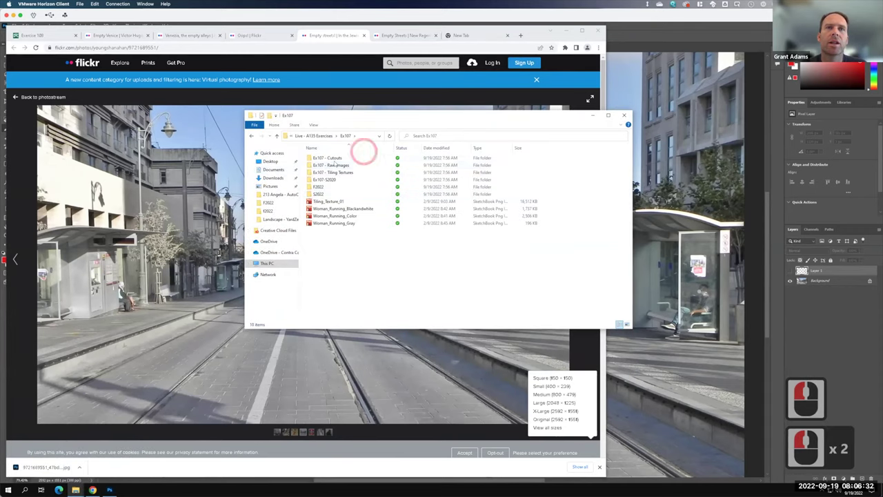
double_click(330, 158)
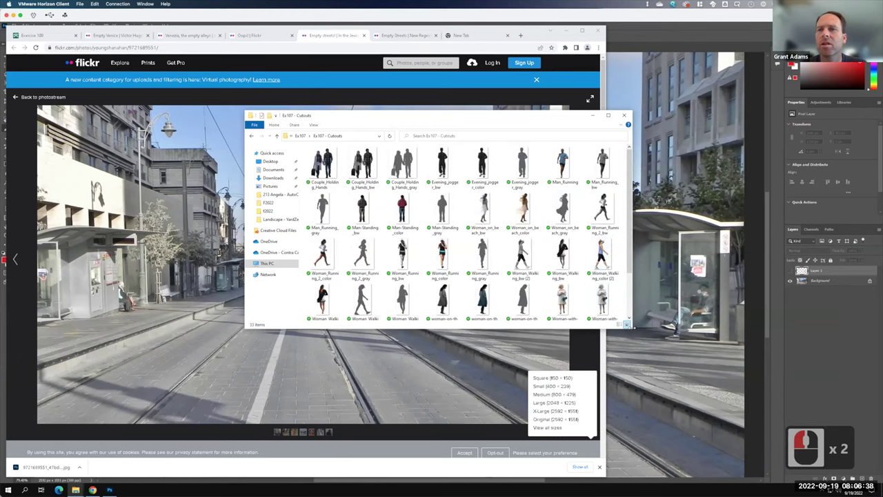
key(F15)
drag(628, 326, 658, 417)
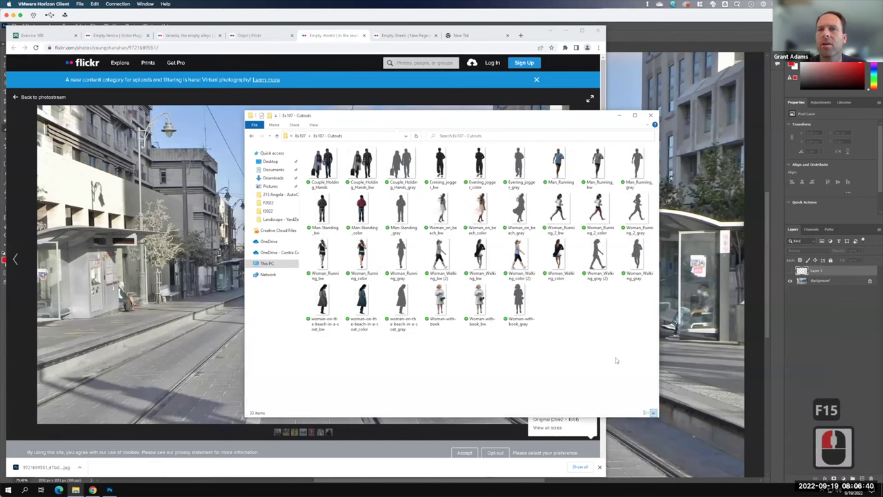
- View the Woman_Running_color cutout at full size to examine how the figure is lit, and close it
double_click(361, 253)
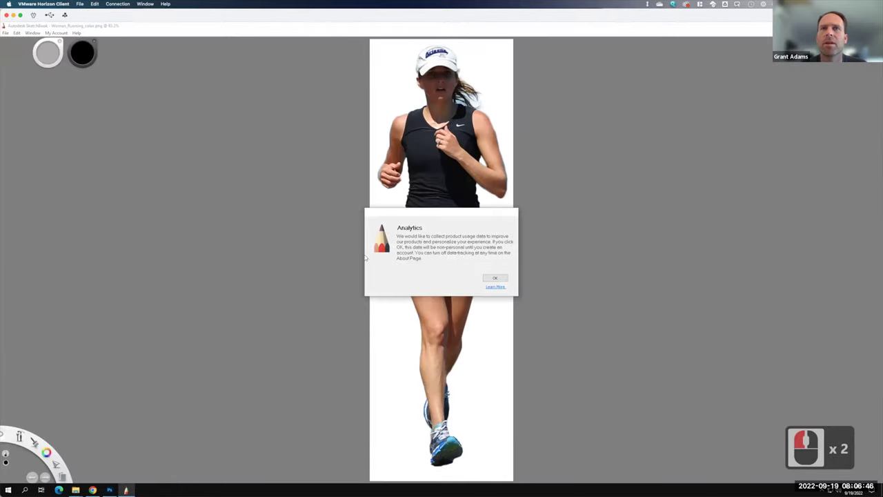
click(502, 279)
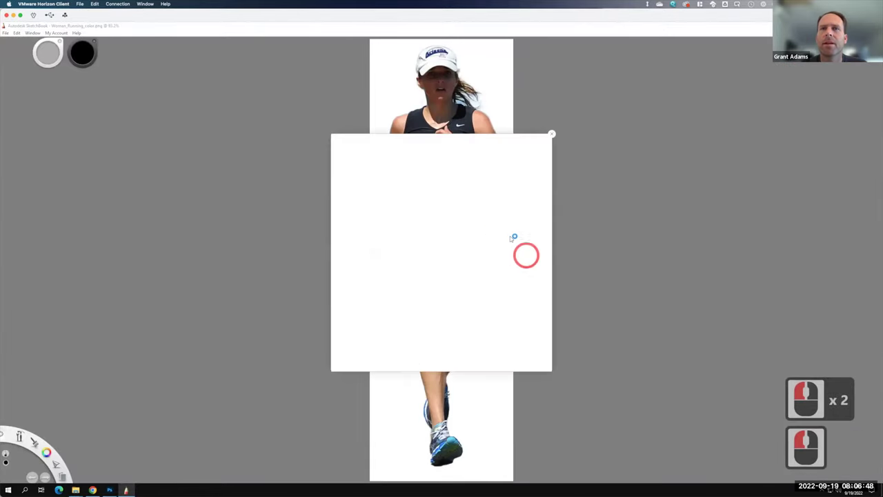
click(552, 134)
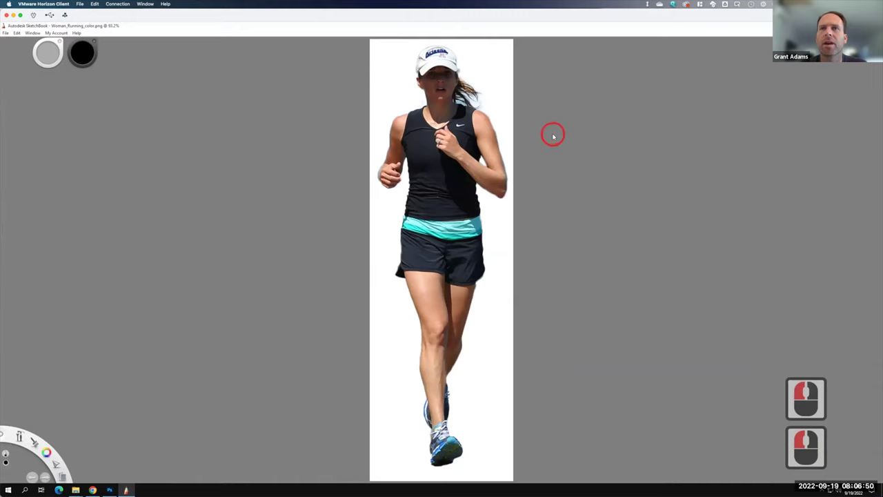
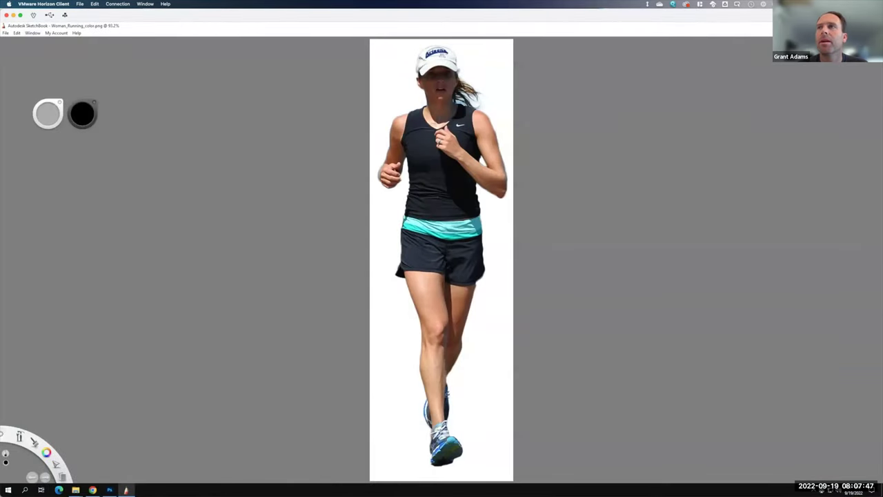
click(493, 149)
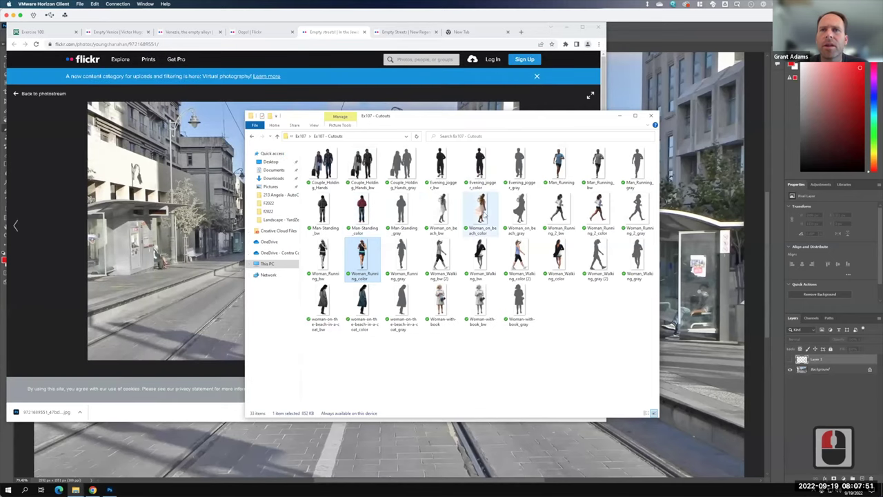
- View the Woman_on_beach_color cutout to examine its light direction, and close it
double_click(481, 209)
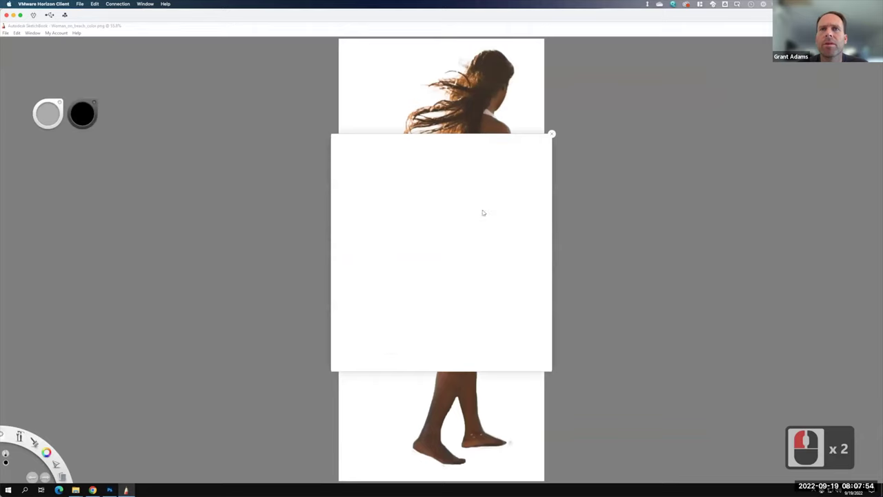
click(552, 134)
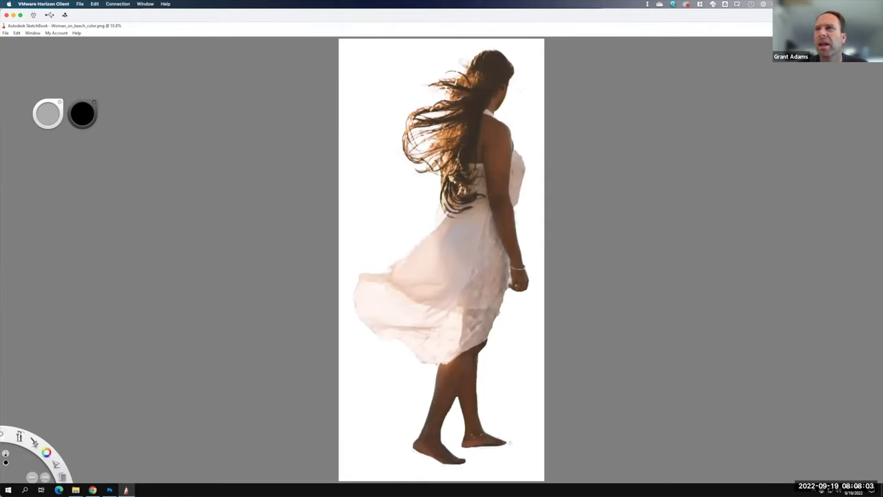
click(876, 25)
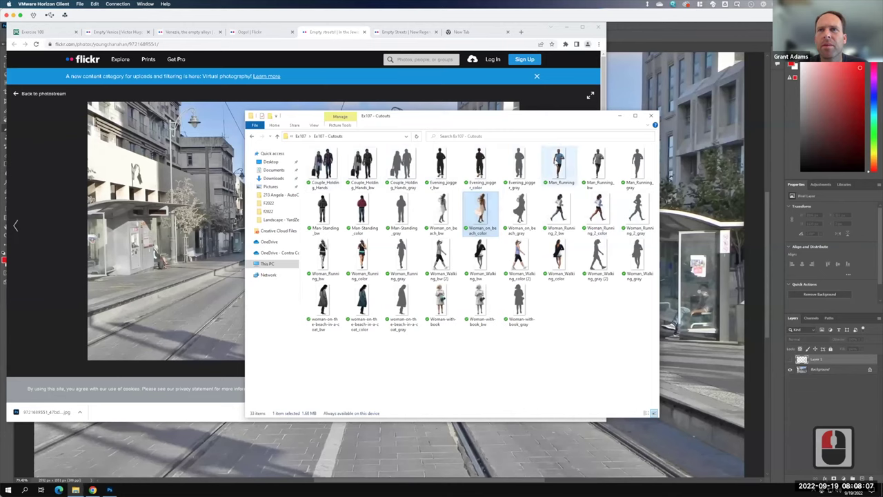
- View the Man_Running cutout to compare its lighting with the street scene, and close it
double_click(557, 163)
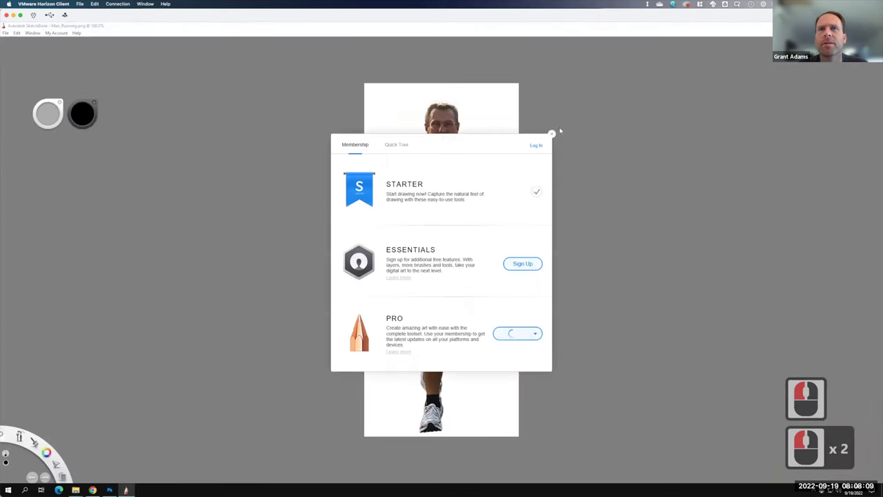
click(553, 132)
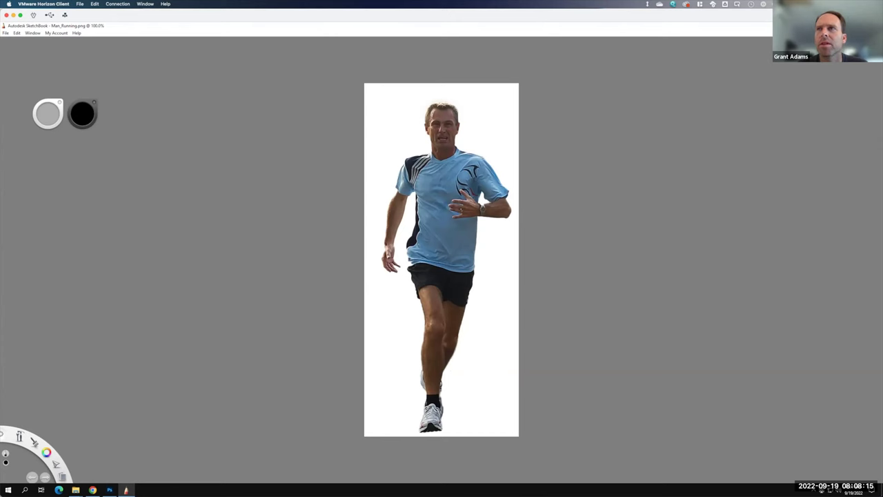
click(641, 113)
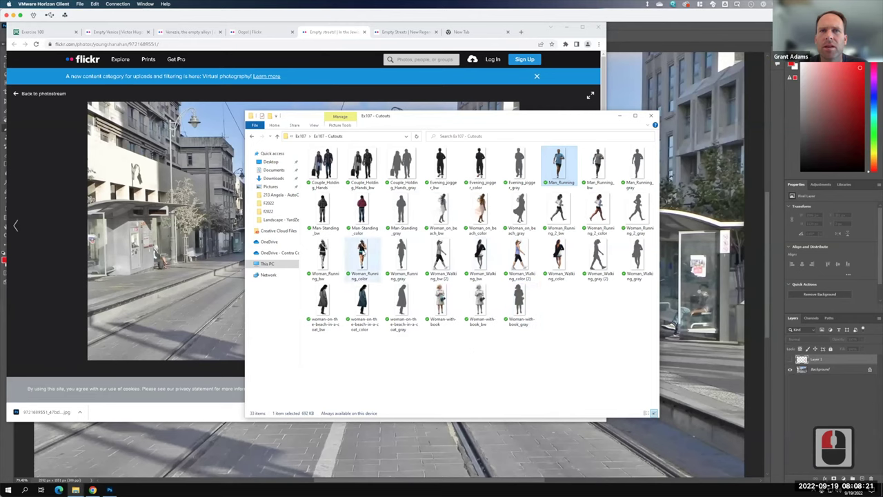
- View the Woman-with-book cutout to check its lighting for the collage, and close it
click(362, 253)
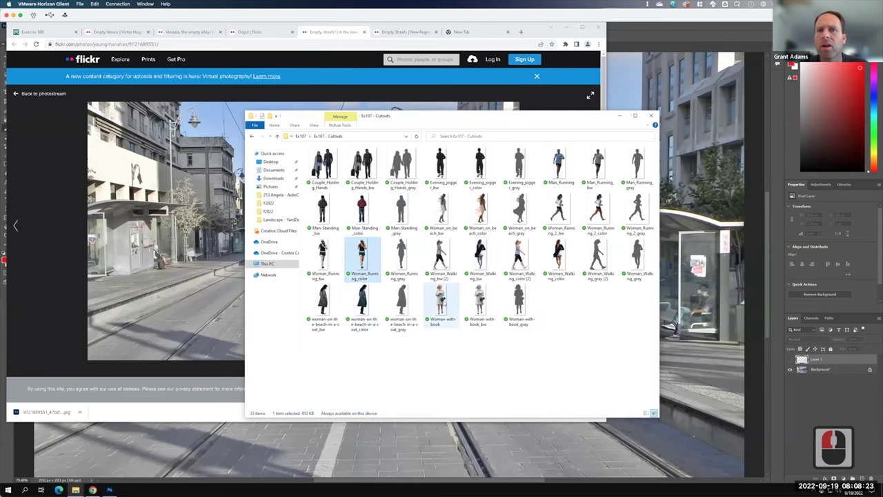
double_click(441, 300)
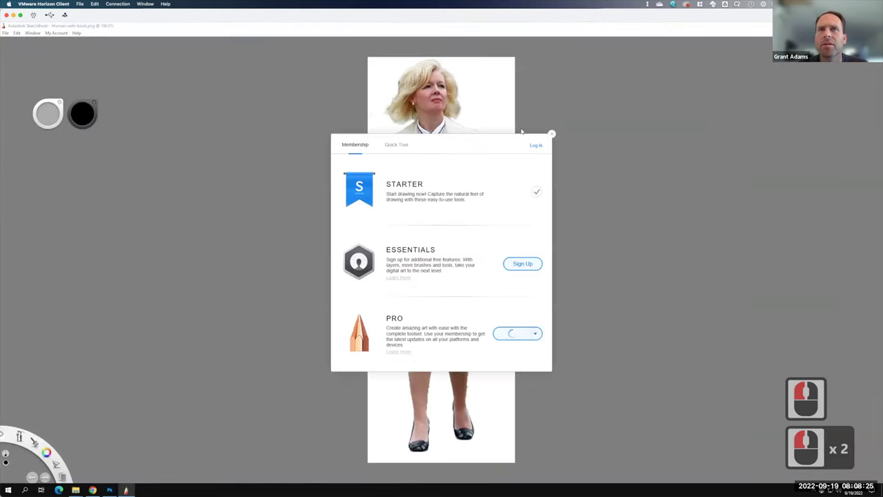
click(553, 133)
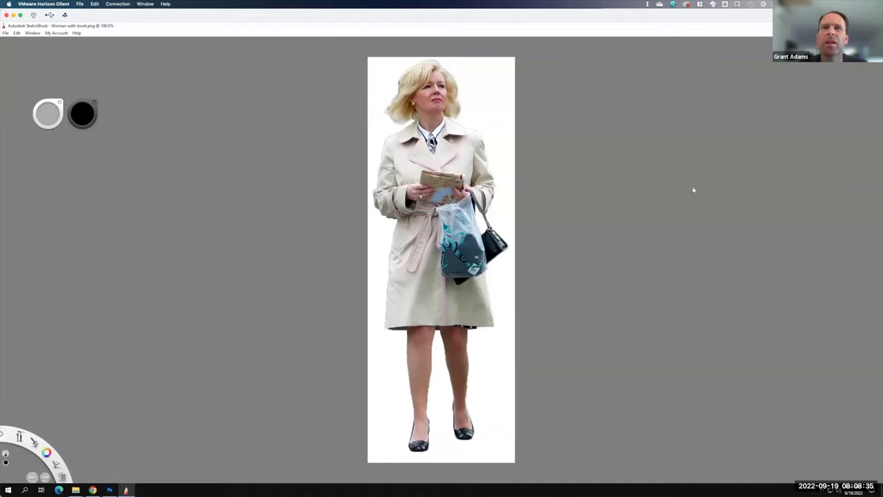
key(F15)
- Switch back to Photoshop and place the Woman_Running_color image from Ex107 - Cutouts as an embedded object in the street photo
click(364, 255)
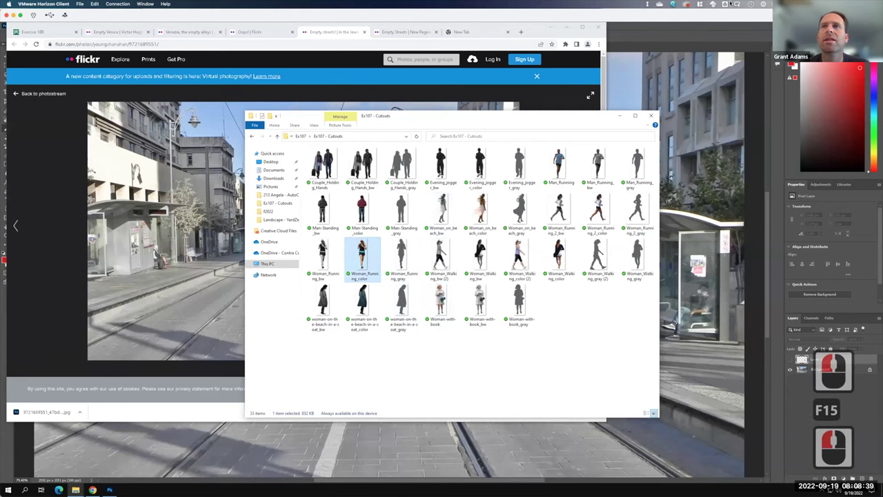
click(740, 30)
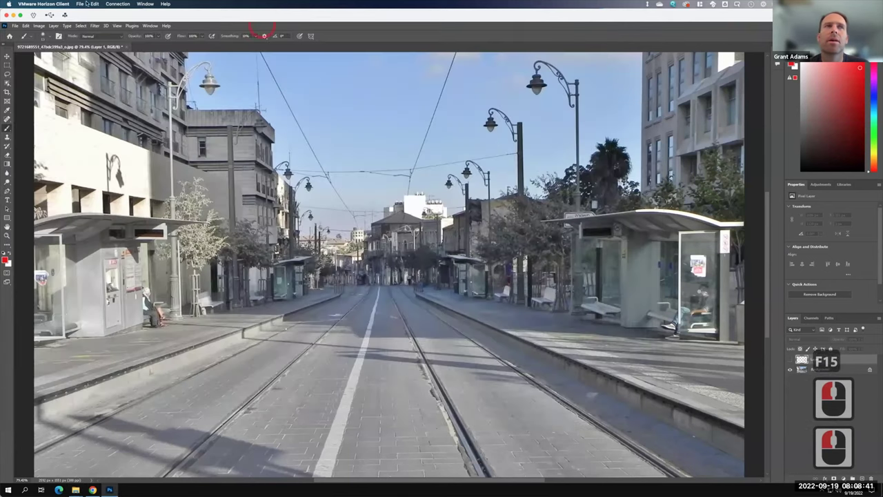
click(14, 26)
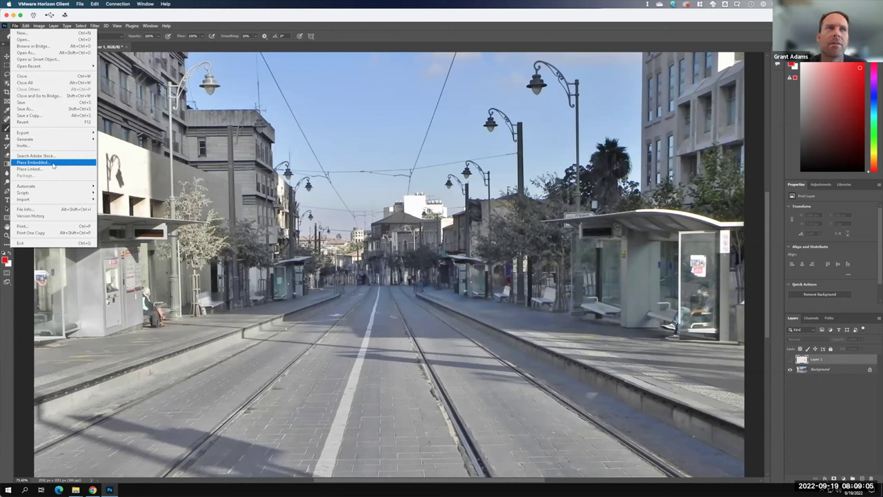
click(53, 164)
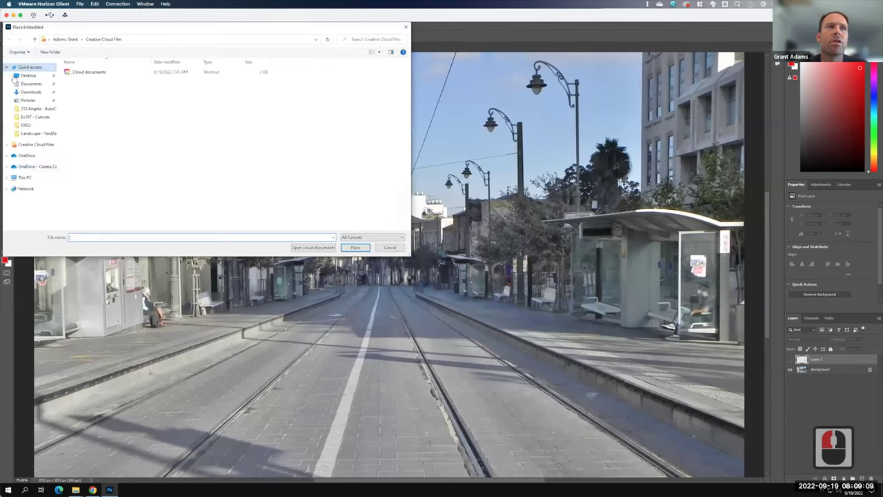
click(36, 119)
click(118, 169)
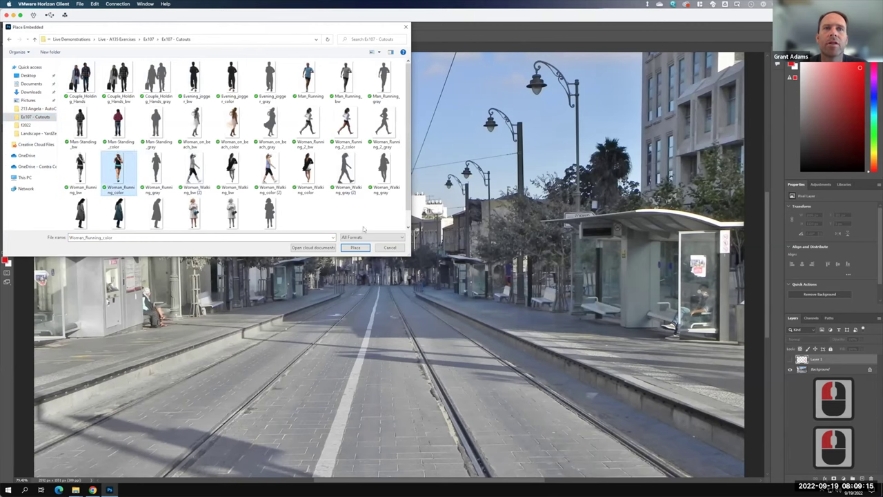
click(355, 248)
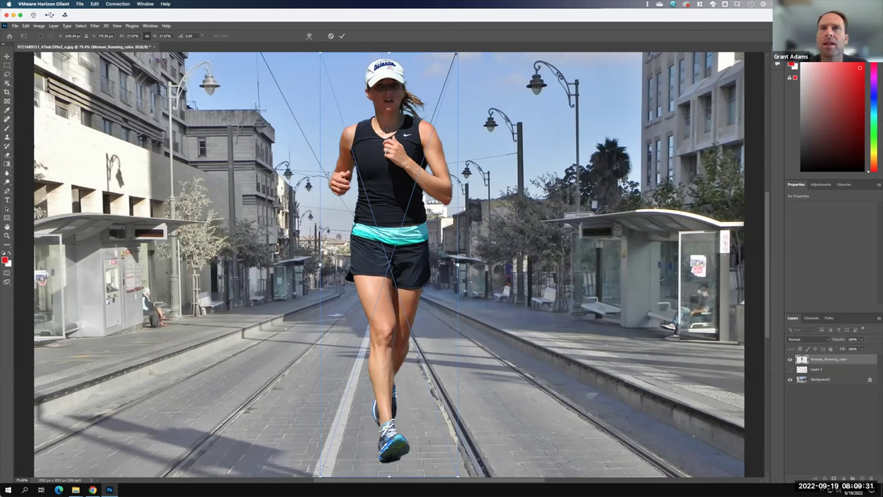
- Scale the placed runner down to about 9% and position her on the white road line in the foreground
drag(458, 53, 366, 333)
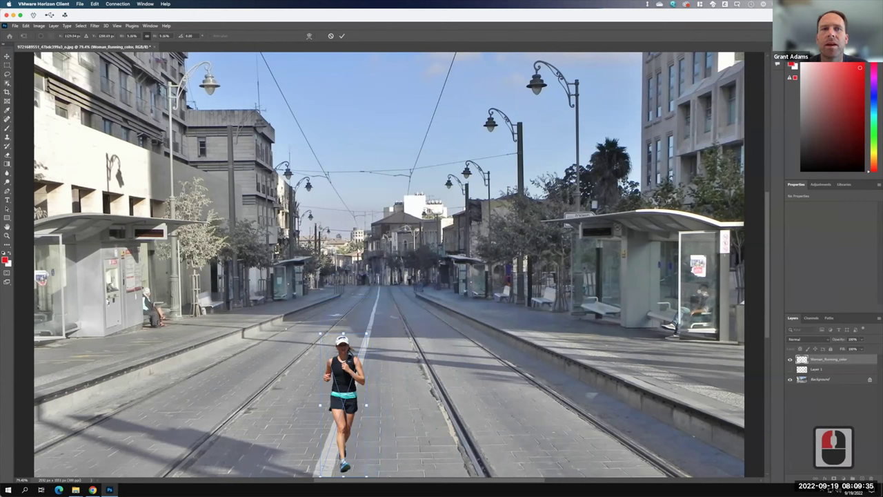
key(F15)
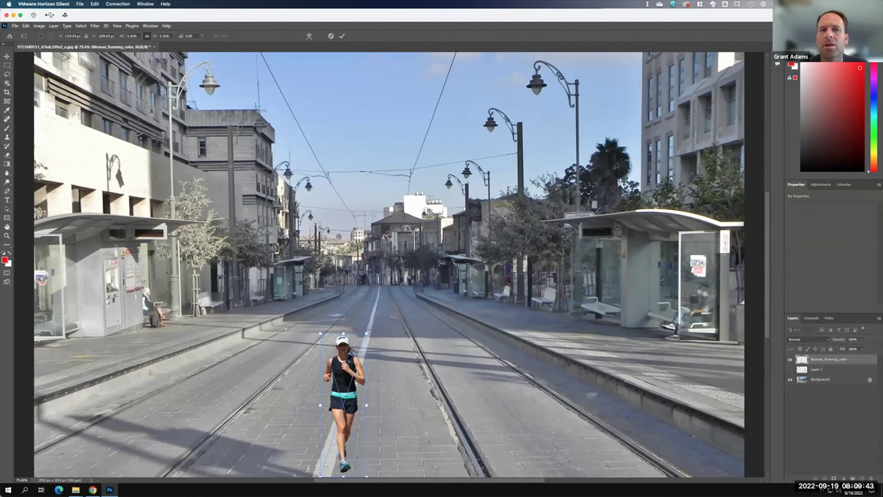
drag(352, 379, 359, 337)
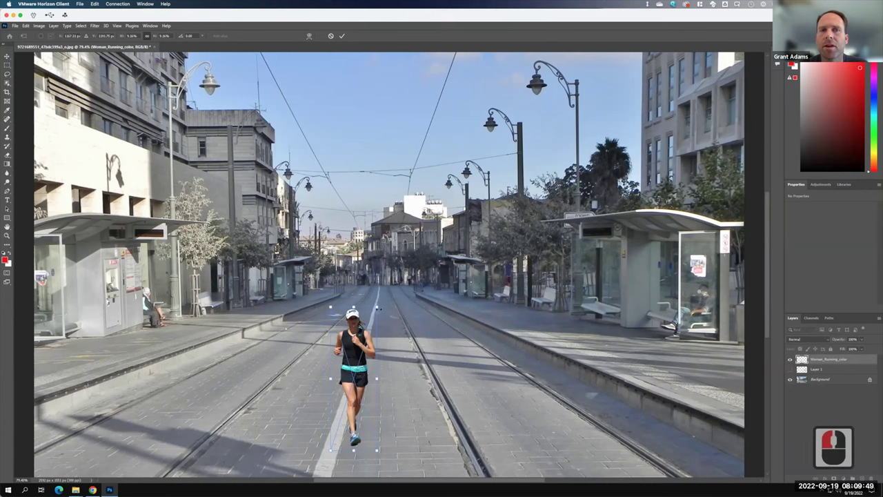
- Try the runner larger at about 13% in the foreground and smaller at about 5% farther down the street, with her head near the horizon
drag(376, 307, 434, 253)
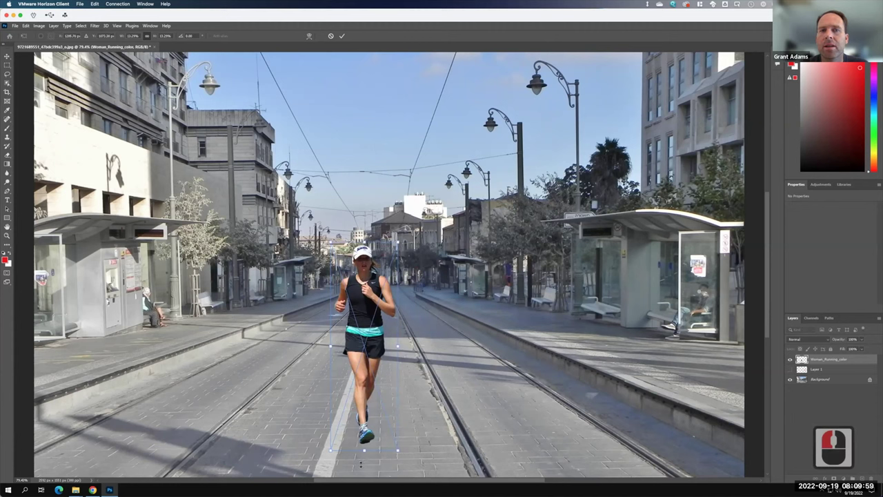
click(330, 450)
drag(330, 449, 421, 325)
mouse_move(385, 276)
mouse_down()
mouse_move(372, 283)
mouse_move(378, 290)
mouse_up()
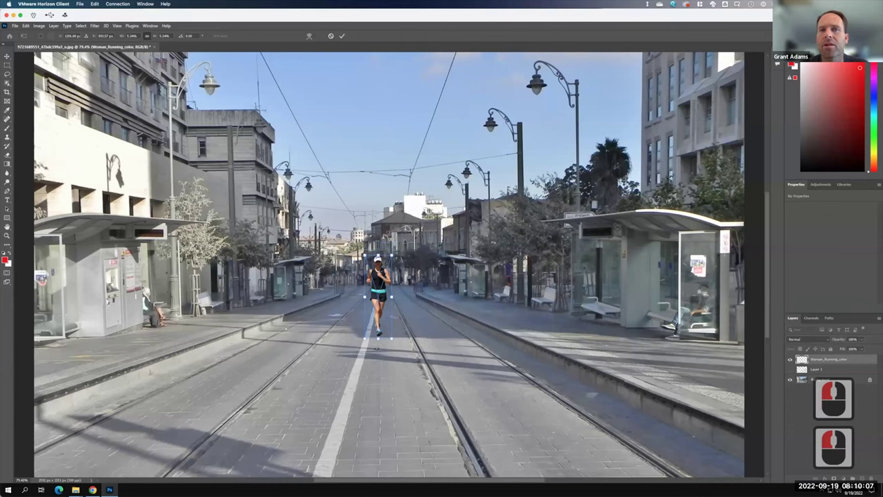
- Rescale the runner to about 11% and stand her on the white road line in the foreground with her head near the horizon
drag(362, 341, 324, 448)
drag(357, 314, 365, 289)
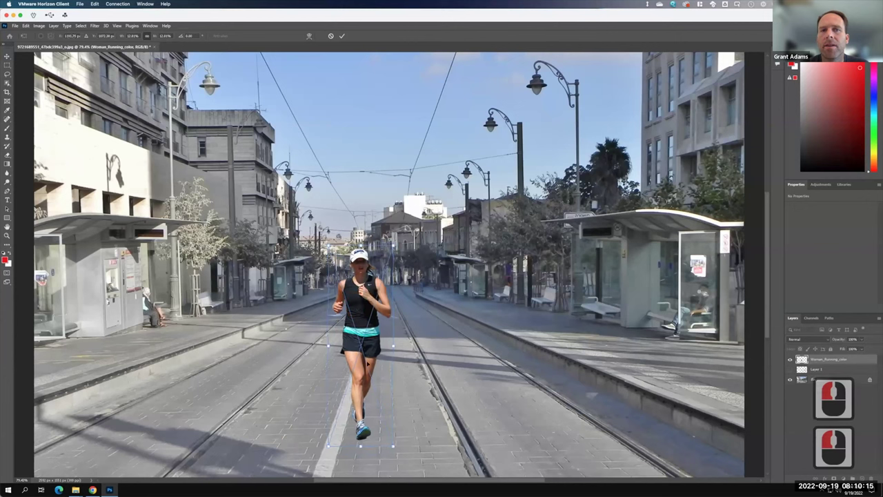
drag(337, 433, 341, 415)
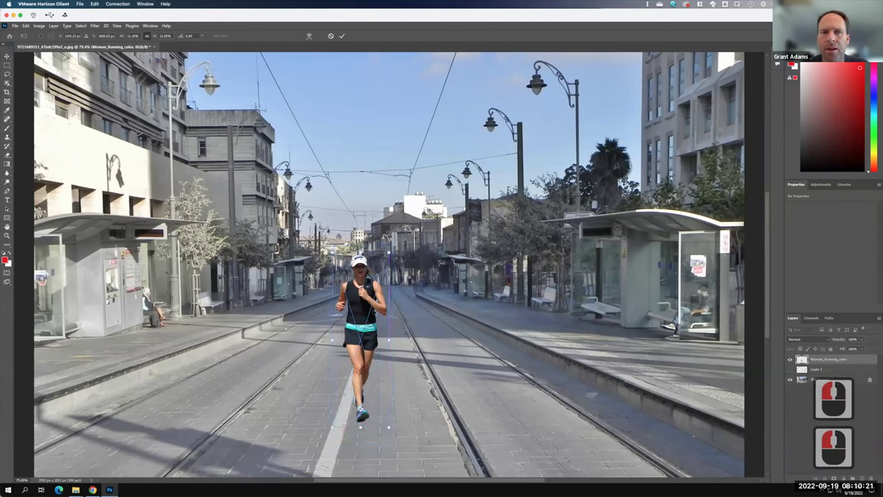
drag(389, 254, 431, 255)
key(F15)
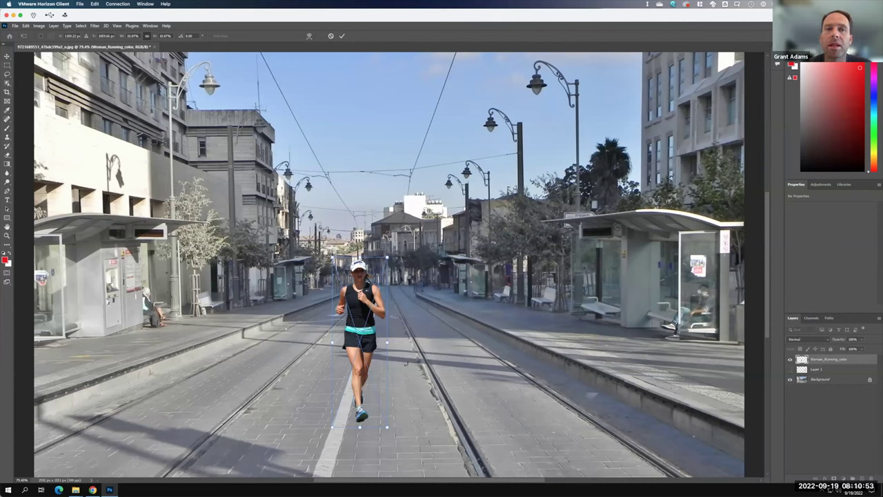
- Commit the runner's placement and flip her horizontally so her lighting matches the street scene
click(343, 38)
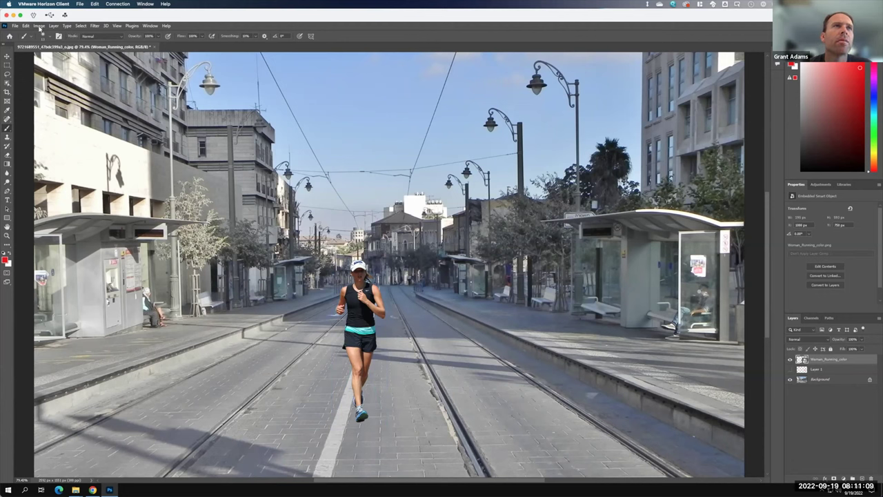
click(40, 26)
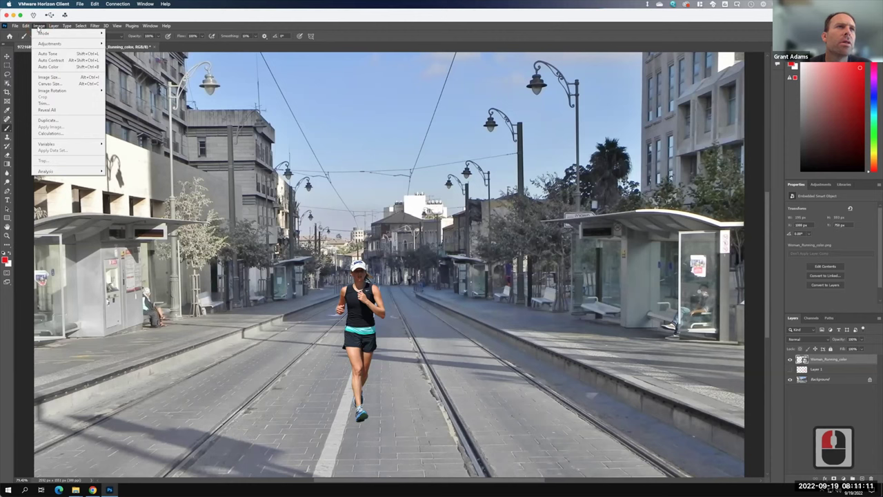
mouse_move(25, 28)
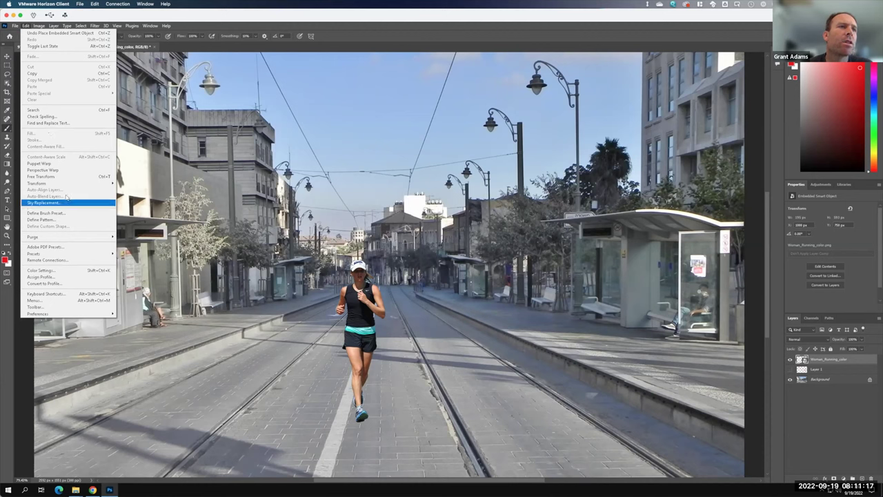
mouse_move(59, 185)
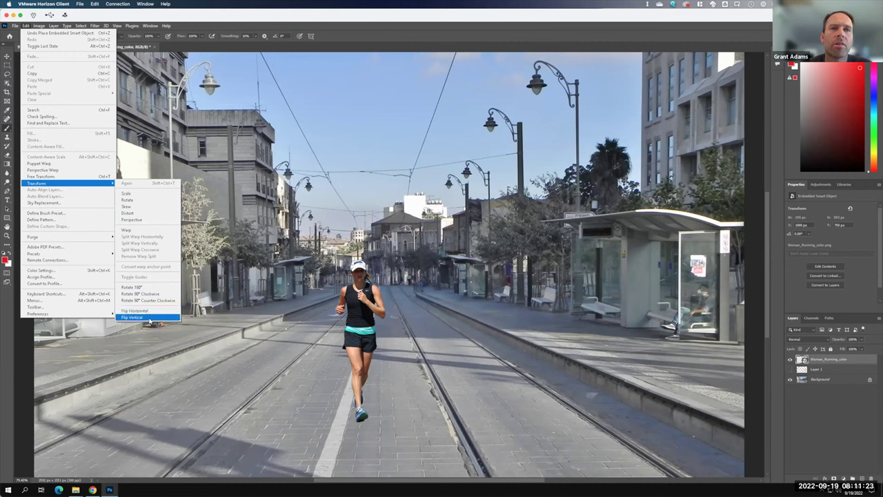
click(149, 315)
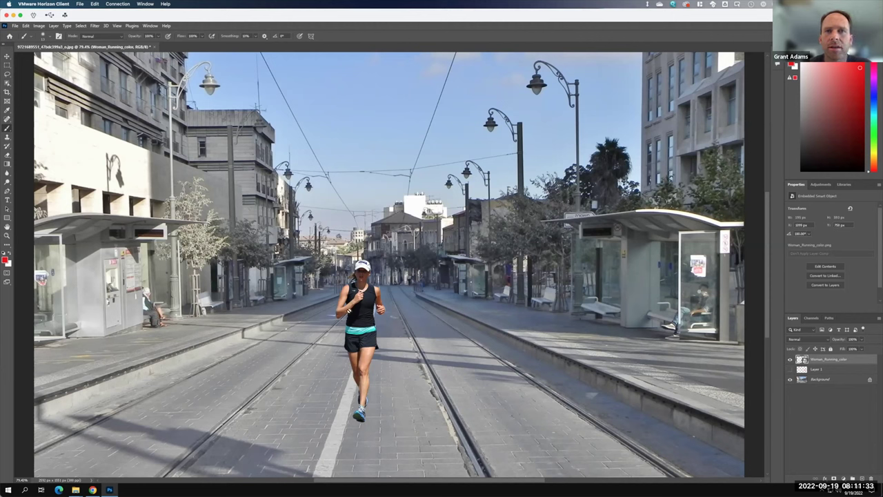
key(F15)
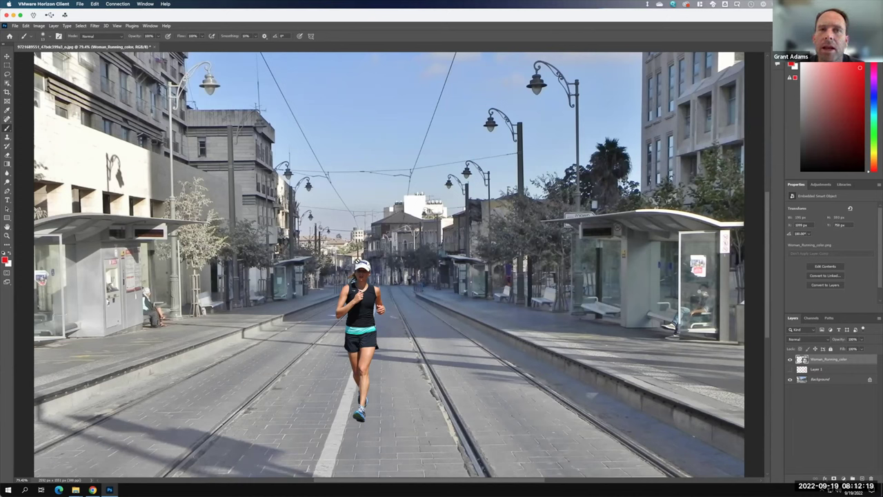
- Place the Woman_Running_gray image from Ex107 - Cutouts as an embedded object in the street photo
click(17, 27)
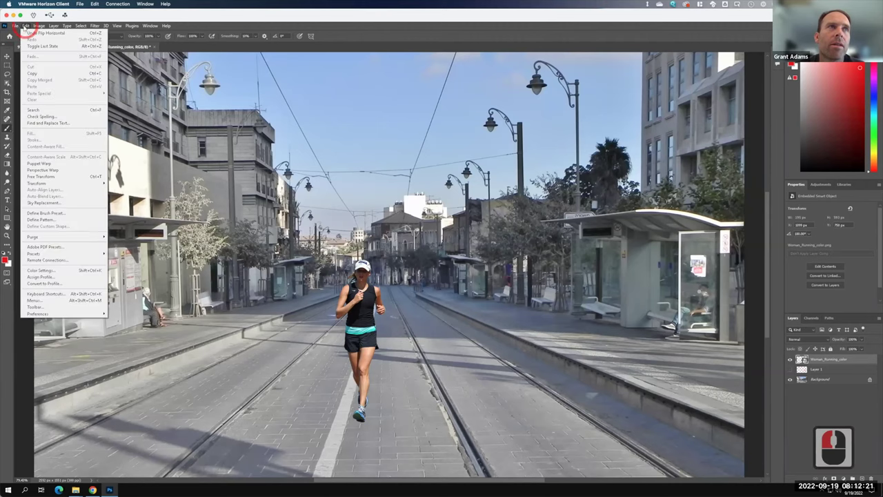
click(48, 162)
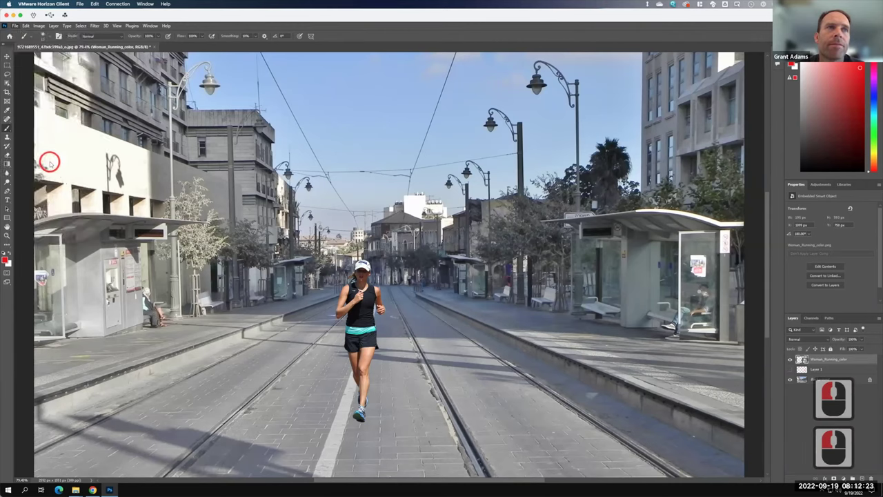
click(155, 184)
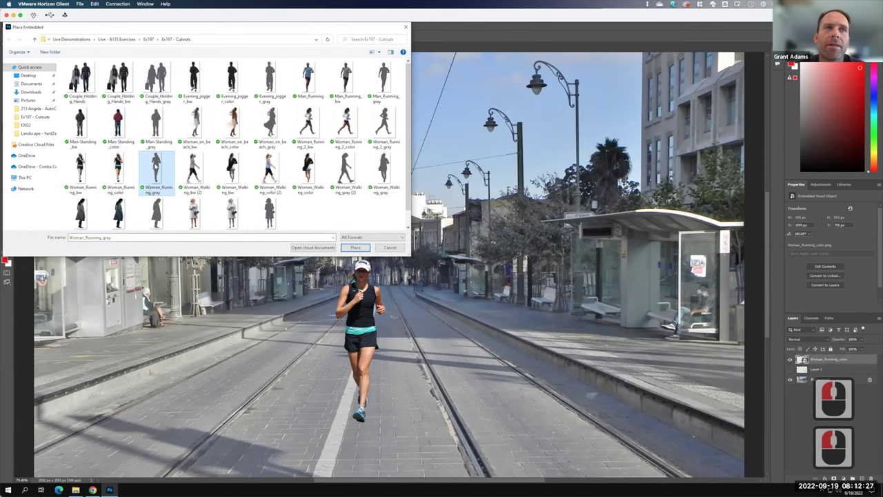
click(353, 246)
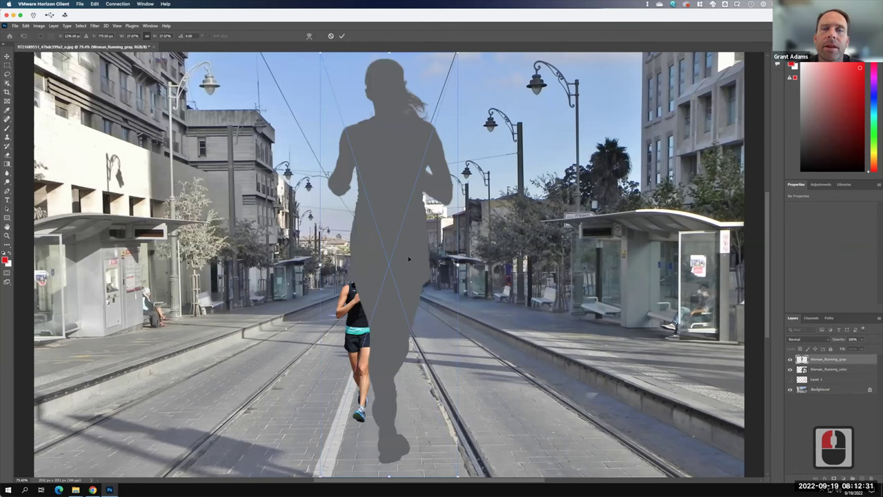
- Scale the gray silhouette down to about 11% to match the height of the color runner
drag(455, 54, 387, 272)
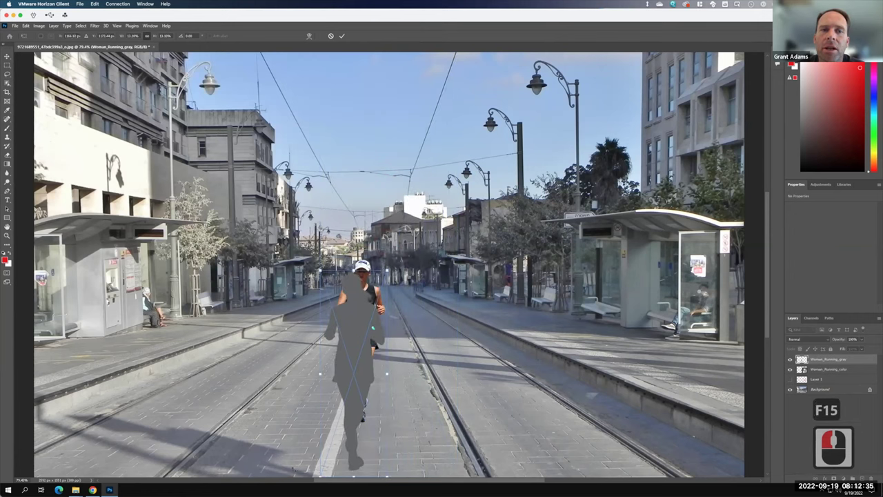
drag(320, 475, 360, 422)
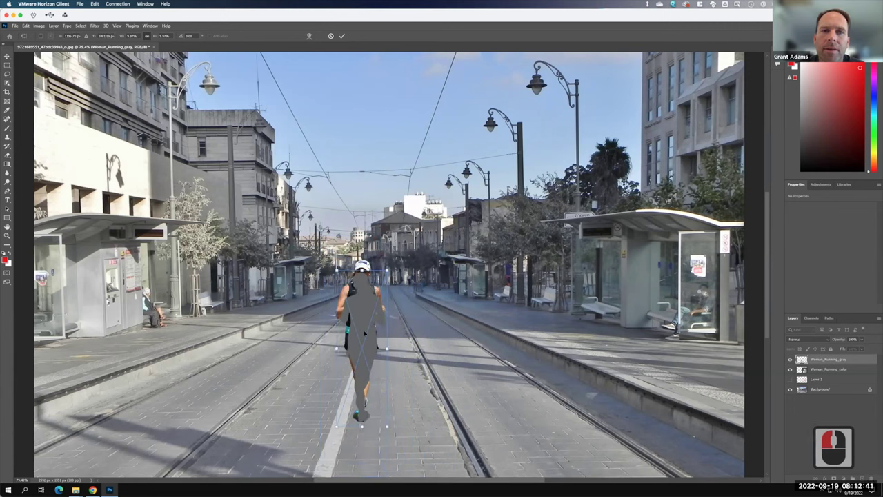
drag(386, 270, 390, 257)
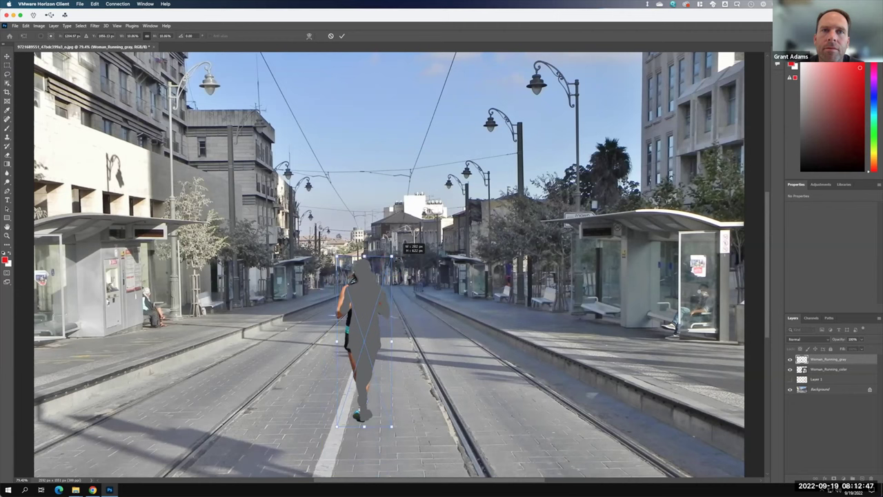
- Move the gray silhouette over the color runner, nudge it up until head and feet line up, and commit the placement
click(361, 302)
drag(359, 291, 358, 289)
click(358, 290)
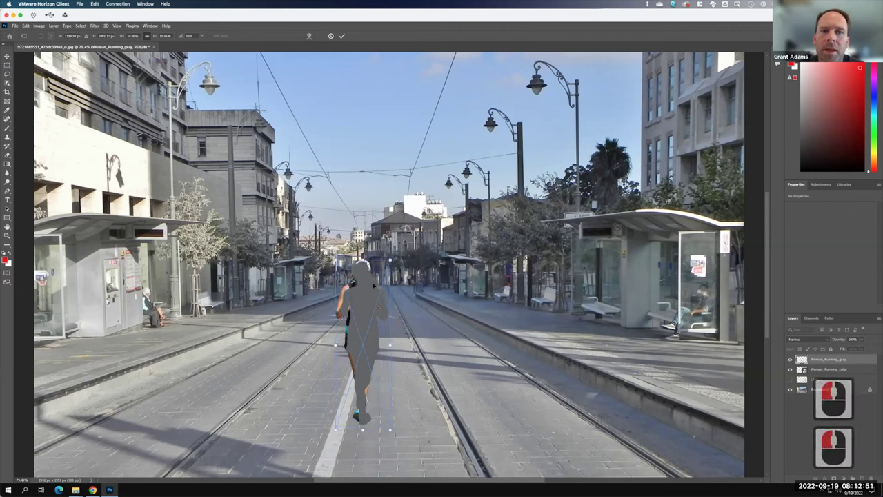
key(Up)
key(Up)
key(Up)
key(Up)
key(Up)
key(Up)
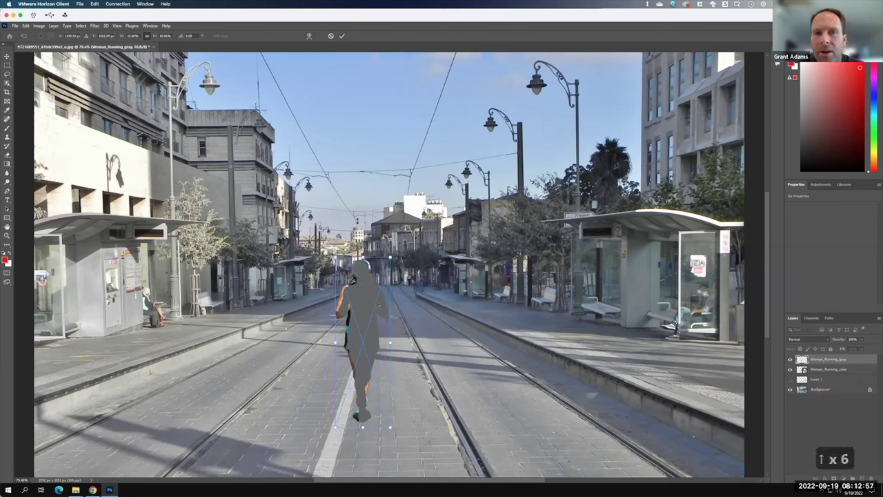
key(Up)
key(Up)
click(343, 35)
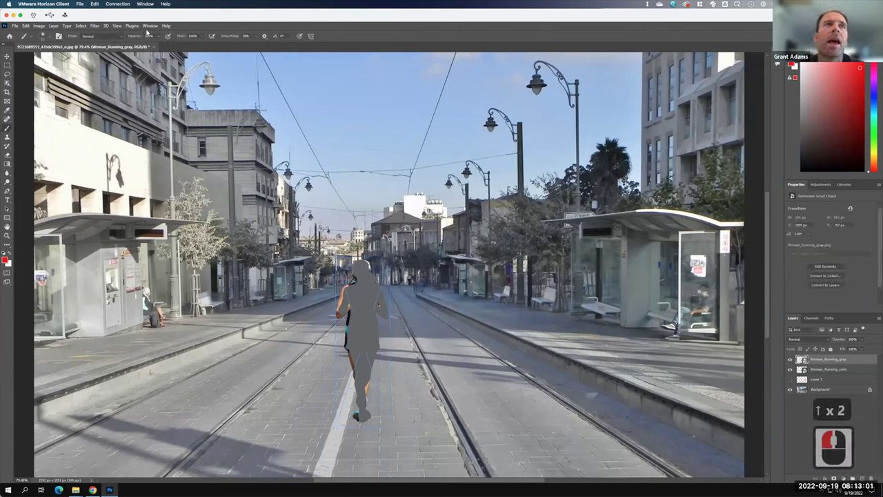
- Flip the gray silhouette horizontally and move it to cover the color runner exactly
click(23, 26)
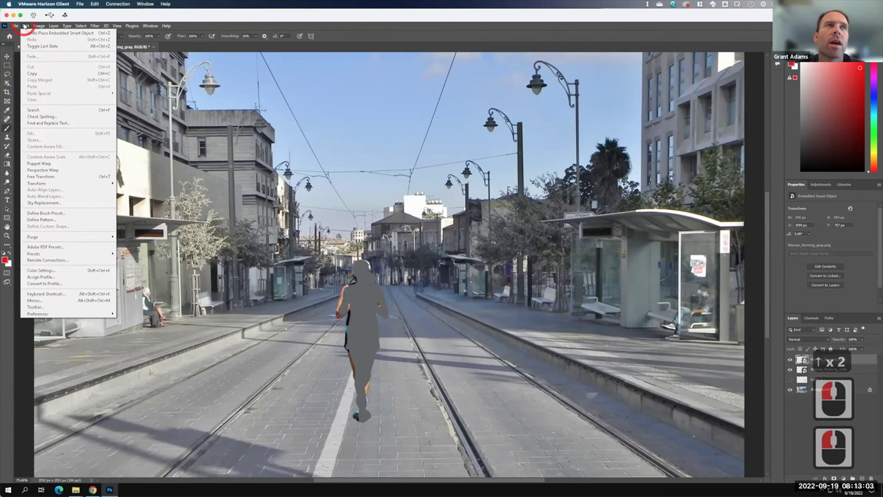
mouse_move(56, 183)
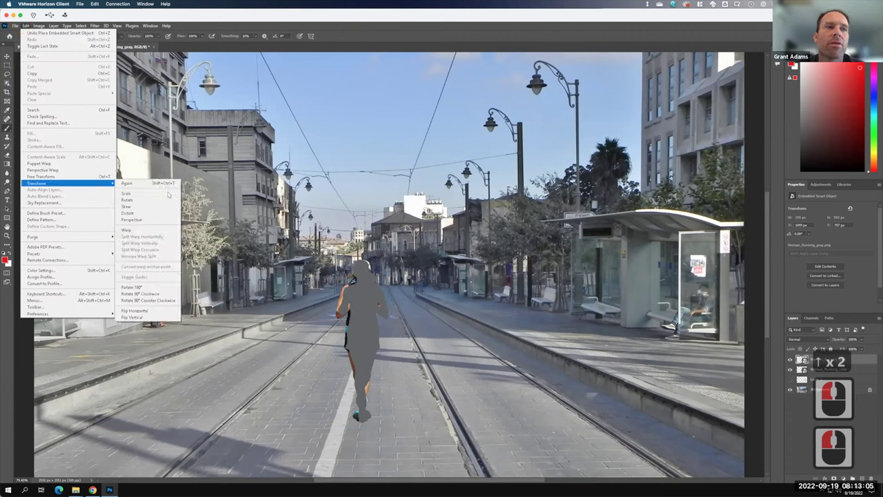
click(160, 311)
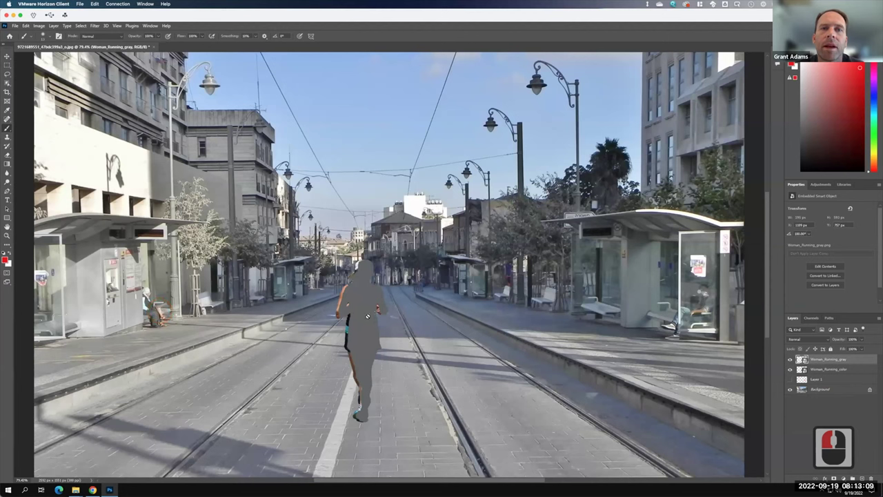
click(7, 56)
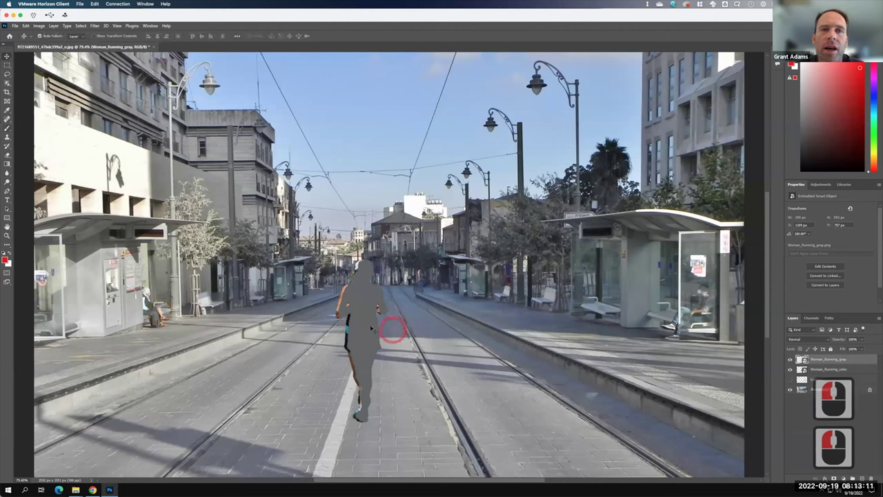
mouse_move(369, 330)
mouse_down()
mouse_move(362, 328)
mouse_move(376, 336)
mouse_up()
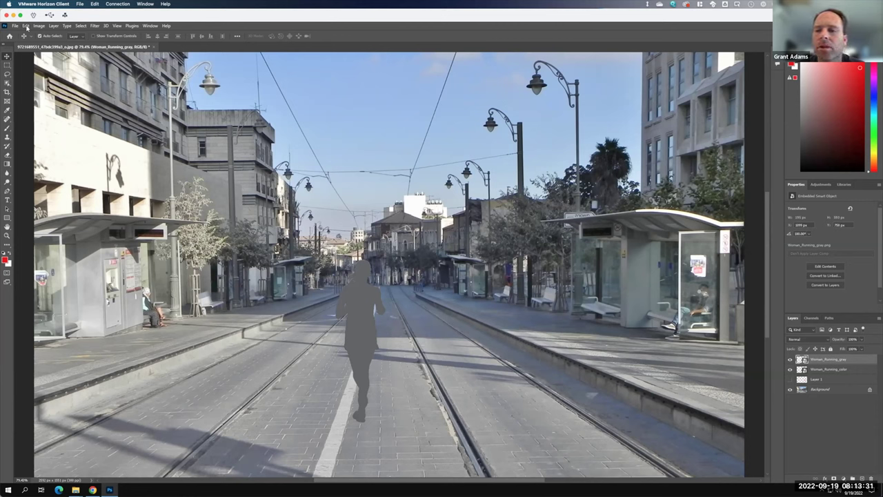
- Skew the gray silhouette down onto the road toward the left curb as a shadow starting at the runner's feet
key(F15)
click(26, 28)
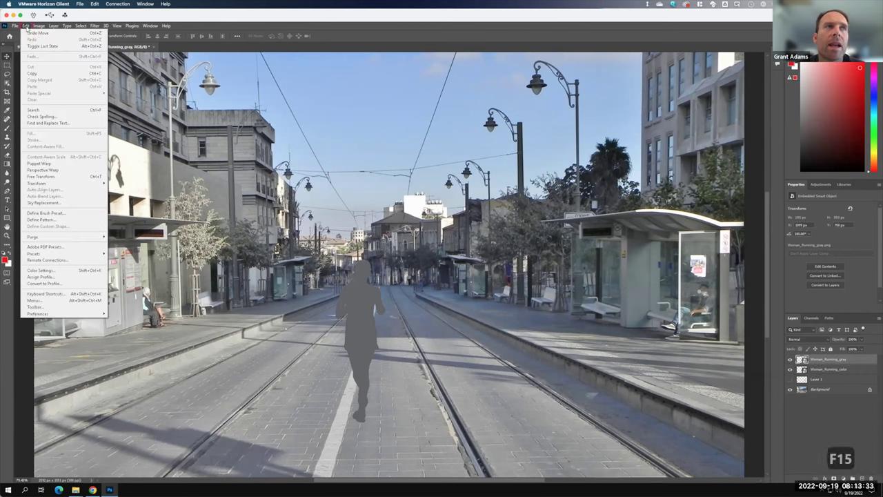
mouse_move(89, 183)
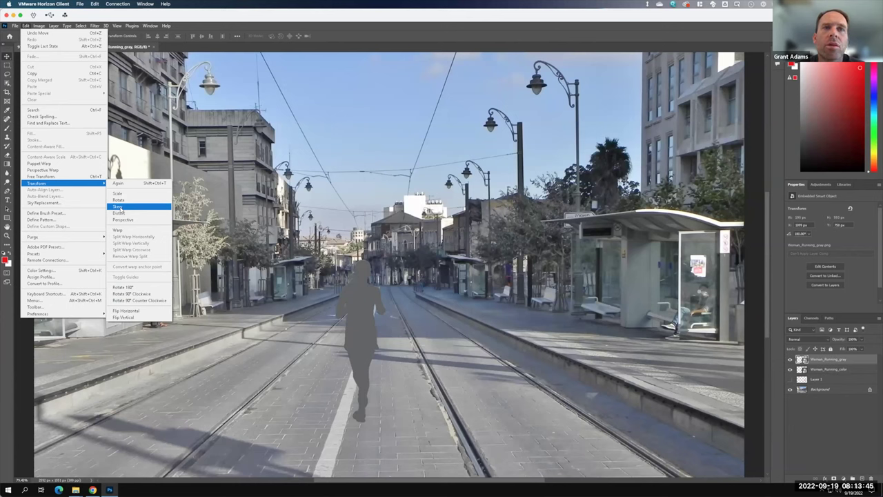
click(119, 208)
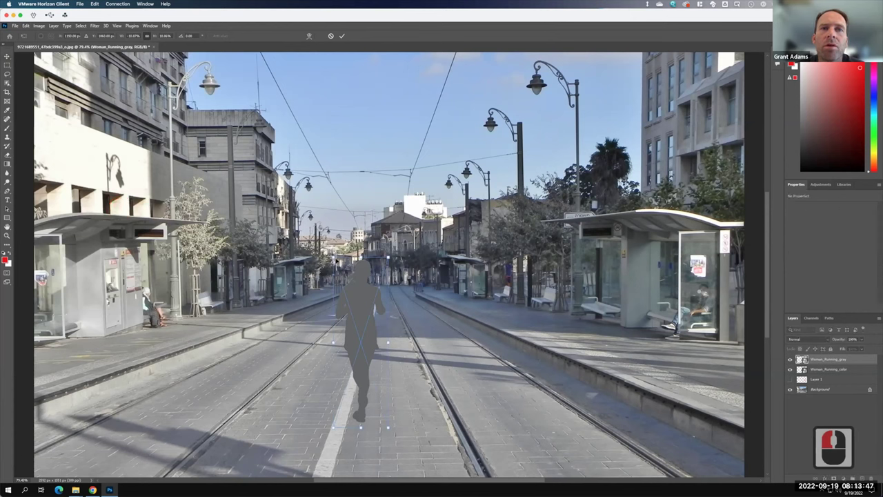
drag(360, 261, 205, 337)
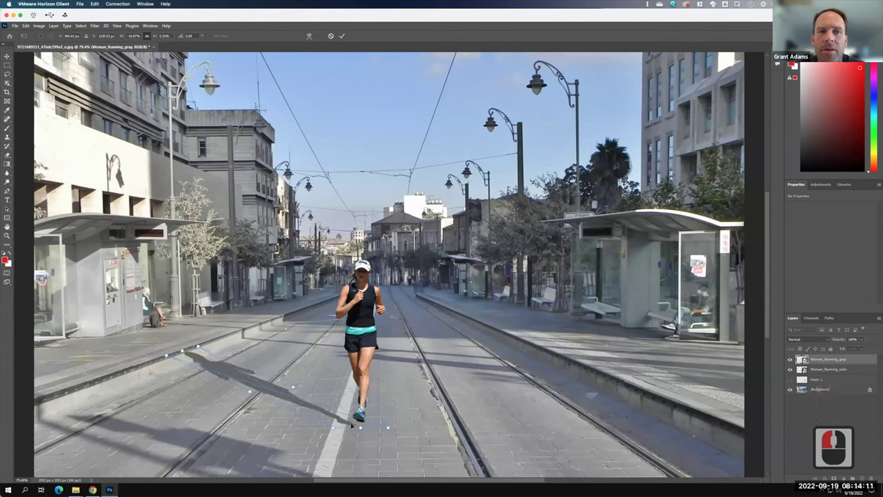
mouse_move(359, 421)
mouse_down()
mouse_move(361, 407)
mouse_move(358, 422)
mouse_up()
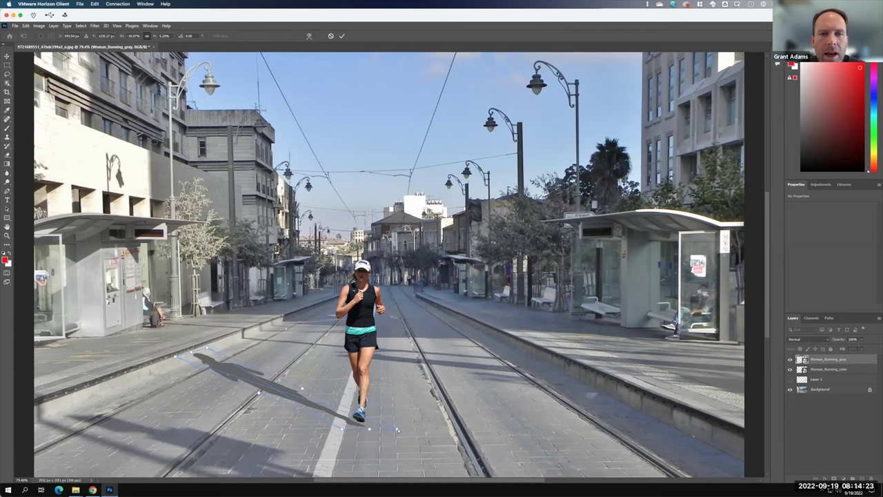
- Reshape the skewed shadow by adjusting its corners at the runner's feet and widening its head end near the left curb
drag(399, 432, 435, 427)
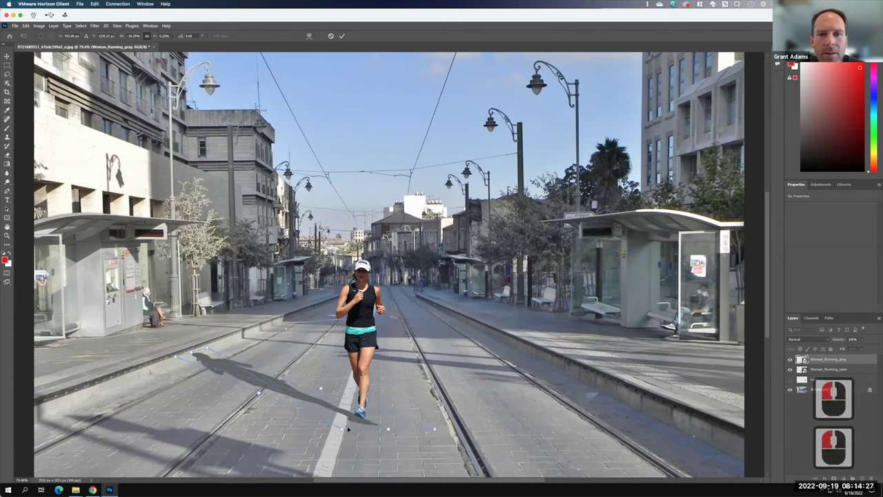
drag(360, 429, 364, 437)
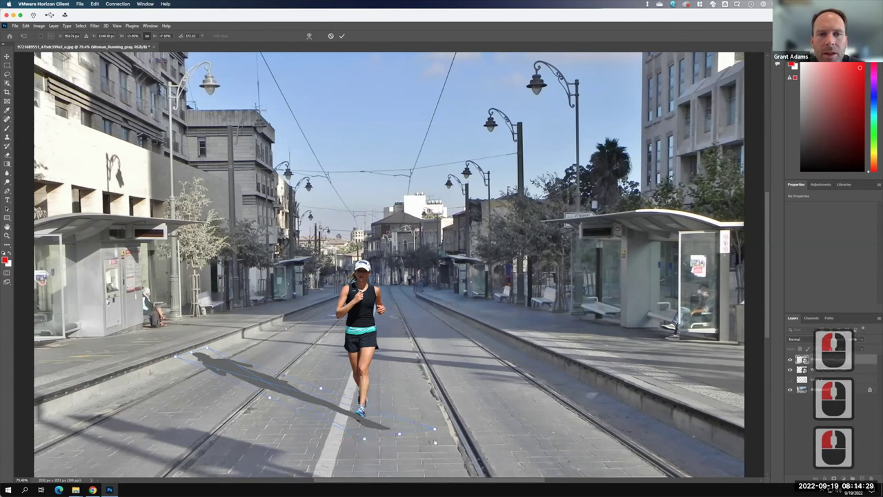
key(F15)
mouse_move(439, 428)
mouse_down()
mouse_move(395, 411)
mouse_move(404, 406)
mouse_up()
click(173, 354)
mouse_move(173, 354)
mouse_down()
mouse_move(152, 359)
mouse_move(207, 350)
mouse_move(172, 363)
mouse_move(194, 354)
mouse_move(213, 363)
mouse_move(183, 364)
mouse_move(180, 373)
mouse_move(197, 369)
mouse_move(164, 378)
mouse_up()
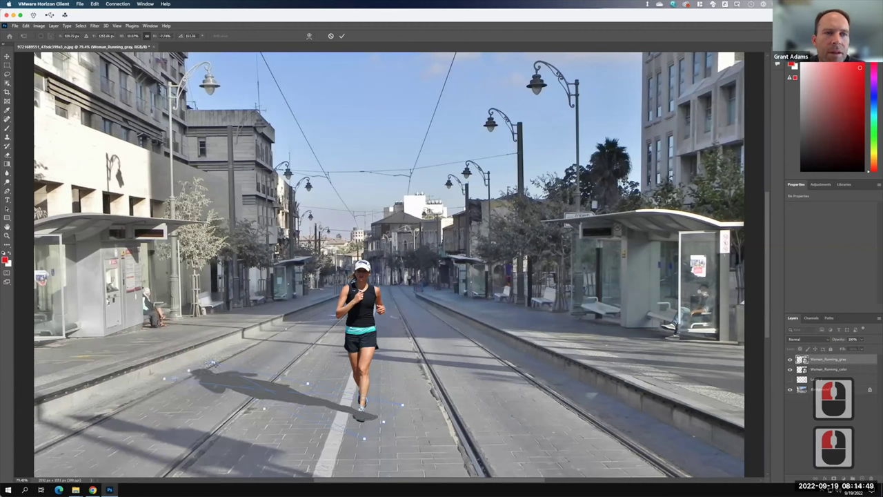
- Narrow the shadow at both ends, move its feet to meet the runner's shoe, and commit the skew
drag(213, 361, 196, 369)
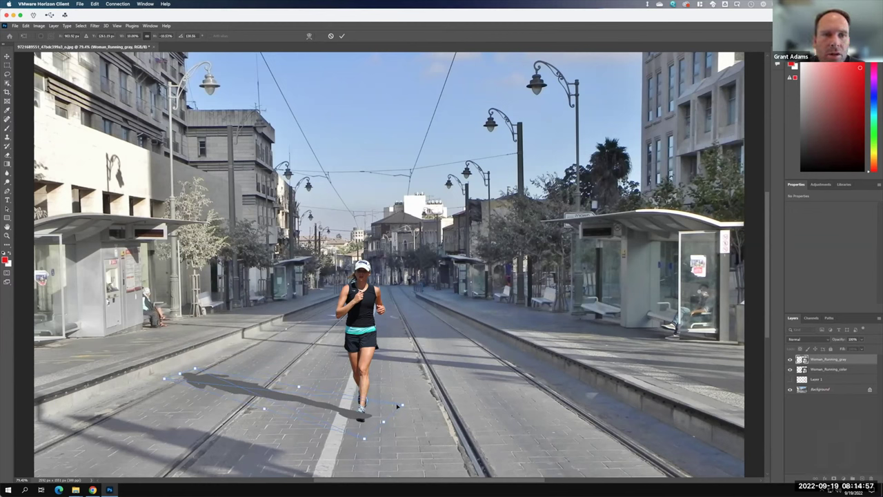
drag(364, 439, 403, 405)
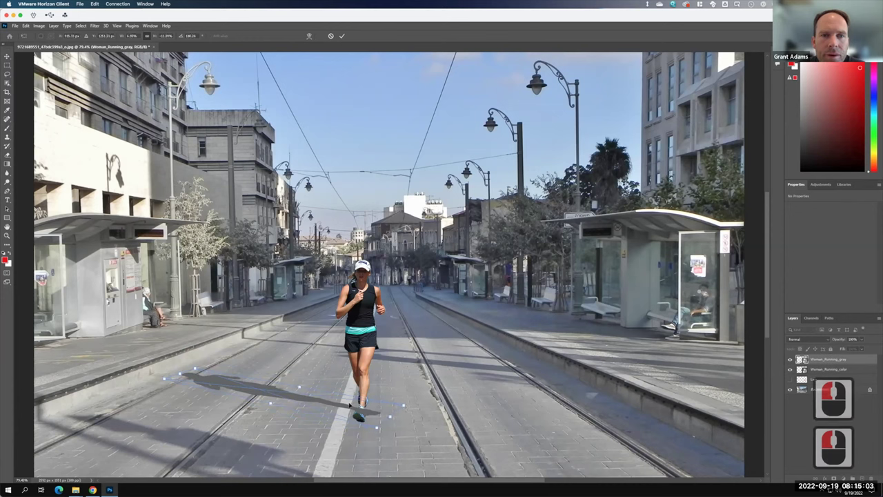
drag(341, 408, 329, 416)
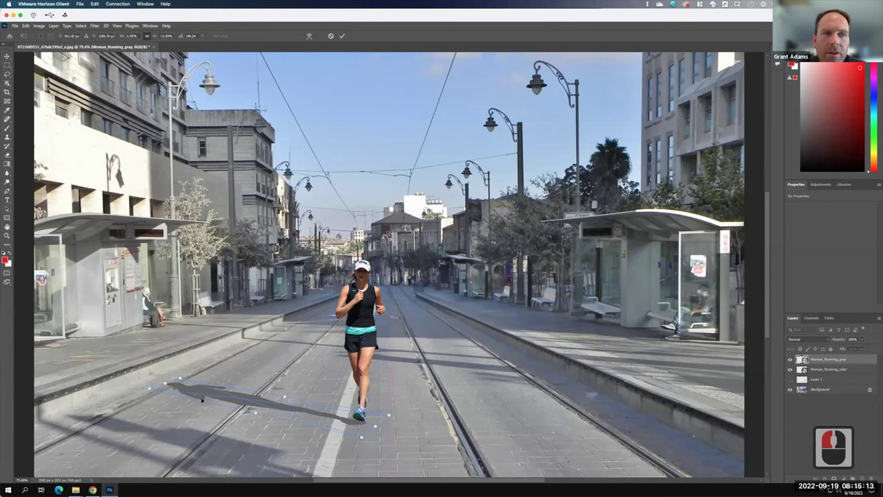
drag(181, 379, 184, 378)
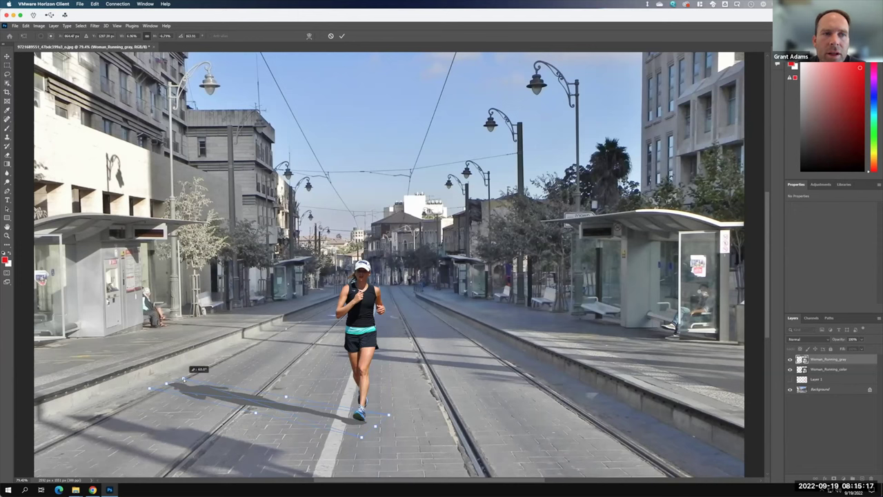
click(167, 384)
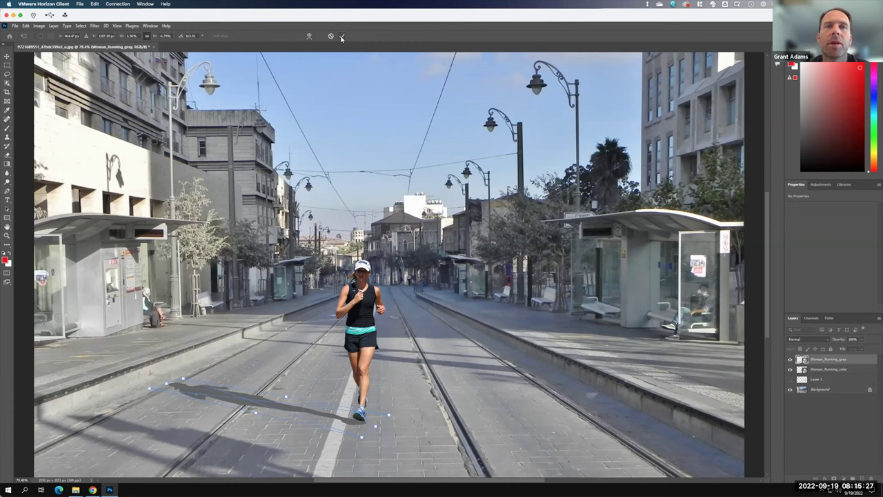
click(341, 37)
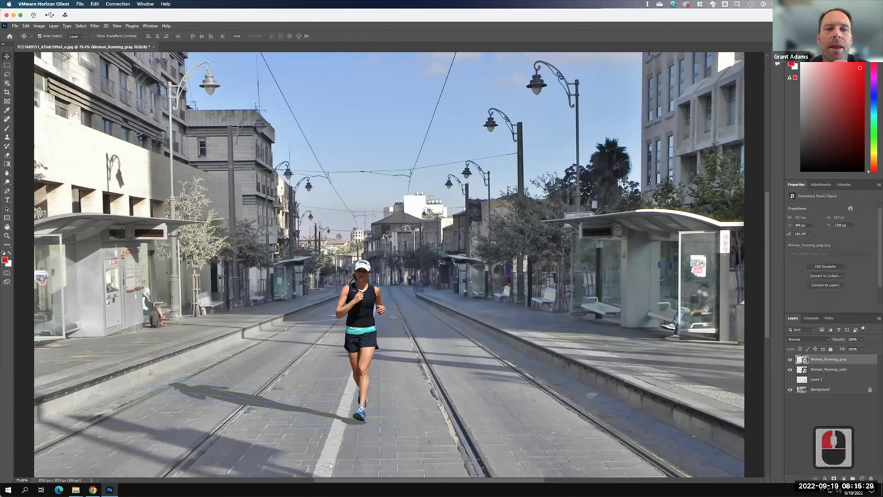
- Set the gray shadow layer's blending mode to Multiply and lower its opacity to 57%
key(F15)
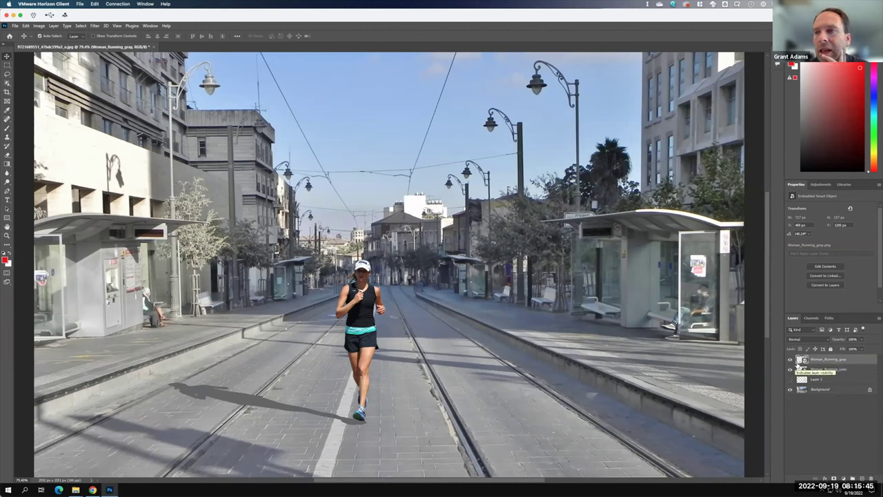
click(815, 341)
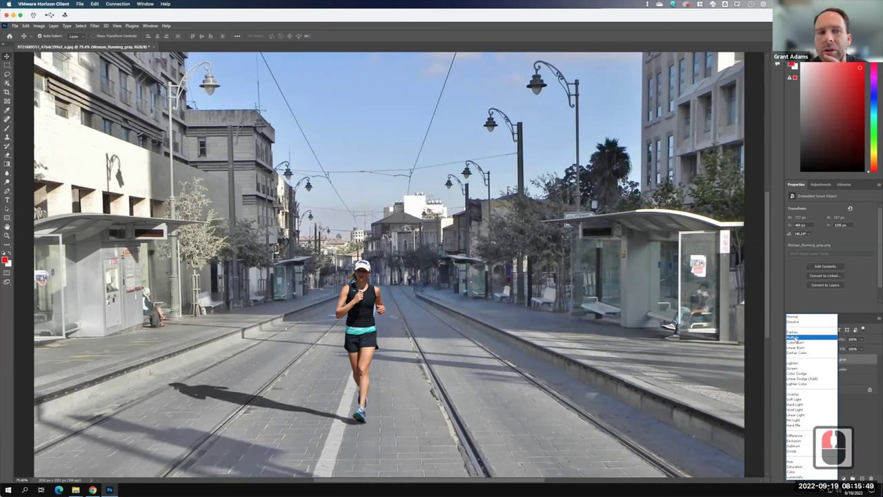
click(795, 338)
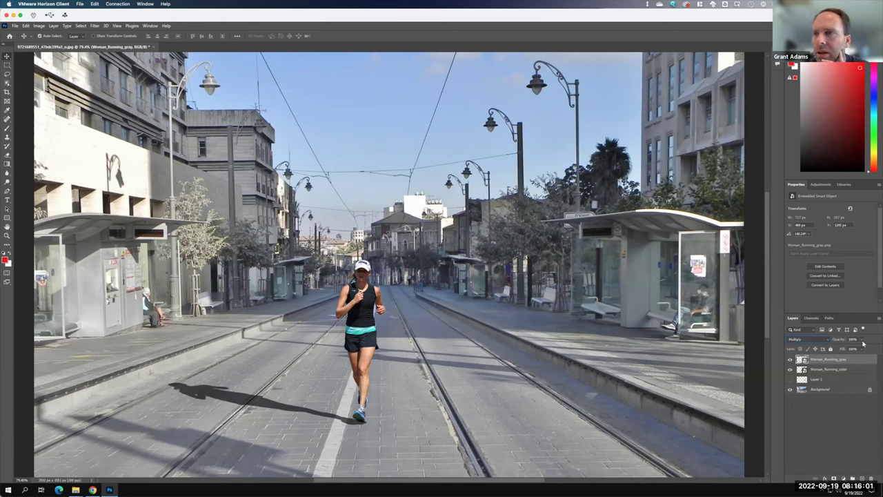
drag(862, 340, 848, 349)
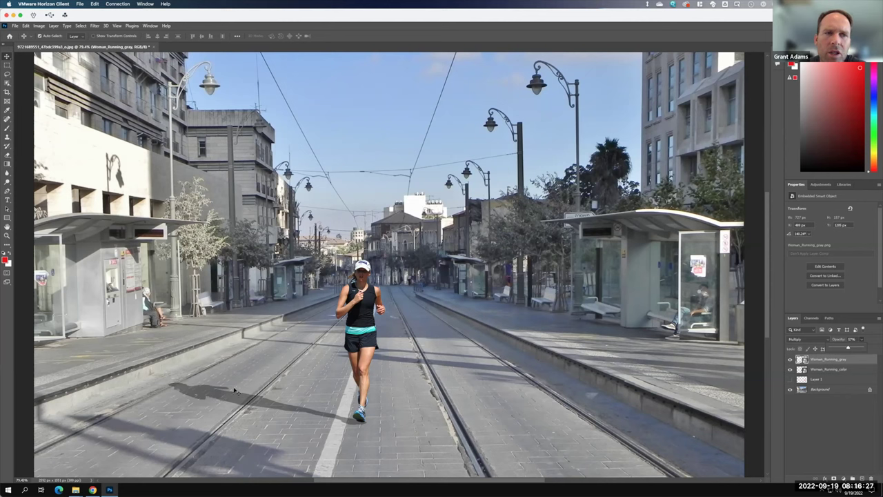
key(F15)
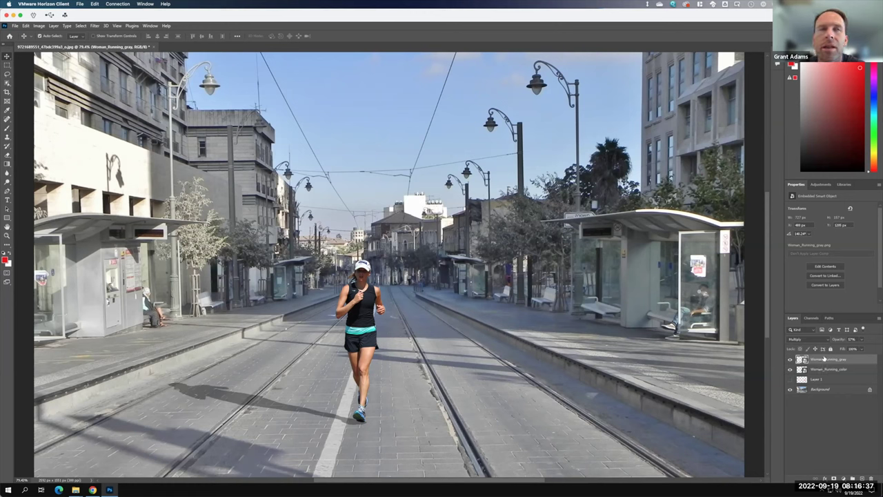
- Open the Gaussian Blur filter for the gray shadow layer and toggle its preview to compare the shadow's edges
click(94, 26)
mouse_move(107, 115)
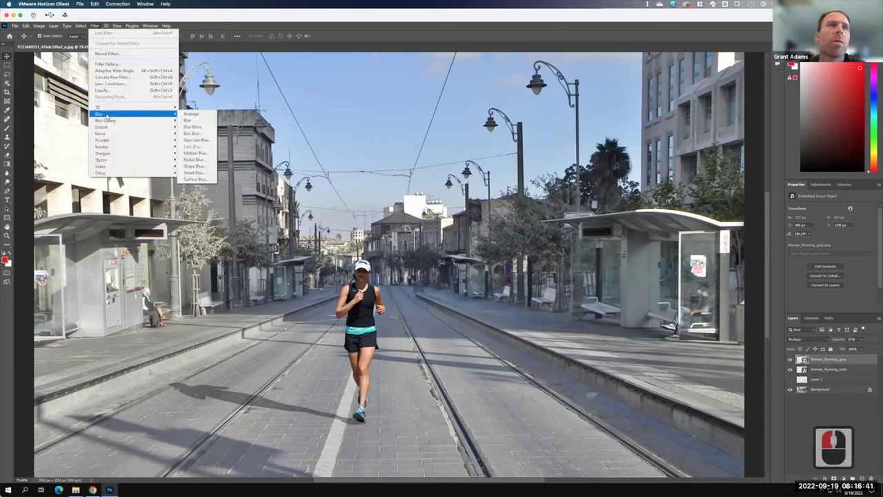
click(197, 140)
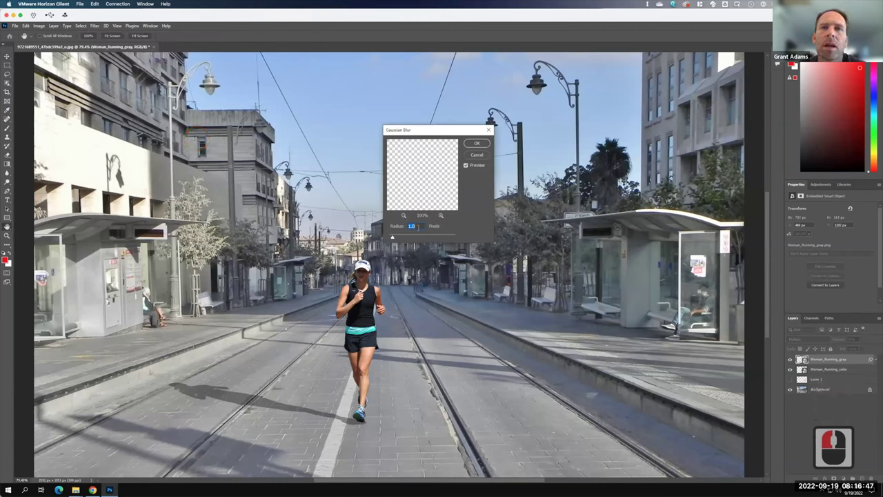
click(466, 166)
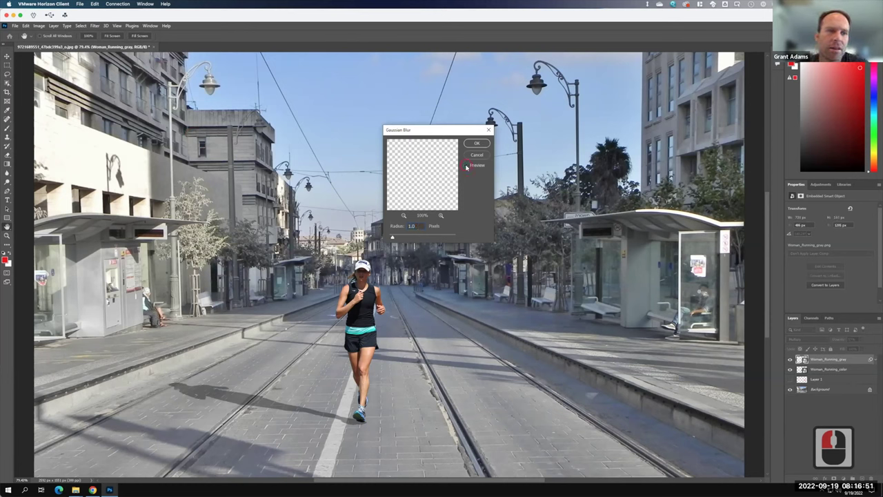
click(466, 165)
click(466, 165)
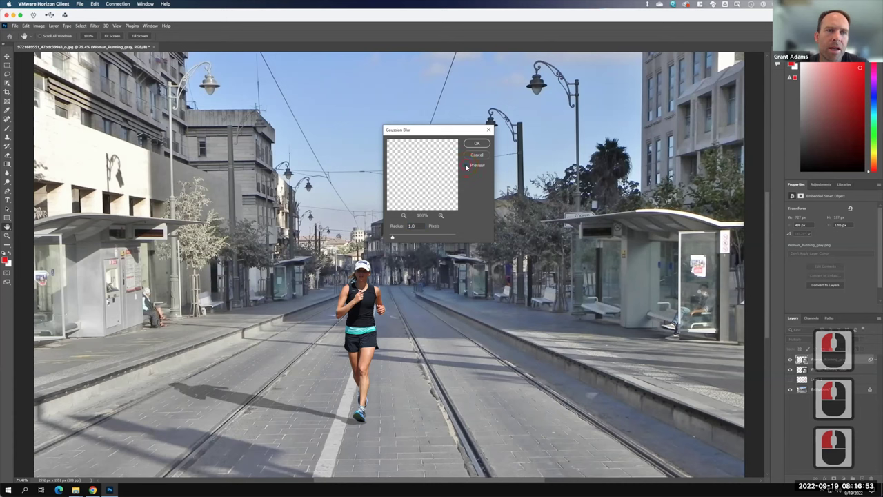
click(466, 166)
- Try a Gaussian Blur radius of 2 pixels on the shadow
click(394, 227)
text(2)
key(Tab)
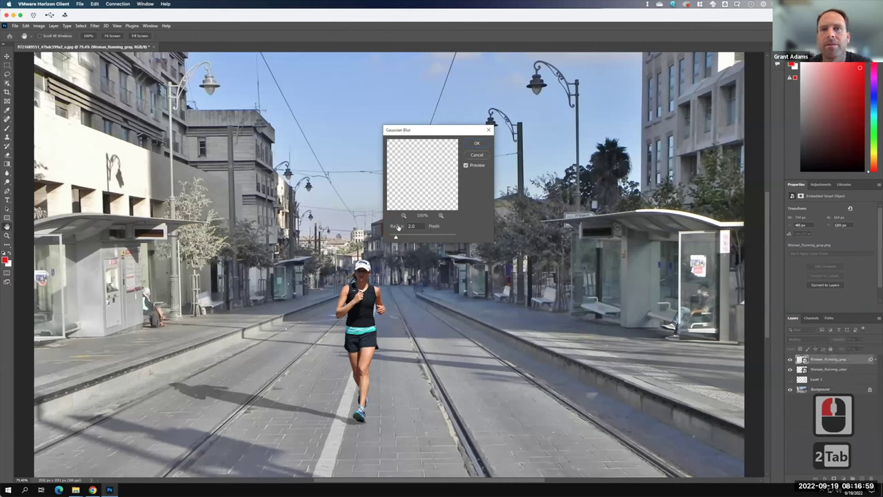
- Set the Gaussian Blur radius to 1.5 pixels, compare with the preview off and on, and apply the filter
click(393, 226)
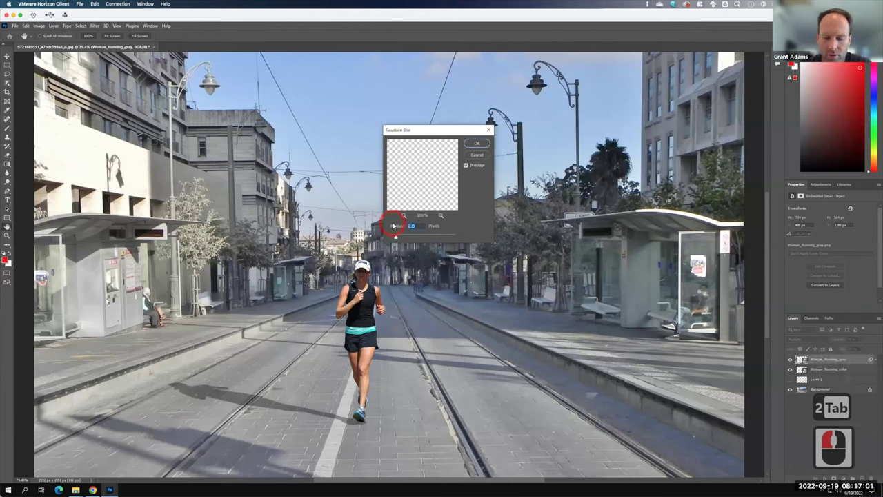
text(1.5)
key(Tab)
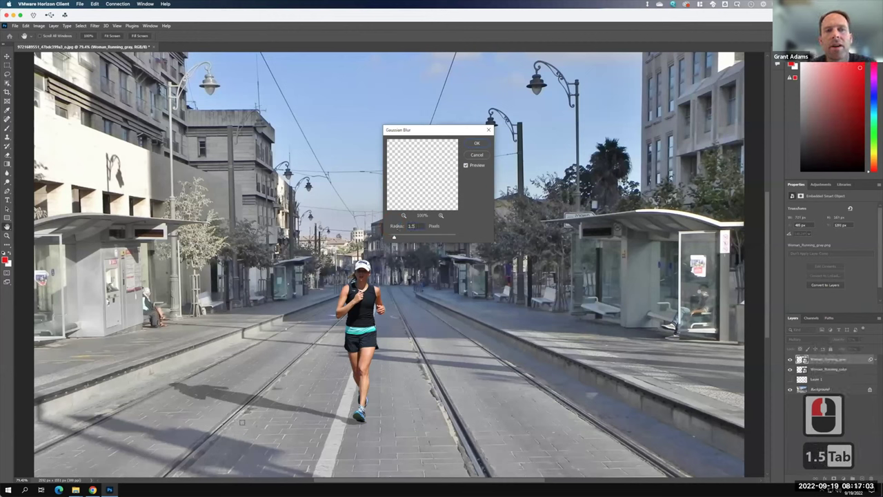
click(467, 166)
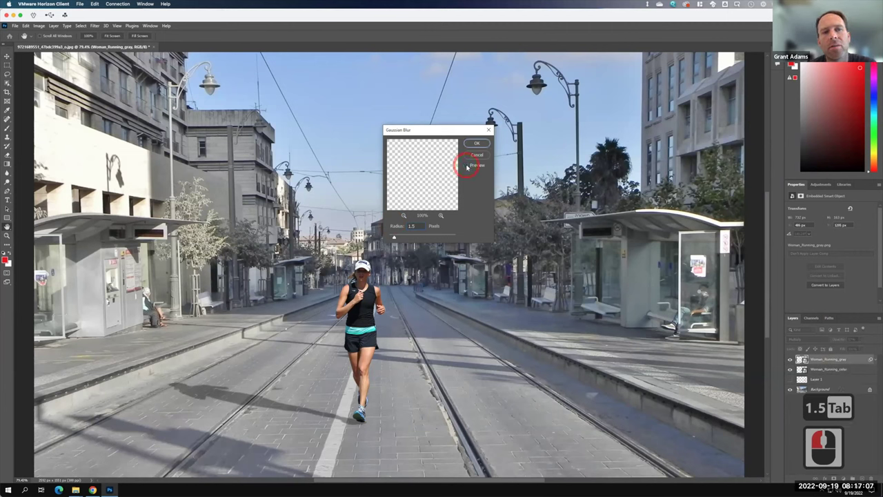
click(467, 166)
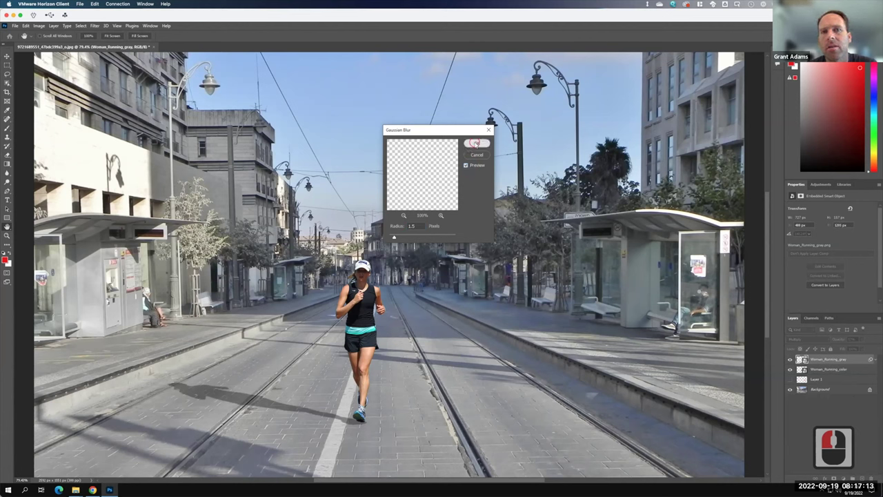
click(476, 144)
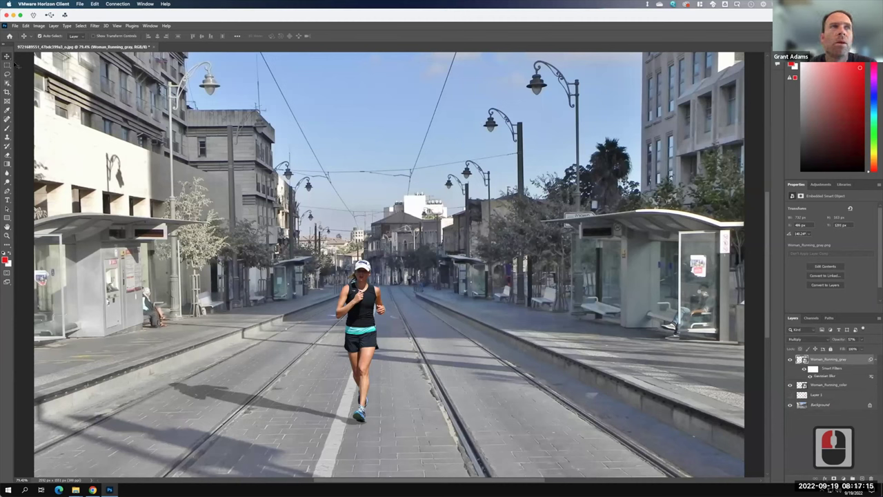
- Nudge the blurred shadow 5 pixels down and 3 pixels left at the runner's shoe
click(215, 185)
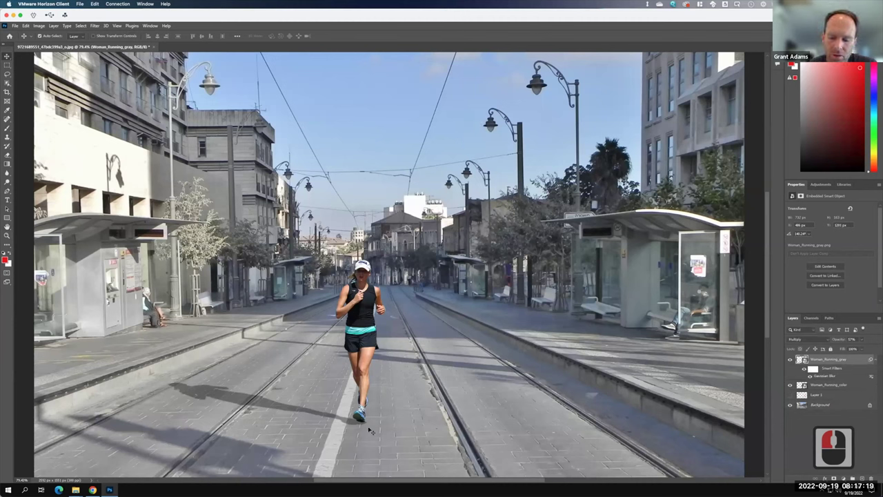
key(Down)
key(Down)
key(Down)
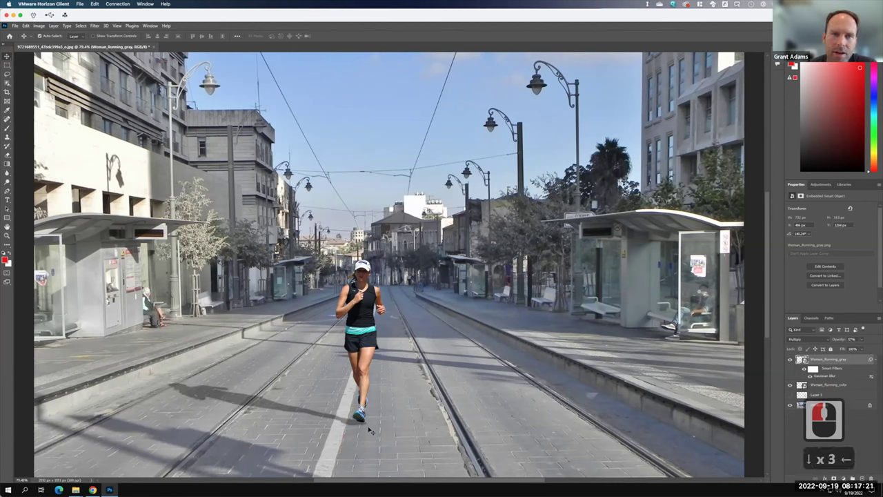
key(Left)
key(Left)
key(Left)
key(Down)
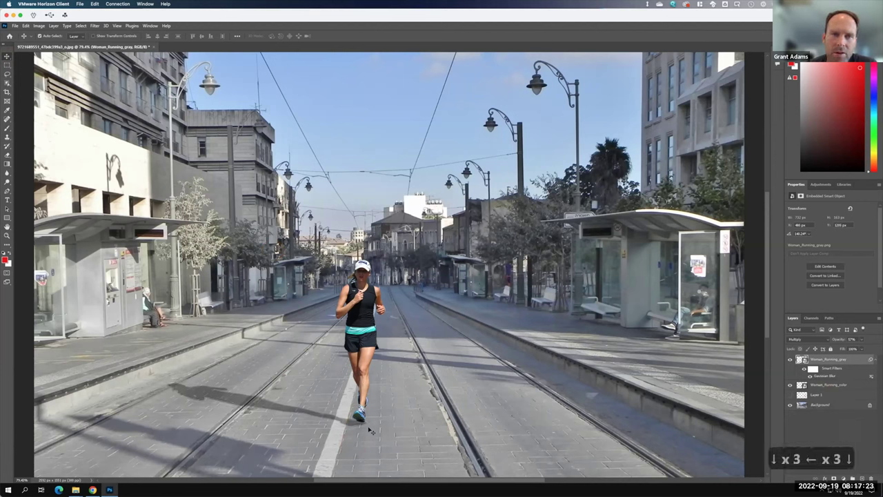
key(Down)
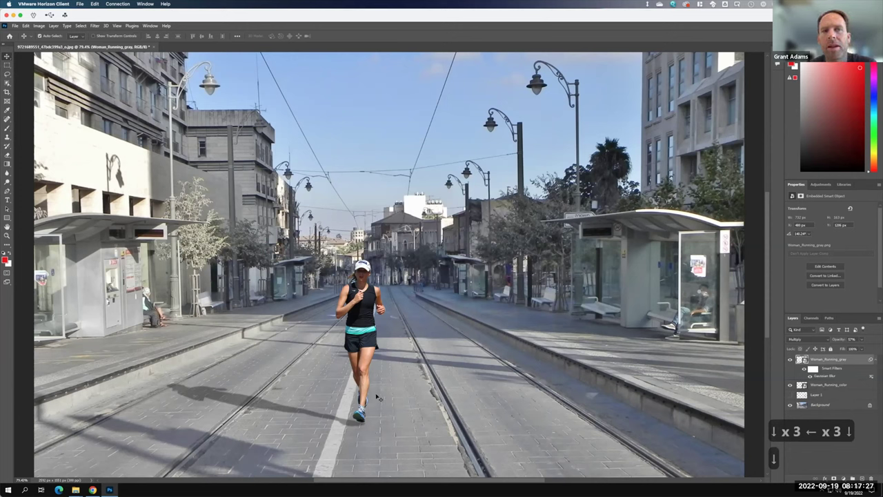
key(F15)
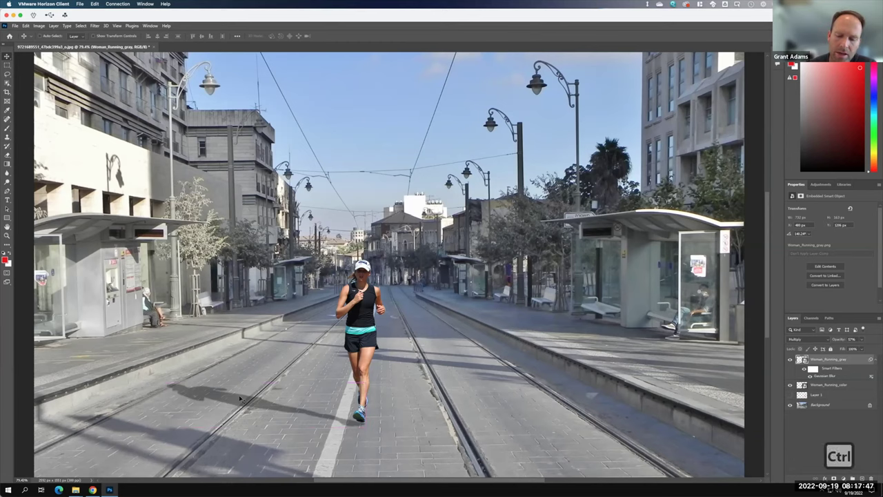
- Add a Color Balance adjustment layer with its default name above the gray shadow layer
key(ctrl+equal)
key(ctrl+equal)
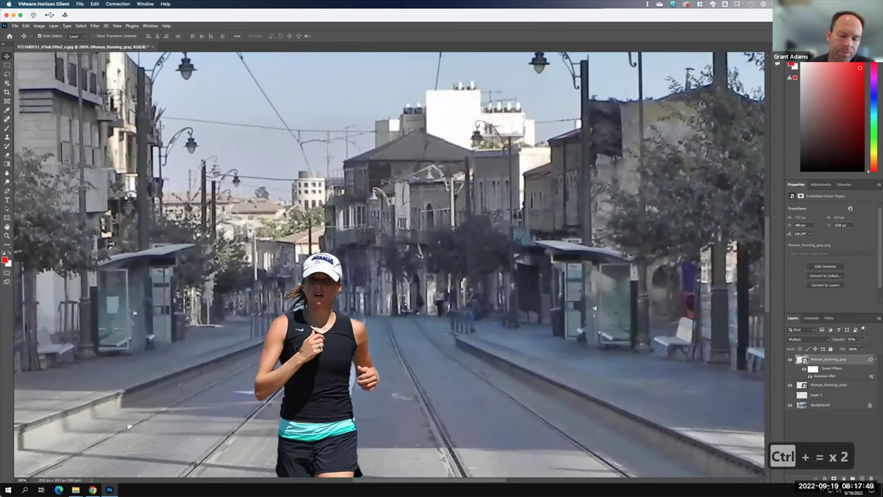
key(ctrl+equal)
key(ctrl+equal)
scroll(357, 338, down, 15)
scroll(358, 338, left, 6)
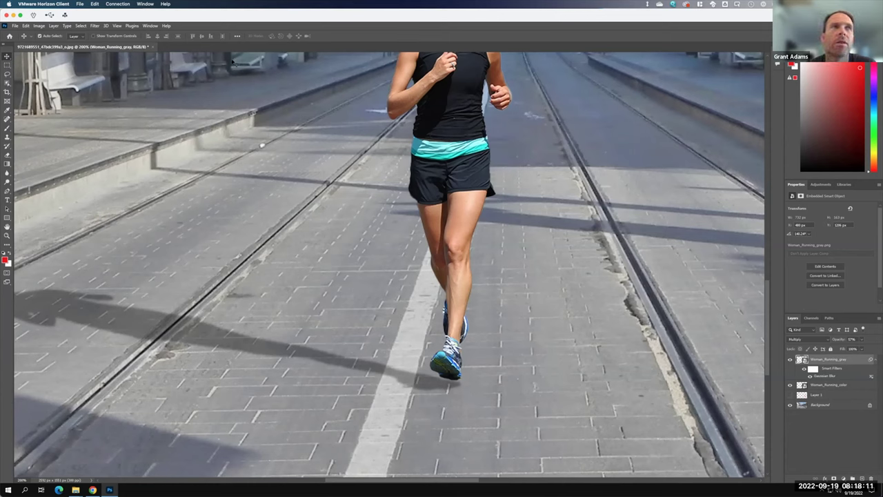
click(53, 26)
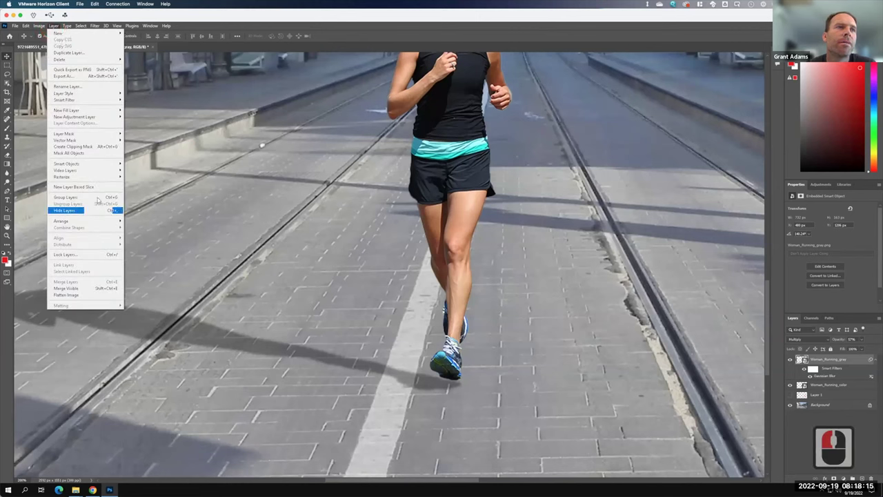
mouse_move(69, 120)
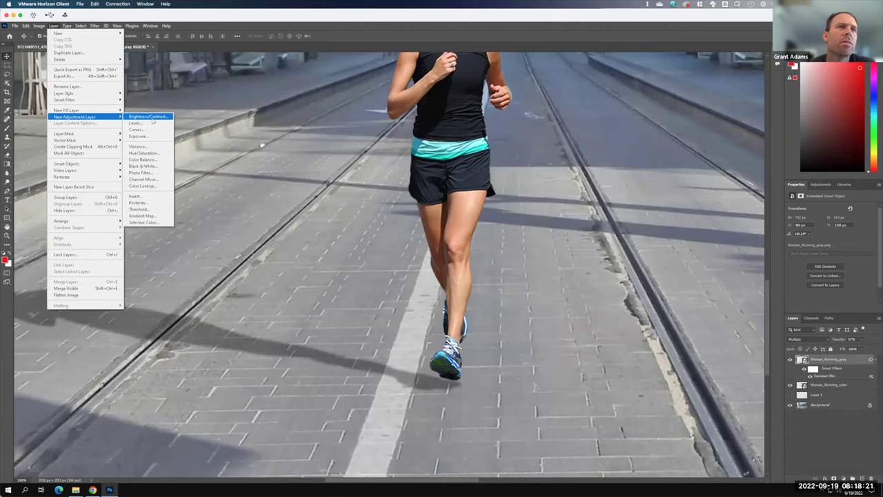
click(156, 159)
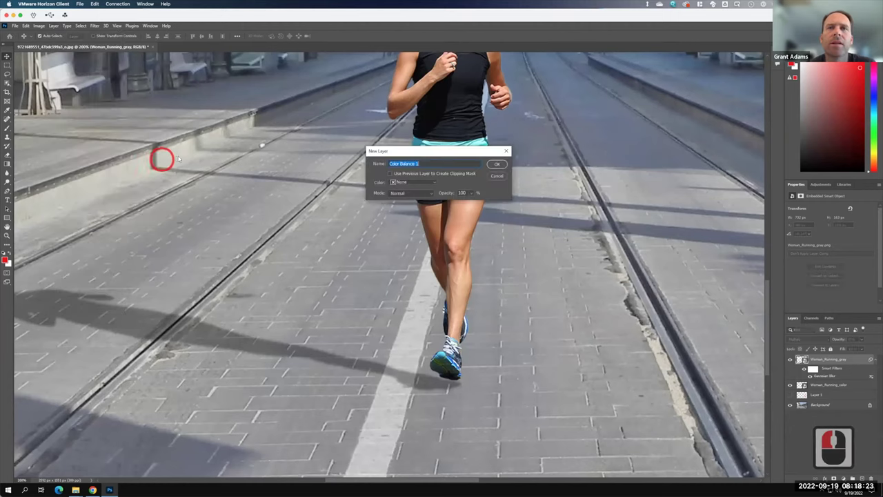
click(497, 163)
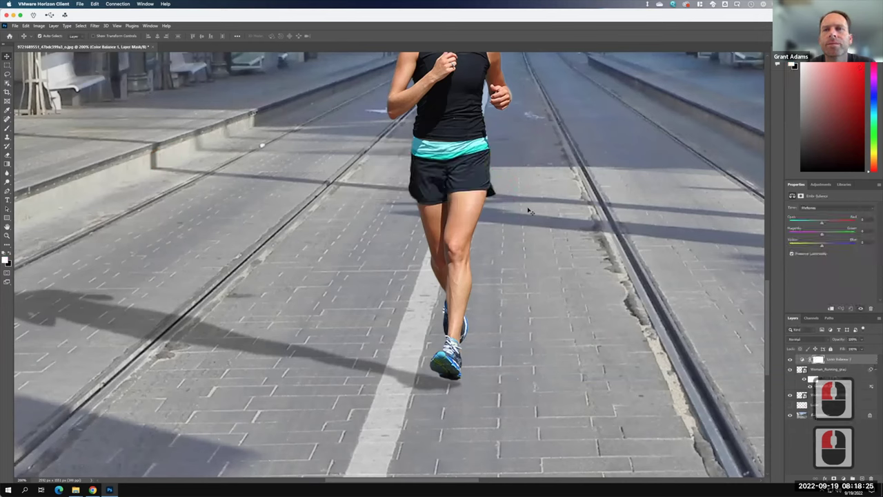
key(F15)
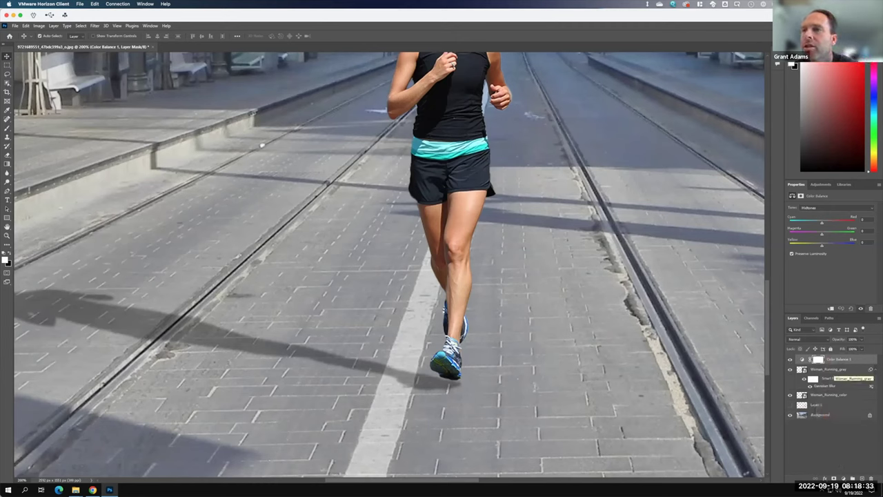
- Shift the Color Balance midtones toward magenta at about -79 and clip the adjustment layer to the gray shadow layer
click(796, 235)
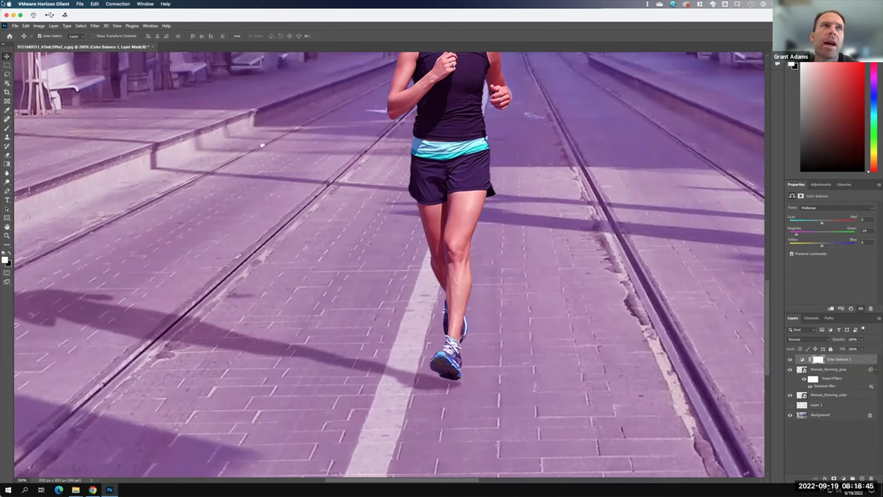
click(53, 27)
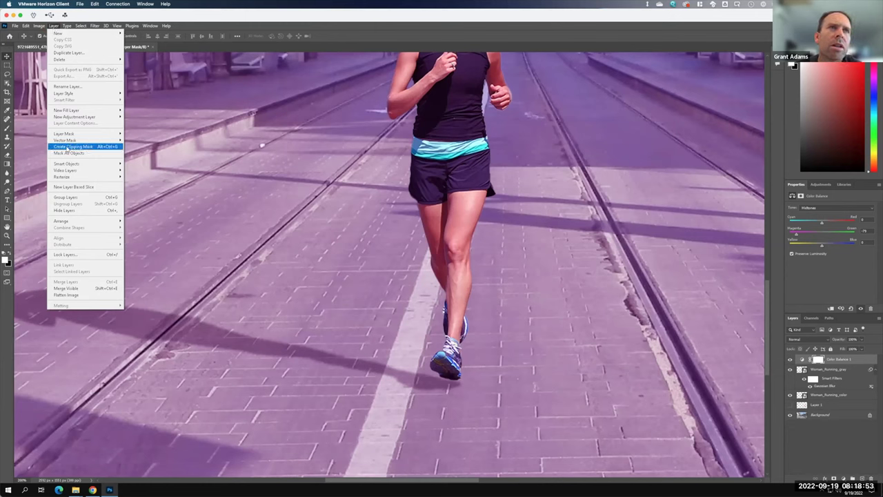
click(105, 150)
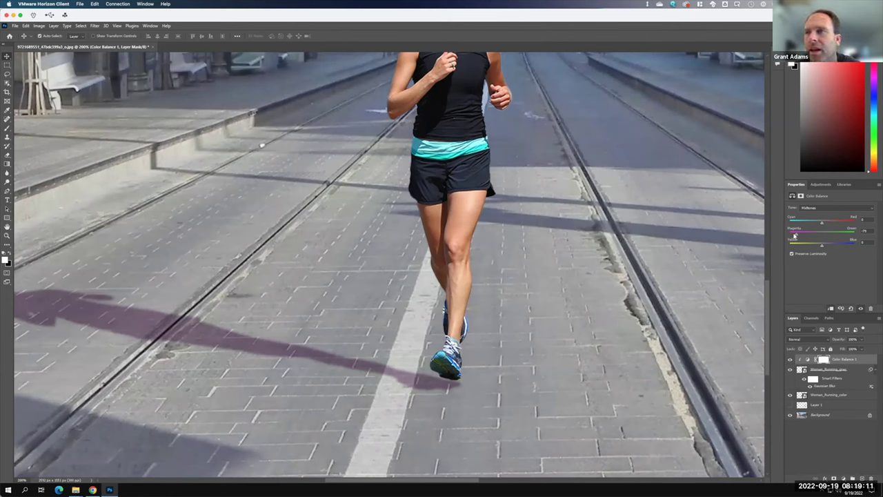
- Return the shadow's magenta–green balance to about -1 and shift its yellow–blue balance toward blue at +57
click(823, 236)
drag(822, 236, 843, 248)
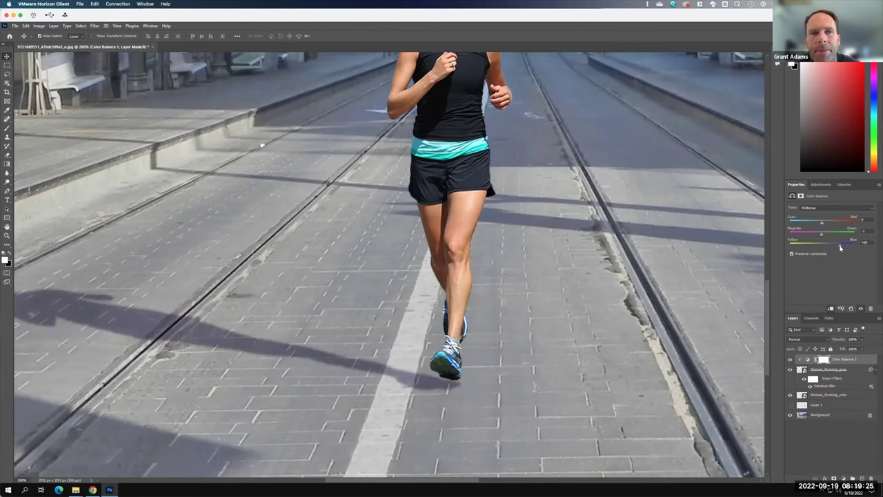
key(F15)
click(840, 247)
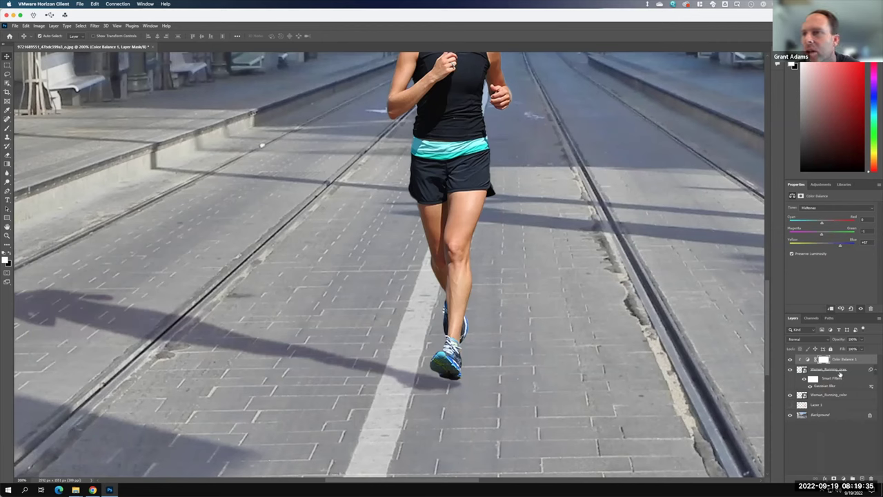
- Lower the gray shadow layer's opacity to about 46%
click(860, 369)
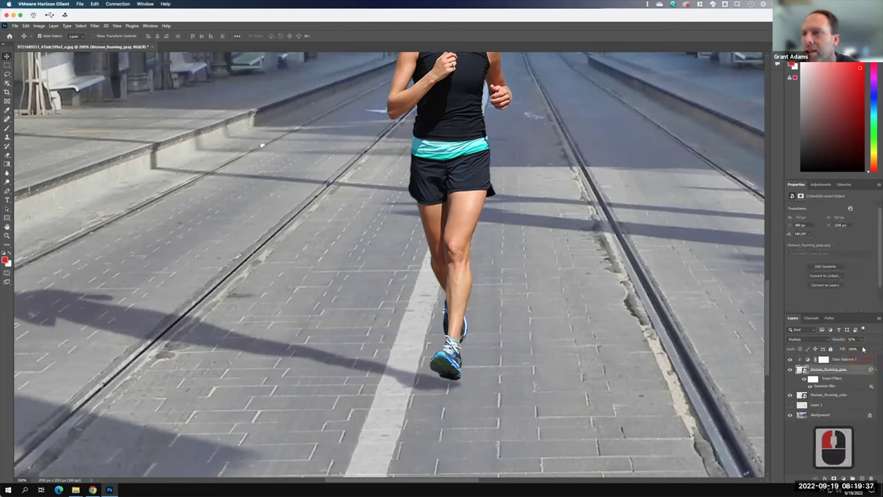
double_click(862, 349)
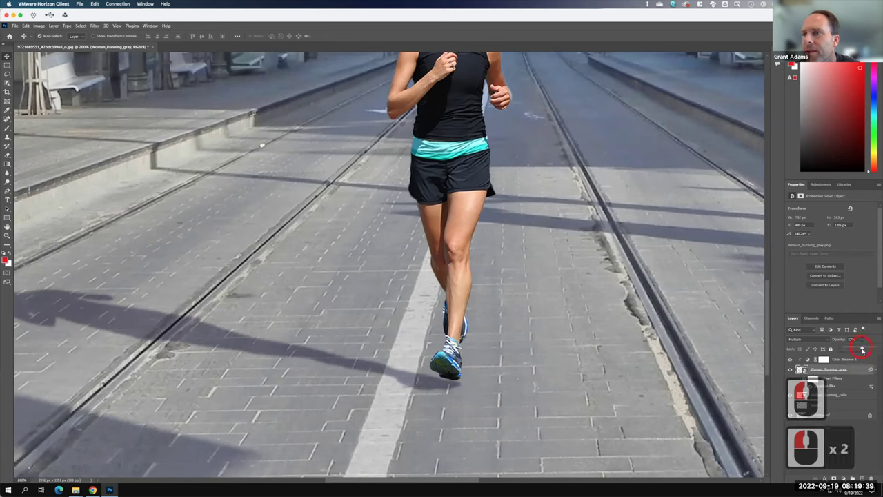
click(859, 350)
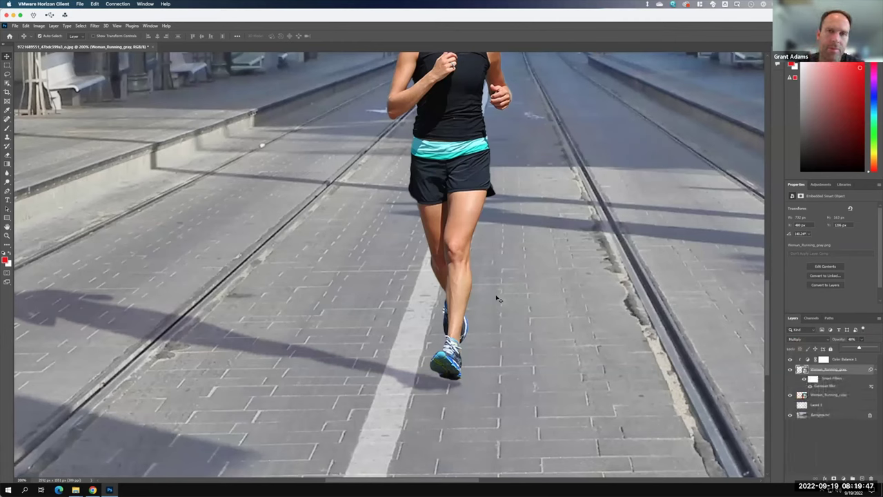
- Move the Woman_Running_color layer above the Color Balance adjustment layer in the layer stack
key(ctrl+0)
key(ctrl+0)
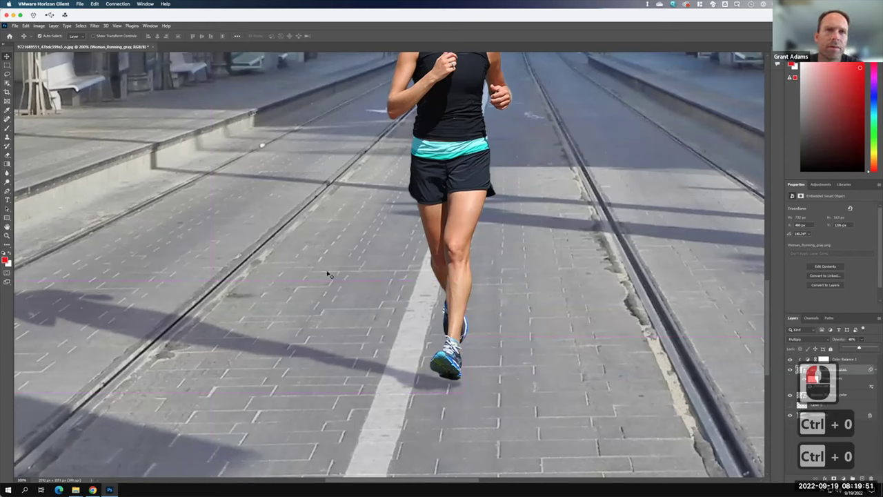
click(9, 60)
key(ctrl+0)
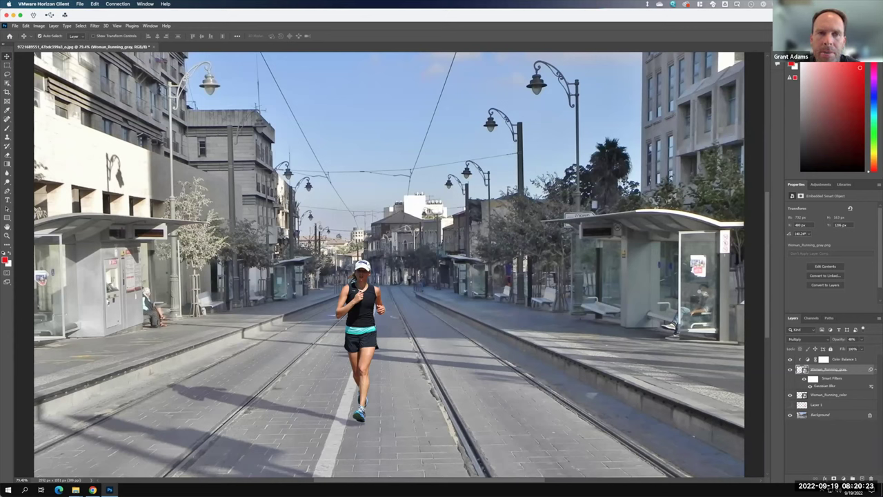
key(F15)
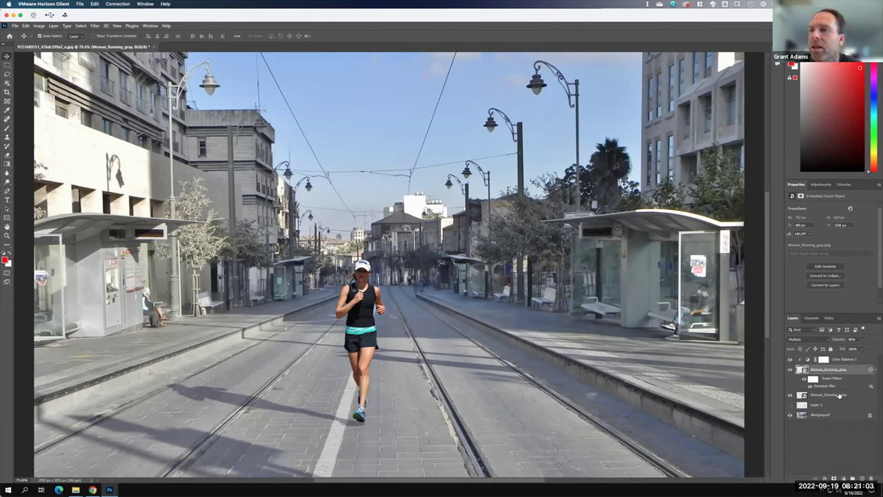
drag(839, 395, 821, 360)
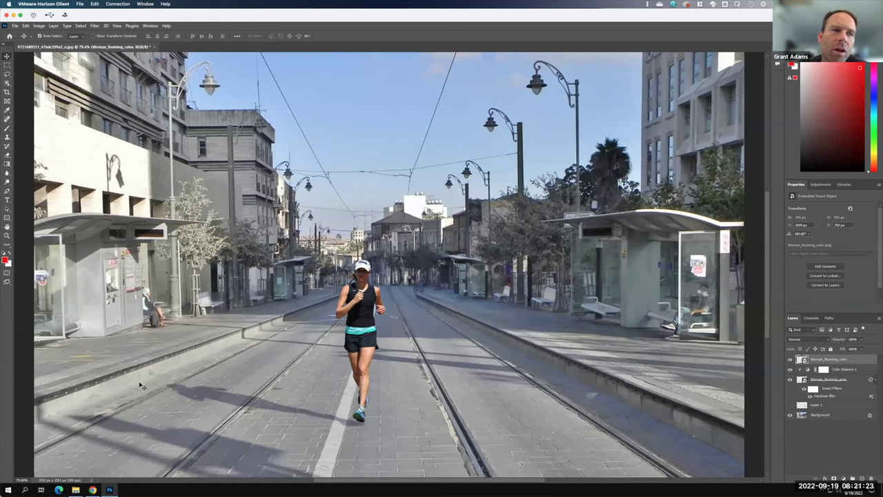
- Look over the cutout files in the Ex107 - Cutouts folder and return to Photoshop
key(F15)
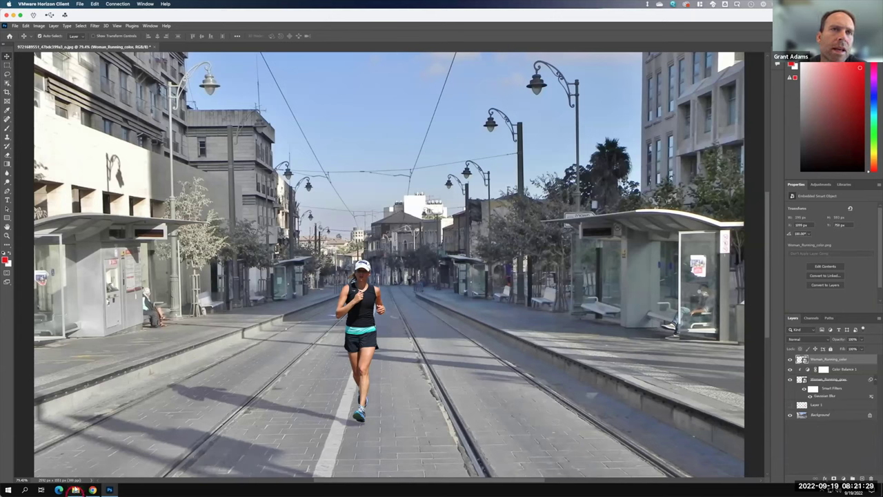
click(76, 490)
click(50, 469)
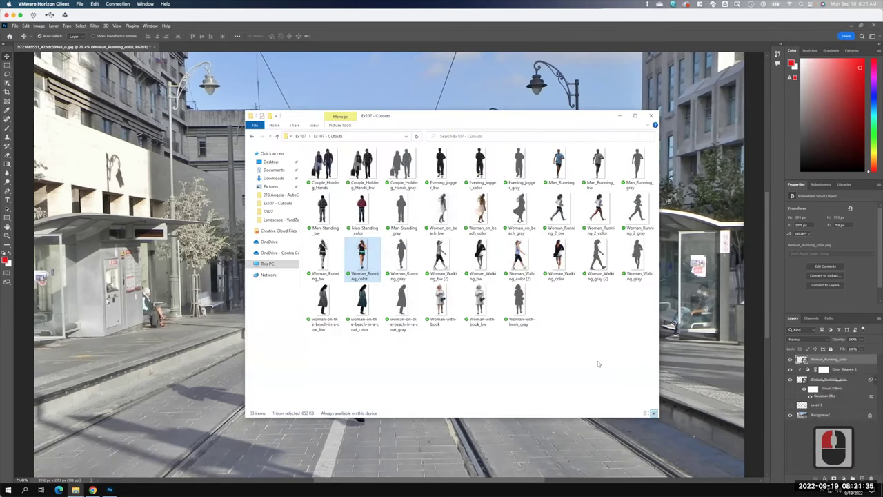
click(618, 116)
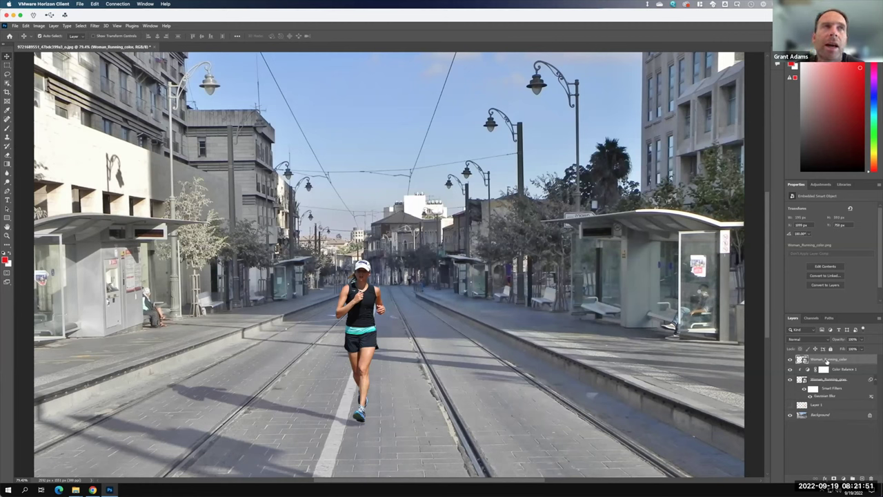
- Add a Hue/Saturation adjustment layer with its default name above the color runner layer and clip it to that layer
click(50, 26)
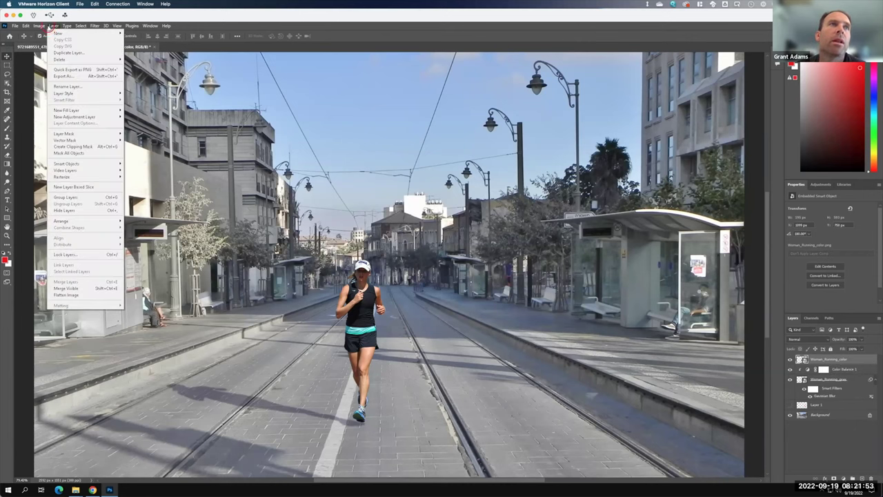
mouse_move(83, 117)
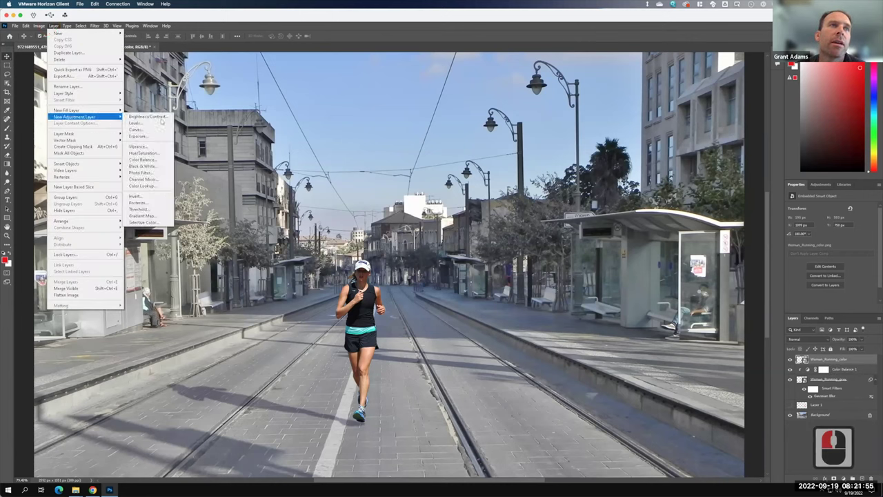
click(165, 154)
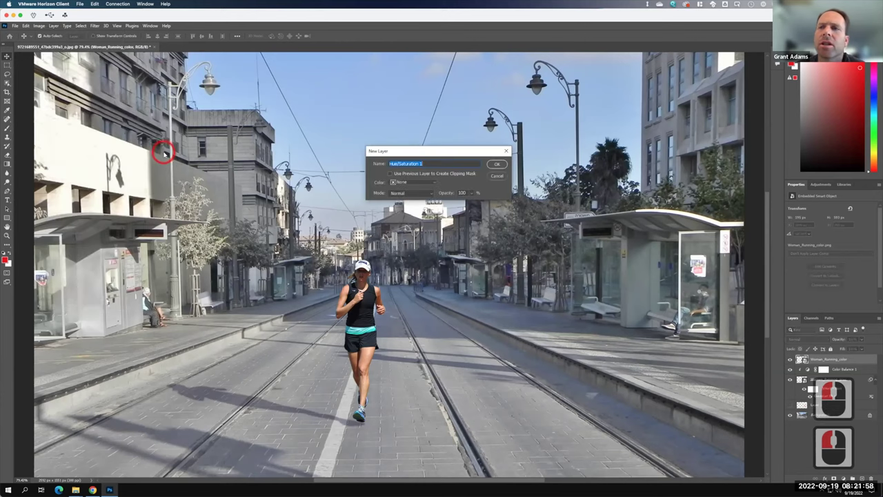
click(496, 165)
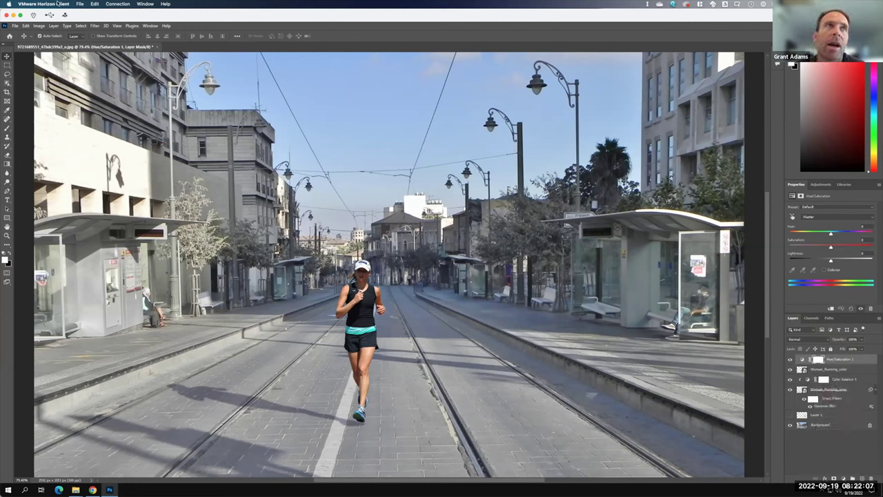
click(53, 25)
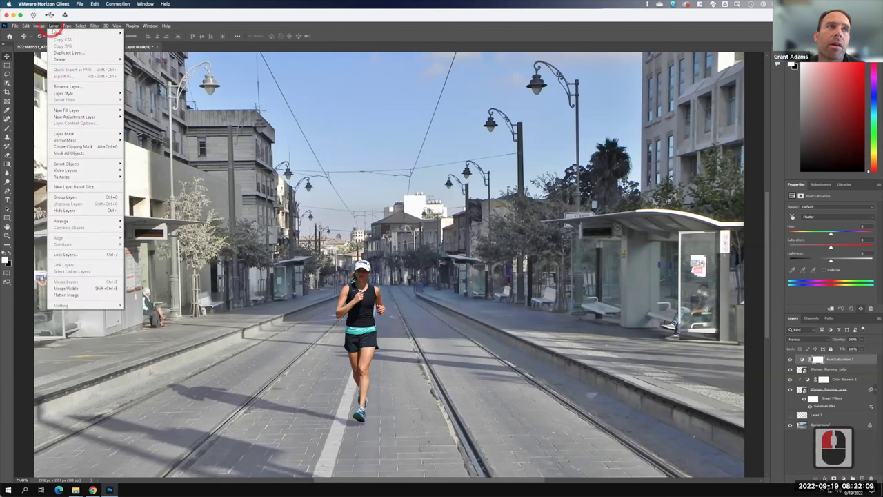
click(83, 146)
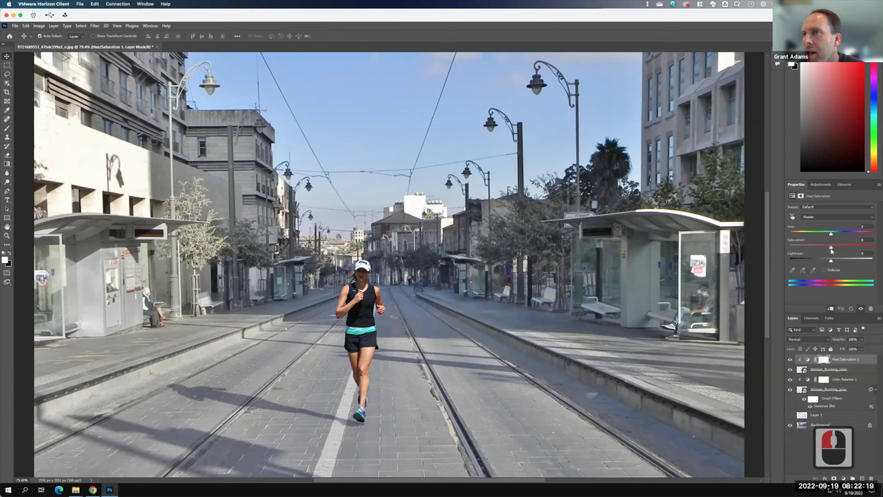
- Lower the runner's saturation to about -31 in the Hue/Saturation adjustment
mouse_move(822, 248)
mouse_down()
mouse_move(816, 252)
mouse_move(836, 249)
mouse_up()
key(F15)
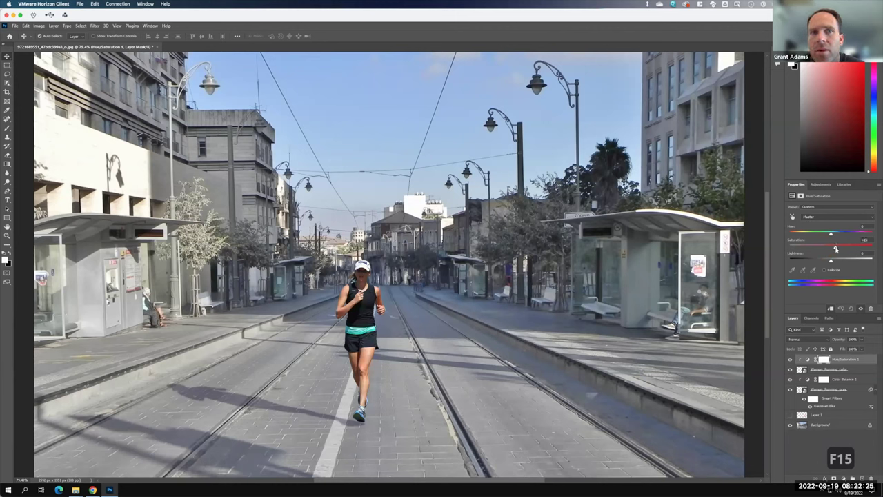
drag(822, 253, 818, 253)
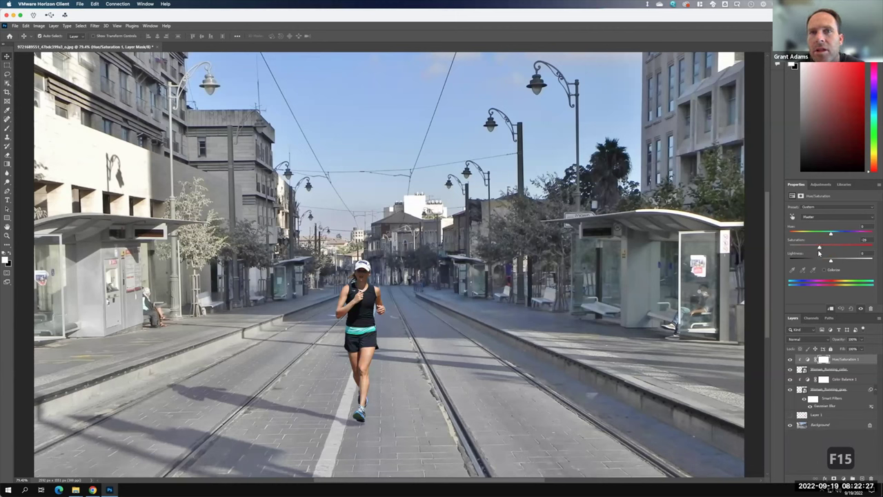
click(833, 376)
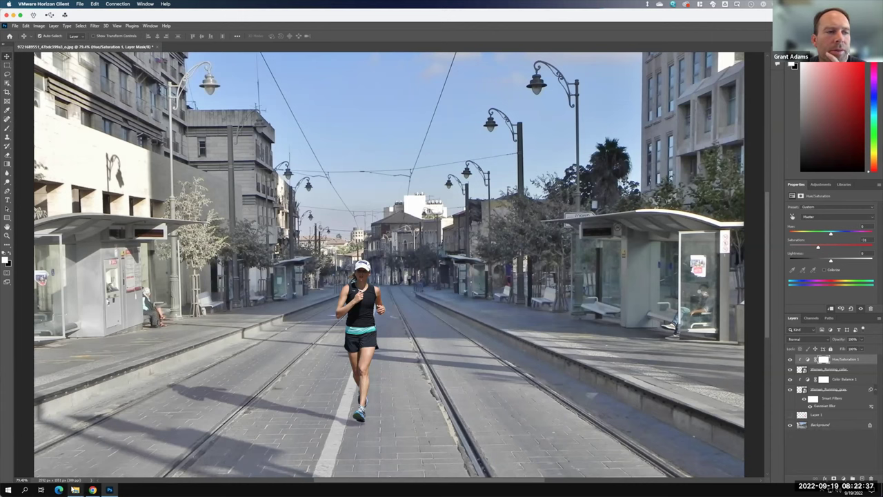
- Preview the Woman_Walking_color cutout from the Ex107 - Cutouts folder, check the Woman-with-book file, and return to Photoshop
mouse_move(75, 489)
click(46, 456)
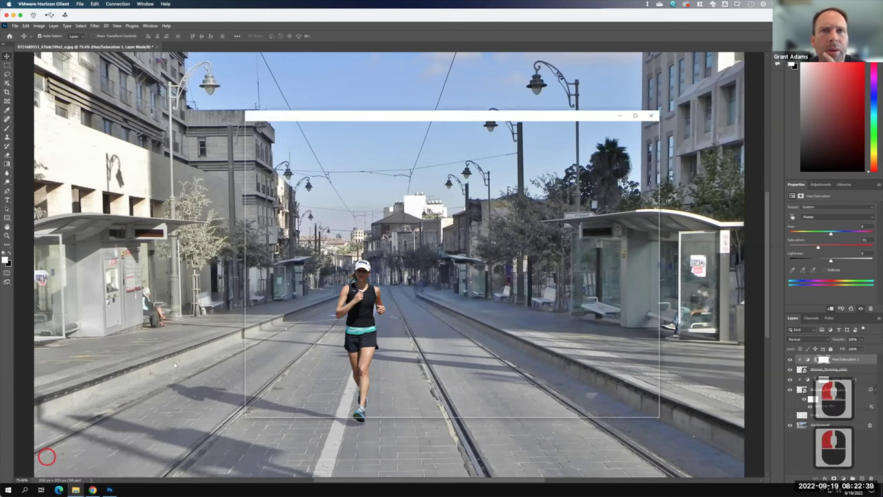
click(346, 233)
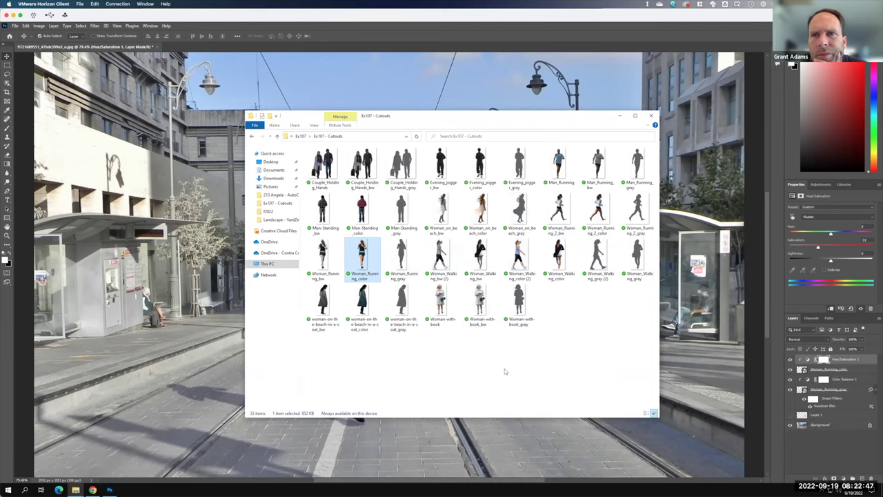
double_click(559, 258)
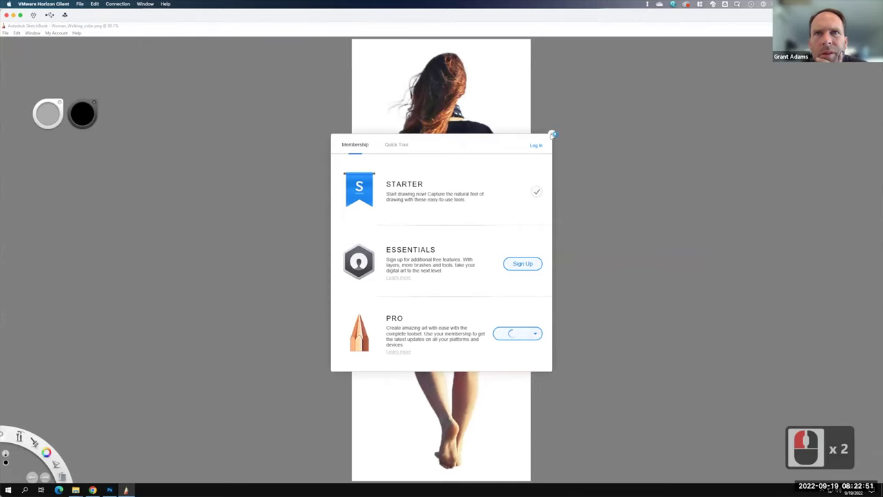
click(552, 134)
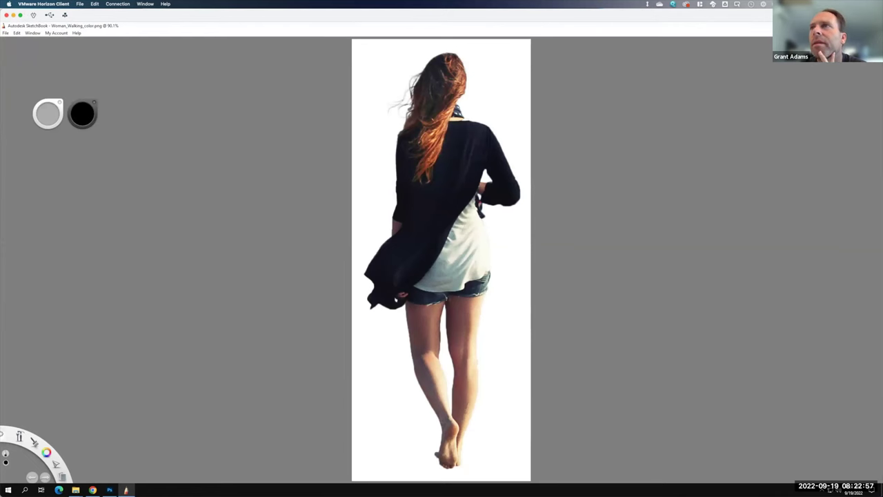
key(alt+F4)
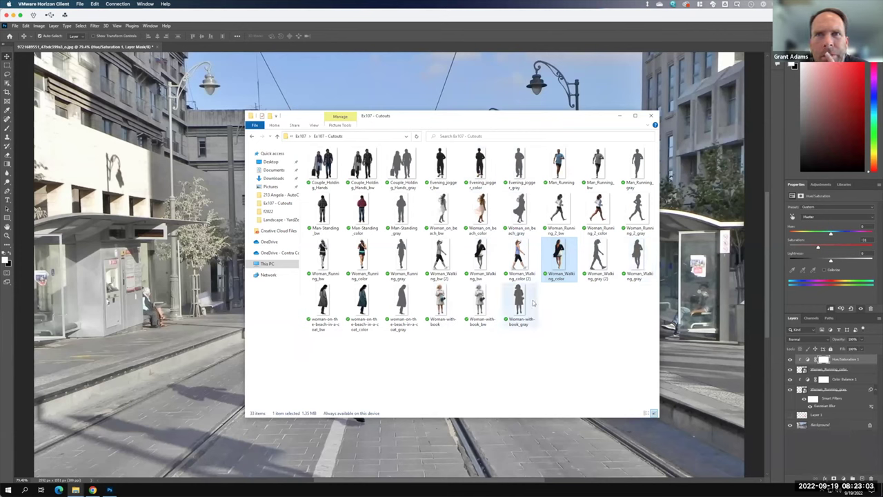
click(440, 298)
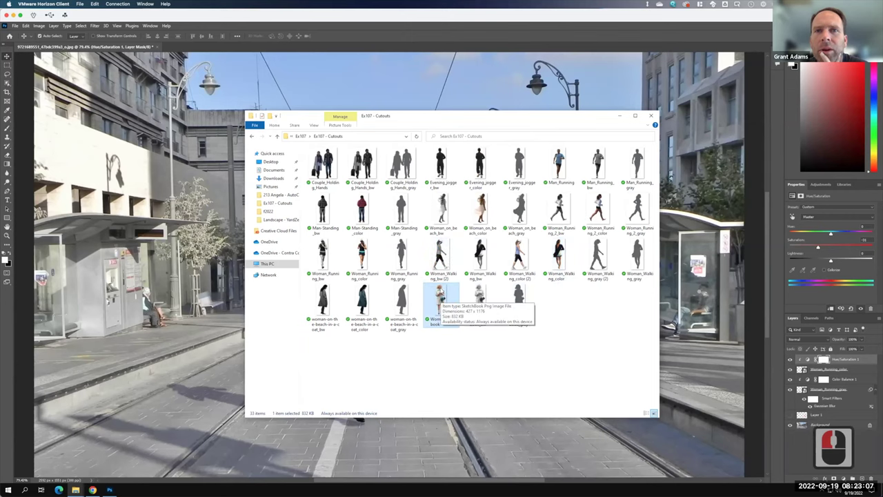
click(209, 53)
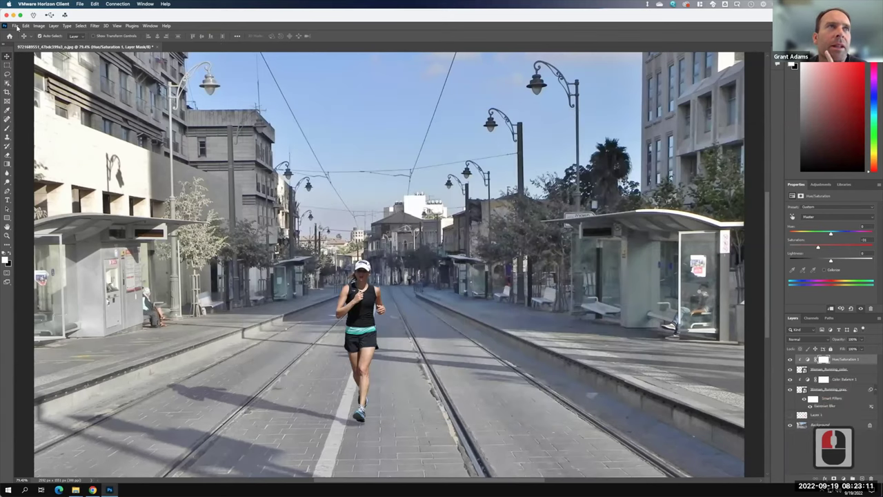
click(14, 26)
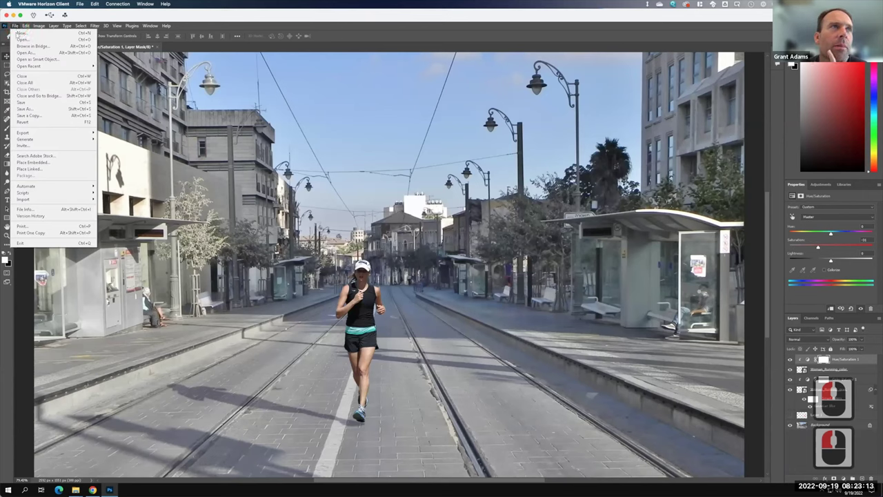
click(47, 163)
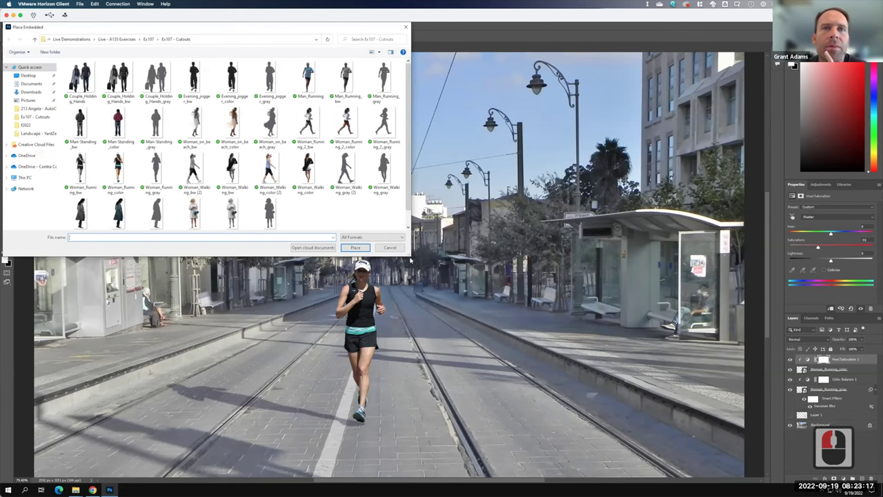
click(390, 247)
- Group the Hue/Saturation, color runner, Color Balance and gray shadow layers together
click(819, 353)
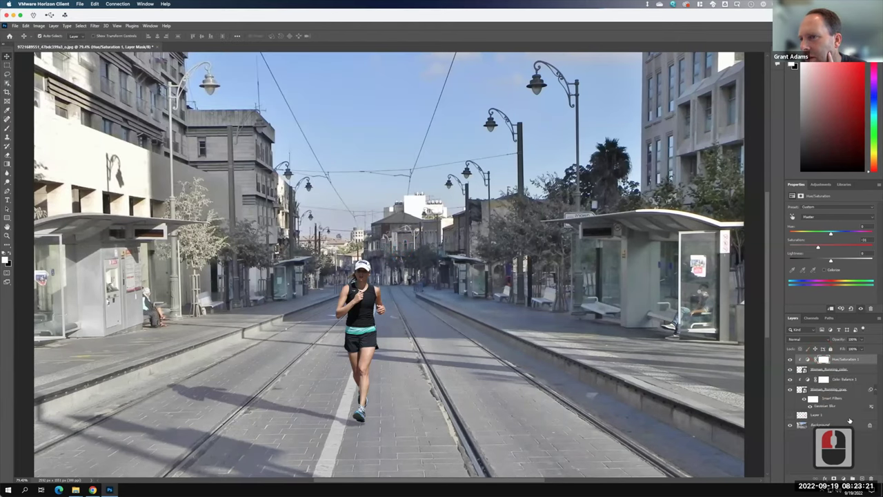
key(F15)
click(843, 388)
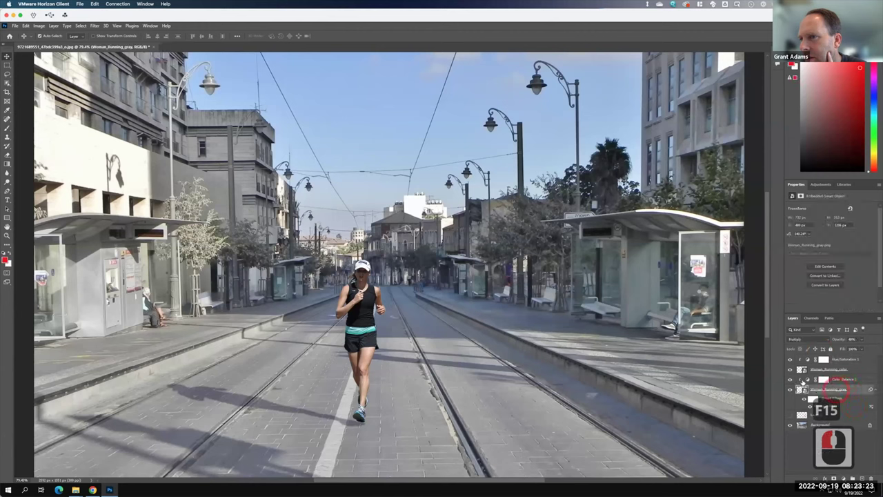
click(815, 370)
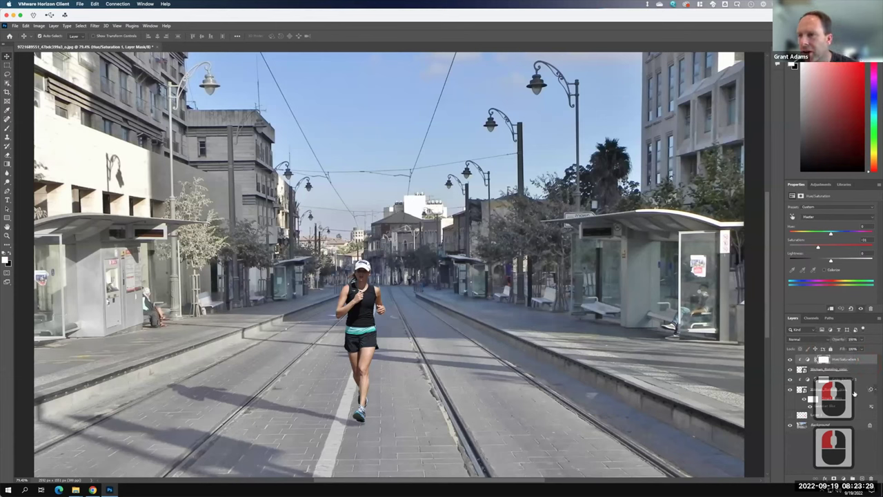
shift+click(859, 391)
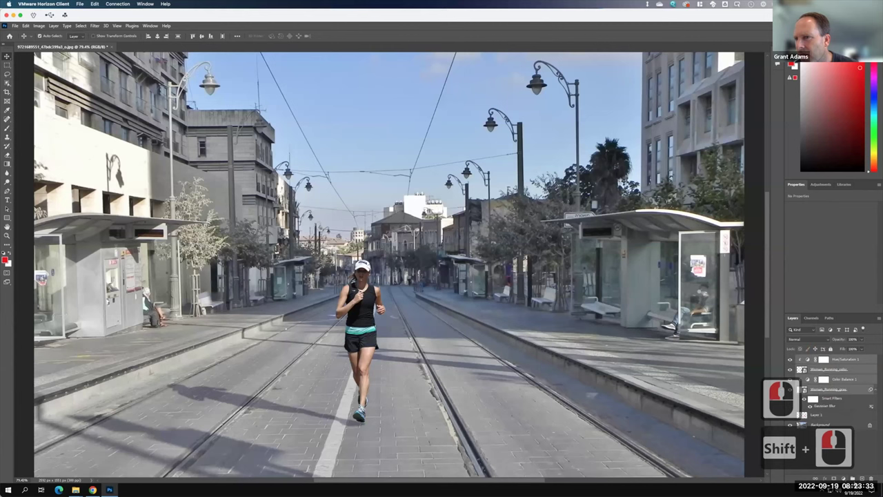
click(852, 478)
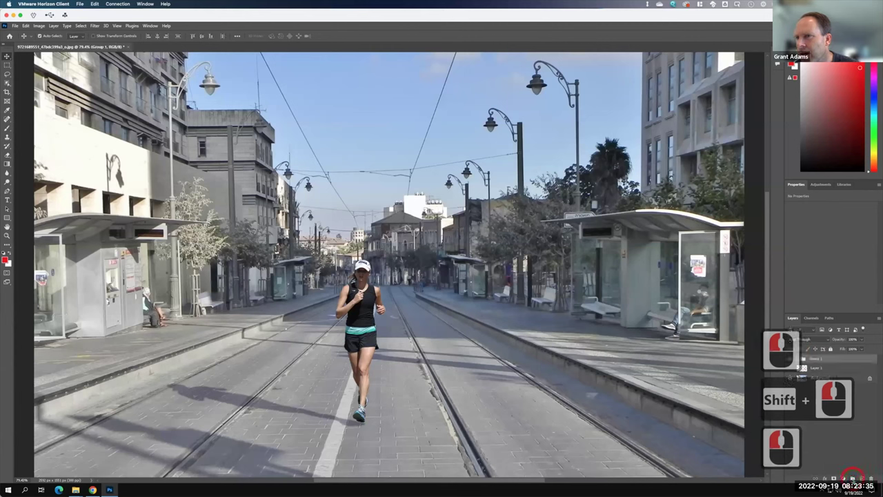
- Rename the new layer group as Woman Running and expand it to show its layers
double_click(814, 360)
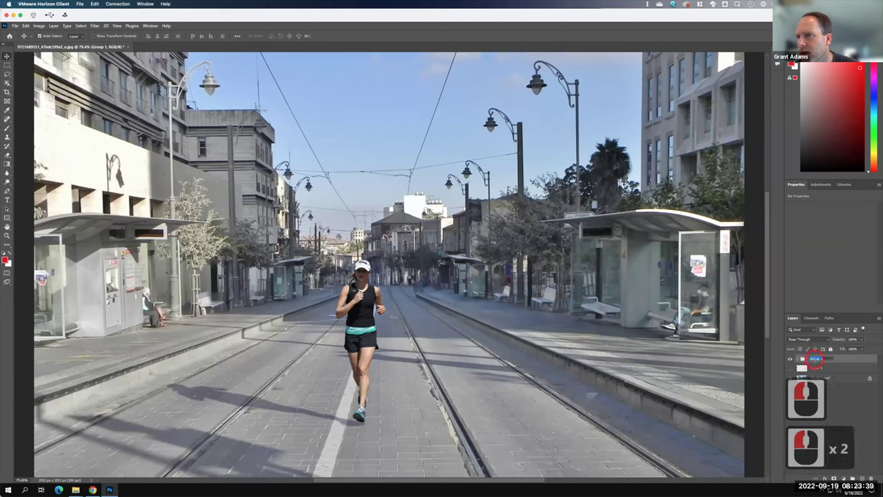
text(Wom)
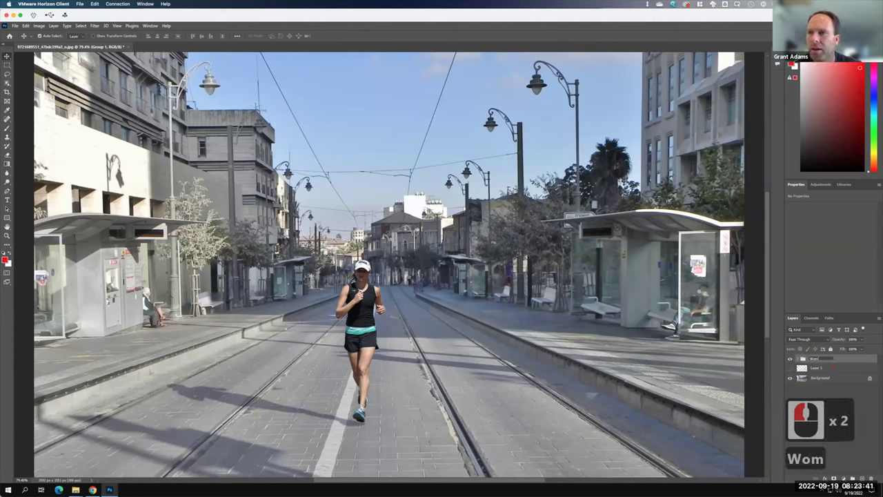
text(an Running)
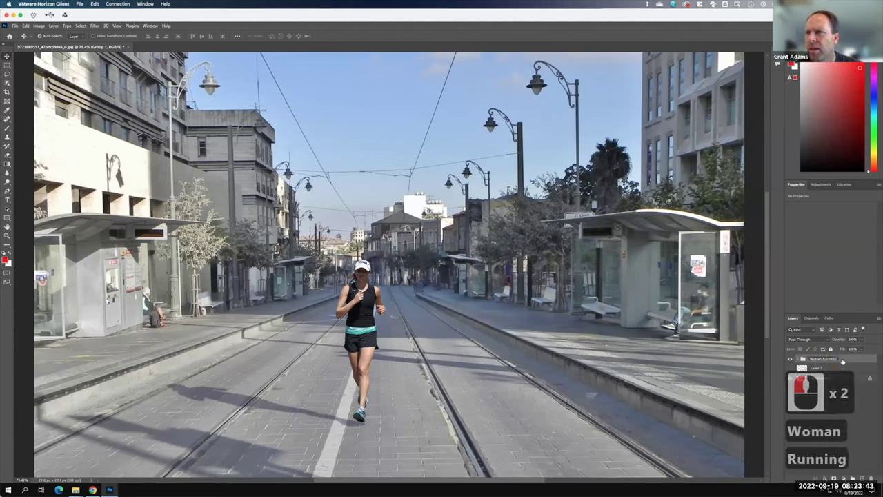
key(Return)
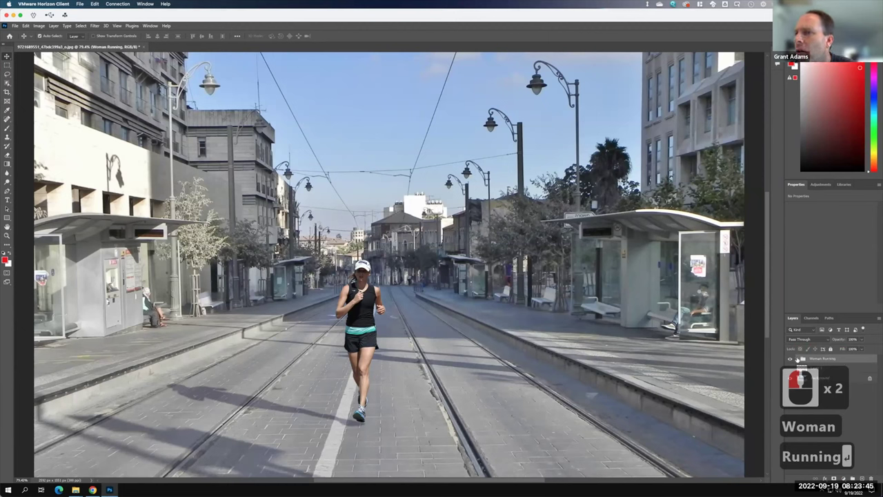
click(797, 359)
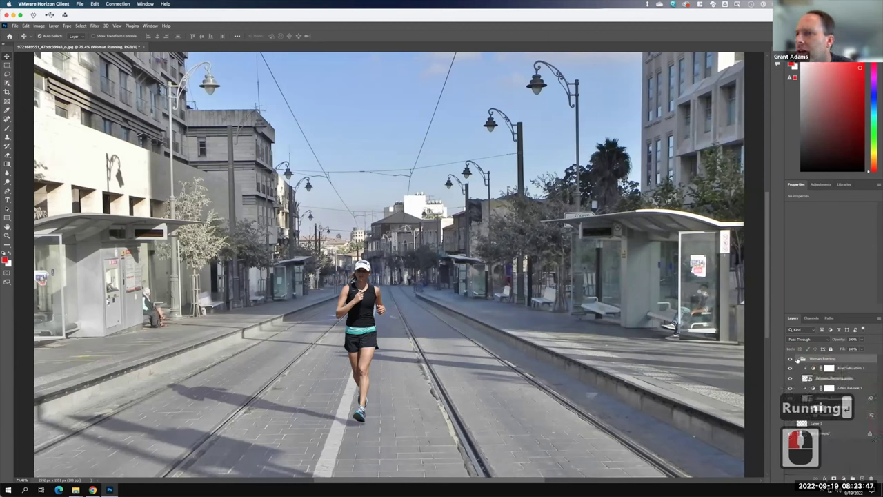
- Collapse the Woman Running group and place the color Woman-with-book cutout from Ex107 - Cutouts as an embedded object
click(798, 360)
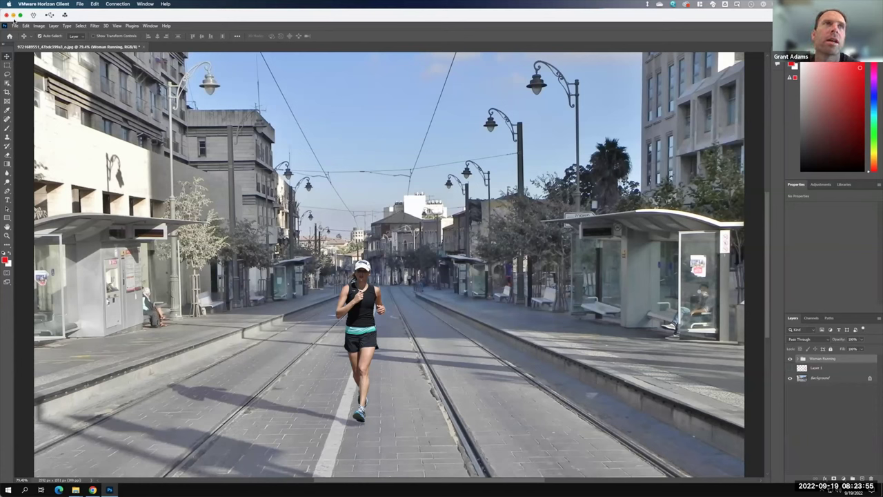
click(14, 26)
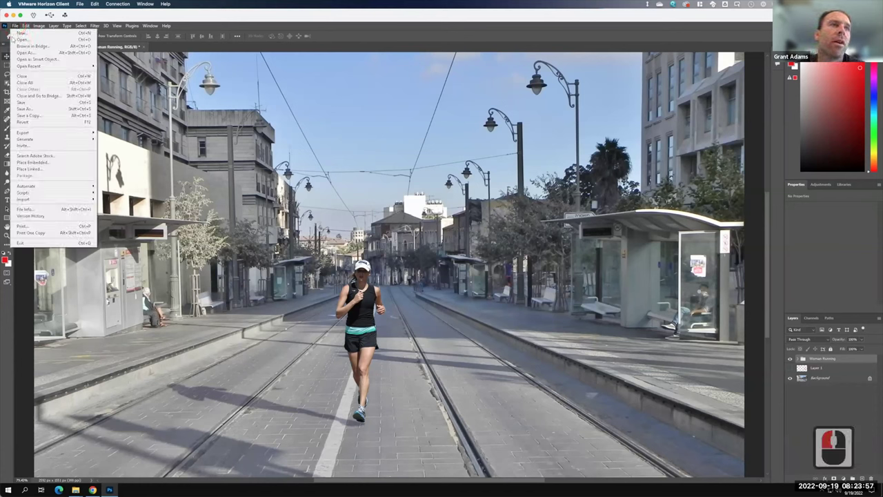
click(32, 162)
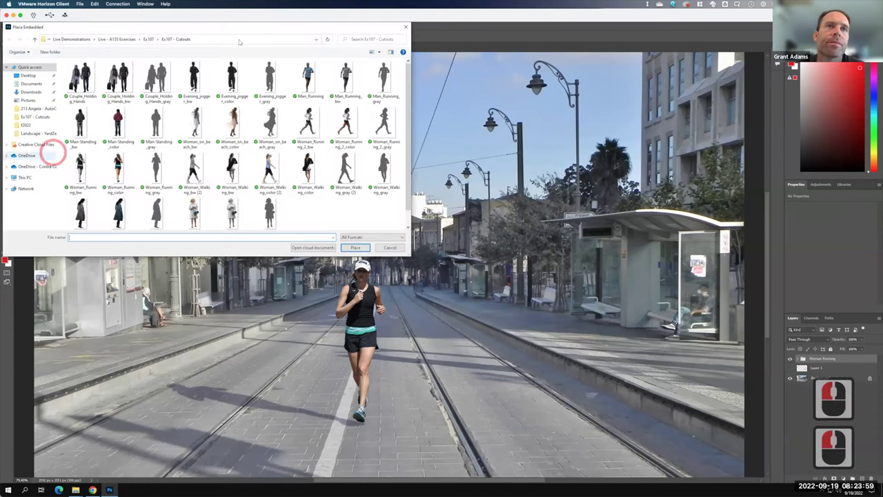
click(196, 209)
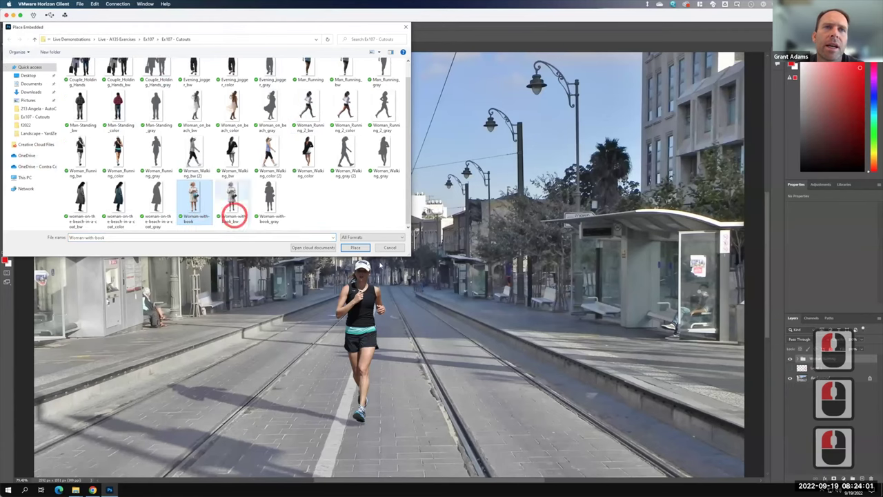
click(358, 249)
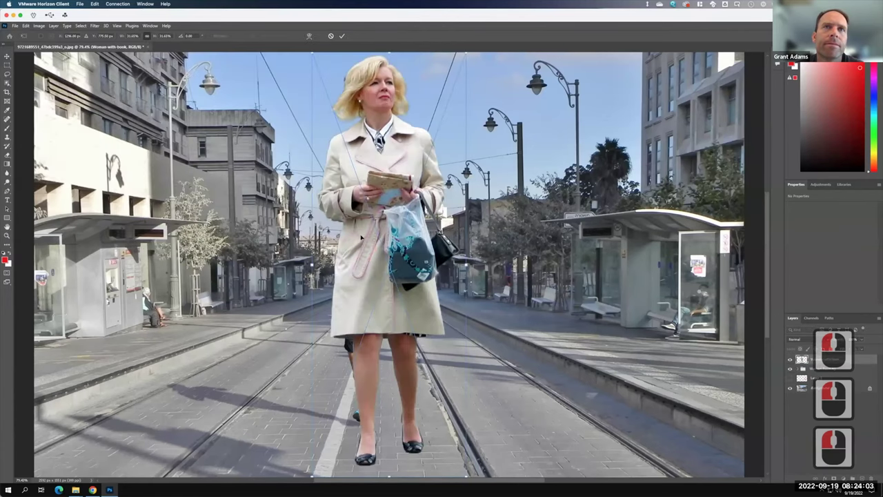
- Scale the woman with the book to about 8.5% and stand her on the street to the left of the runner
drag(468, 53, 324, 272)
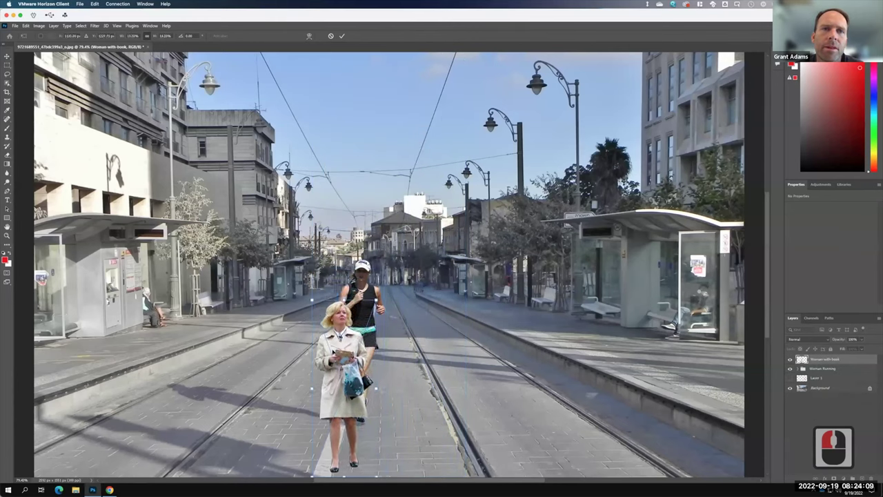
drag(336, 352, 270, 318)
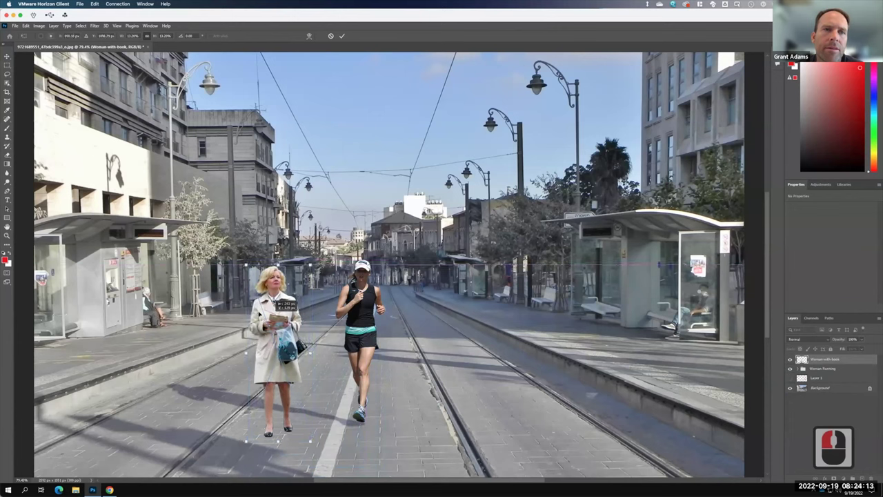
drag(309, 442, 267, 384)
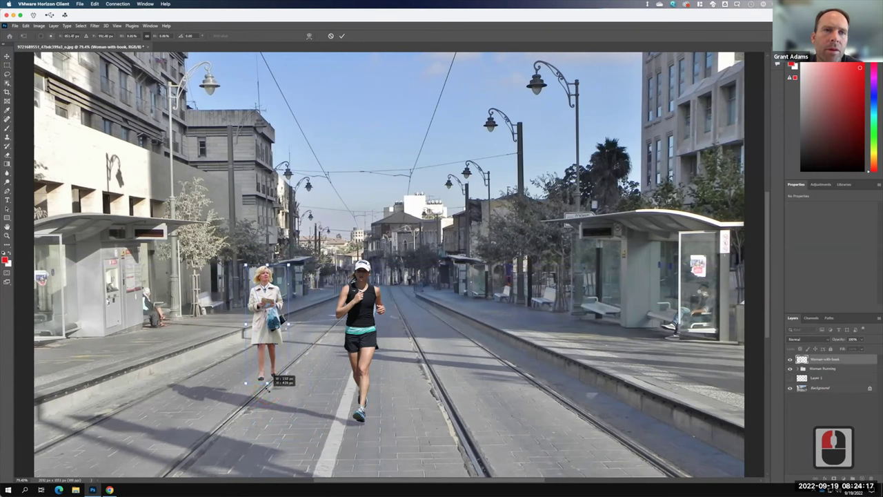
drag(267, 293, 265, 301)
key(F15)
drag(283, 389, 280, 384)
drag(279, 388, 279, 387)
drag(267, 329, 259, 323)
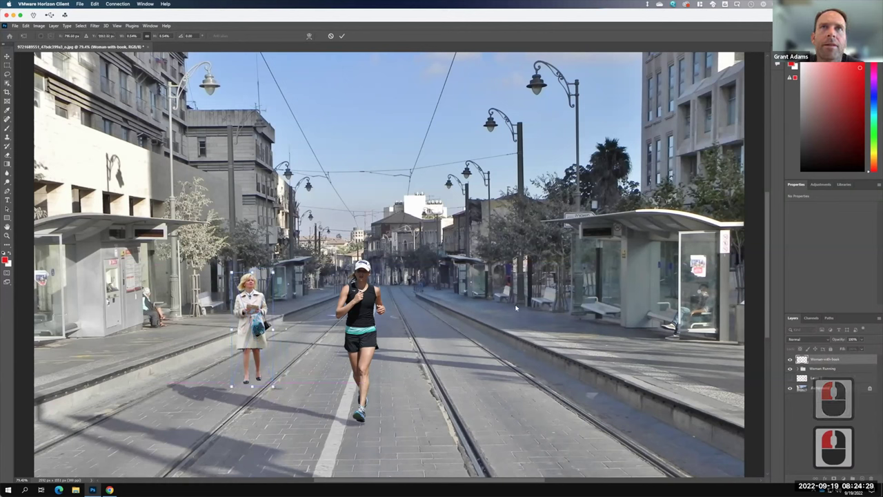
click(343, 36)
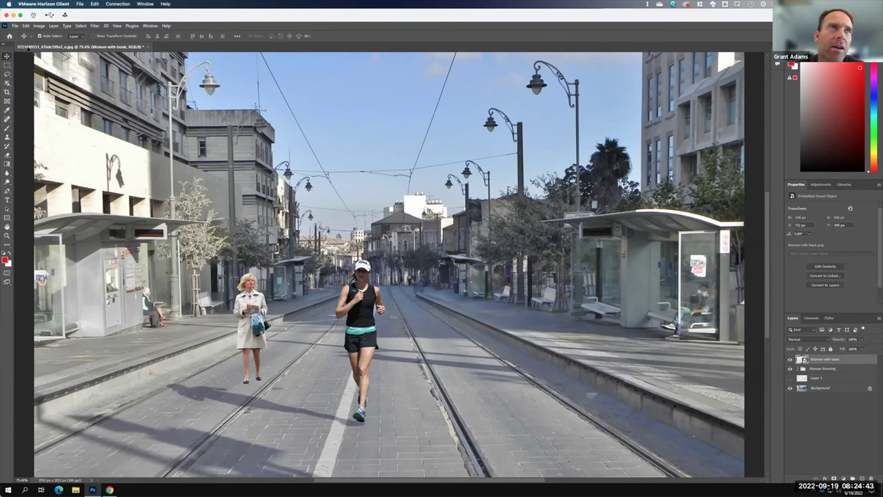
- Flip the Woman-with-book cutout horizontally
click(40, 28)
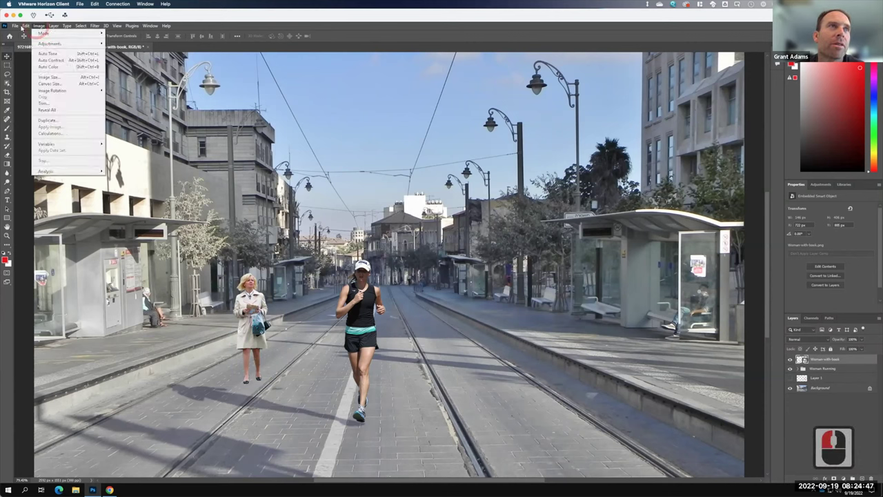
mouse_move(24, 26)
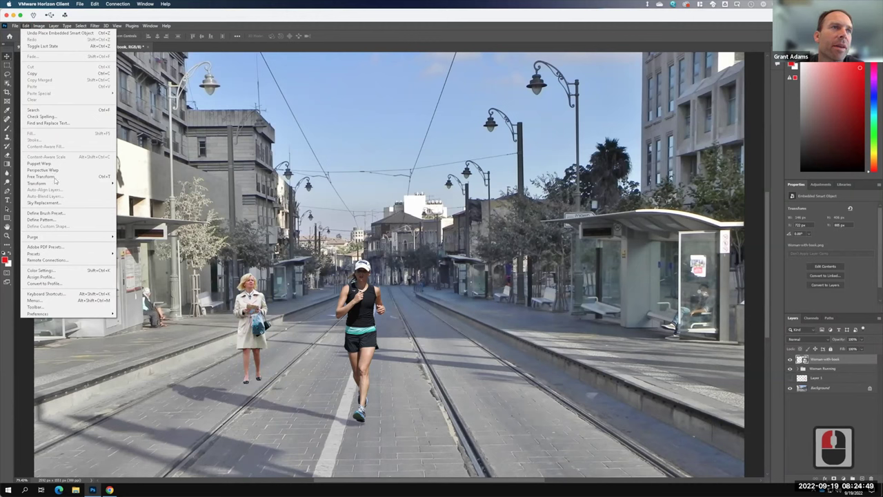
mouse_move(76, 185)
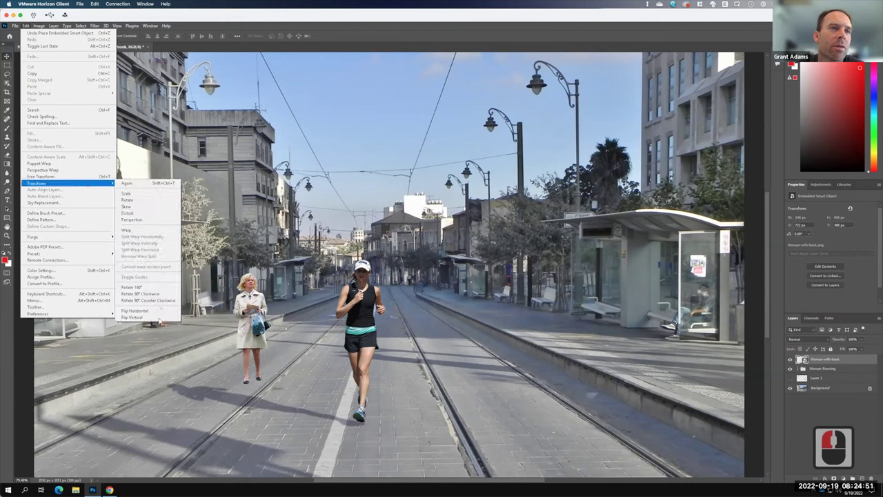
click(141, 310)
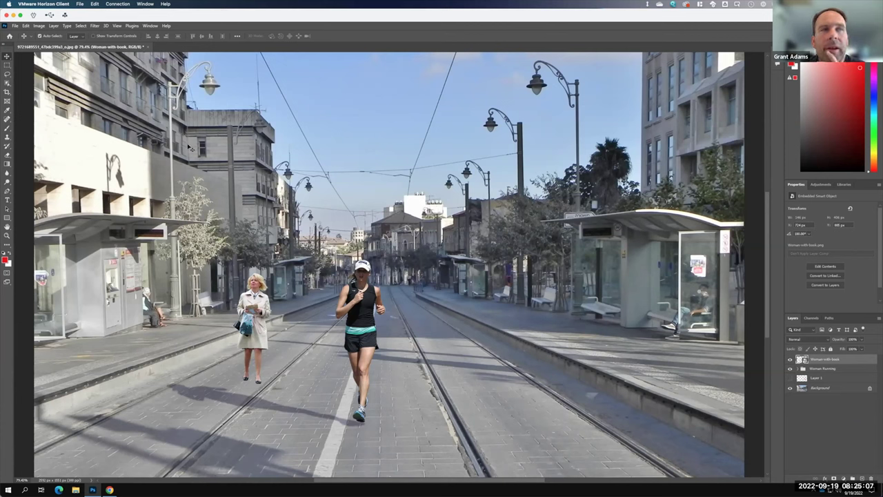
- Place the Woman-with-book_gray cutout as an embedded object to serve as the woman's shadow
click(16, 26)
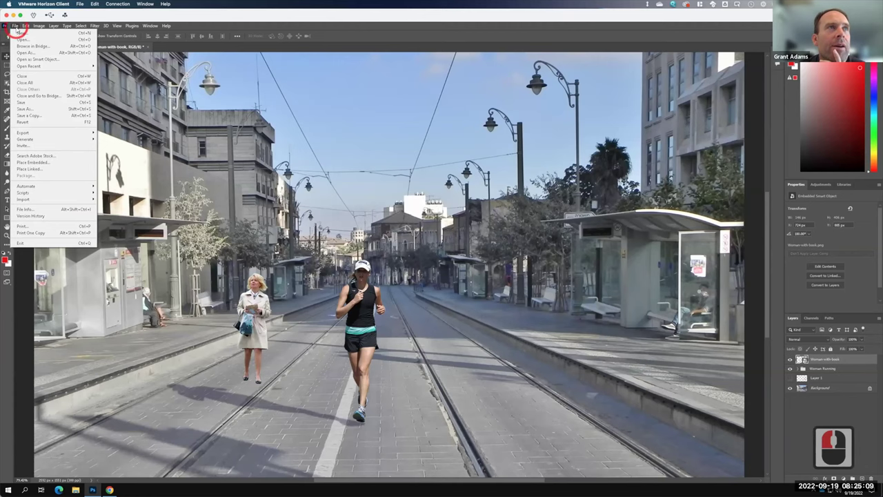
click(53, 162)
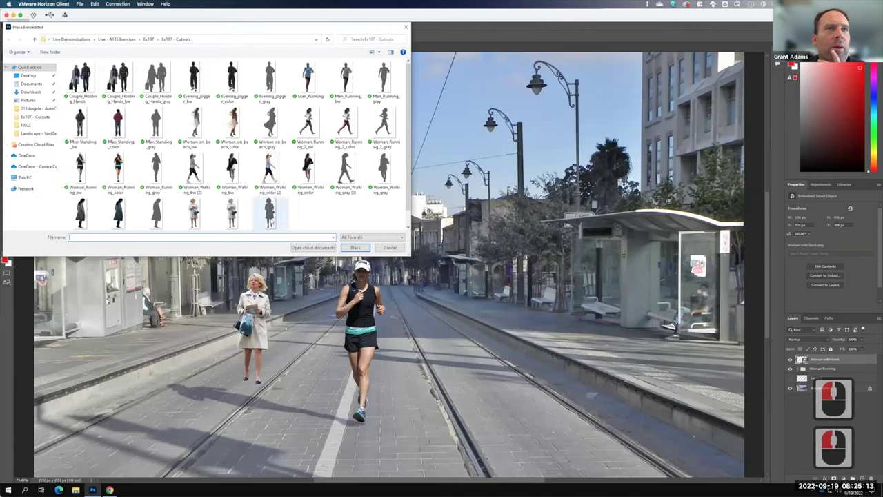
click(270, 213)
click(359, 248)
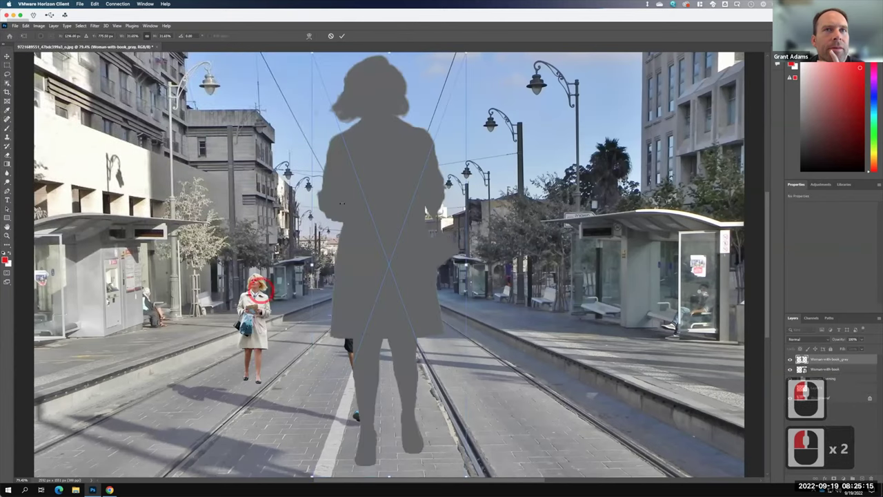
- Scale the gray silhouette to about 8.5% to match the woman's height and set it beside her
drag(464, 55, 374, 308)
drag(347, 410, 260, 370)
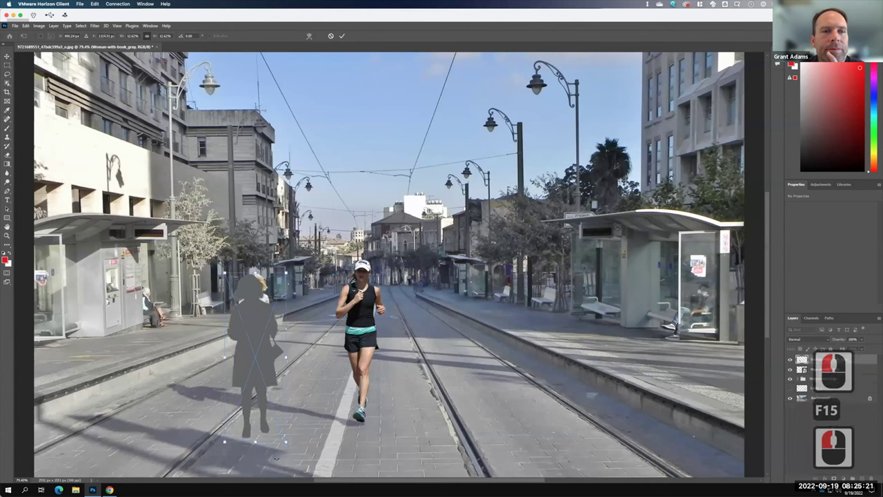
drag(280, 437, 267, 386)
drag(243, 299, 265, 295)
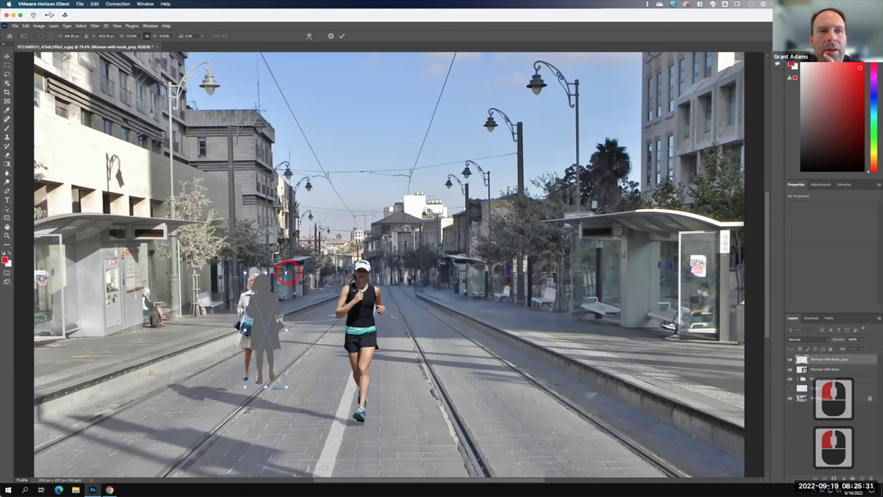
drag(286, 276, 293, 269)
click(342, 35)
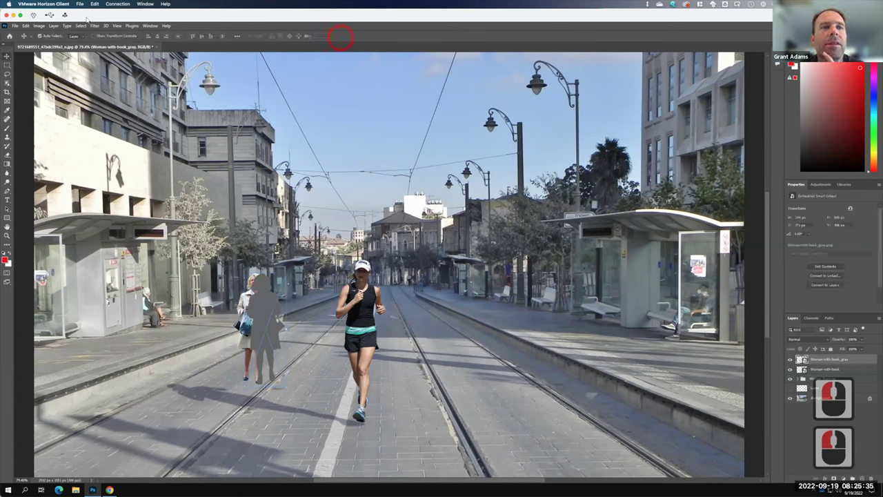
- Flip the gray silhouette horizontally and move it directly over the woman with the book
click(25, 26)
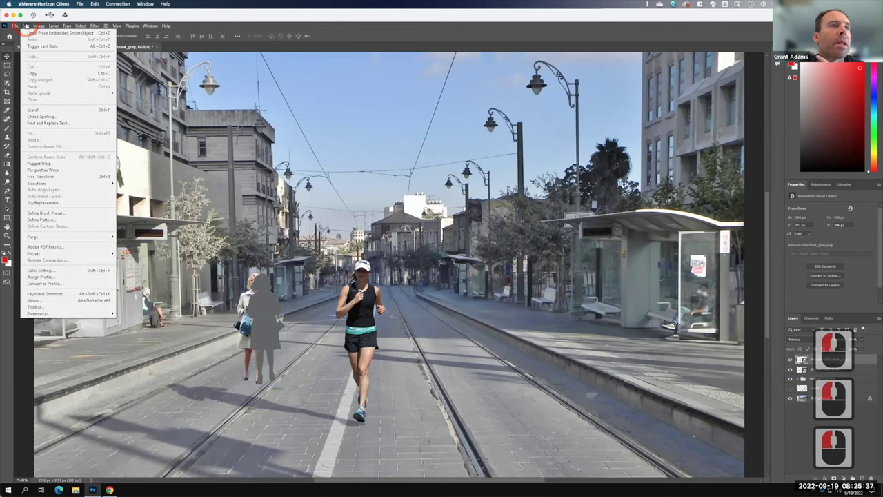
mouse_move(48, 183)
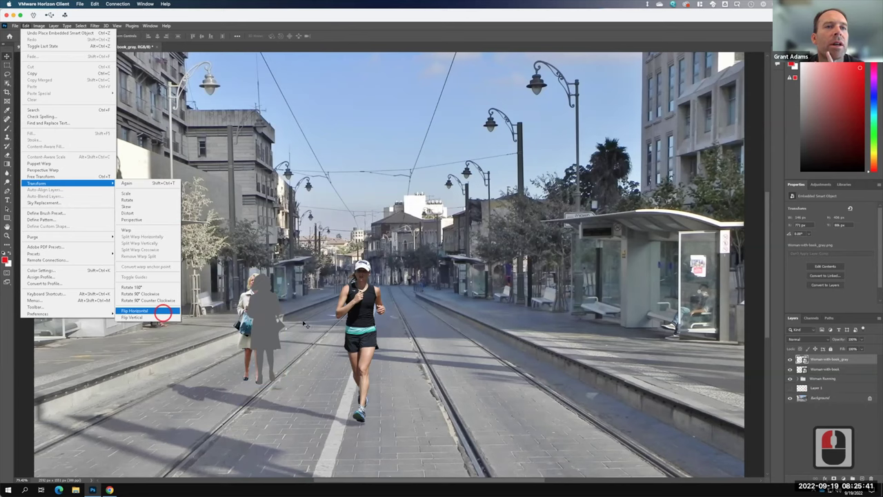
click(135, 311)
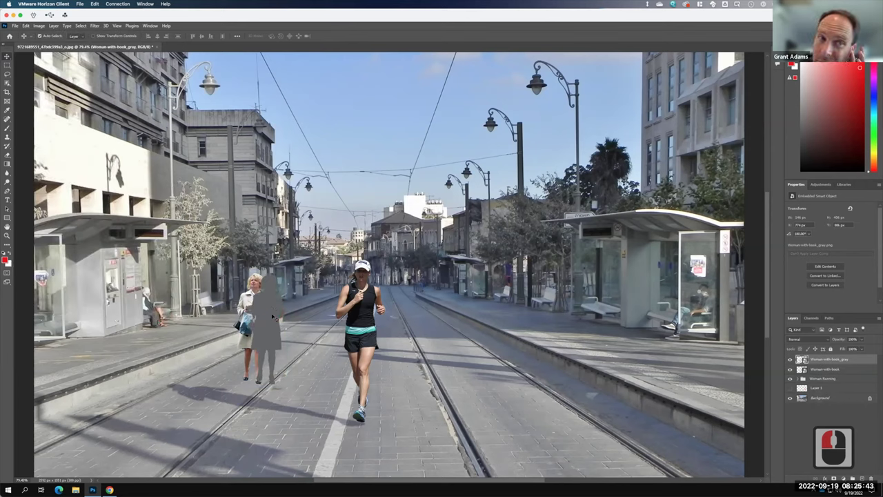
drag(270, 314, 253, 314)
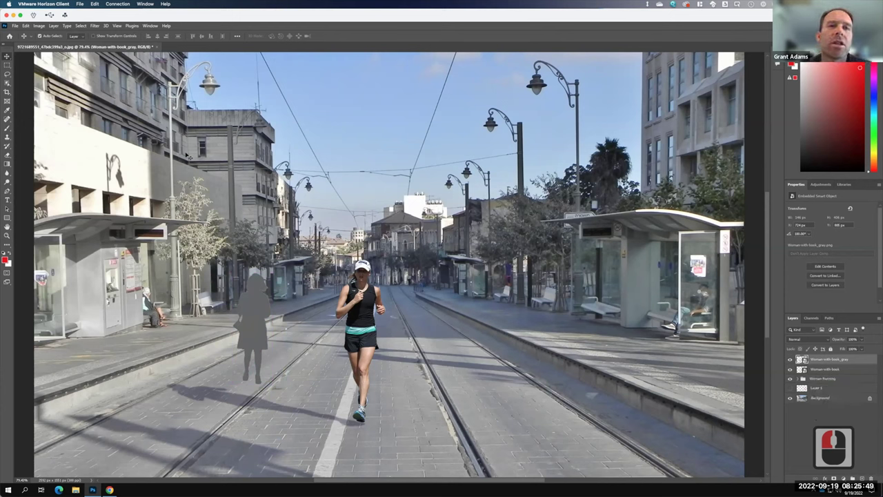
- Skew the gray silhouette down to the left so it lies on the ground as a shadow starting at the woman's feet
click(25, 27)
mouse_move(41, 184)
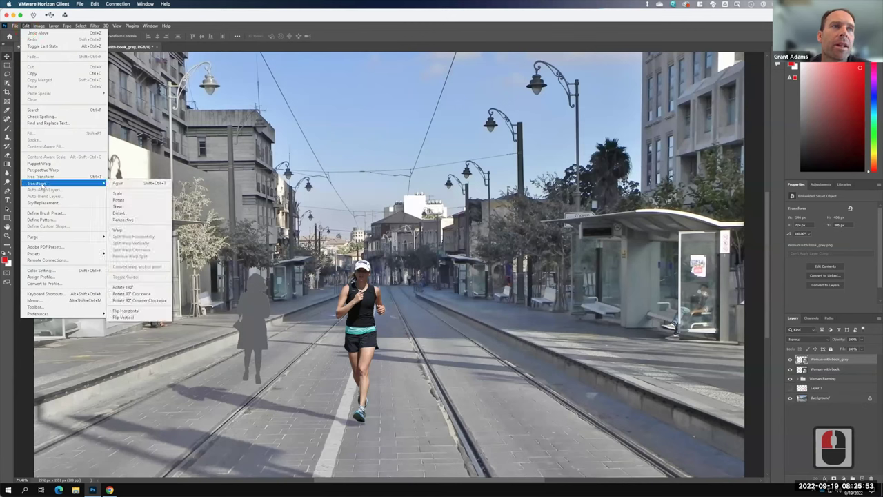
click(133, 206)
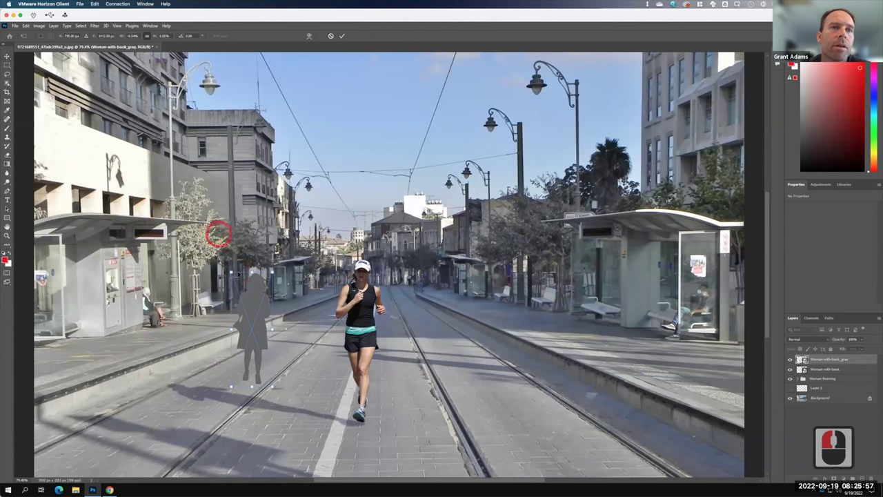
drag(252, 271, 115, 349)
drag(168, 335, 162, 332)
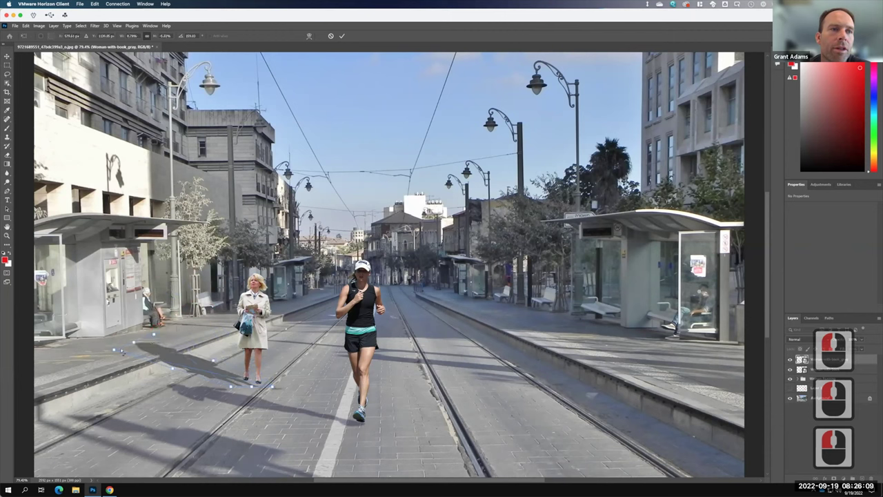
drag(113, 343, 124, 344)
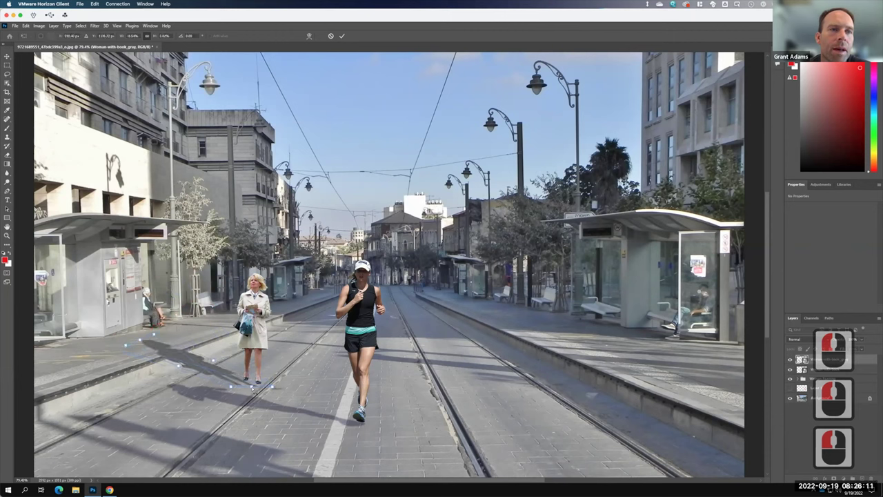
mouse_move(248, 389)
mouse_down()
mouse_move(263, 394)
mouse_move(252, 379)
mouse_move(267, 376)
mouse_move(252, 391)
mouse_move(253, 380)
mouse_up()
click(249, 382)
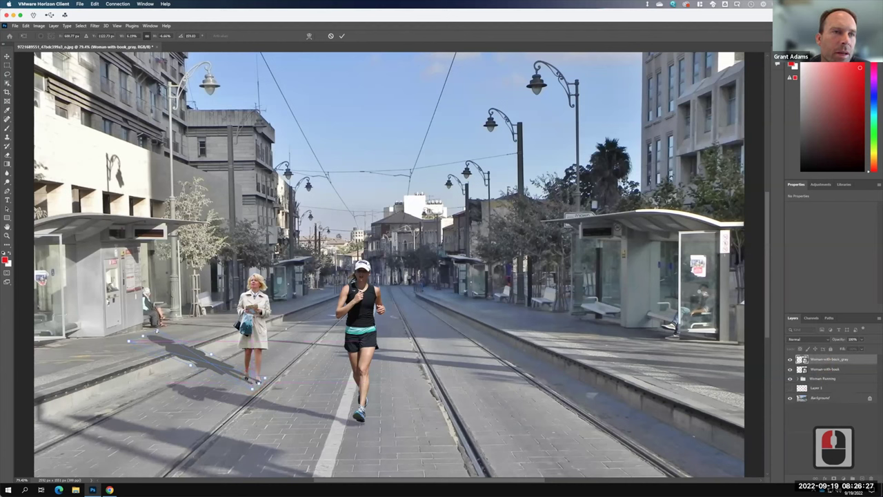
- Flatten and lengthen the skewed shadow across the curb to follow the street's other shadows, and narrow its base at the woman's feet
drag(144, 329, 135, 361)
drag(173, 338, 132, 352)
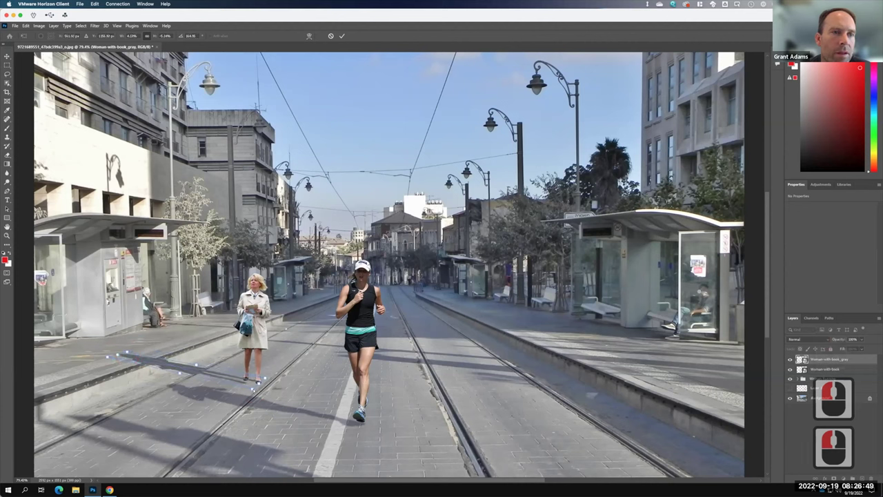
mouse_move(257, 384)
mouse_down()
mouse_move(243, 384)
mouse_move(278, 366)
mouse_move(248, 384)
mouse_up()
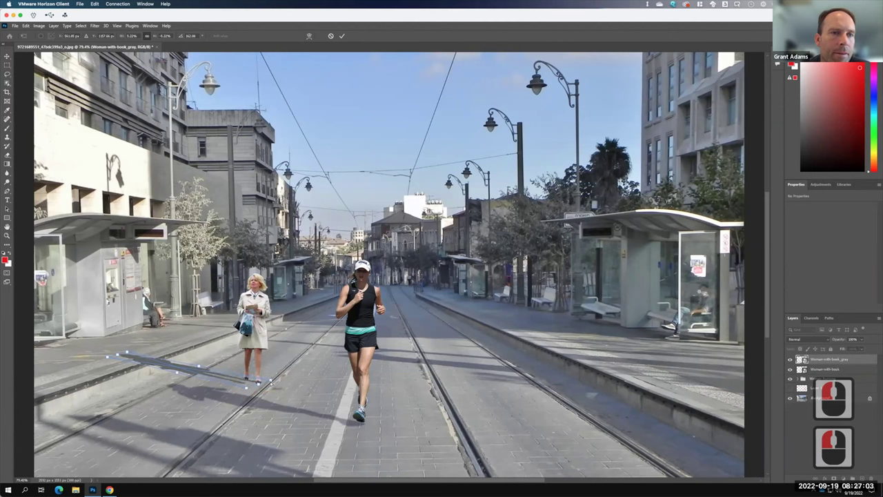
drag(270, 379, 268, 380)
click(269, 380)
click(268, 380)
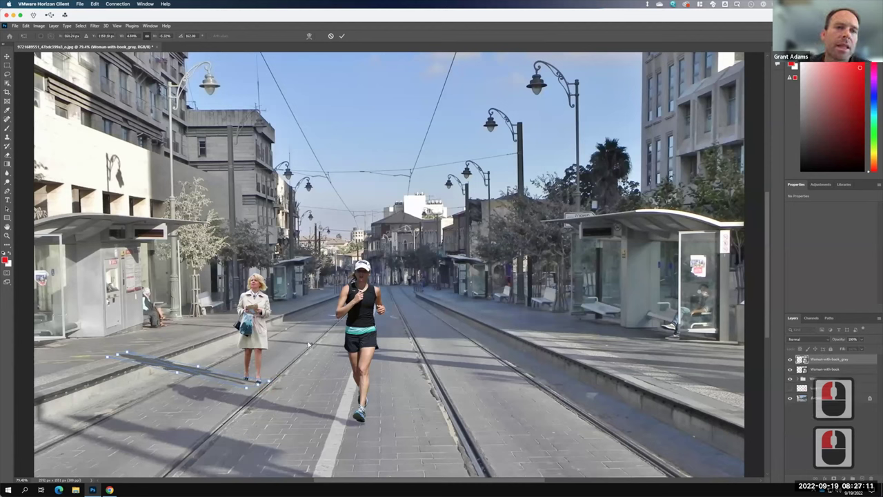
- Apply the skew, move the Woman-with-book layer above Woman-with-book_gray, and select the gray shadow layer
click(815, 371)
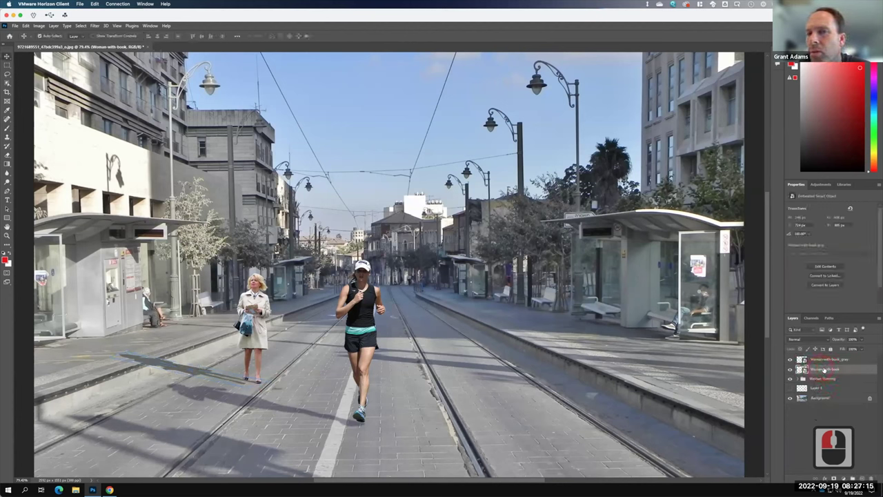
click(819, 359)
key(F15)
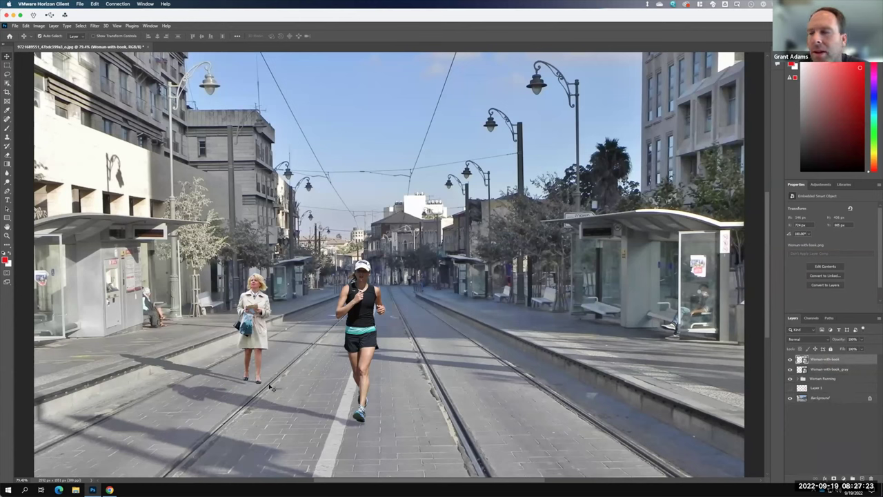
click(832, 370)
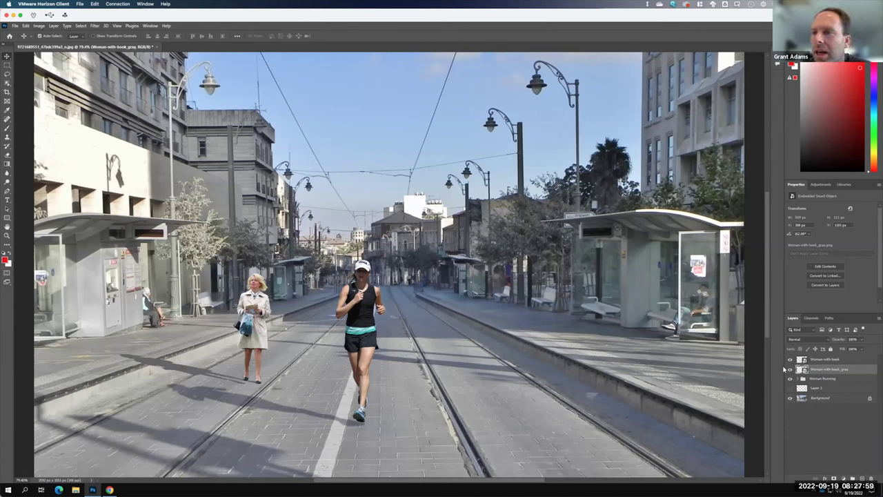
- Rasterize the Woman-with-book_gray smart object layer into a pixel layer
right_click(847, 371)
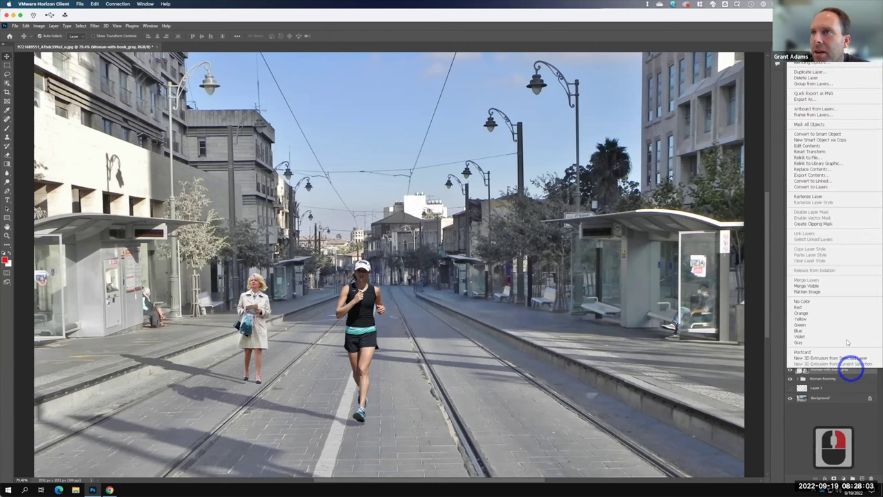
click(808, 197)
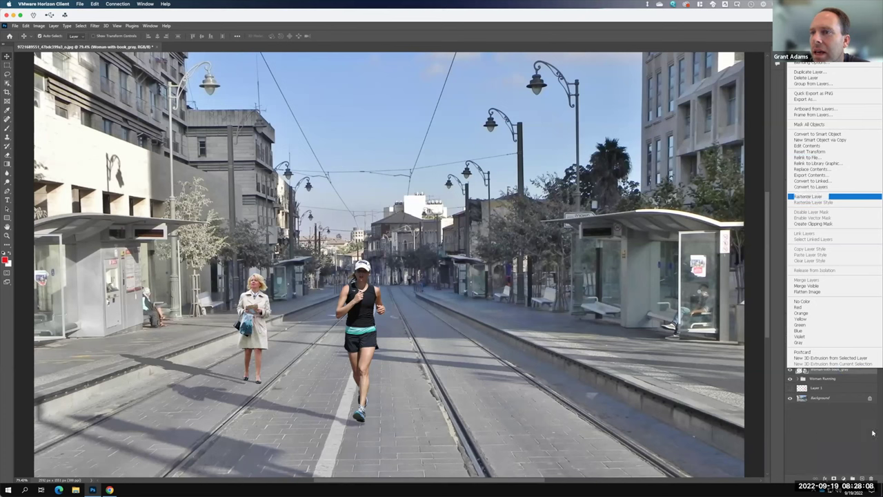
right_click(814, 372)
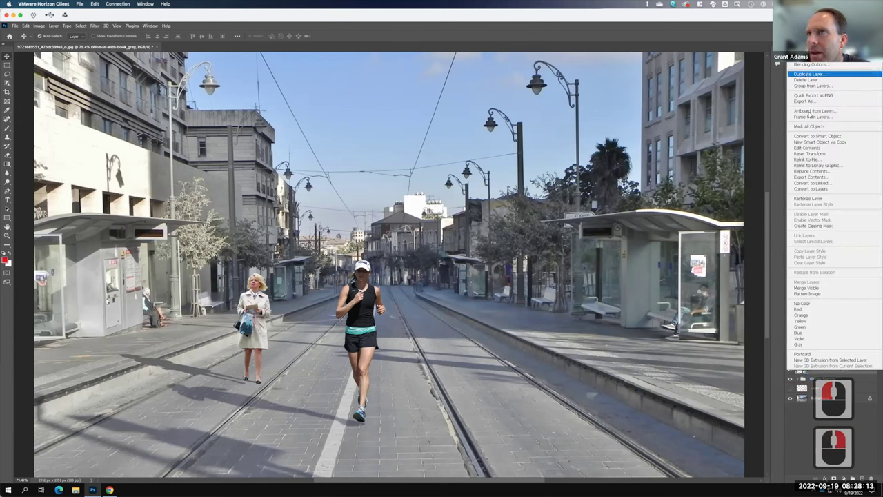
click(807, 198)
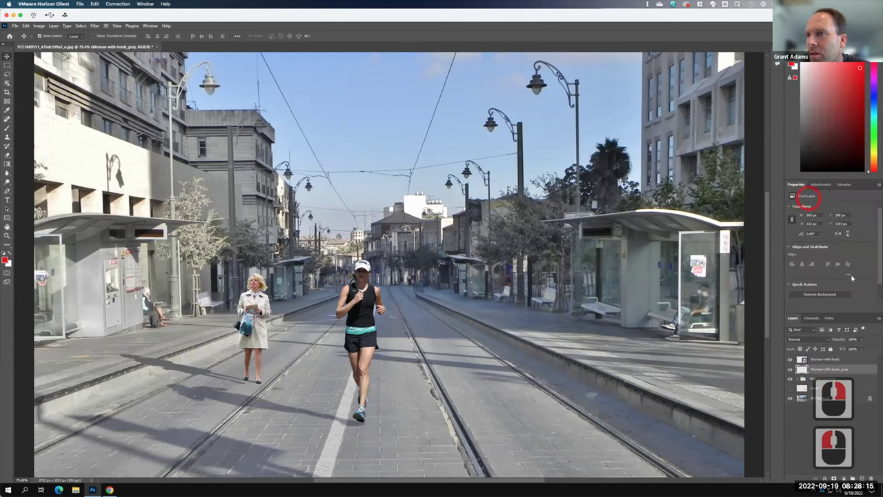
key(F15)
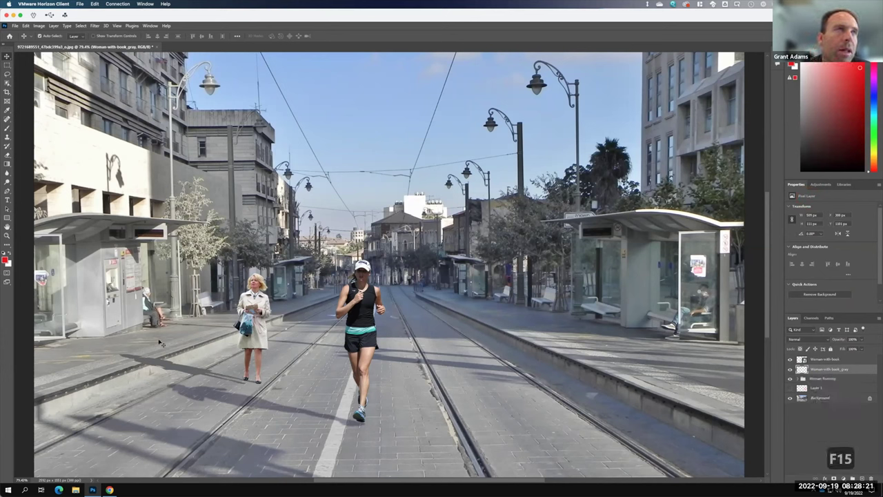
- Select the part of the woman's gray shadow that extends beyond the curb edge with the Polygonal Lasso tool
click(10, 74)
right_click(10, 75)
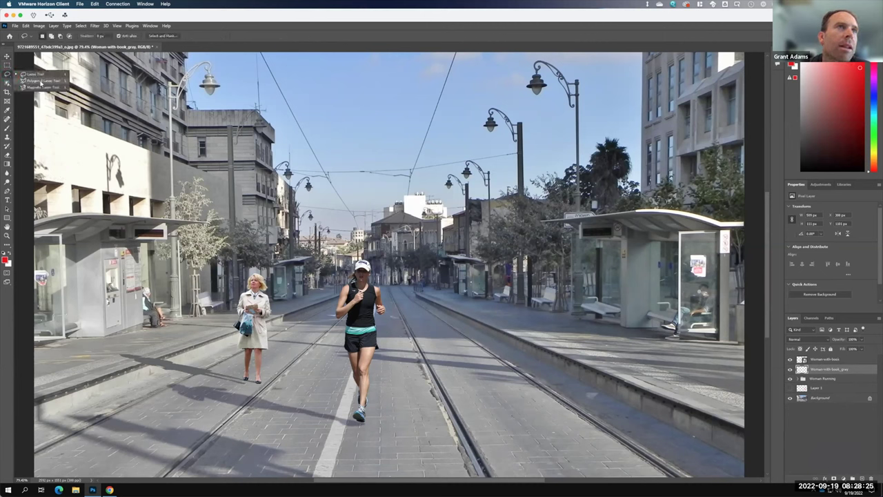
click(43, 81)
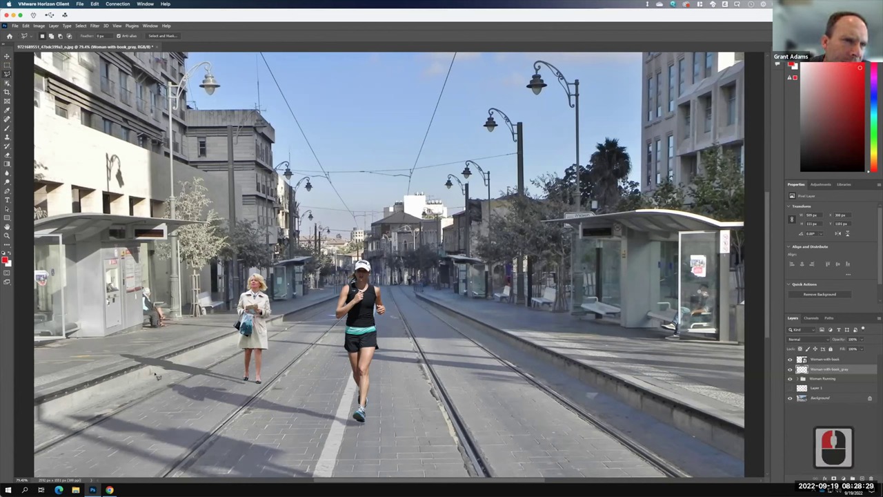
click(159, 371)
click(183, 358)
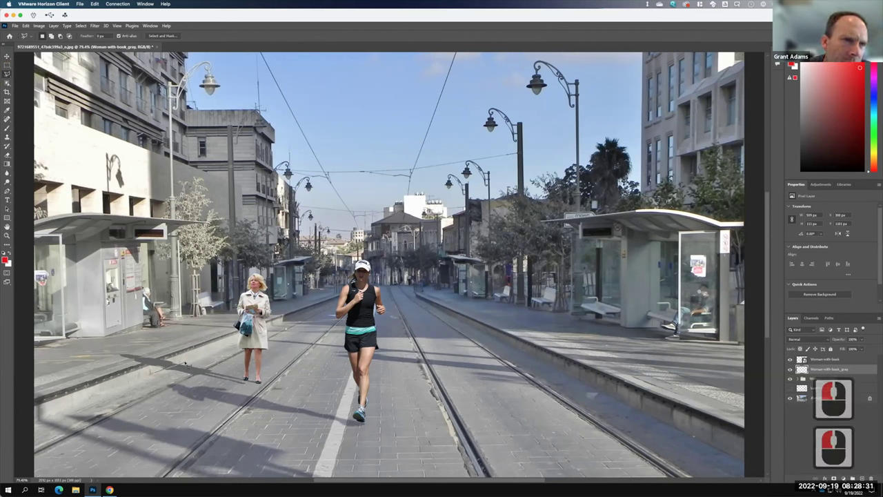
click(185, 360)
click(127, 342)
click(104, 355)
double_click(144, 363)
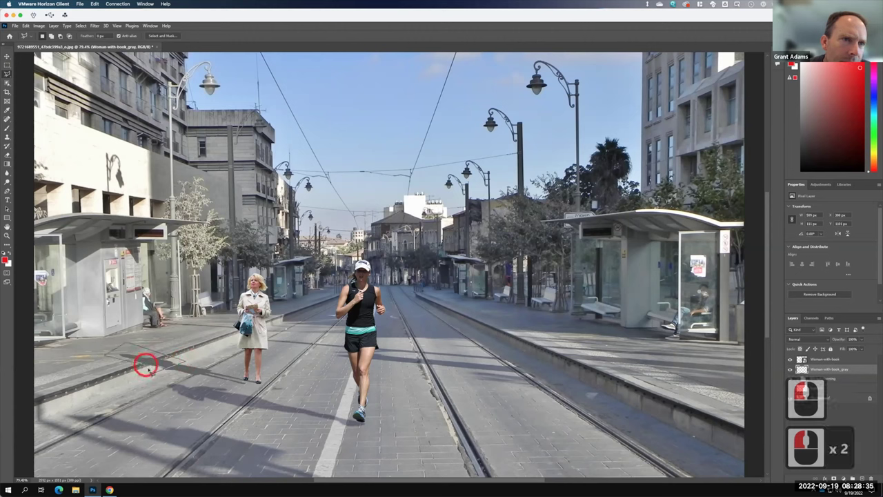
click(154, 371)
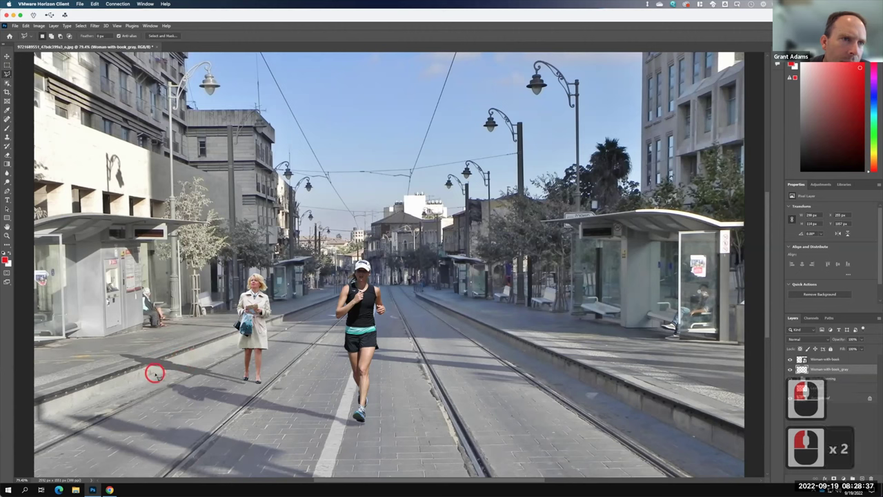
- Move the selected upper part of the shadow up onto the sidewalk, leaving the curb face between the two shadow parts
click(7, 56)
click(158, 369)
mouse_move(158, 369)
mouse_down()
mouse_move(159, 352)
mouse_move(168, 356)
mouse_up()
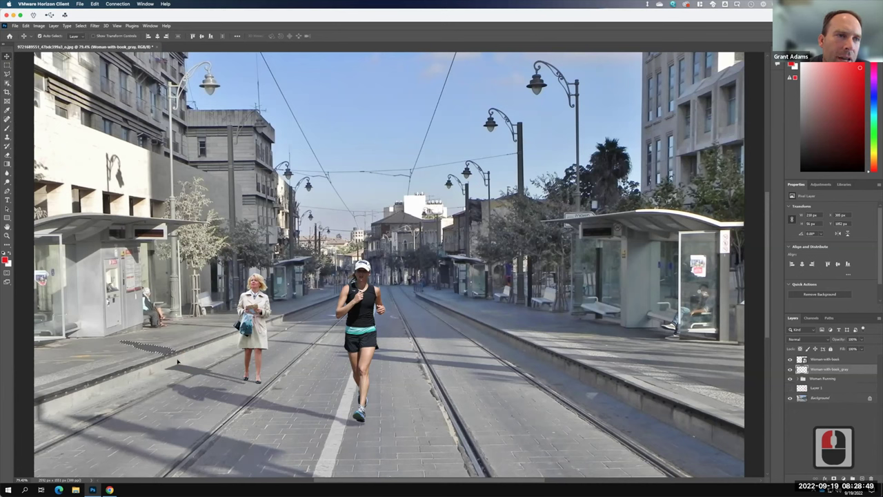
drag(177, 360, 164, 365)
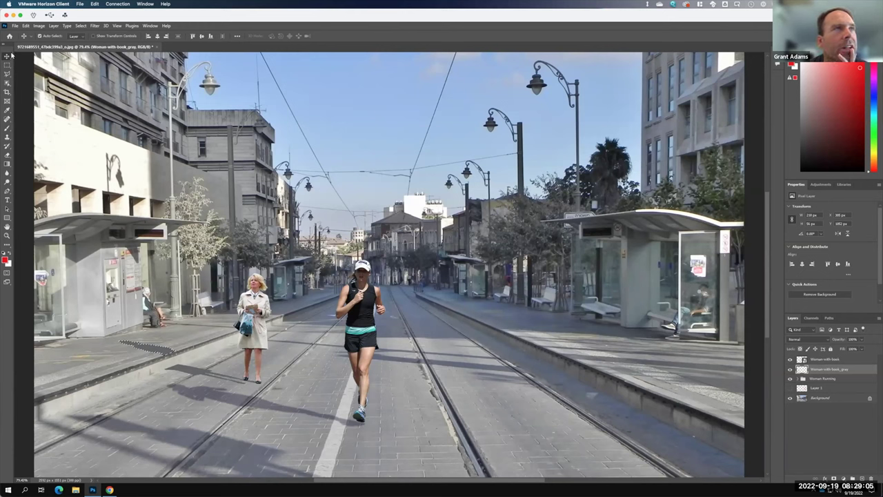
- Drop the selection around the moved shadow piece and start a Polygonal Lasso outline at the street shadow's corner below the curb
click(7, 73)
drag(165, 323, 164, 363)
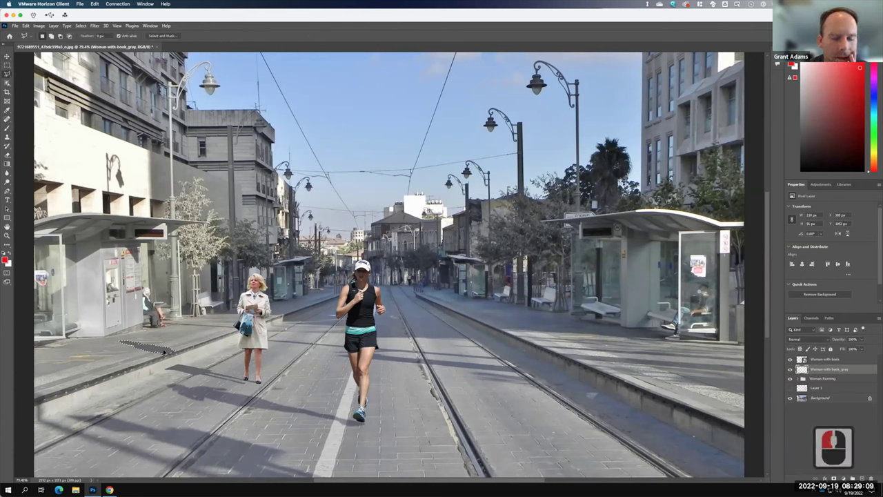
key(ctrl+equal)
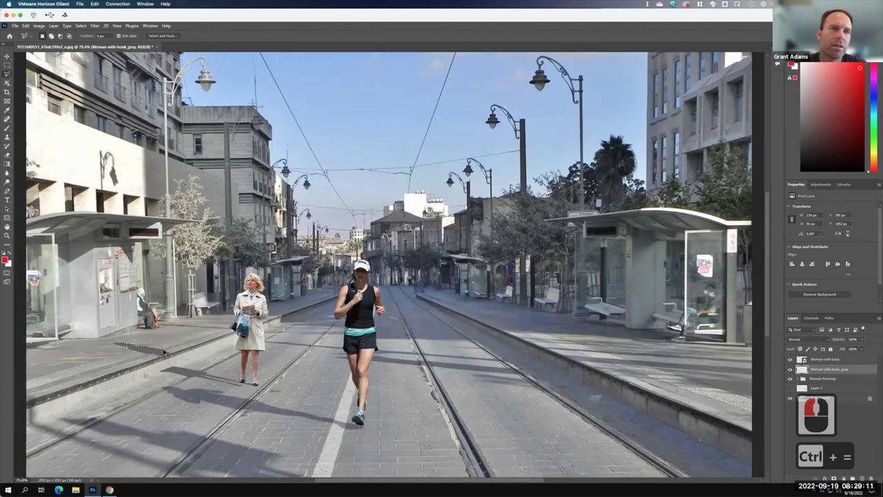
key(ctrl+equal)
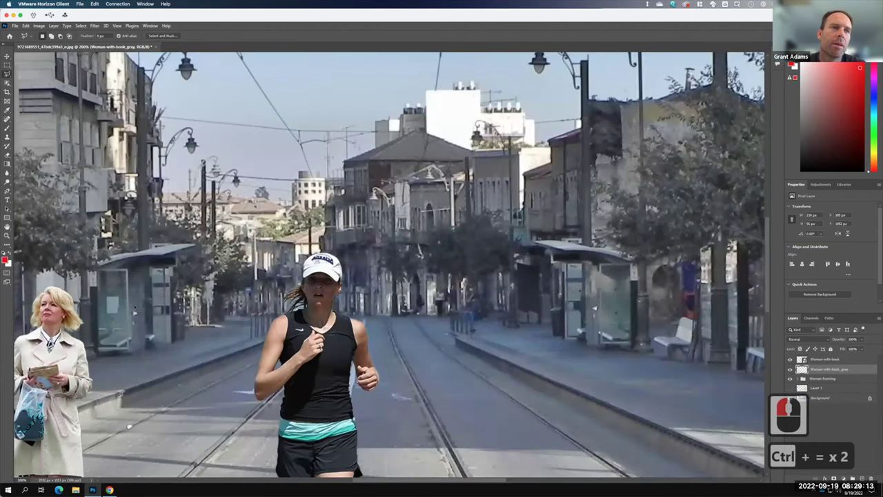
scroll(96, 338, down, 5)
scroll(96, 338, left, 10)
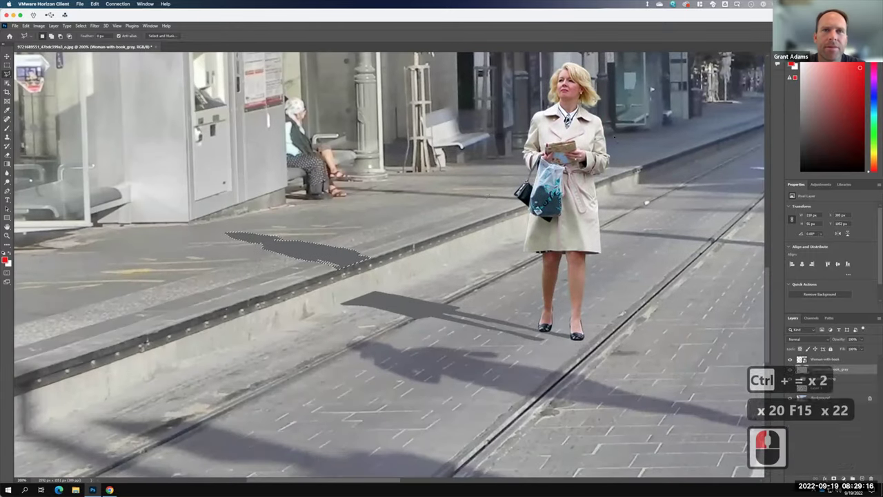
click(345, 262)
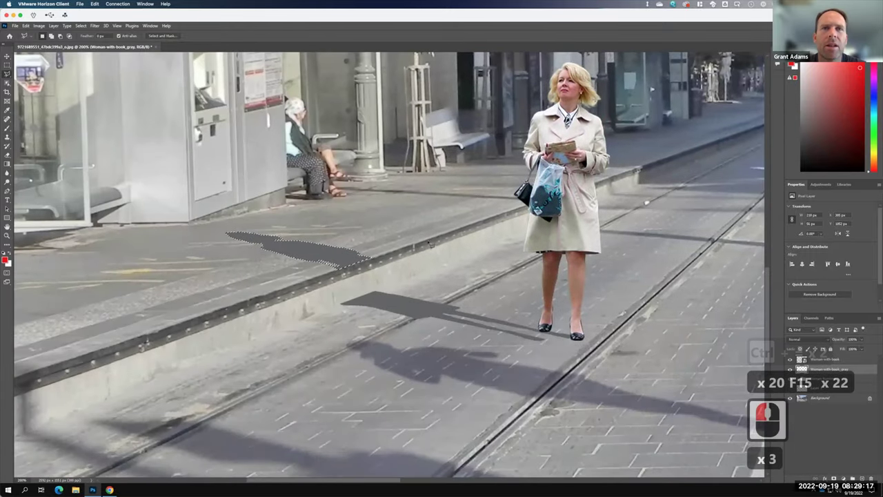
click(344, 263)
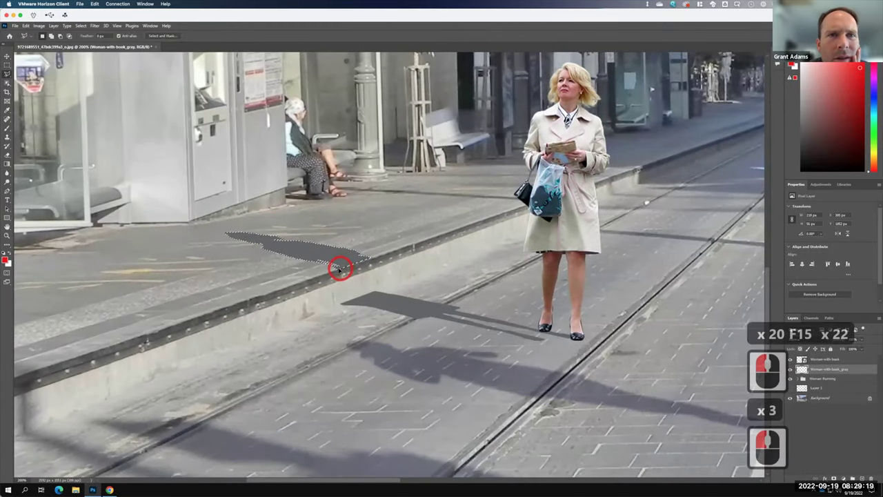
click(343, 263)
click(342, 313)
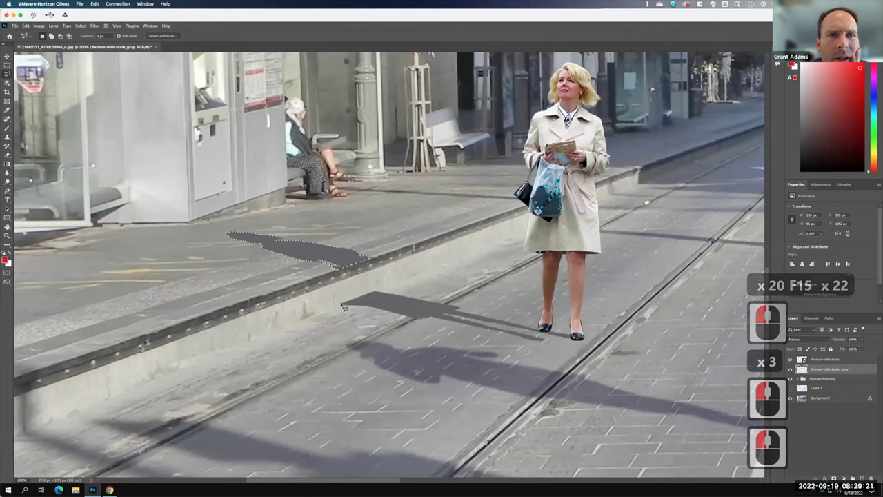
click(340, 304)
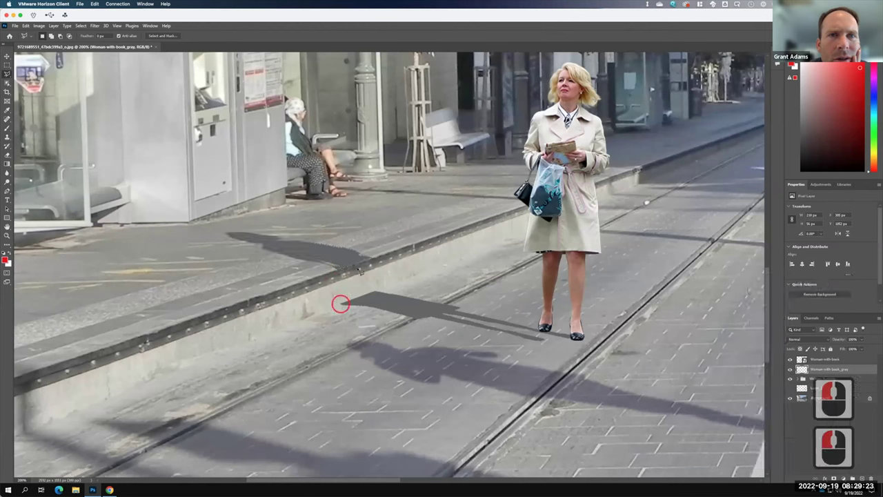
- Outline the curb-face gap between the sidewalk and street parts of the shadow with the Polygonal Lasso
click(347, 260)
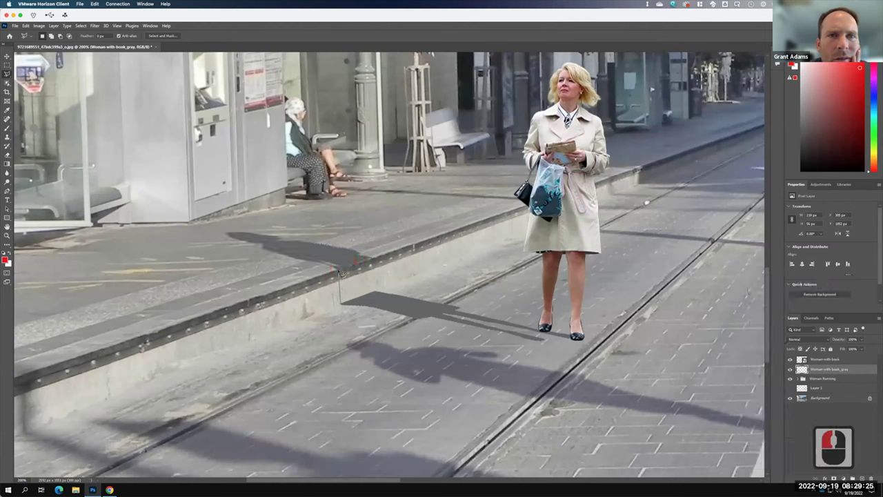
click(340, 269)
click(367, 260)
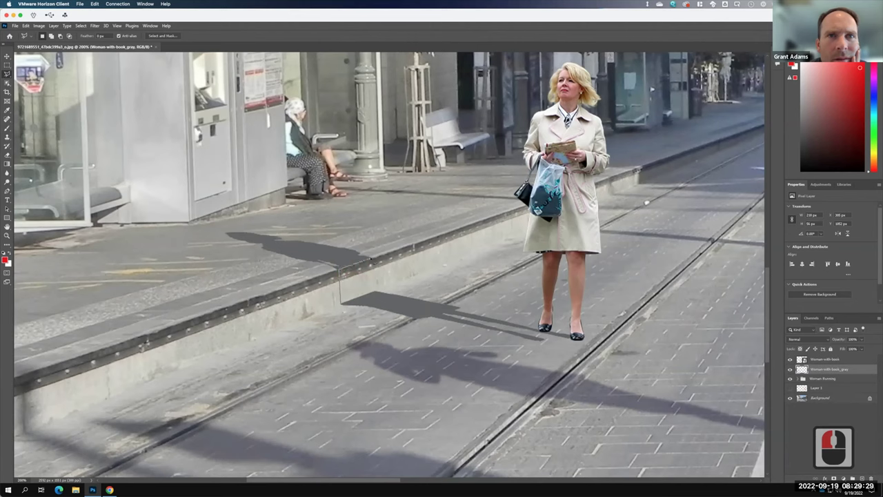
click(370, 258)
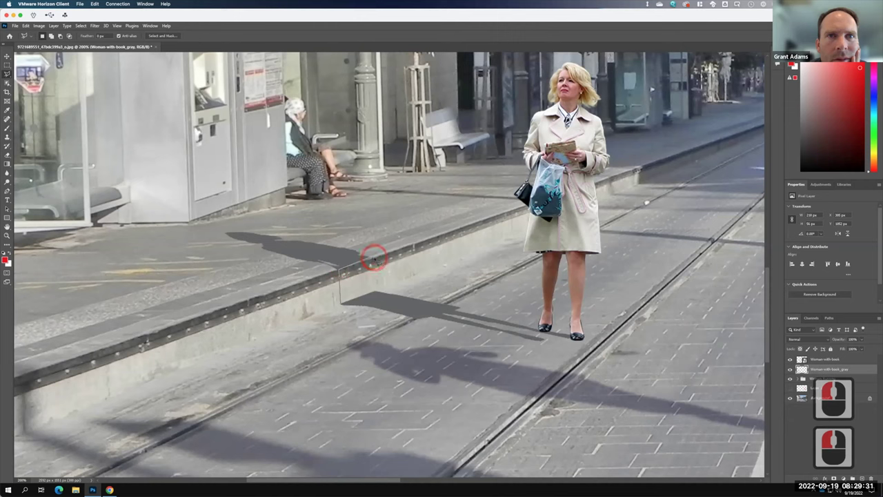
click(373, 276)
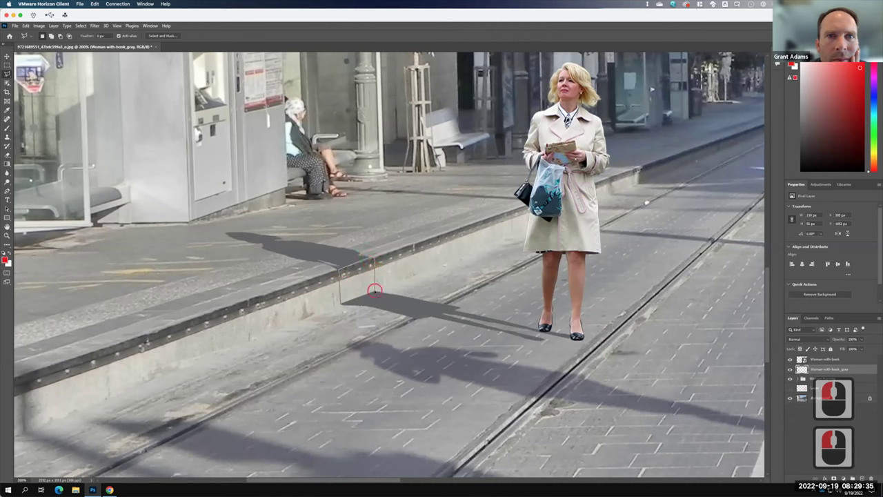
click(333, 304)
click(334, 303)
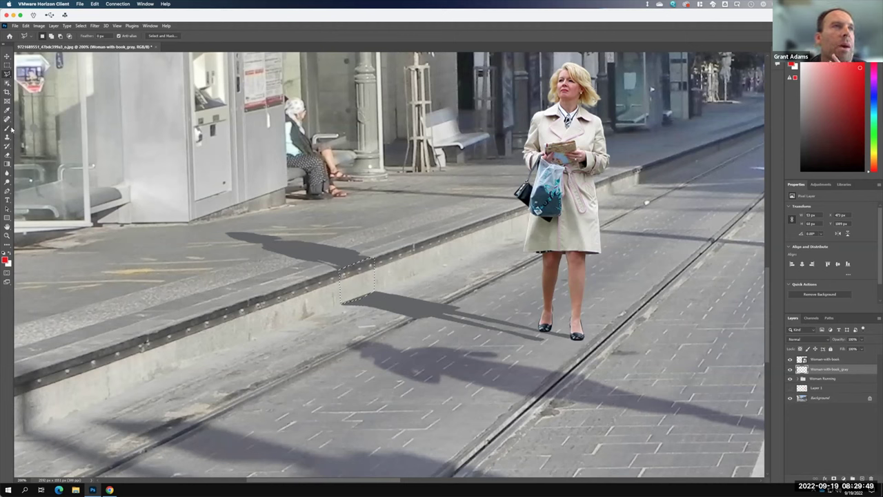
- Sample the gray of the woman's shadow with the Eyedropper as the foreground color
click(10, 128)
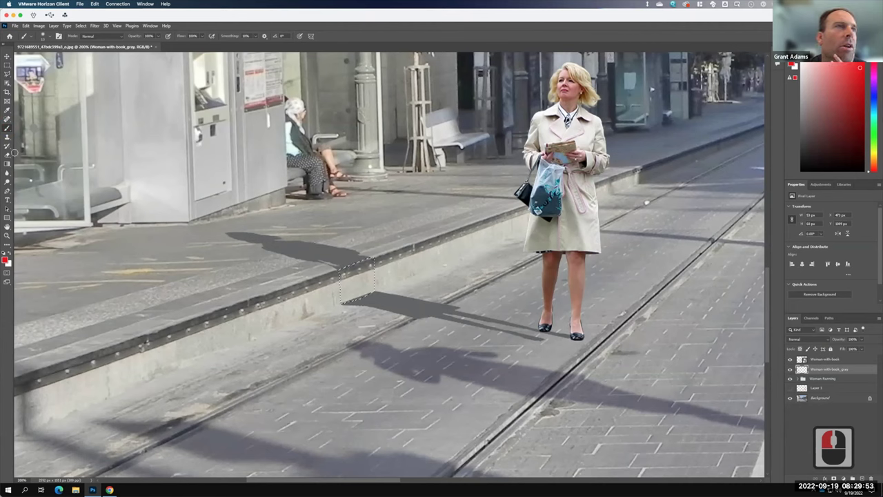
click(7, 111)
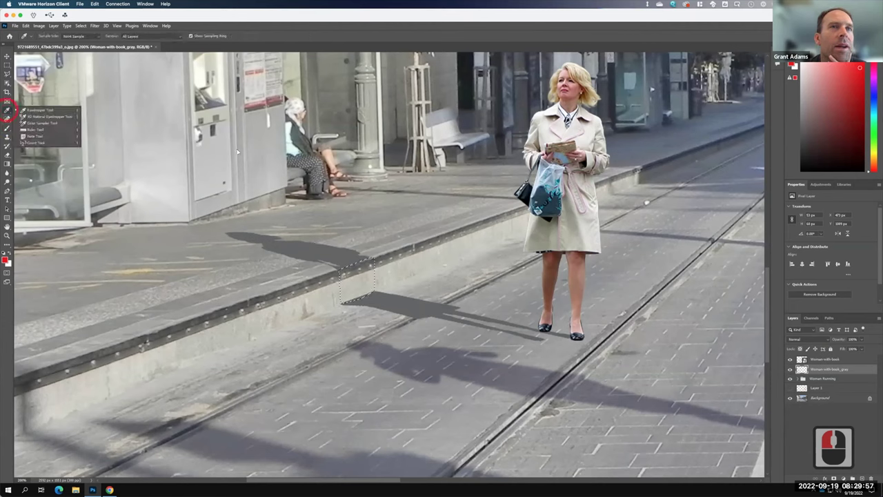
click(386, 296)
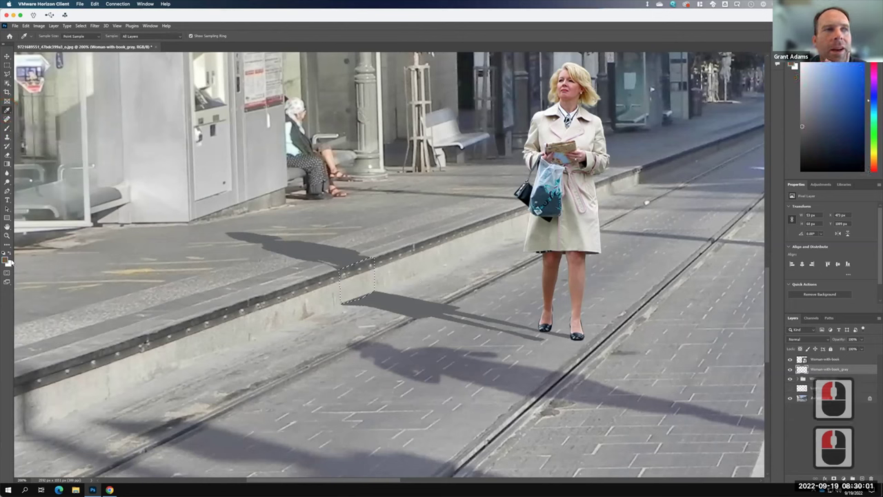
click(315, 249)
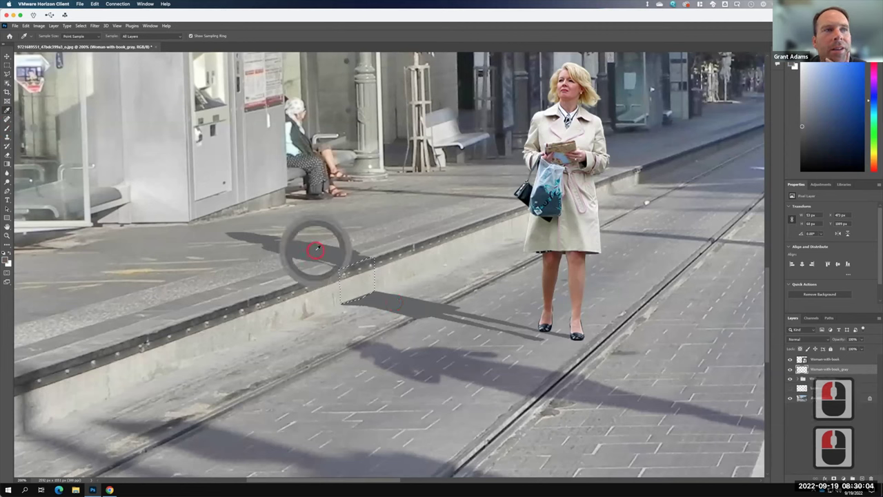
click(386, 300)
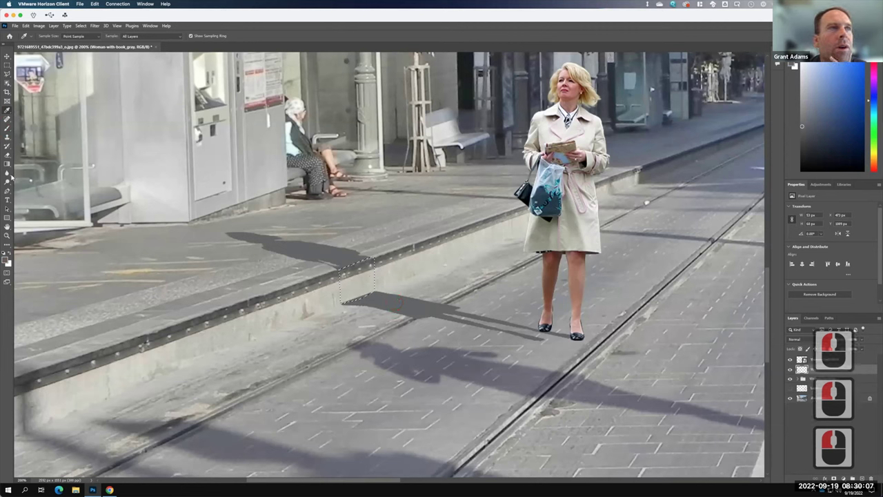
- Paint the selected curb-face gap with the sampled gray using the Brush to join both shadow parts, and clear the selection
click(10, 128)
right_click(11, 129)
click(42, 141)
click(352, 290)
drag(352, 290, 355, 301)
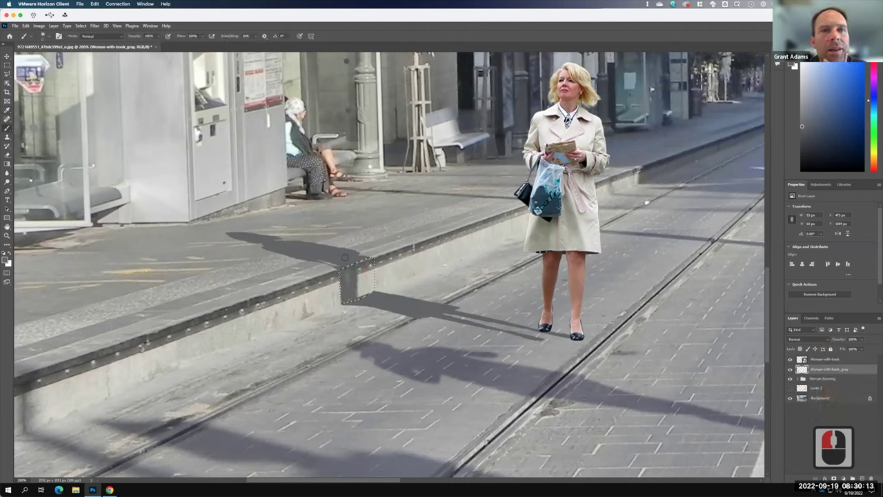
key(F15)
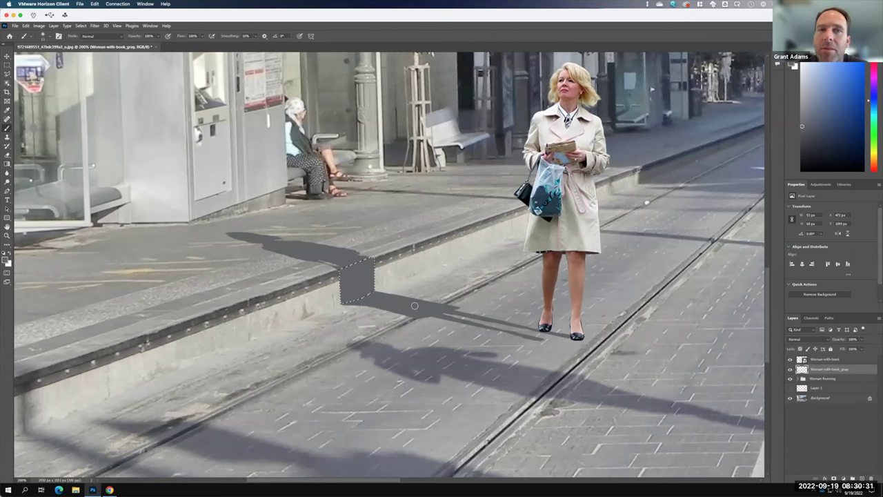
key(m)
drag(316, 203, 400, 316)
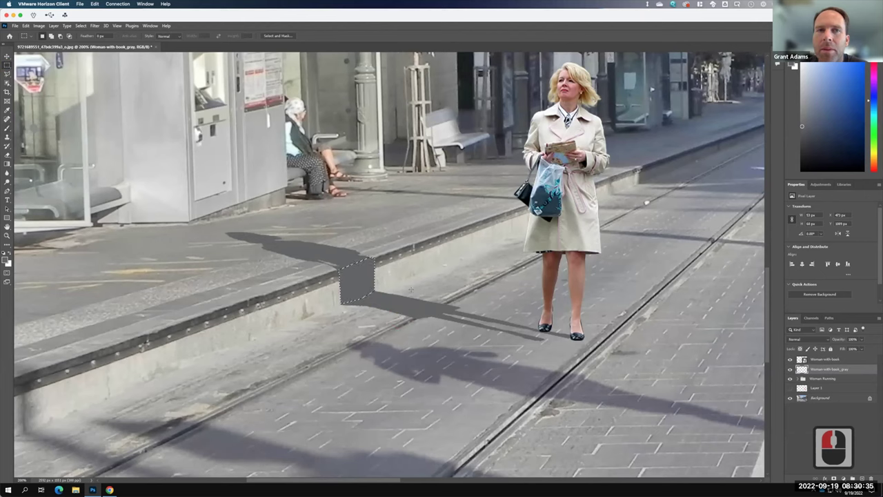
mouse_move(403, 290)
mouse_down()
mouse_move(394, 270)
mouse_move(327, 242)
mouse_move(331, 265)
mouse_up()
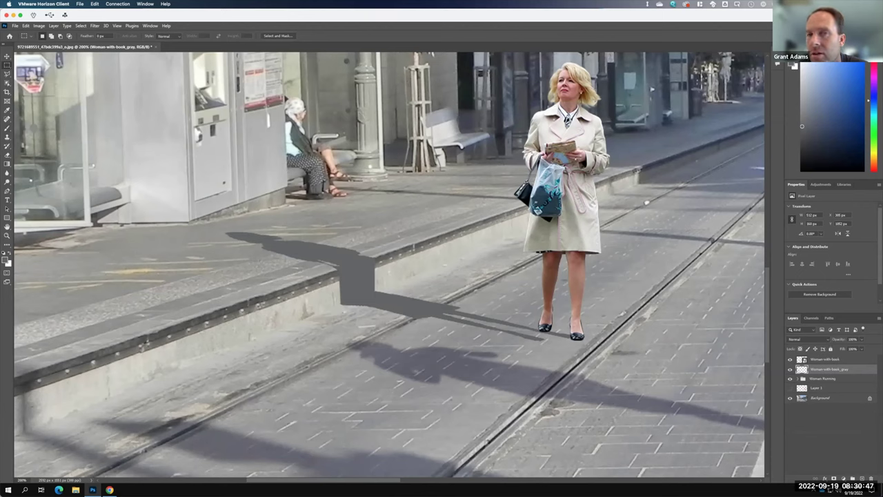
- Outline a small trial area on the street below the curb with the Polygonal Lasso
click(11, 74)
click(259, 337)
click(238, 364)
click(300, 363)
click(296, 330)
click(262, 323)
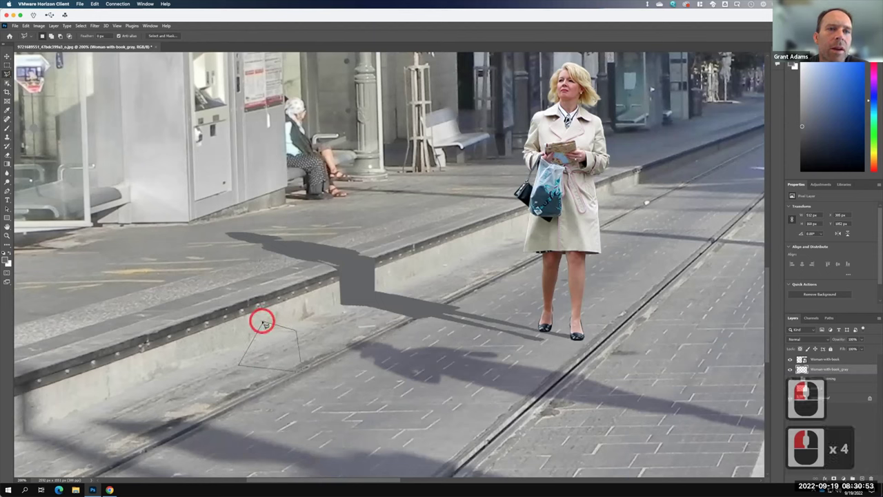
click(291, 323)
- Sample the runner's shadow color with the Eyedropper and brush a few trial strokes inside the small selection
click(7, 111)
click(515, 378)
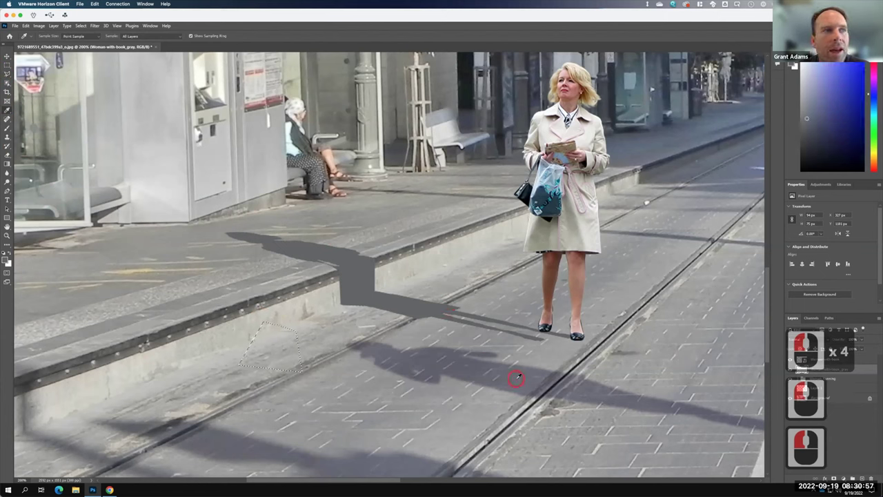
click(525, 376)
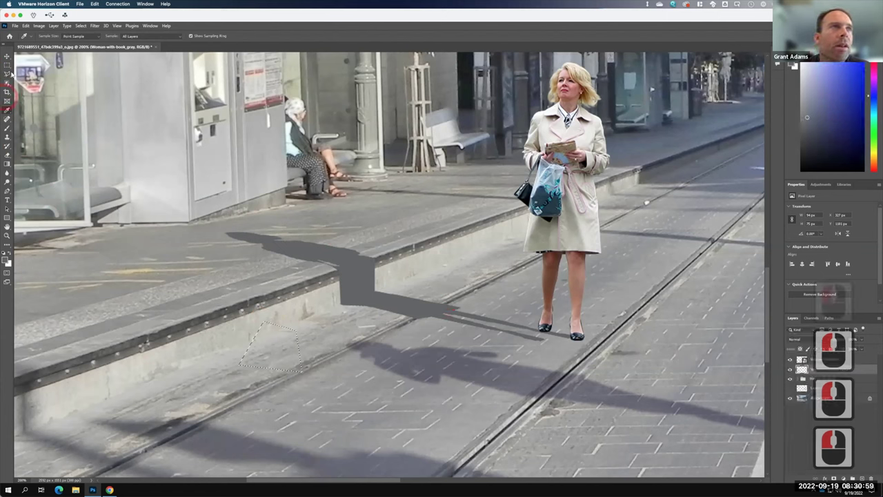
click(8, 127)
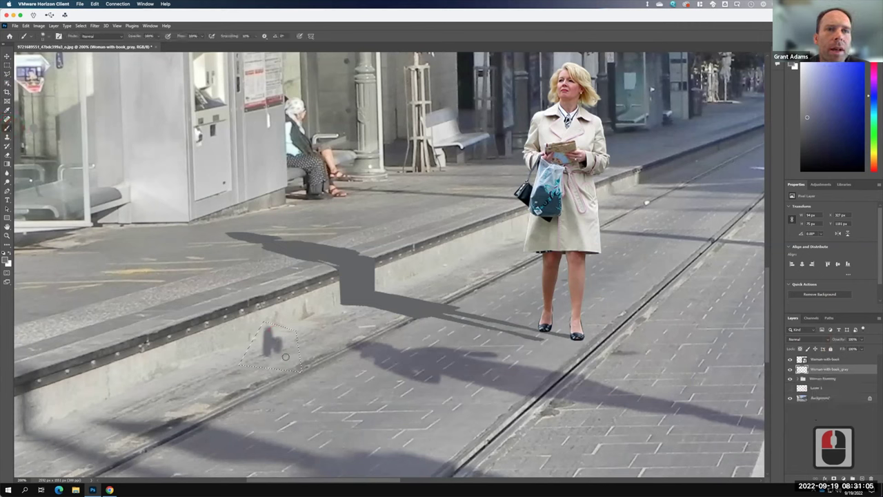
drag(280, 342, 290, 346)
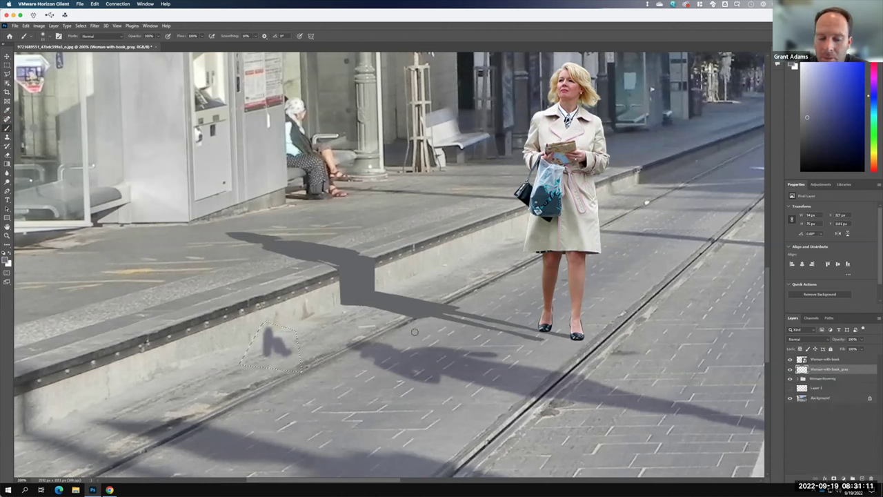
- Undo the trial brush strokes and clear the small selection below the curb
key(ctrl+z)
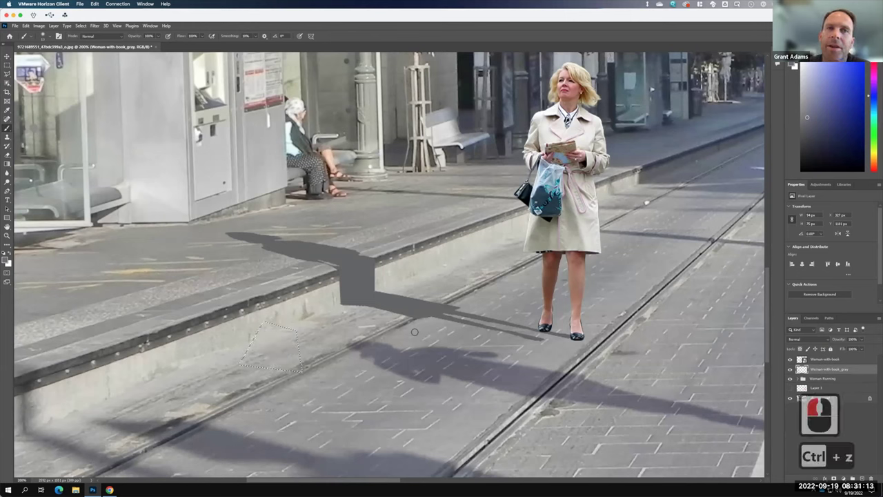
key(F15)
click(7, 65)
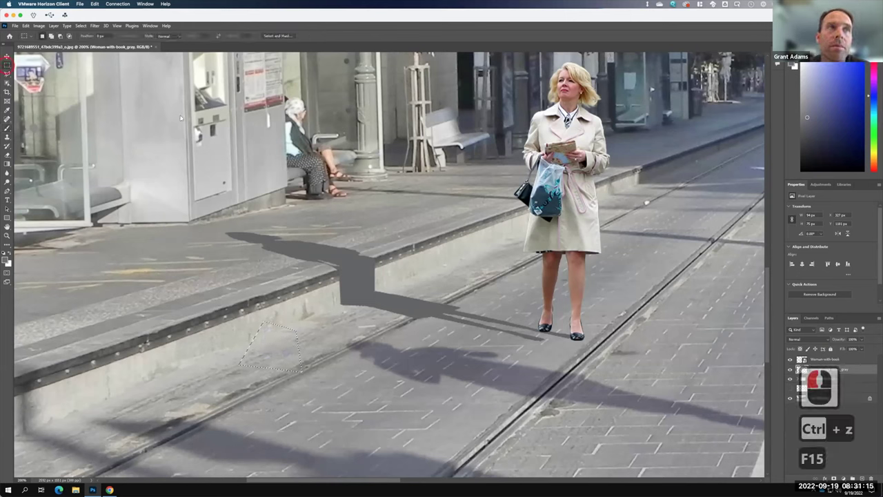
click(358, 290)
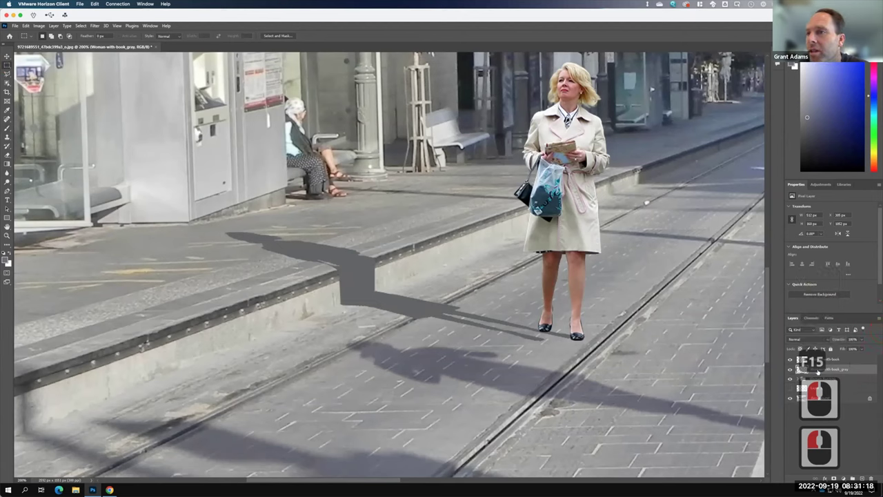
- Set the Woman-with-book_gray shadow layer to Multiply blending with 55% opacity
click(816, 339)
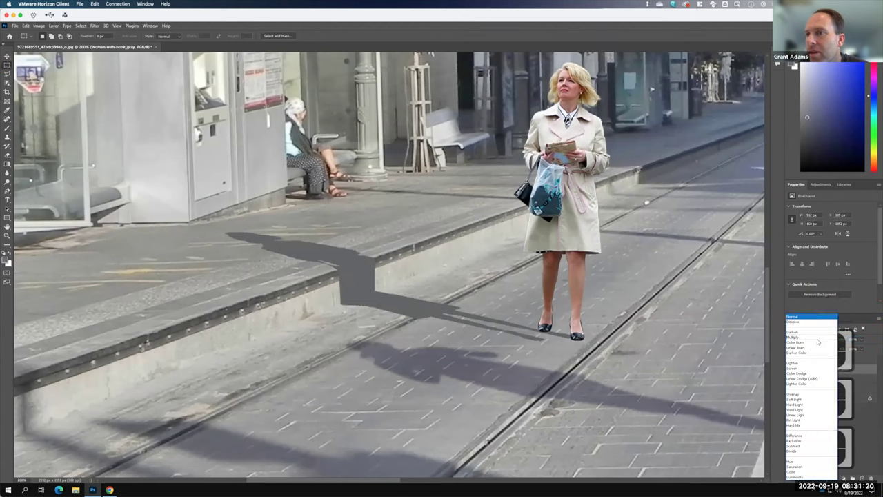
click(818, 340)
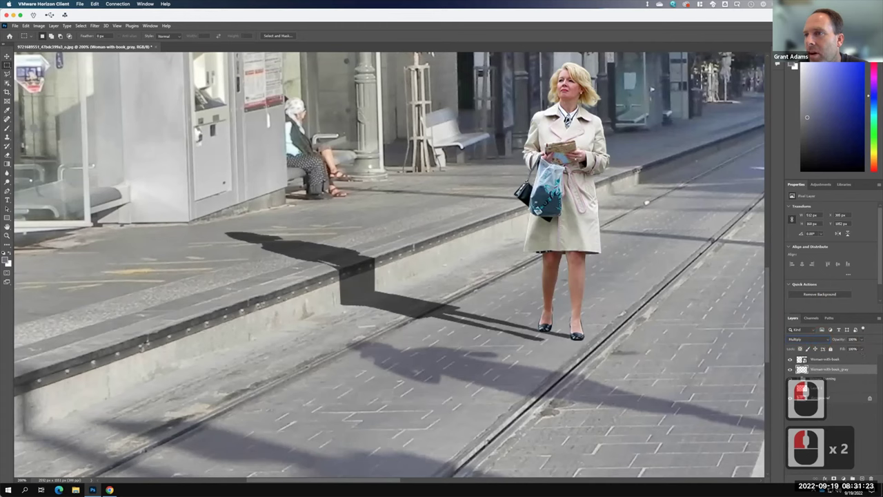
double_click(854, 339)
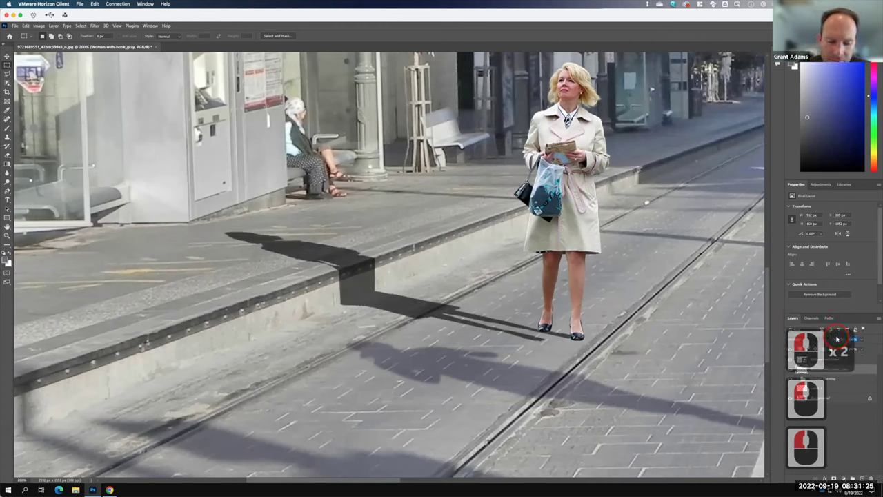
text(55)
key(Tab)
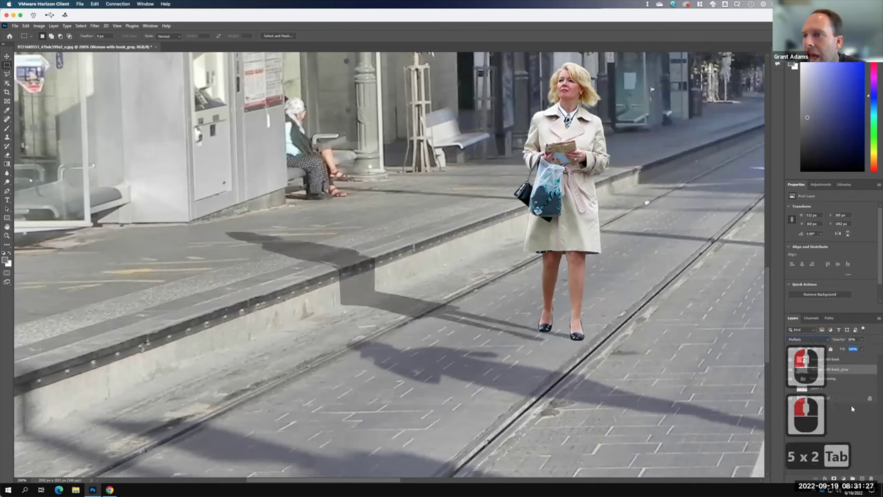
click(861, 417)
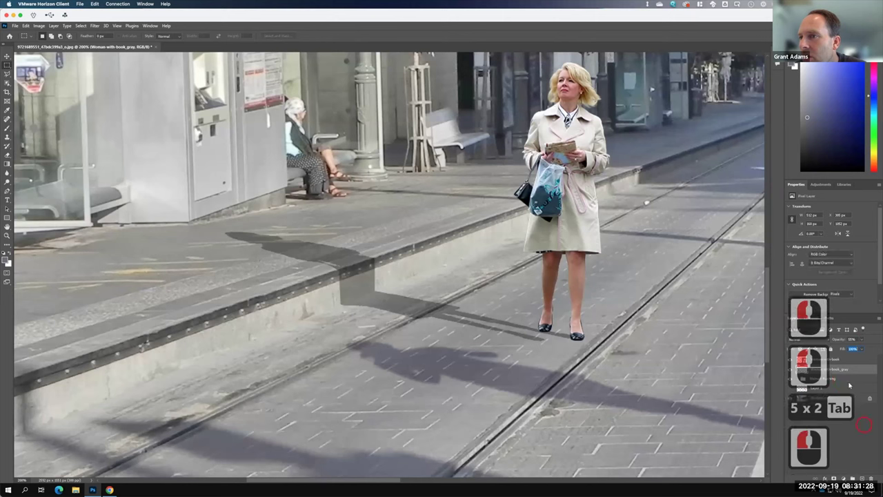
- Check the runner's shadow settings in the Woman Running group and set the Woman-with-book_gray layer's opacity to 48%
click(799, 379)
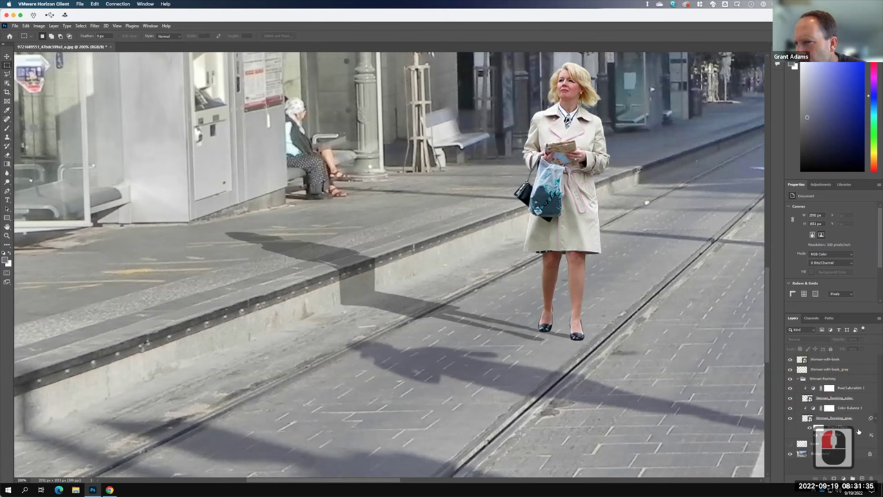
click(856, 418)
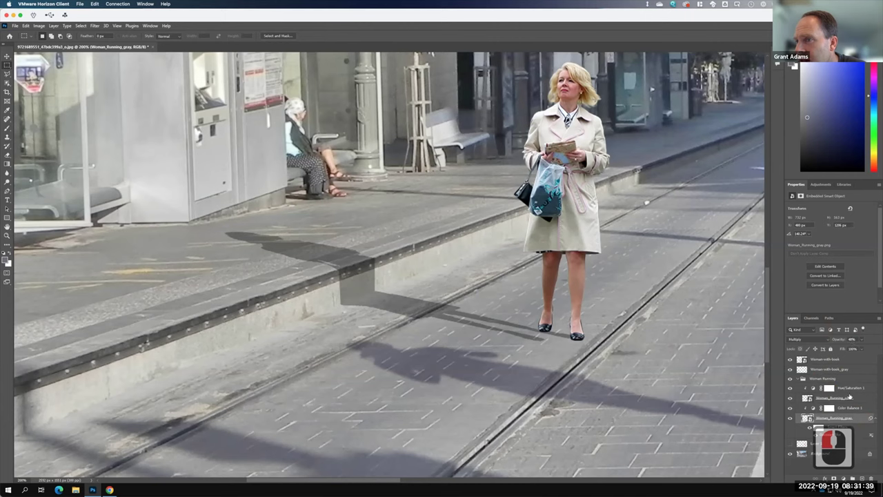
click(846, 408)
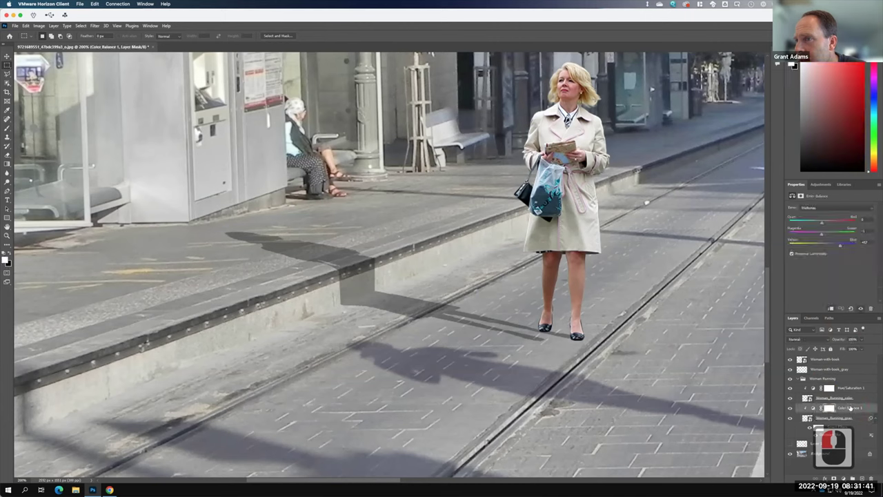
click(837, 369)
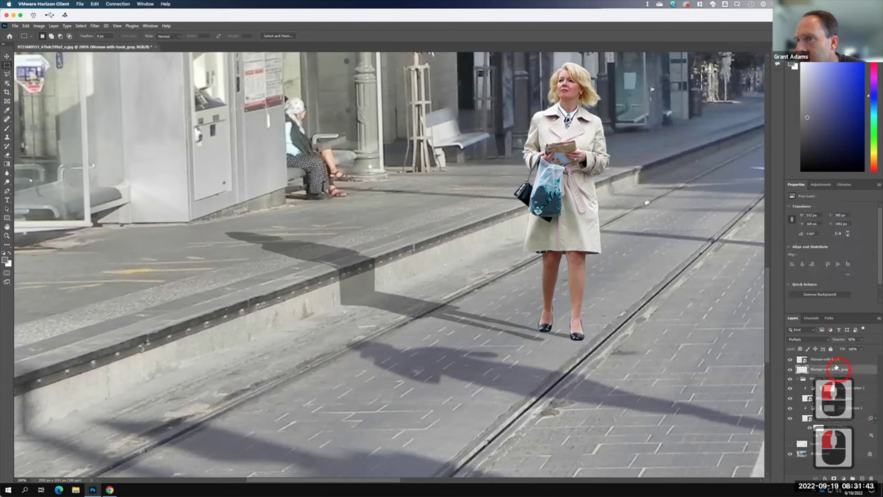
click(852, 339)
click(851, 339)
text(48)
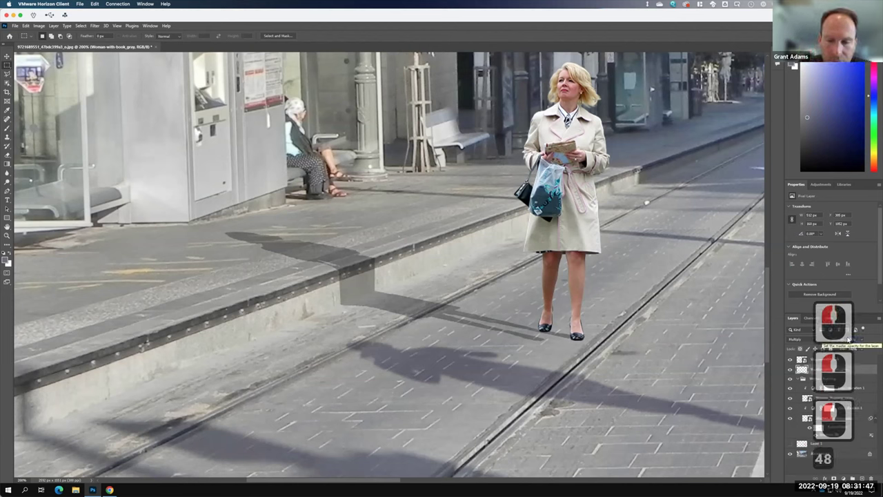
key(Tab)
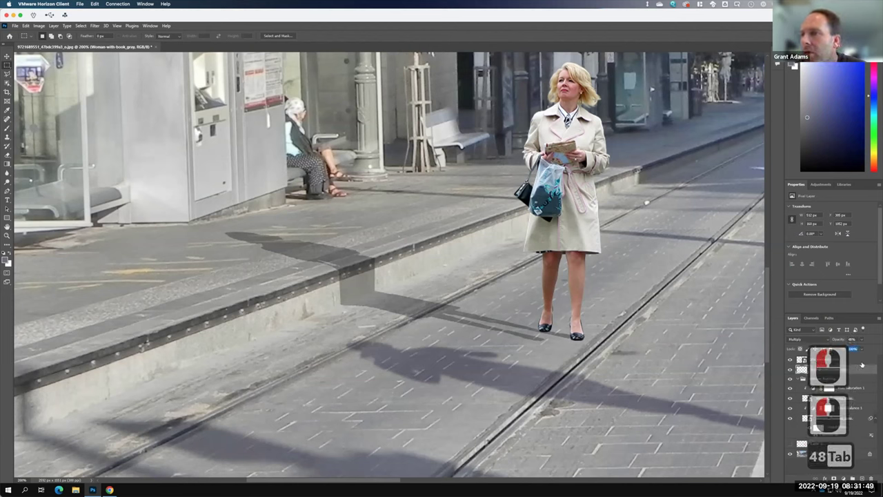
- Duplicate the runner's Color Balance 1 adjustment above the Woman-with-book_gray layer and clip it to that shadow
click(855, 407)
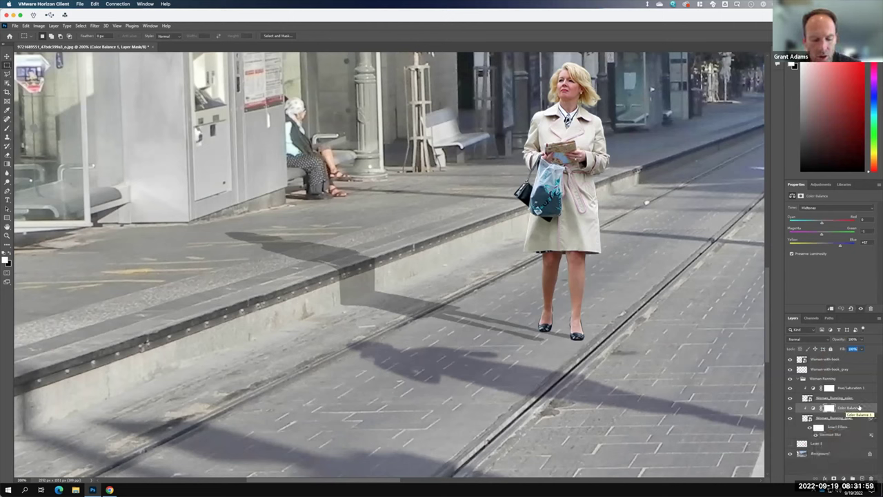
mouse_move(861, 407)
mouse_down()
mouse_move(852, 370)
mouse_move(855, 411)
mouse_move(854, 371)
mouse_move(862, 377)
mouse_up()
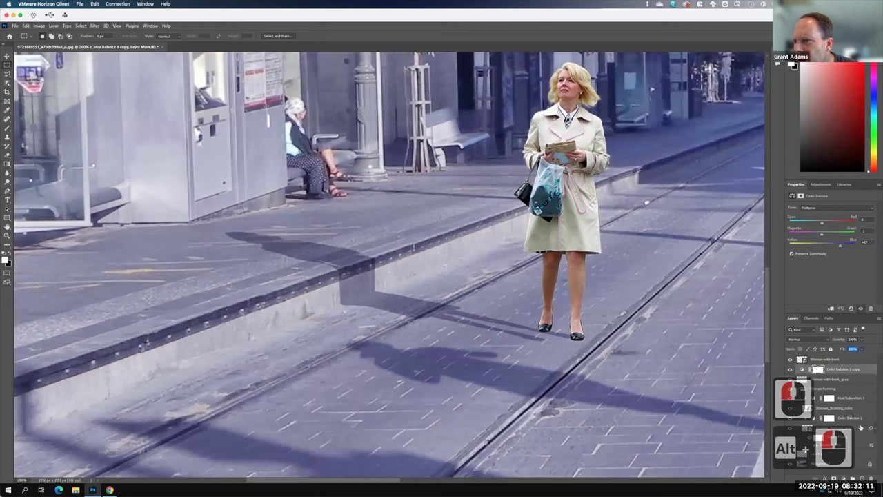
key(F15)
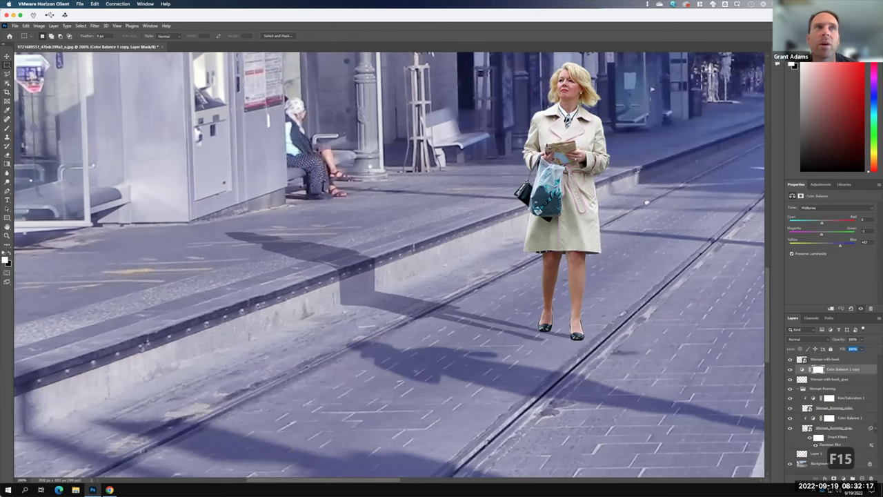
click(53, 26)
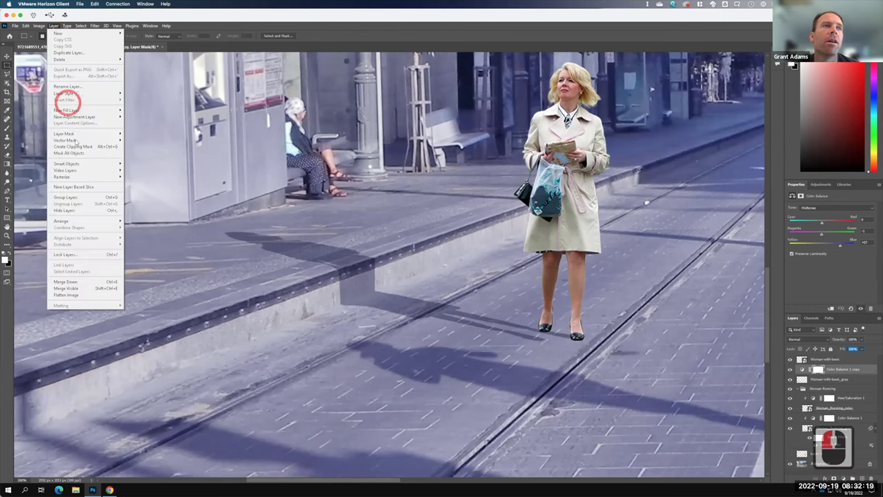
click(72, 153)
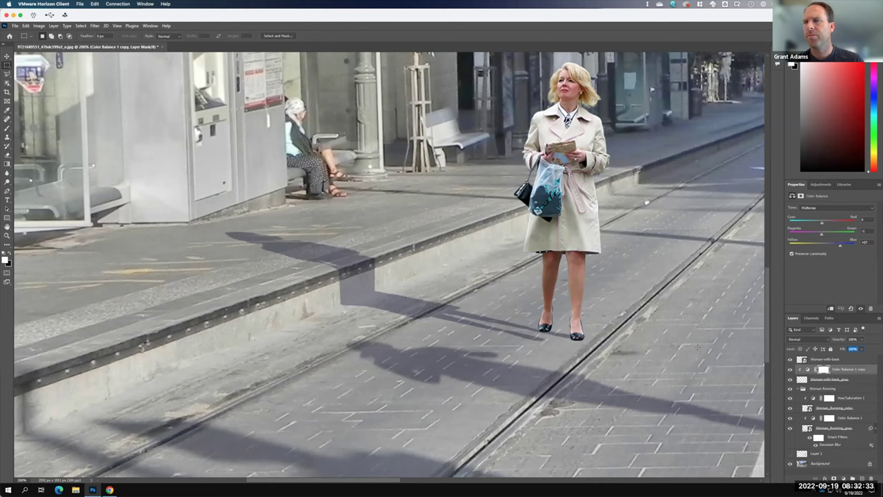
- Apply a Gaussian Blur with a 1.5 pixel radius to the Woman-with-book_gray layer and view the whole image
click(858, 381)
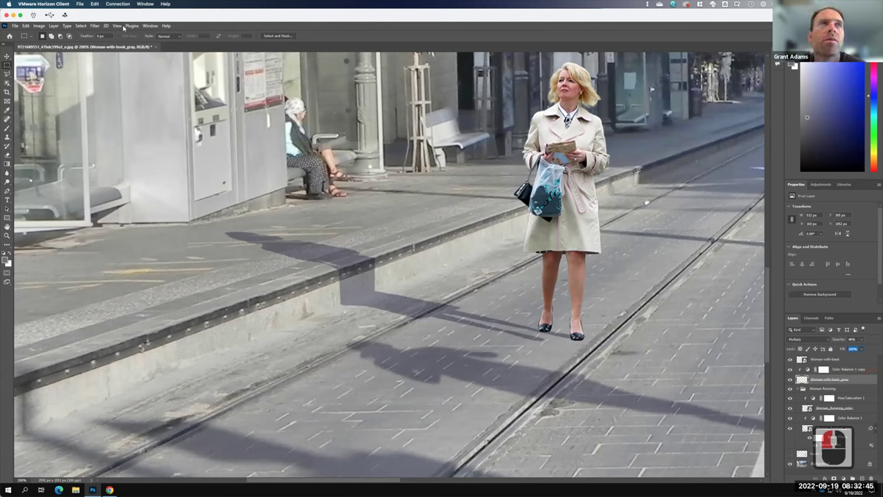
click(94, 26)
mouse_move(132, 115)
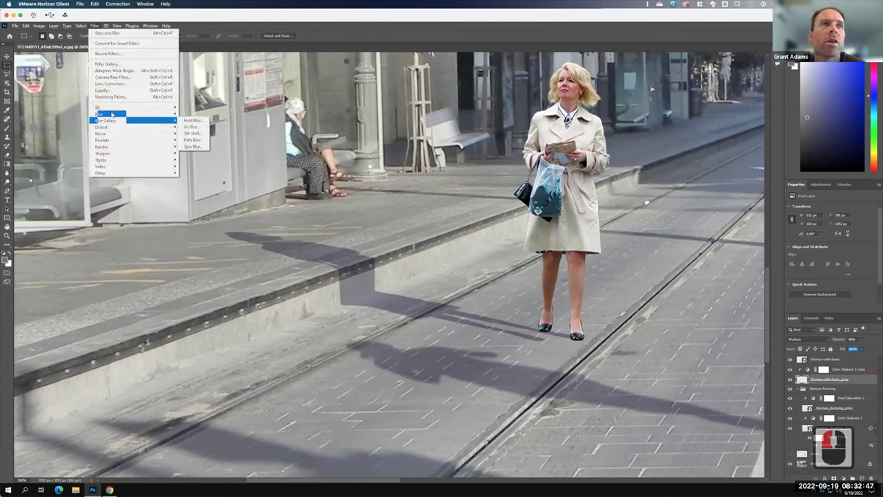
click(196, 139)
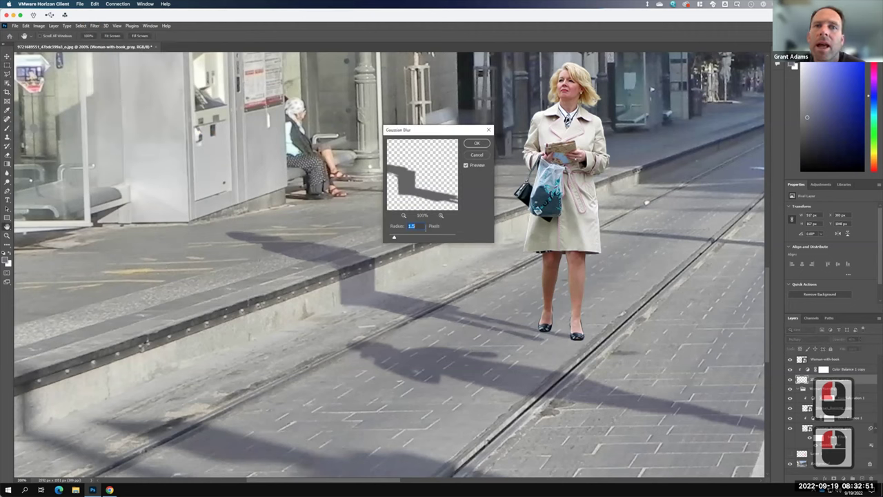
click(476, 143)
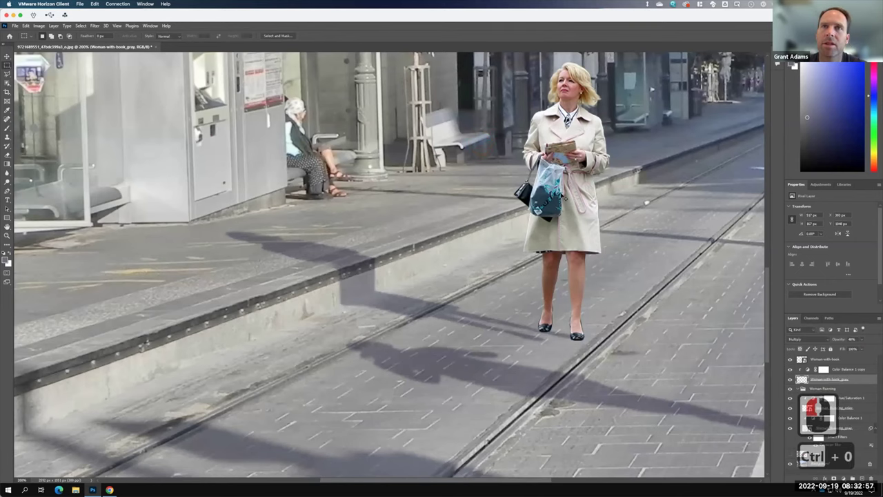
key(ctrl+0)
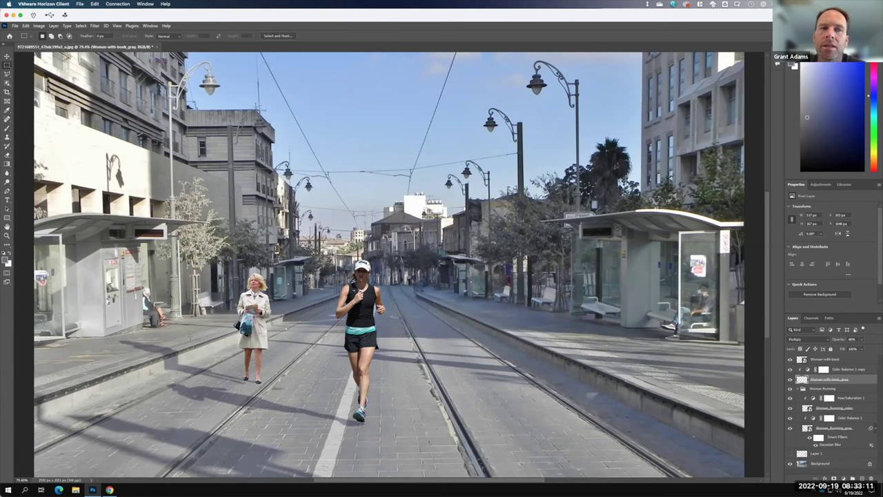
key(F15)
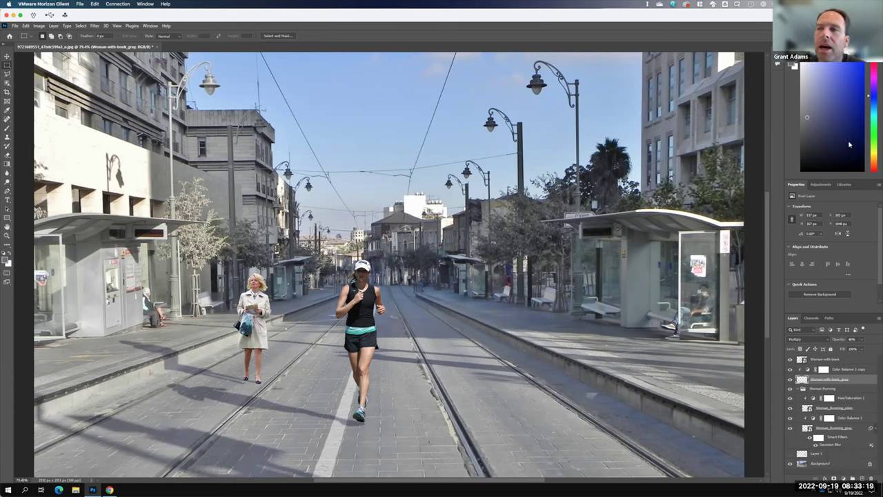
click(802, 388)
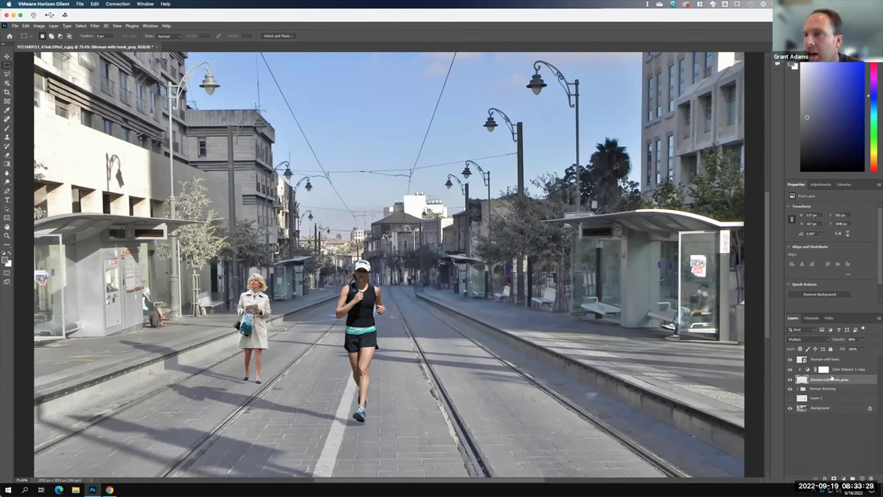
click(798, 389)
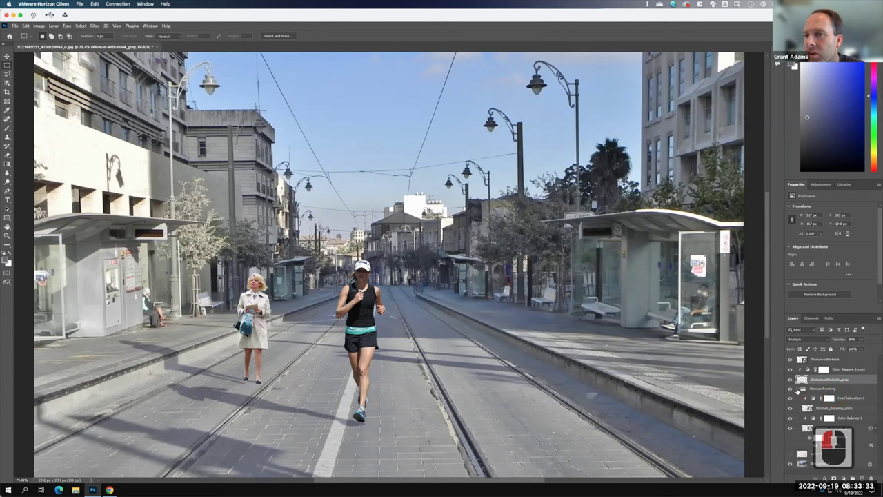
click(798, 390)
click(798, 390)
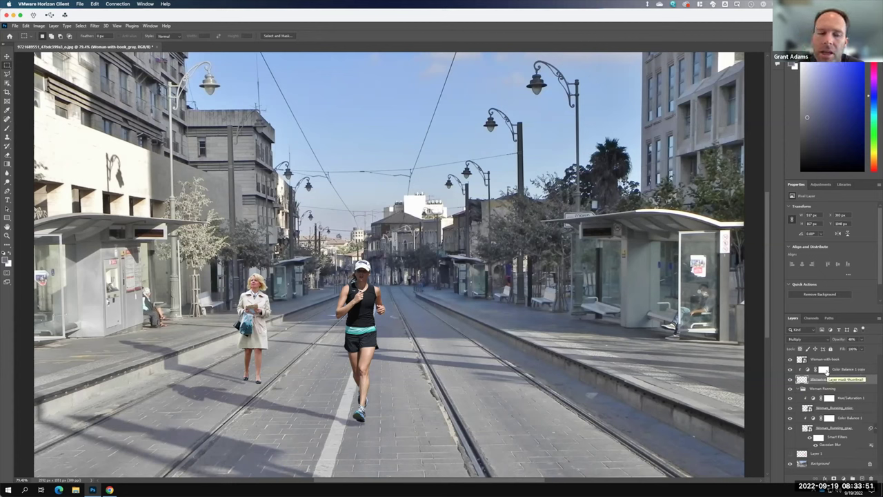
click(802, 389)
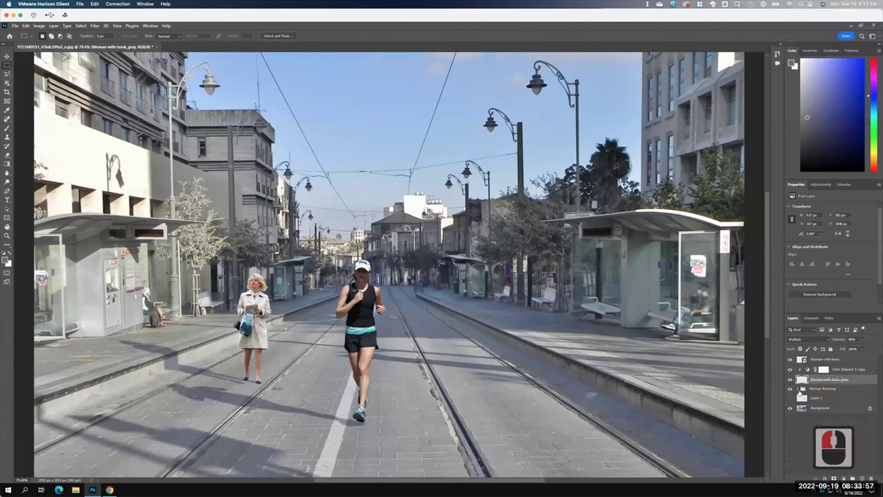
click(802, 389)
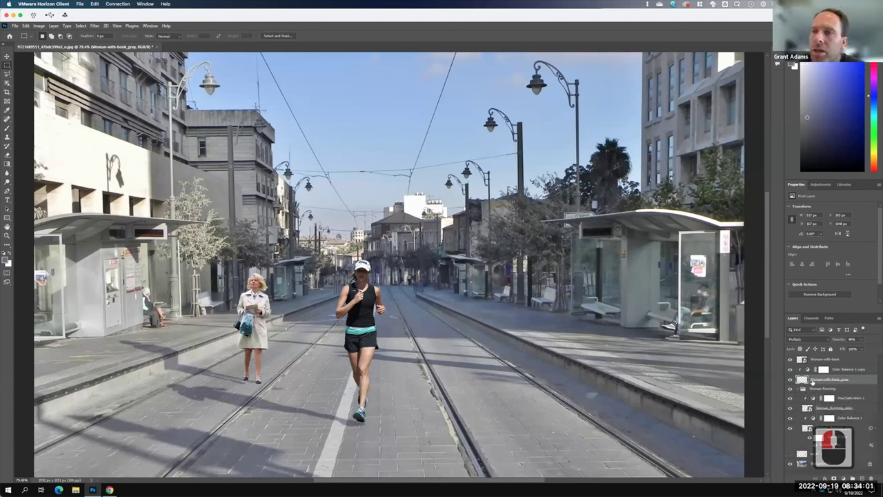
- Isolate the woman's shadow by hiding the Woman Running group and Woman-with-book layer, and check its Color Balance 1 copy adjustment
click(790, 389)
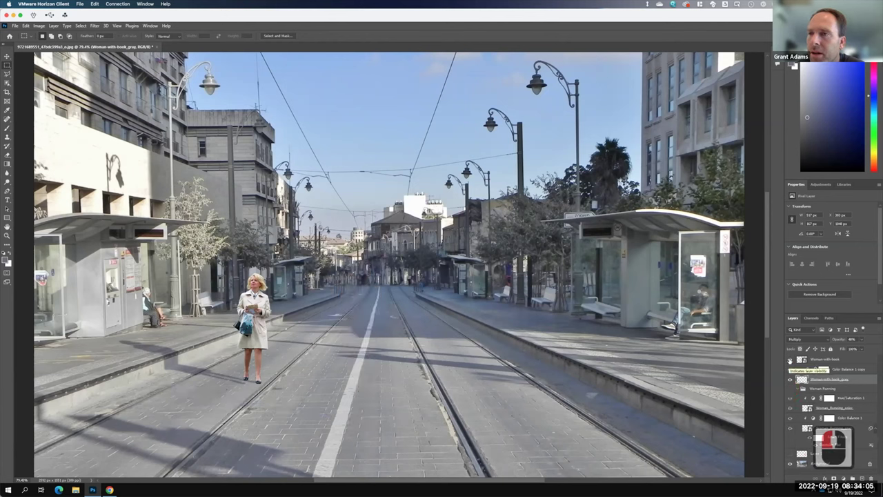
click(790, 359)
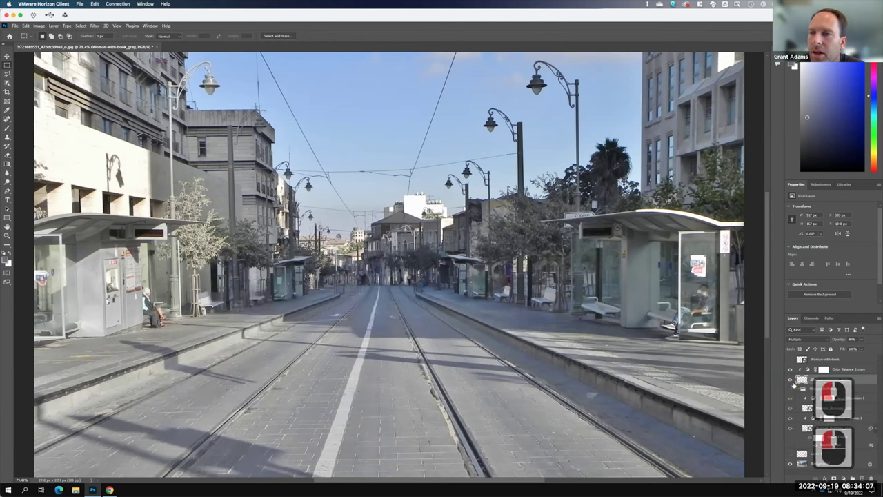
double_click(791, 379)
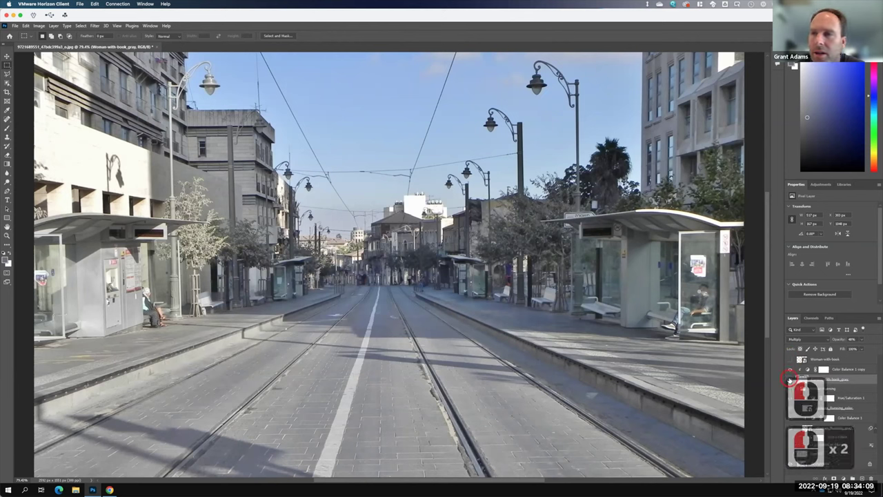
click(791, 372)
key(F15)
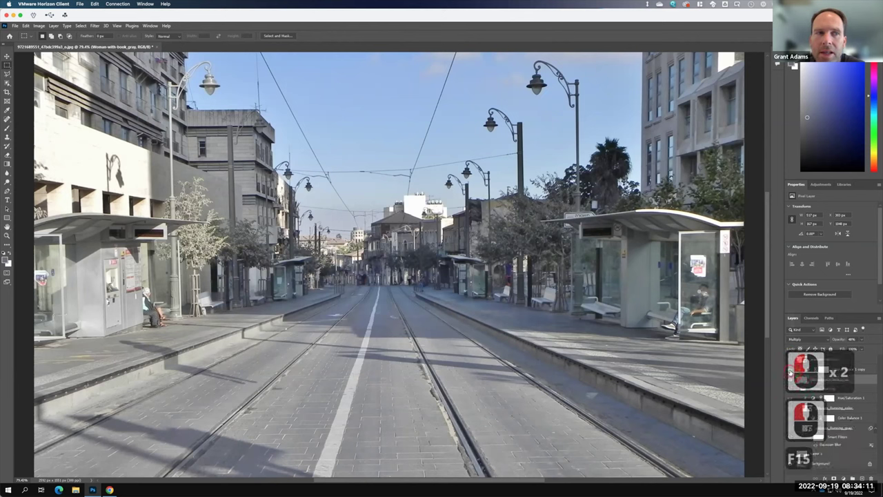
click(790, 372)
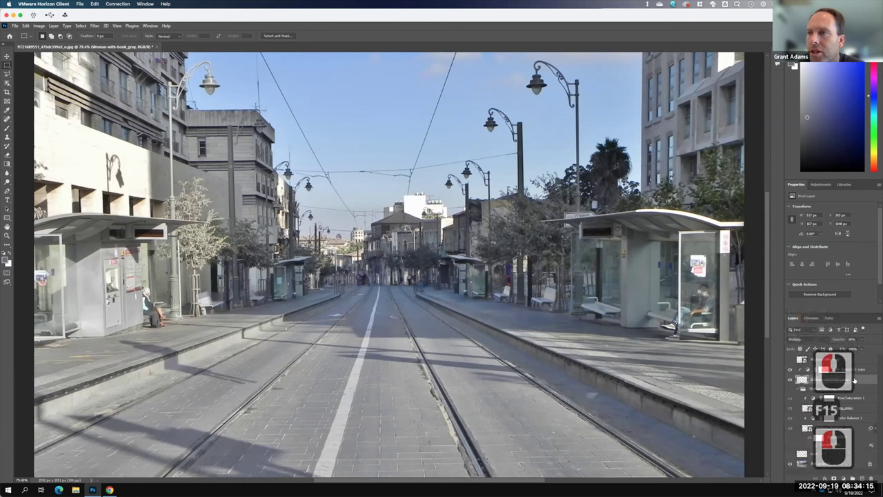
click(858, 370)
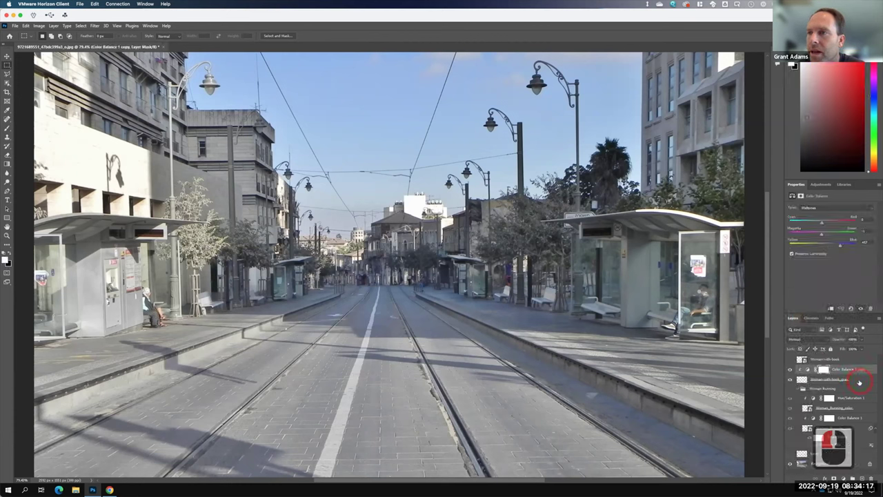
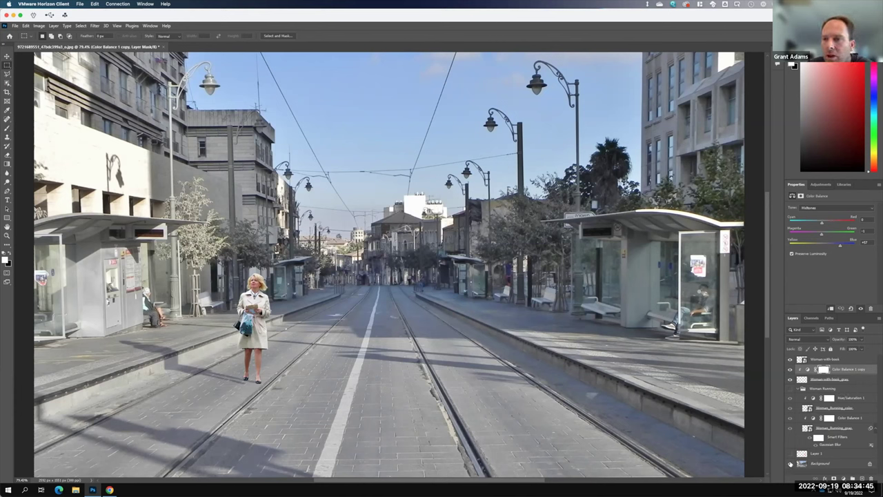
- Hide the Background to compare the woman's shadow with and without Color Balance 1 copy, and show both women with their shadows again
click(790, 463)
click(790, 370)
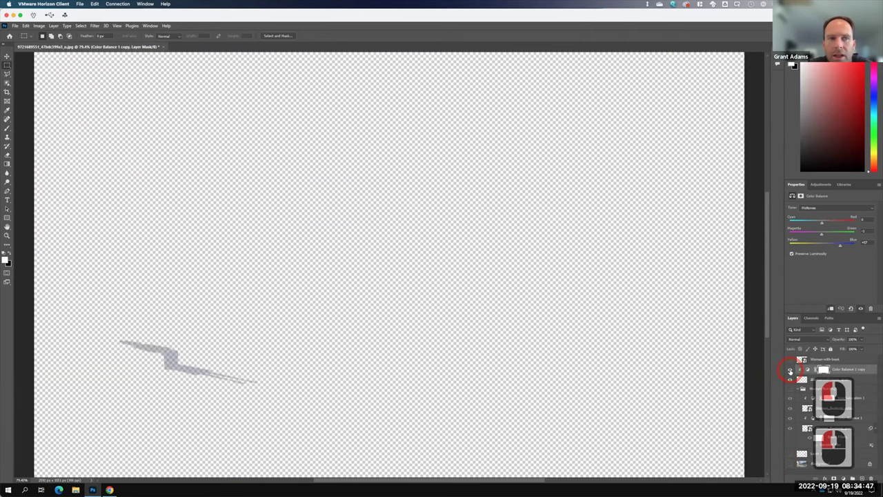
click(790, 370)
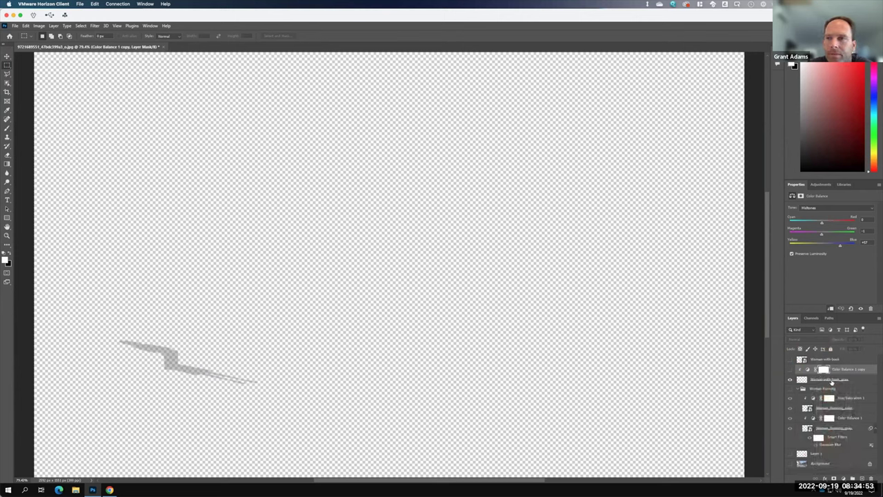
click(860, 381)
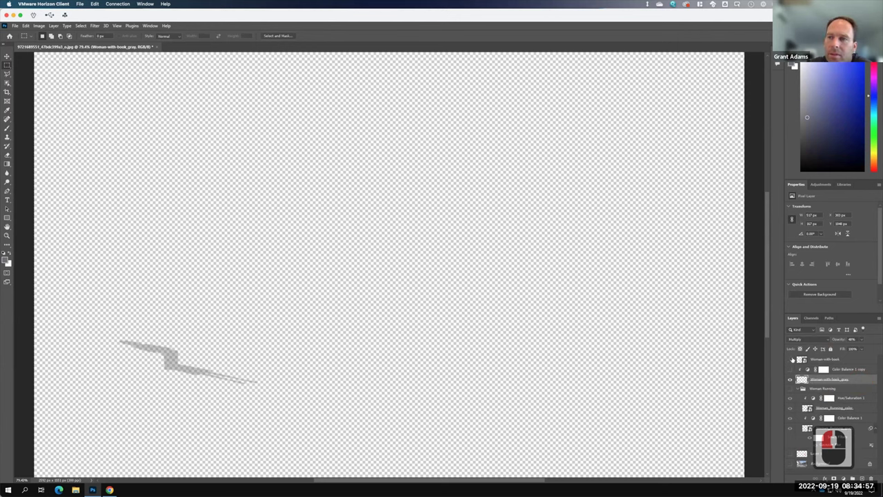
click(790, 388)
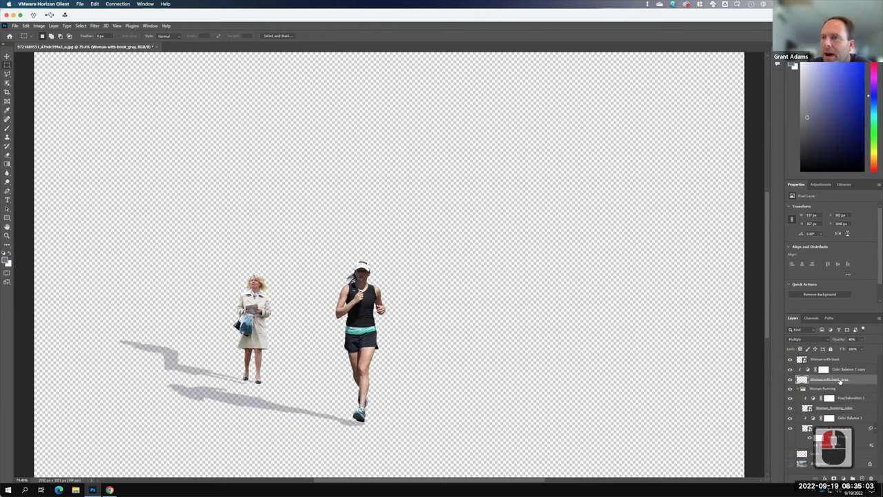
- Rename the Woman-with-book_gray layer as WomanBook Shadow
click(829, 359)
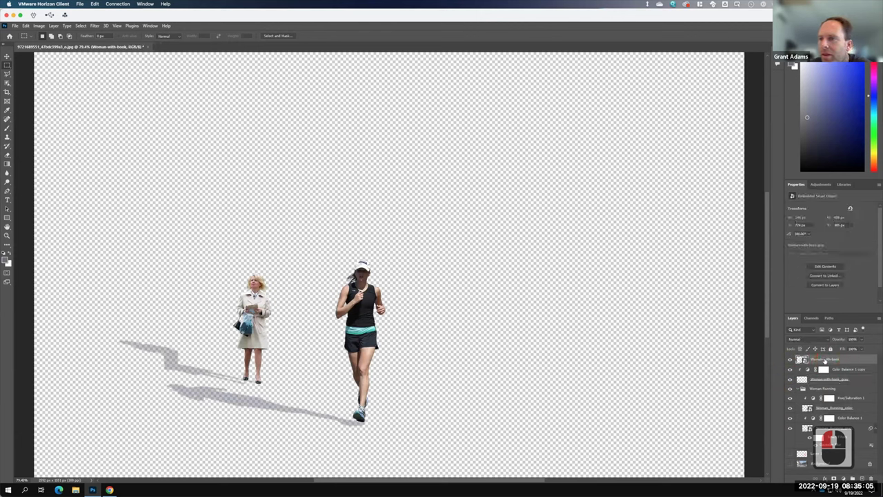
click(832, 380)
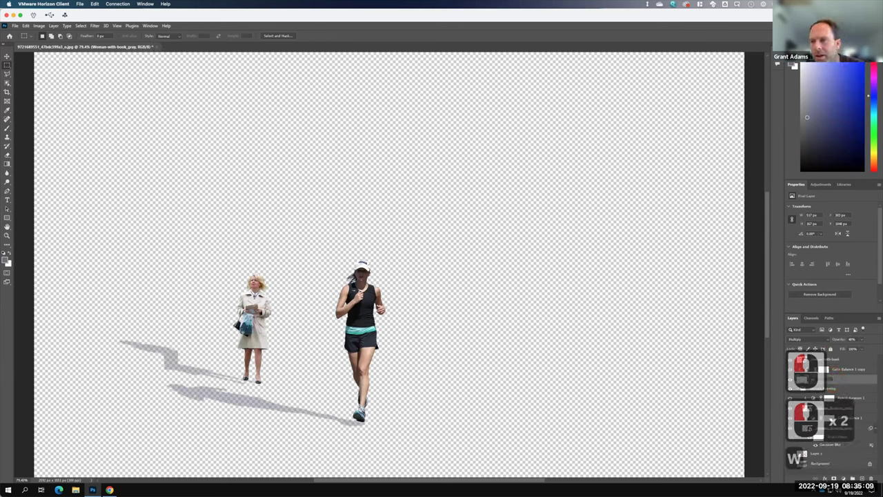
key(F15)
text(omanBook Sha)
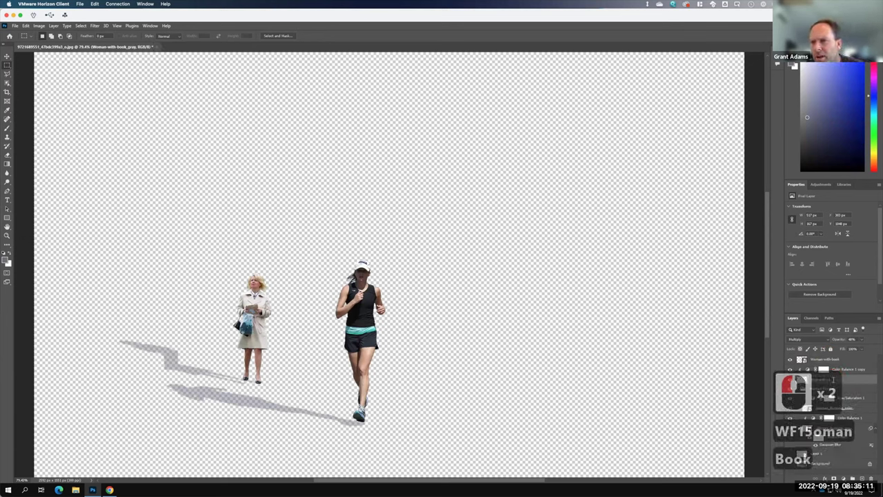
text(dow)
key(Return)
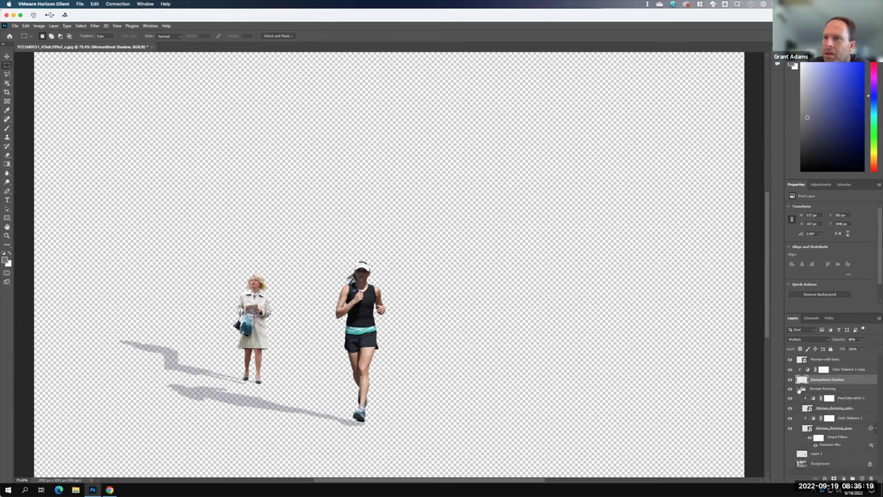
- Group the woman-with-book layer, its colour balance and its shadow as "Woman With Book", and show the Background layer
click(799, 388)
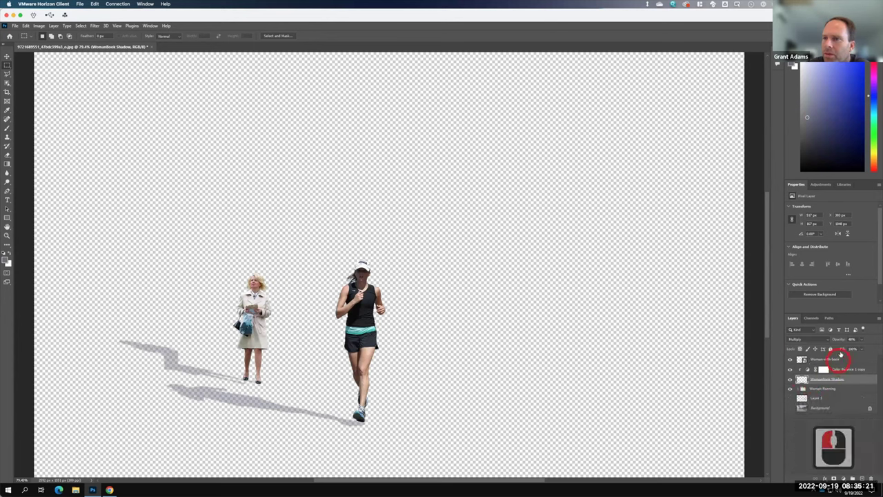
click(846, 359)
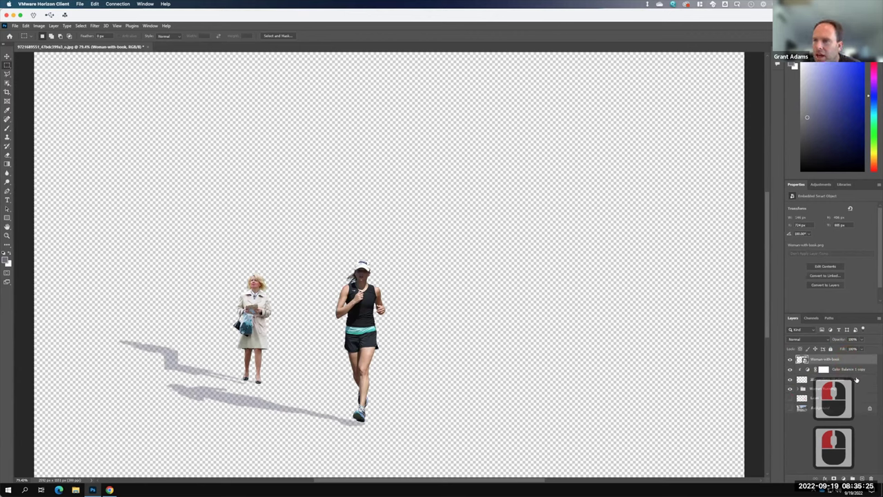
shift+click(856, 379)
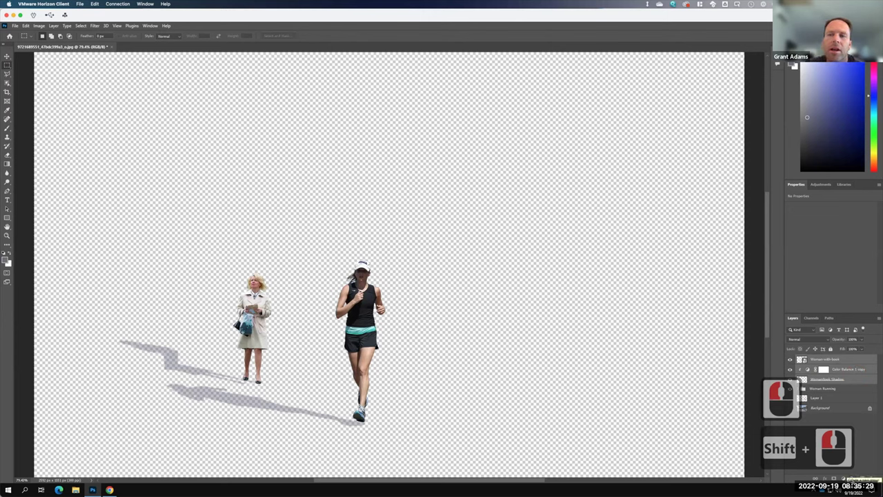
click(852, 478)
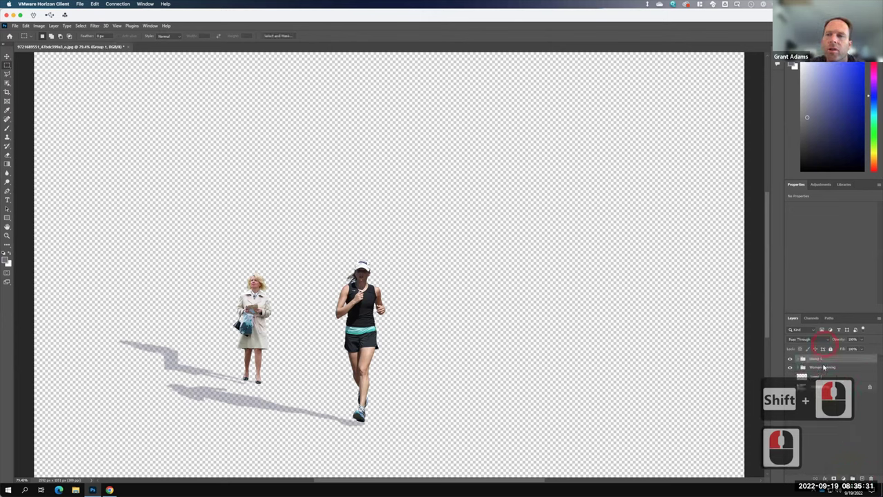
double_click(819, 360)
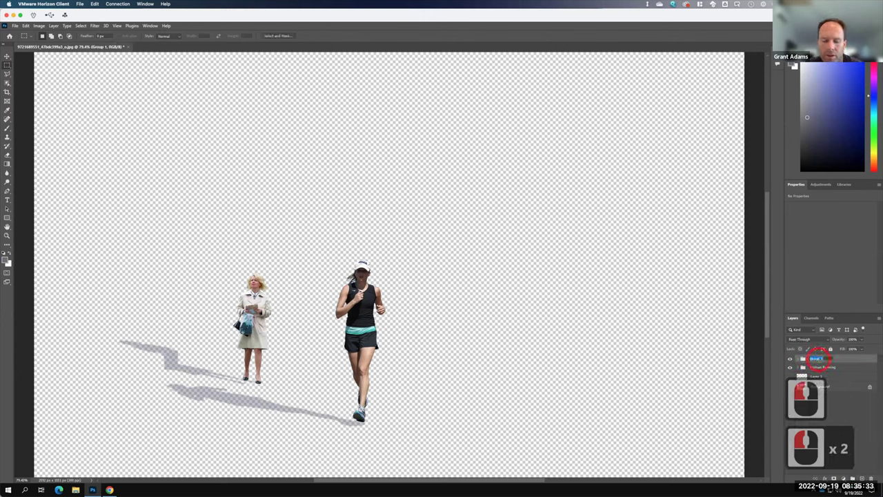
text(Woman With Book)
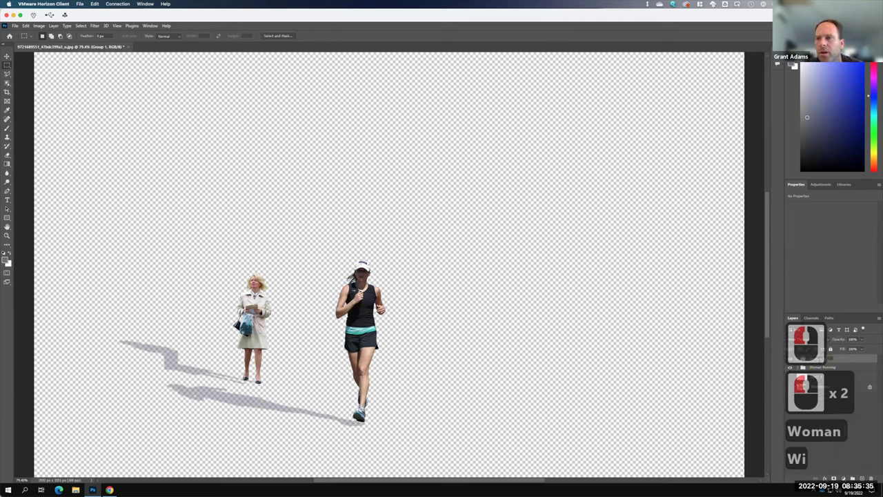
key(Return)
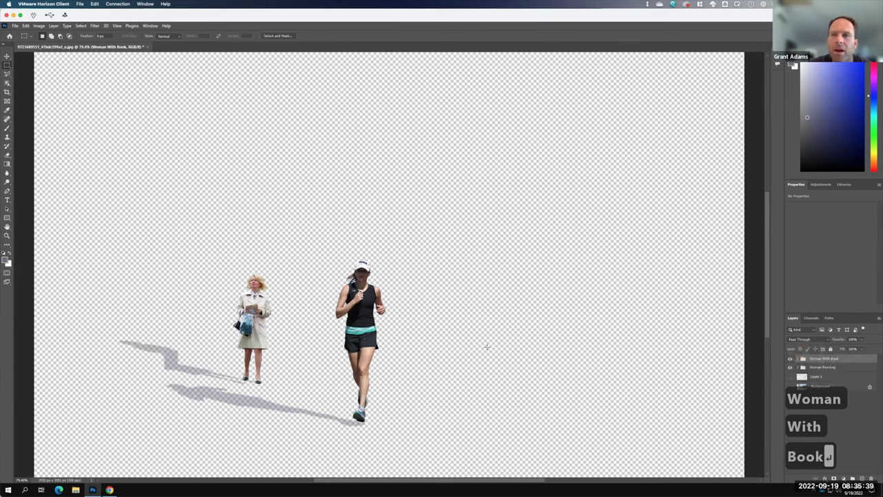
click(793, 387)
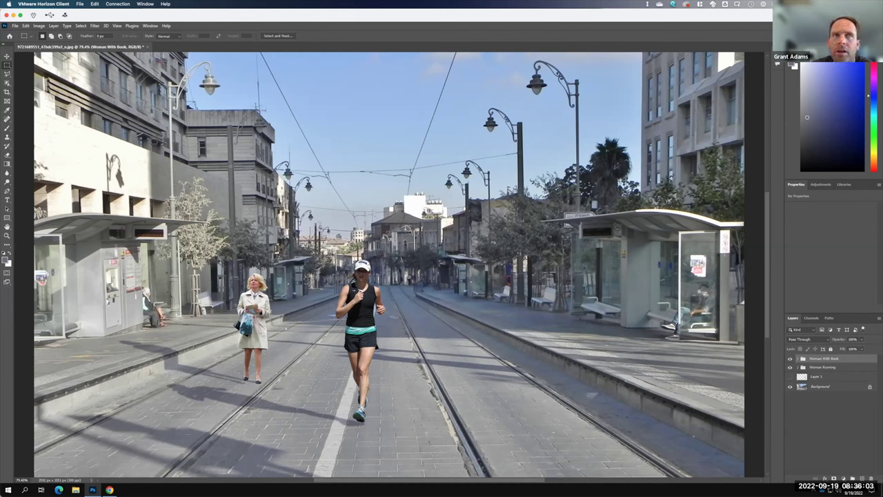
- Start saving the document on the computer and browse to OneDrive's Live Demonstrations > Live - A135 Exercises > Ex108 folder
click(15, 25)
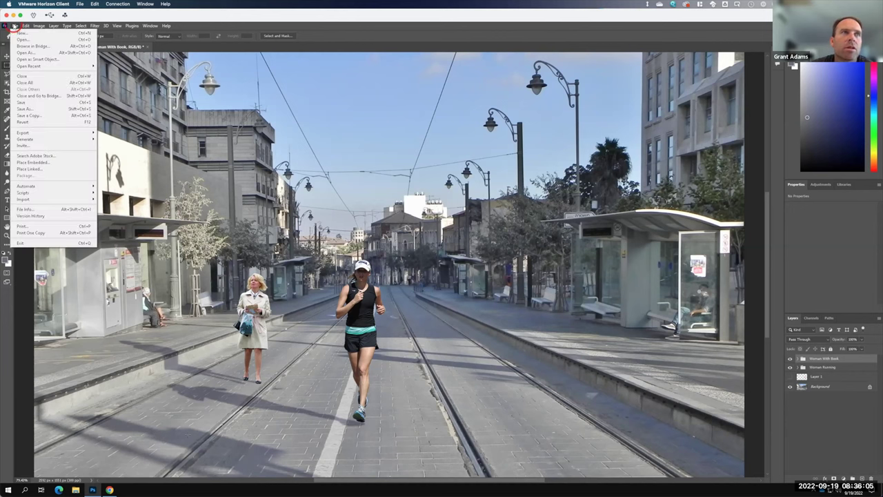
click(21, 108)
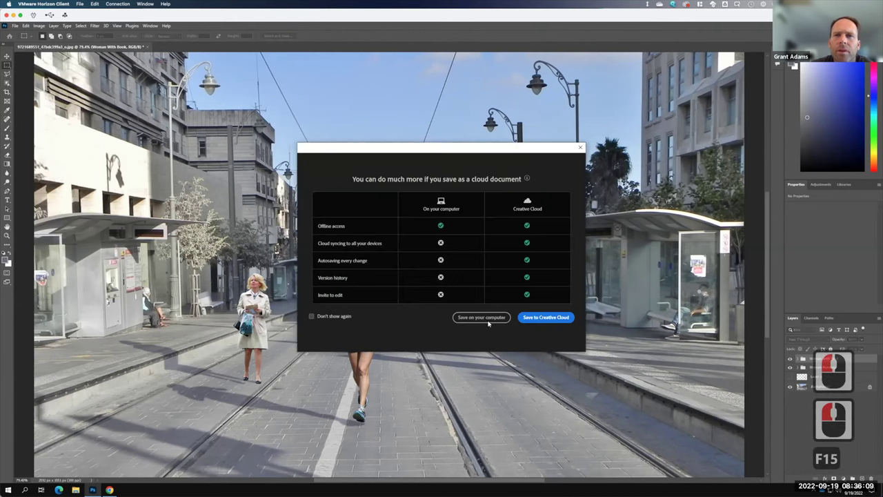
click(481, 317)
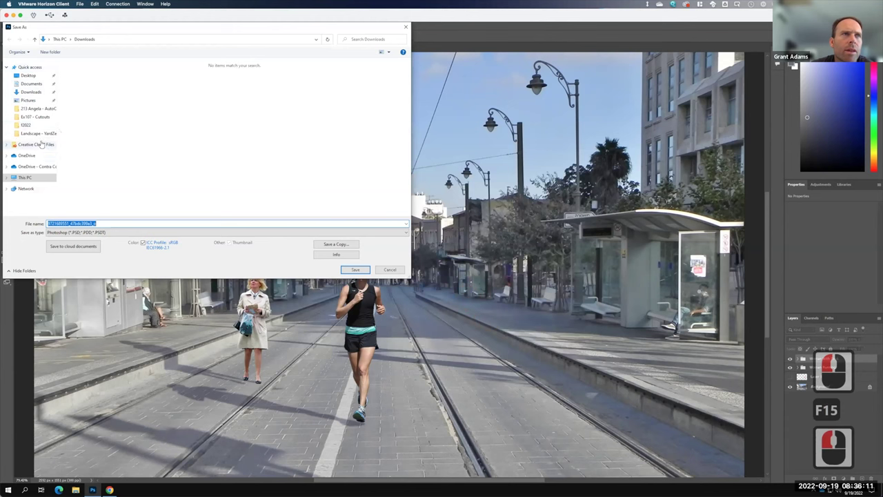
click(29, 165)
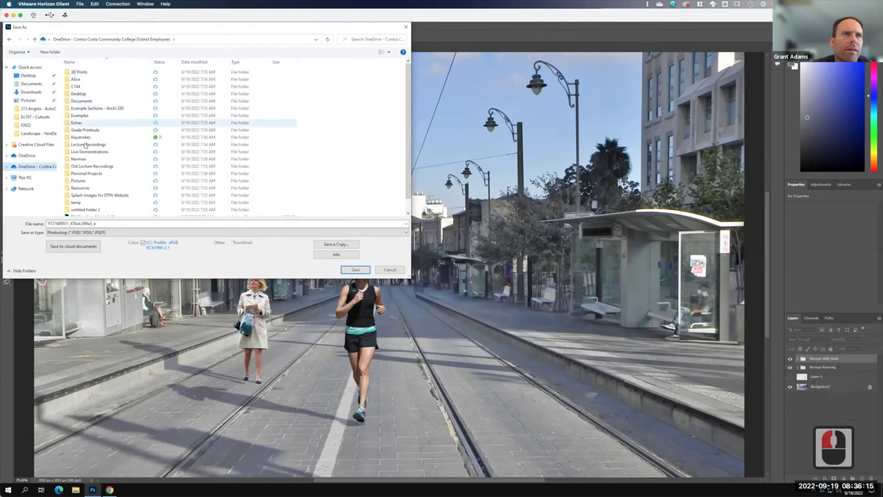
click(87, 151)
double_click(87, 151)
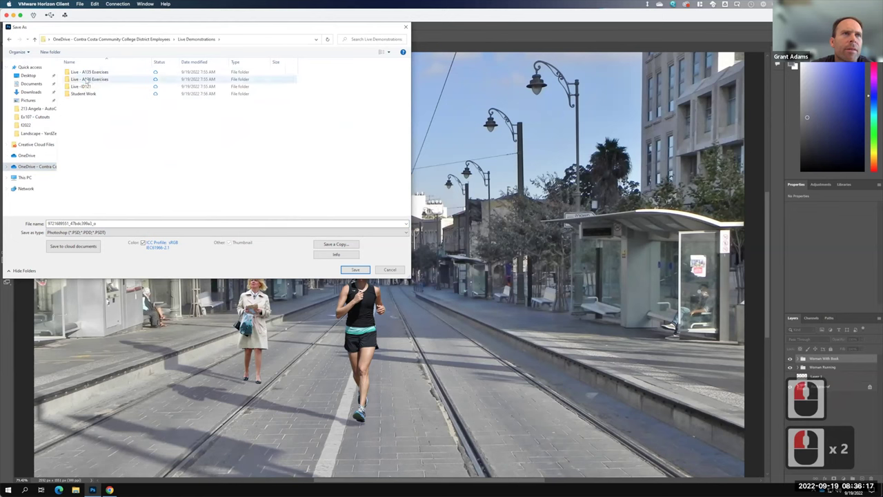
double_click(86, 72)
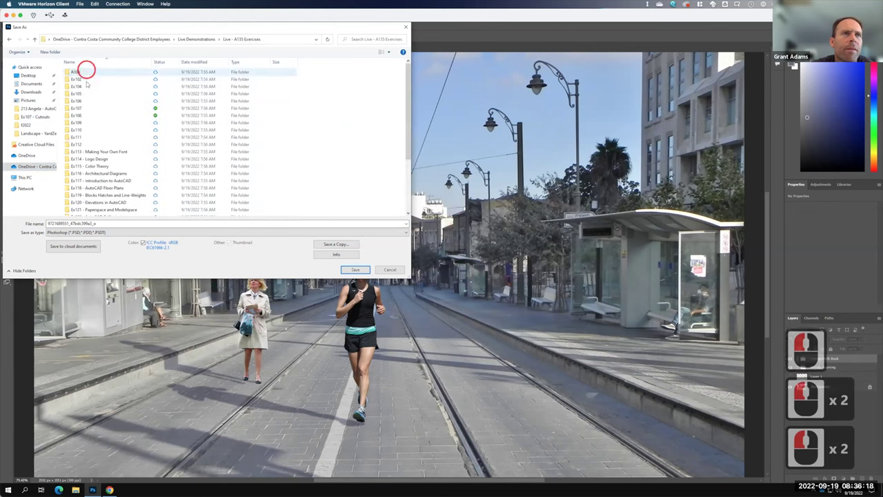
double_click(77, 115)
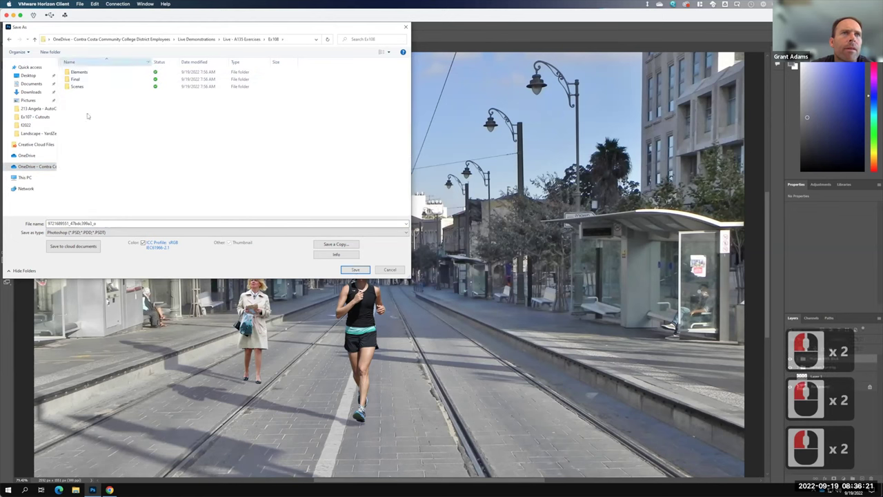
- Create a folder named F2022 inside Ex108 and open it as the save location
click(50, 52)
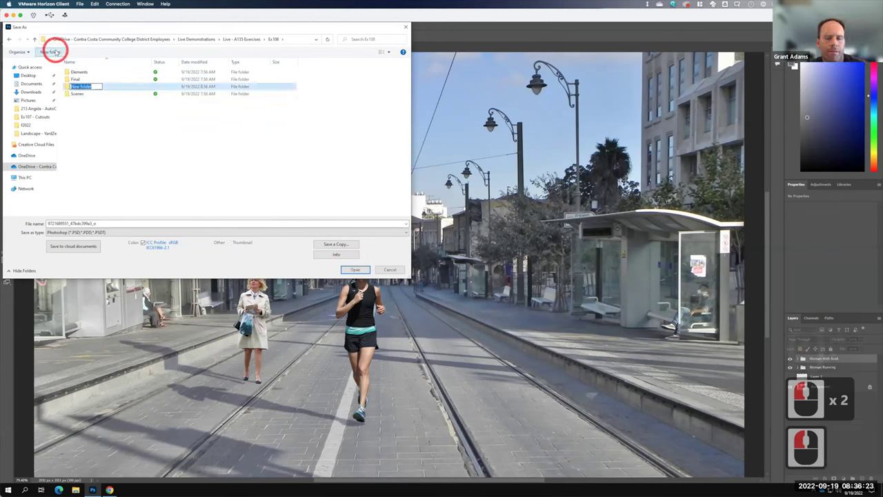
text(FG)
key(BackSpace)
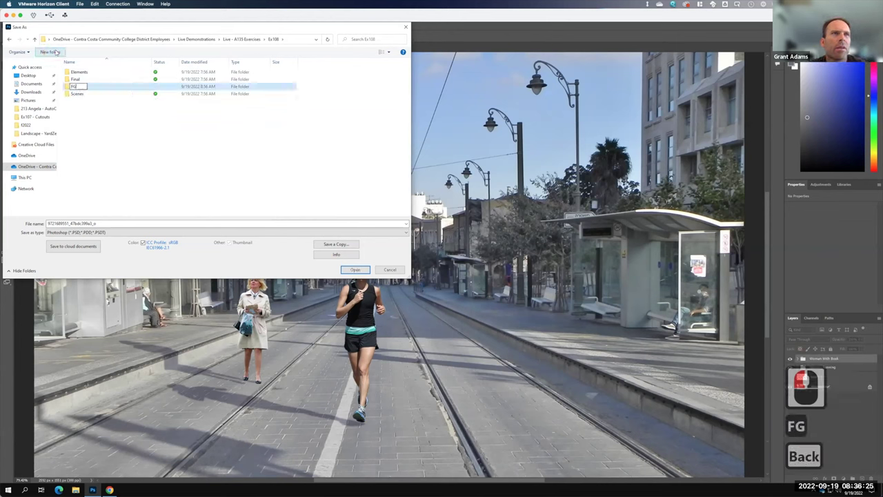
text(2022)
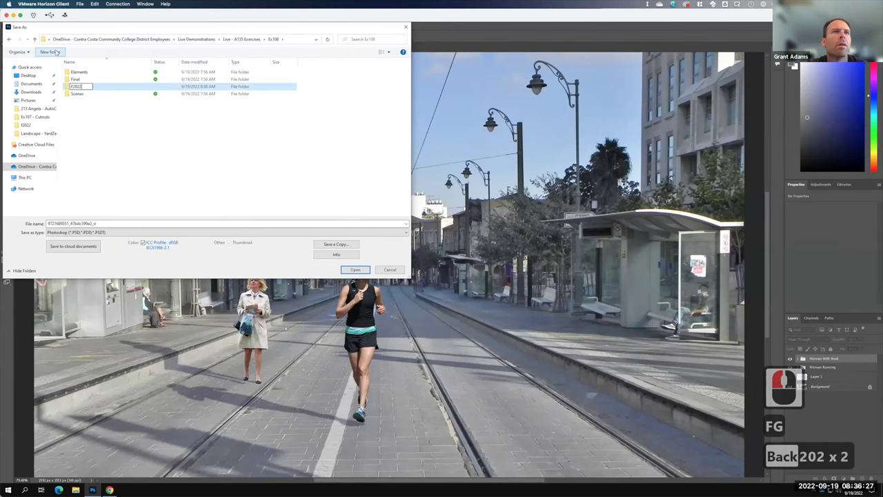
key(Return)
double_click(78, 78)
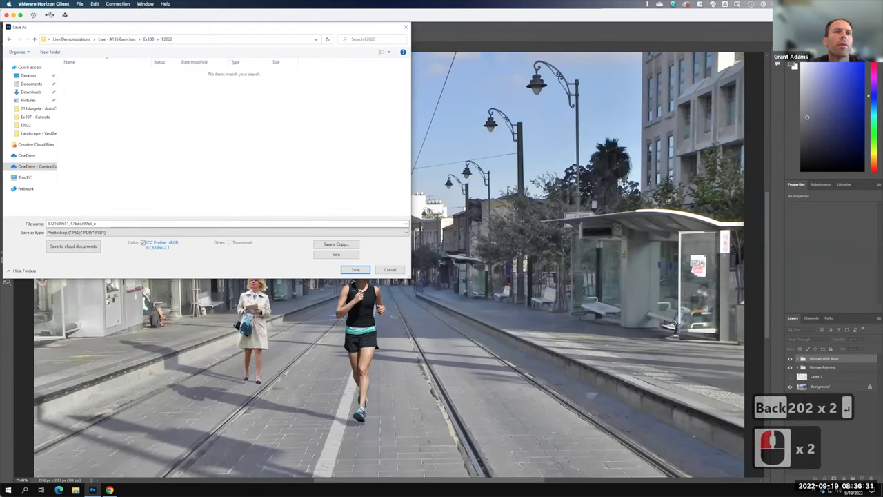
- Save the document as CityScene in Photoshop format with Maximize Compatibility enabled
click(196, 220)
text(City)
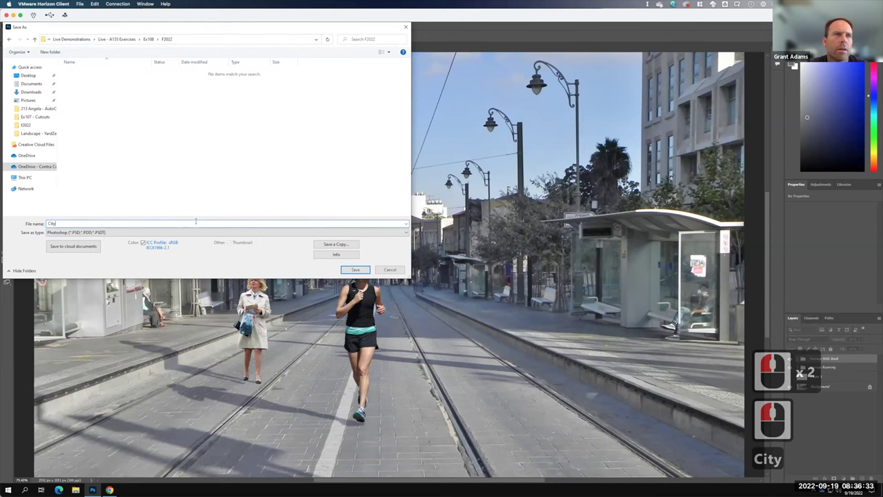
text(Sec)
key(BackSpace)
key(BackSpace)
text(cene)
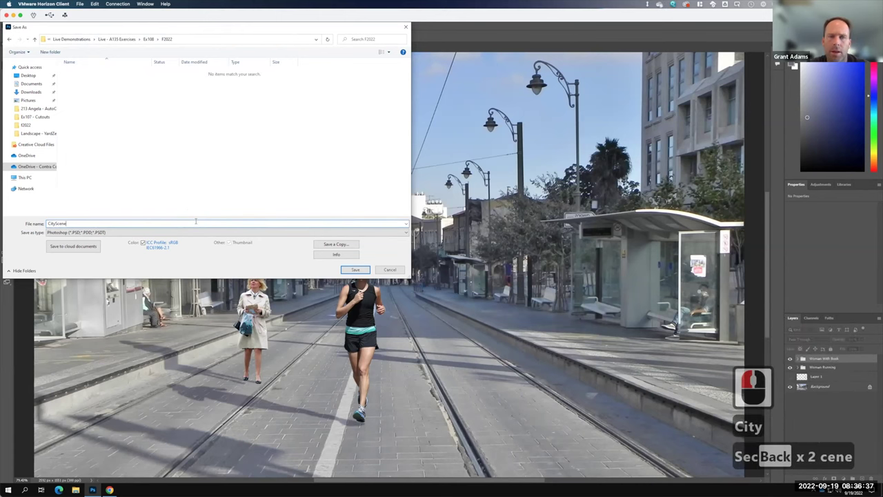
key(Return)
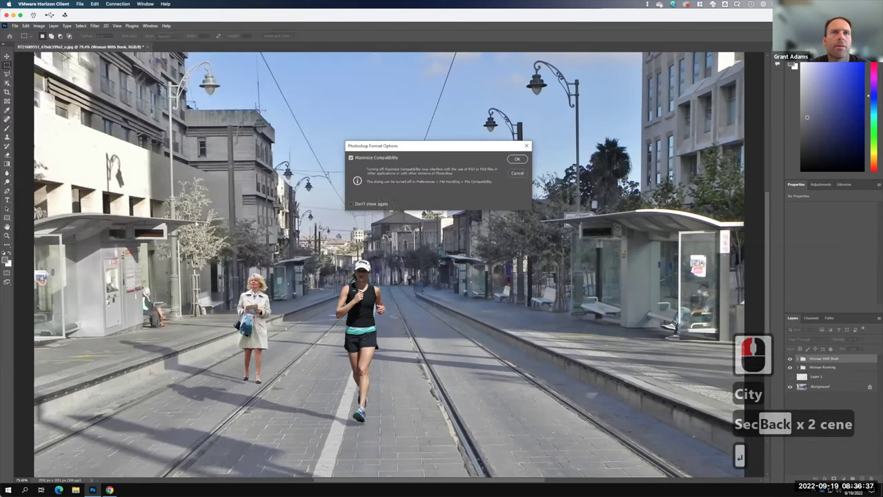
click(516, 159)
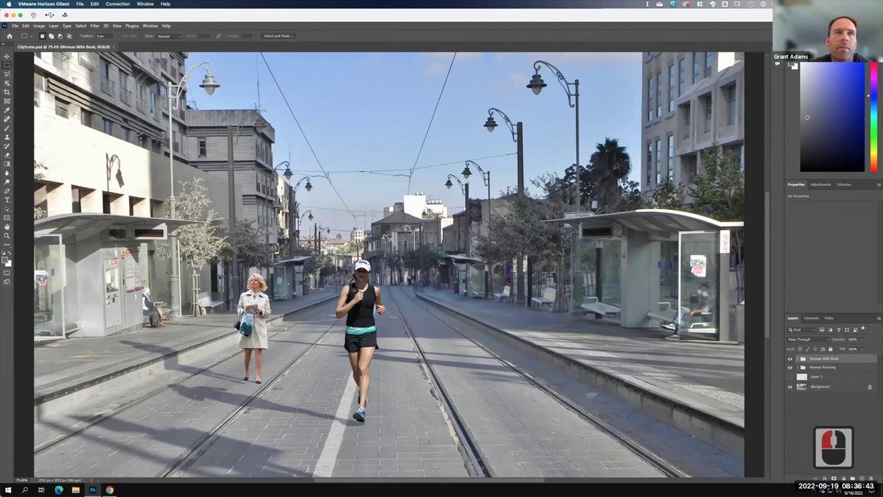
click(14, 26)
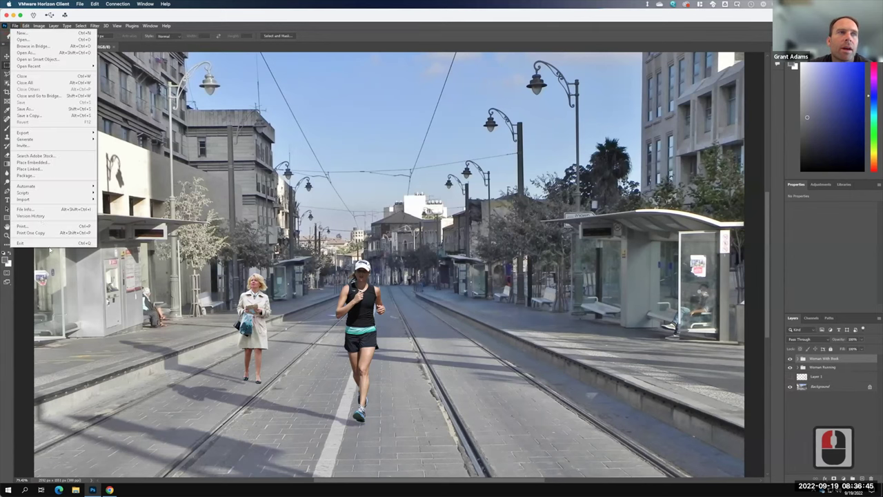
mouse_move(89, 135)
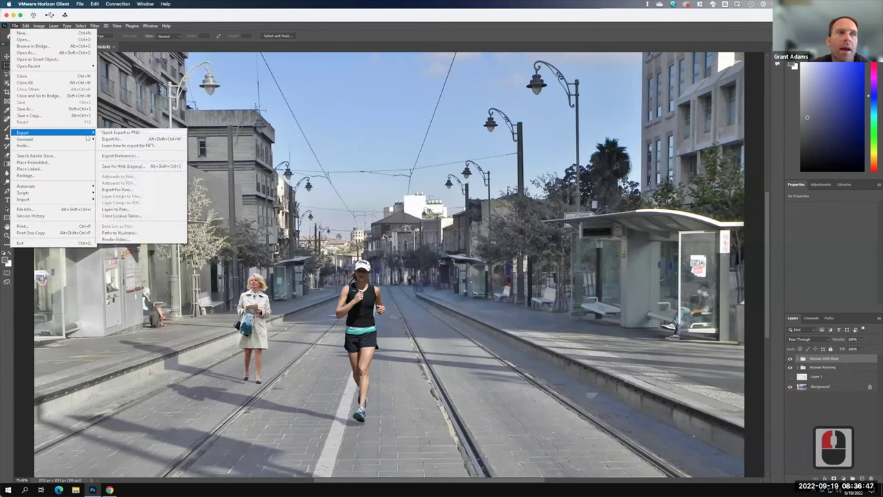
click(125, 140)
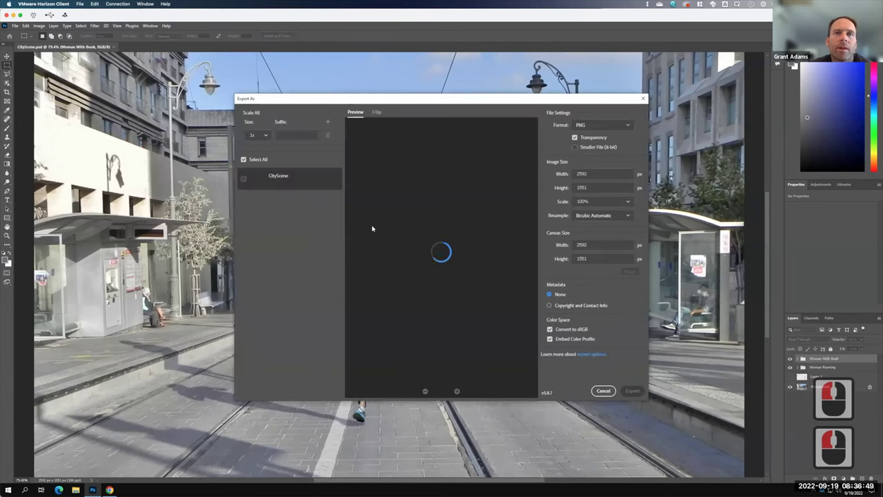
click(597, 125)
click(579, 149)
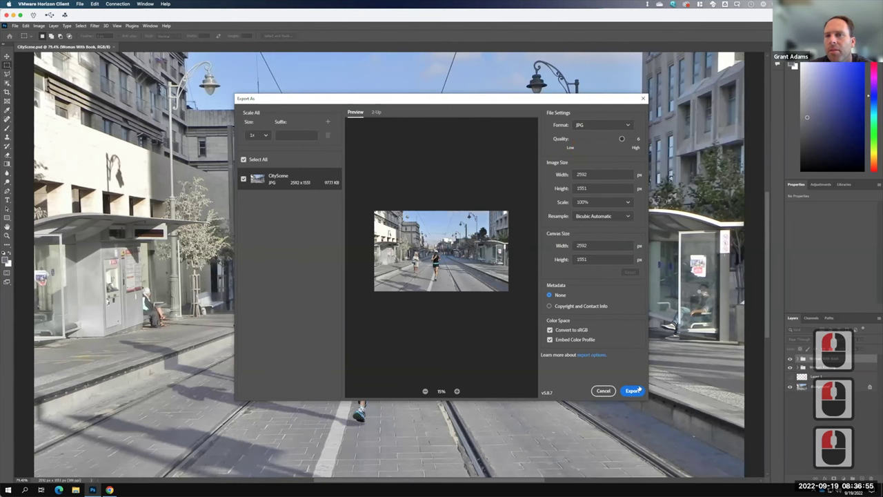
click(643, 98)
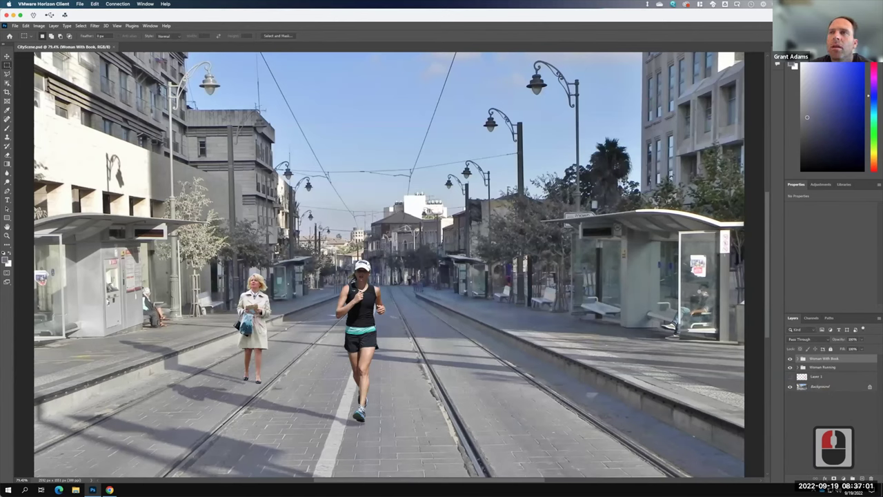
- Switch to the Chrome browser and close the Flickr photo tabs, leaving the Exercise 108 page open
key(ctrl+q)
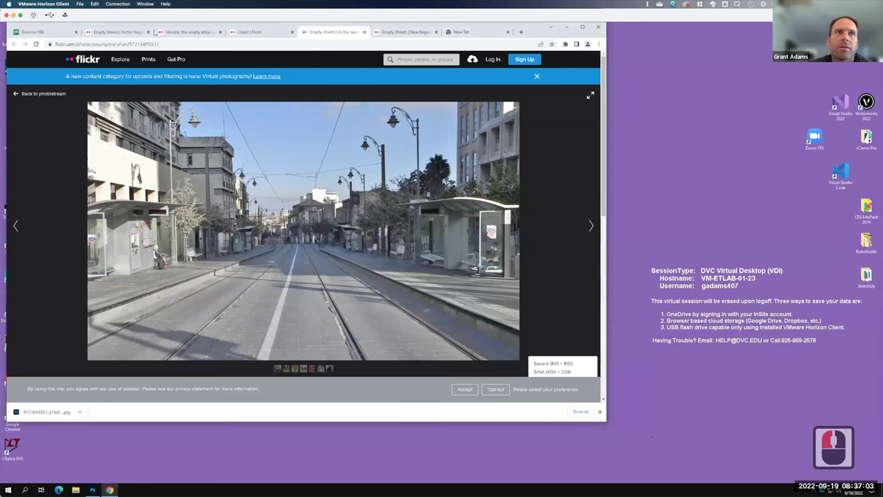
click(147, 32)
click(148, 31)
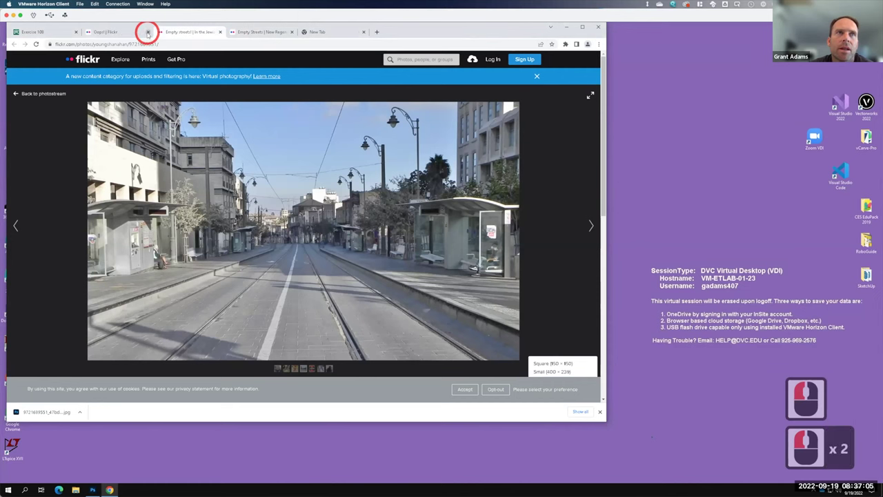
click(148, 32)
click(148, 32)
click(148, 32)
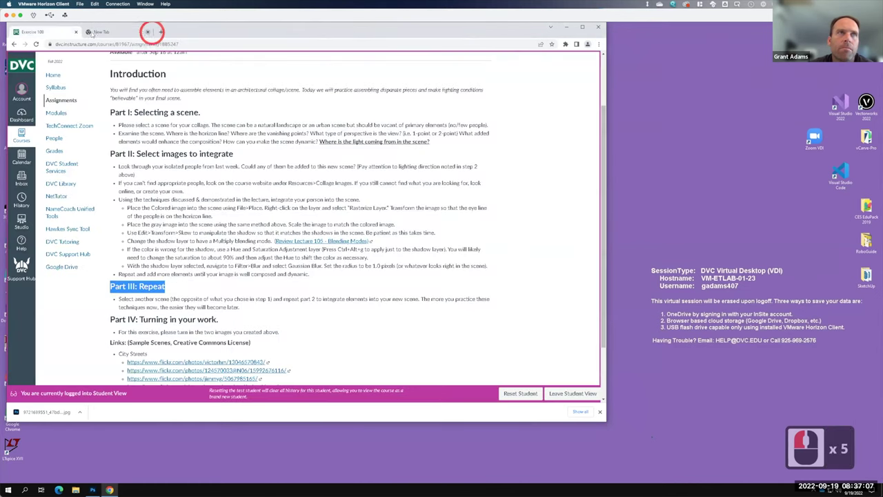
- Open the first three sample links under Landscapes on the Exercise 108 page in new tabs
key(F15)
scroll(276, 295, down, 5)
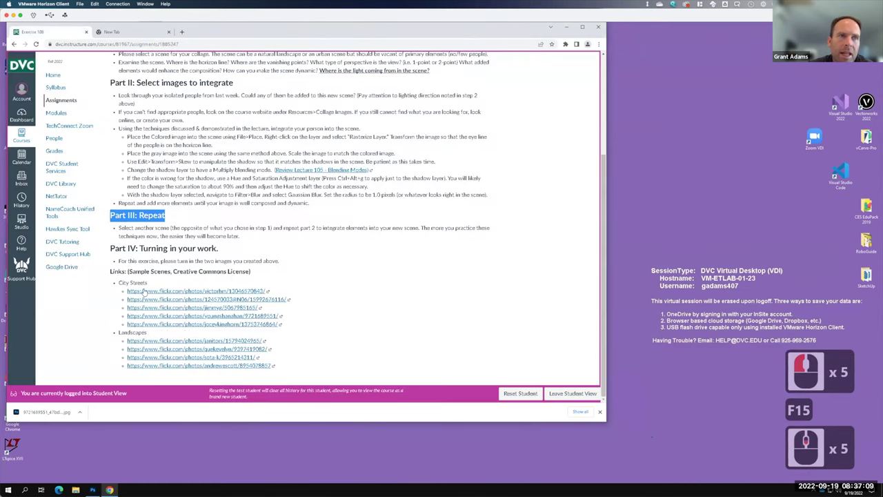
right_click(145, 341)
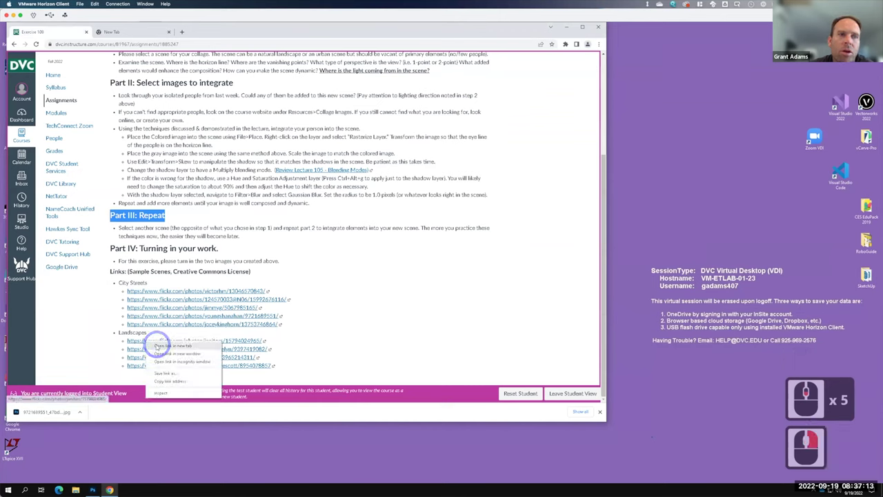
click(157, 345)
right_click(160, 350)
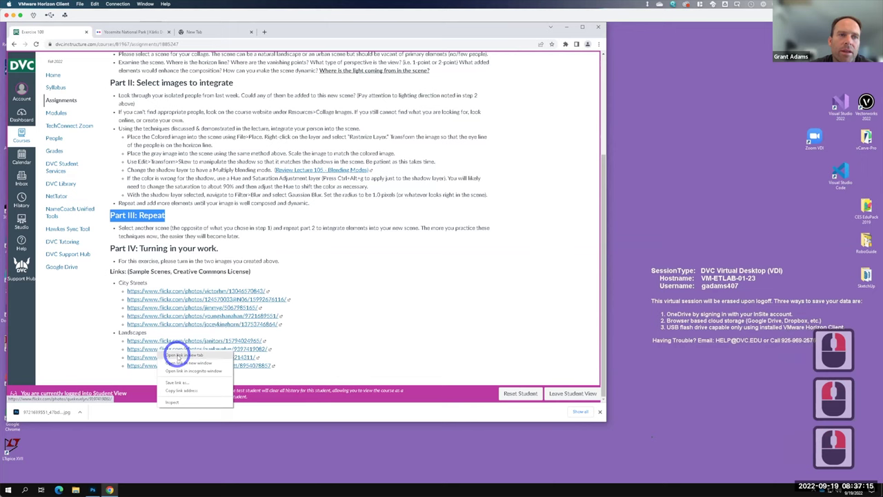
click(178, 354)
right_click(174, 357)
click(187, 362)
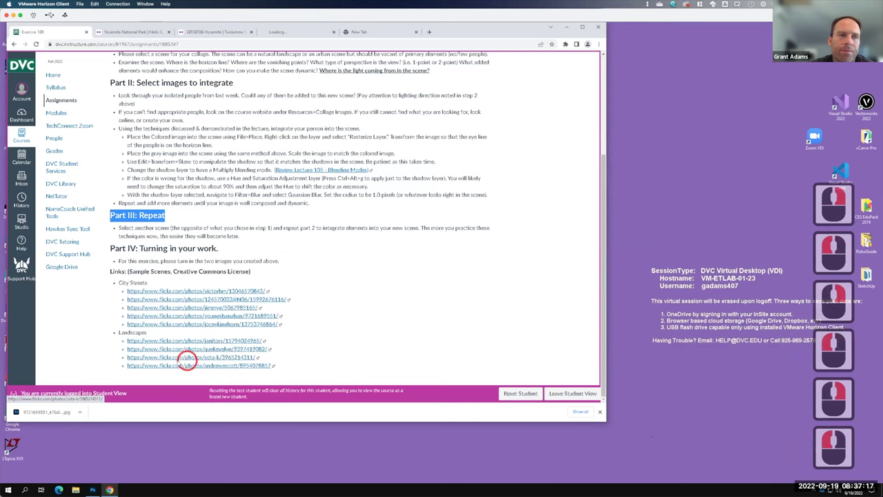
- Open the fourth Landscapes sample link in a new tab, view the first two landscape photos, and close the Tuolumne photo's tab
right_click(174, 364)
click(191, 370)
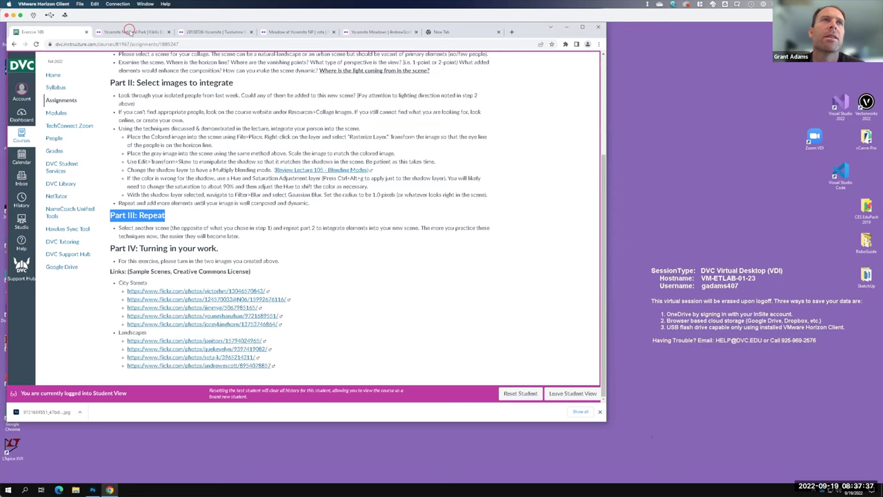
click(130, 31)
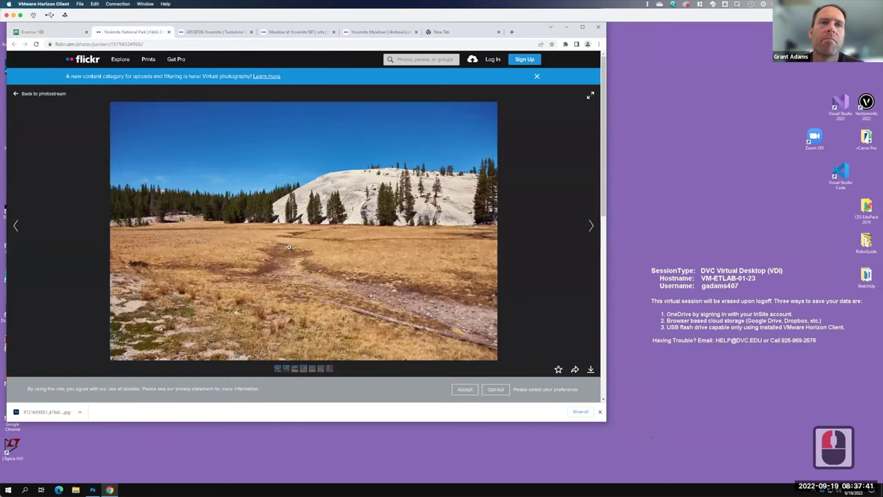
click(217, 32)
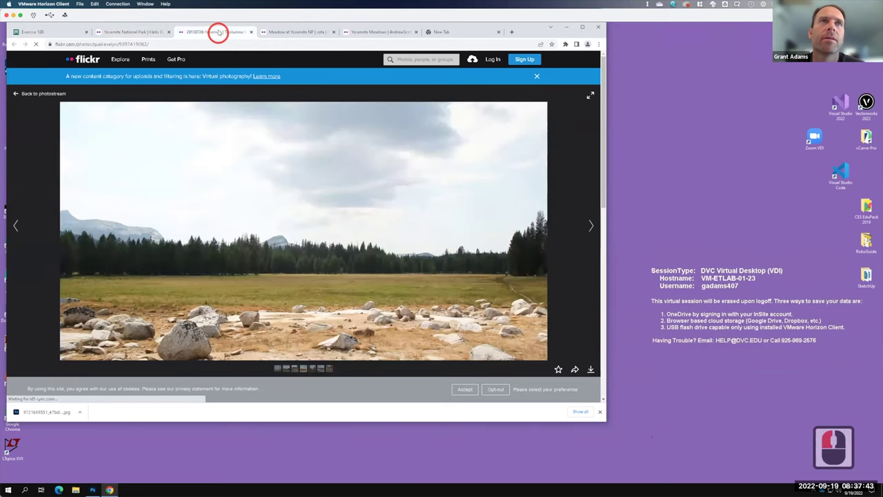
click(217, 32)
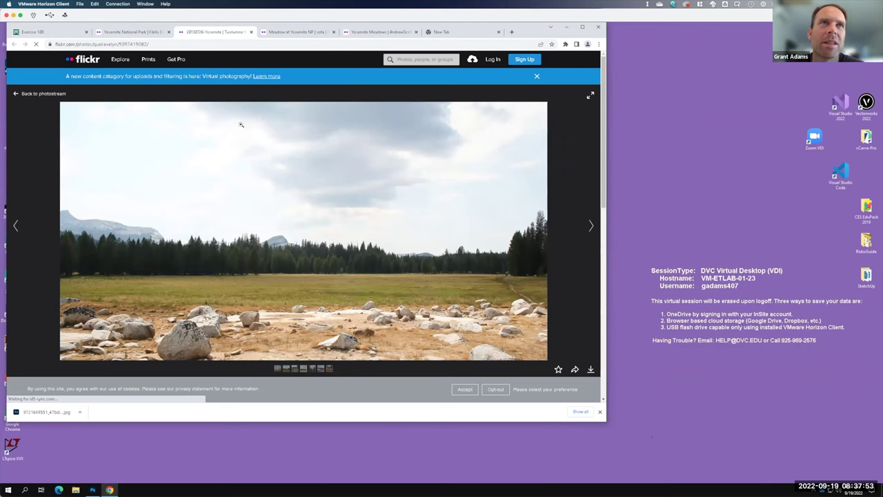
click(251, 32)
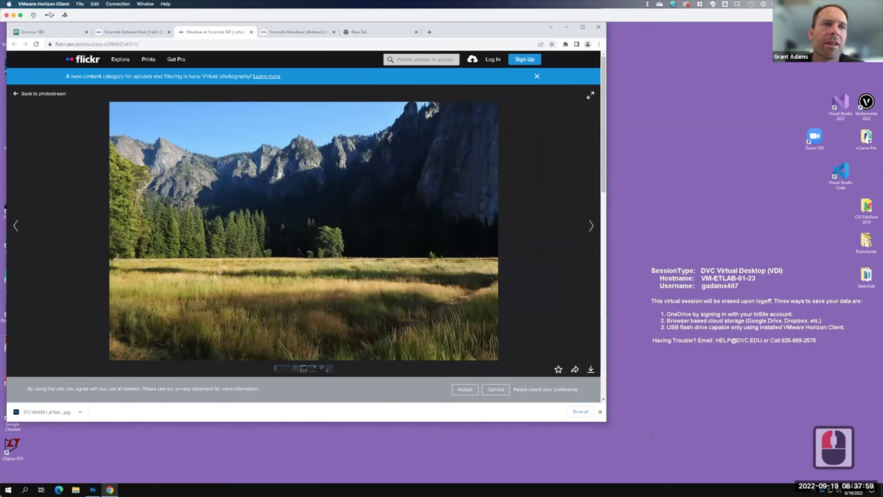
- Compare the remaining Yosemite photos and download the Meadow at Yosemite NP photo in its Original size
click(291, 31)
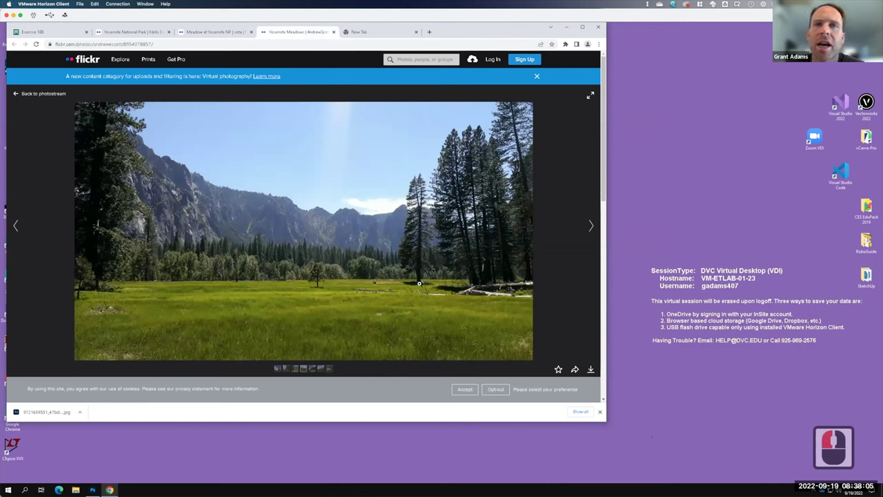
key(F15)
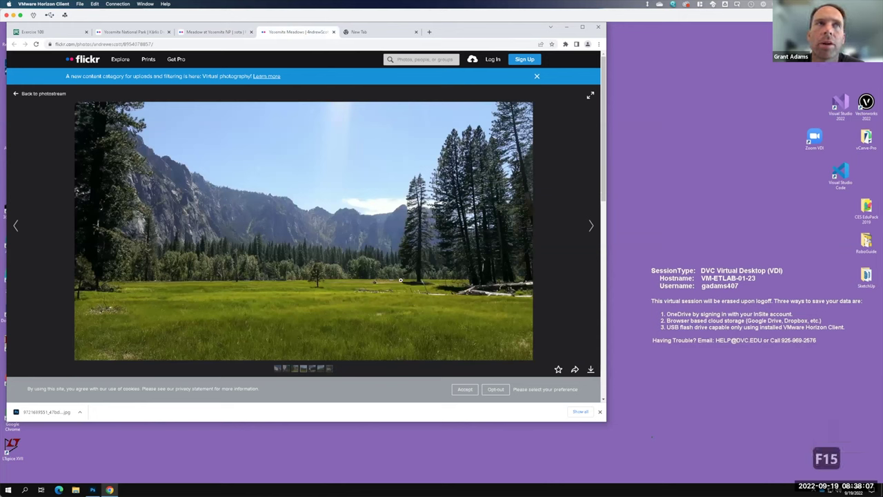
click(142, 31)
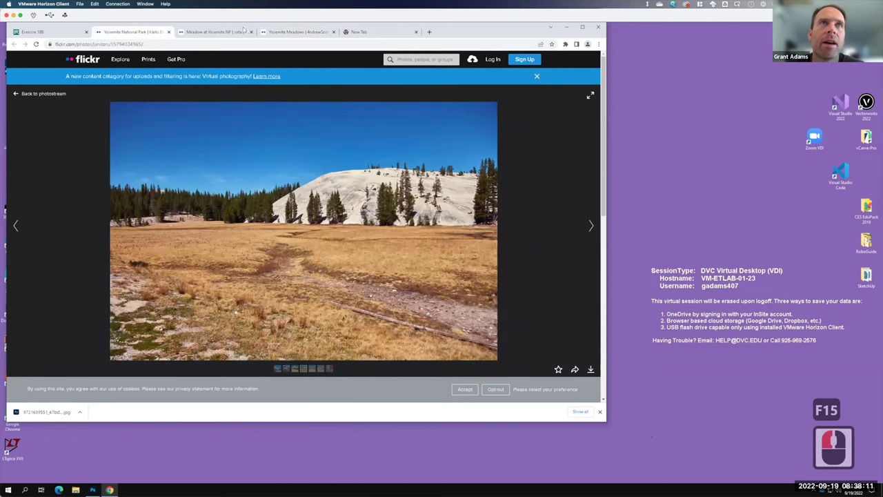
click(285, 31)
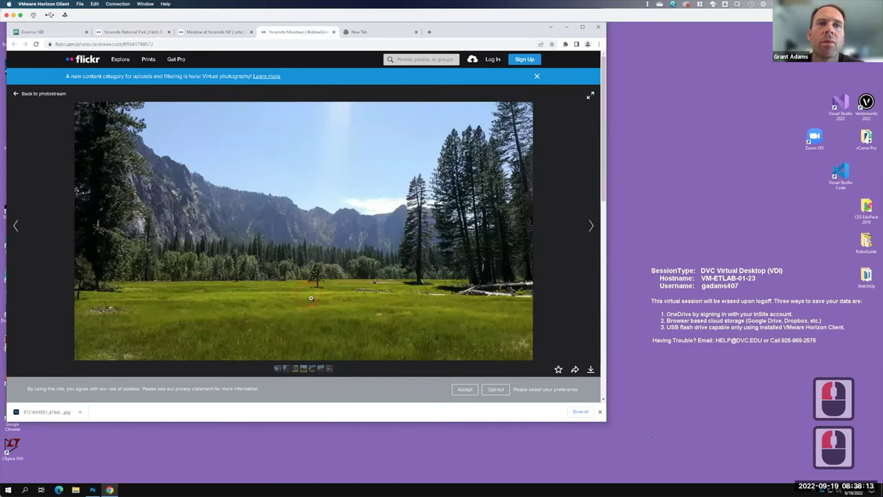
click(222, 32)
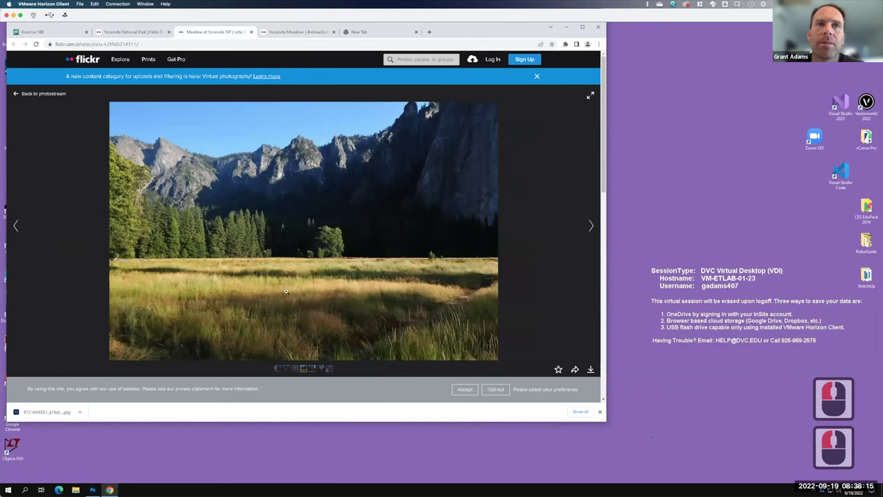
click(591, 370)
click(566, 345)
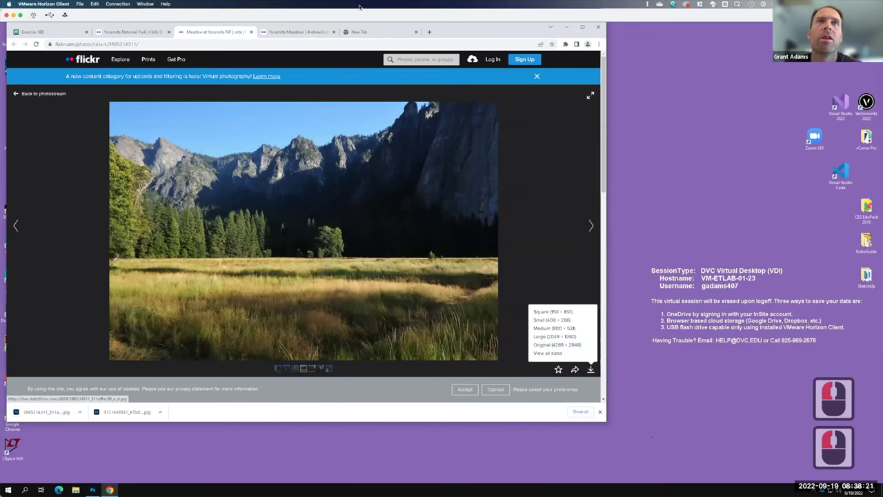
- Open a new blank browser tab
click(430, 33)
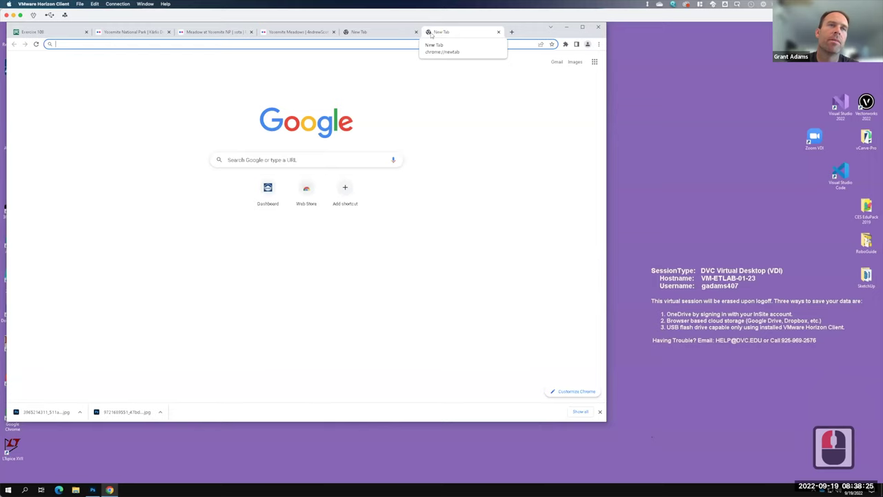
text(search)
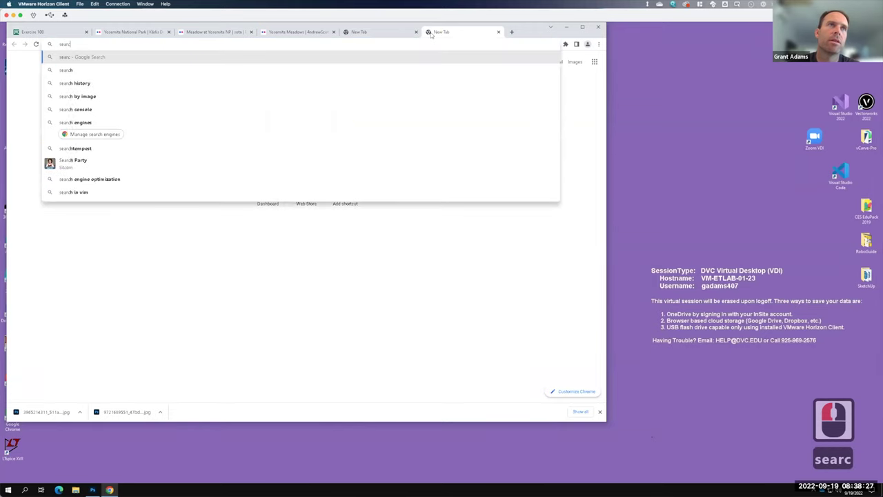
key(BackSpace)
key(BackSpace)
key(BackSpace)
key(BackSpace)
key(BackSpace)
key(BackSpace)
key(BackSpace)
key(BackSpace)
key(BackSpace)
key(BackSpace)
key(BackSpace)
key(BackSpace)
key(BackSpace)
key(BackSpace)
key(BackSpace)
- Search Google for "unsplash" and open the Unsplash website from the results
text(u)
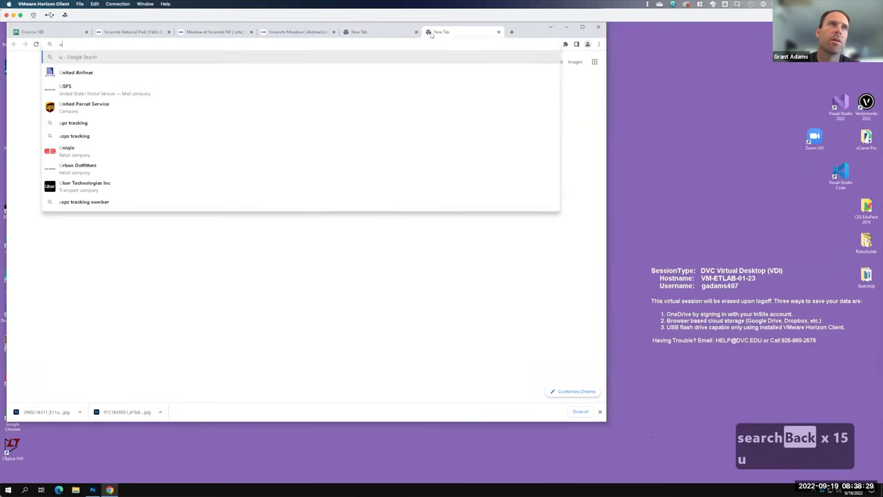
text(nsplash)
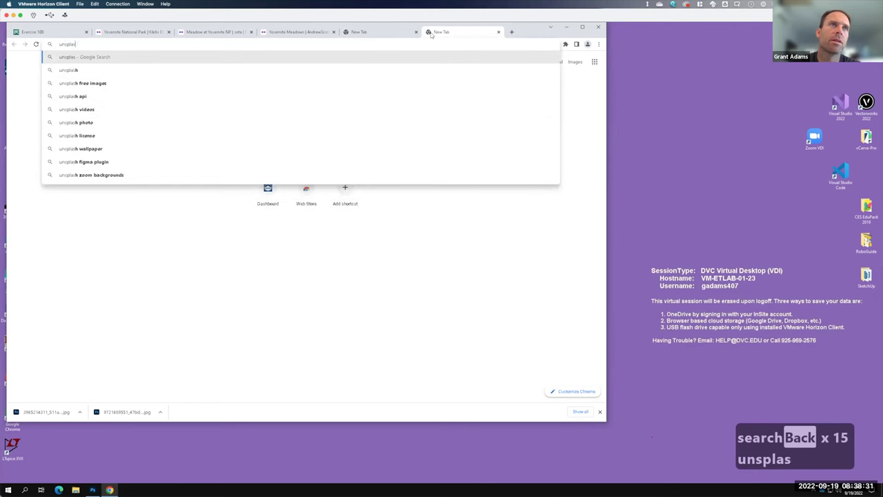
key(Return)
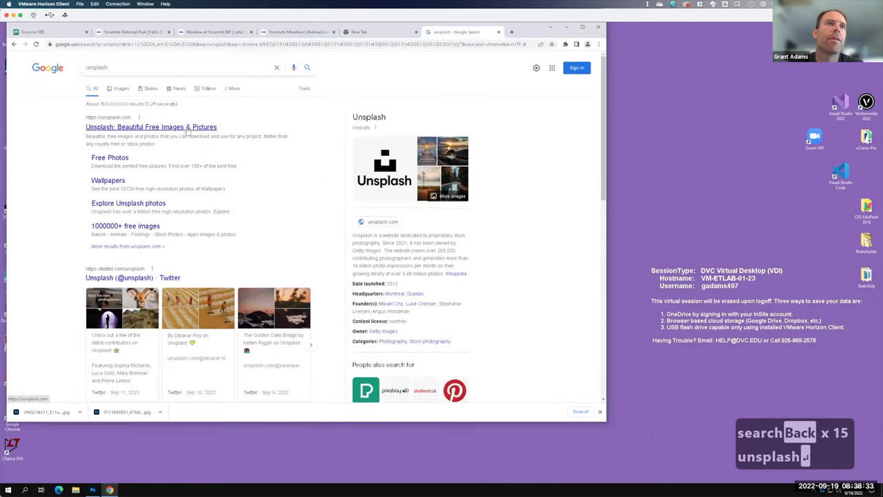
click(187, 129)
- Search Unsplash for "grassy meadow" photos
click(213, 199)
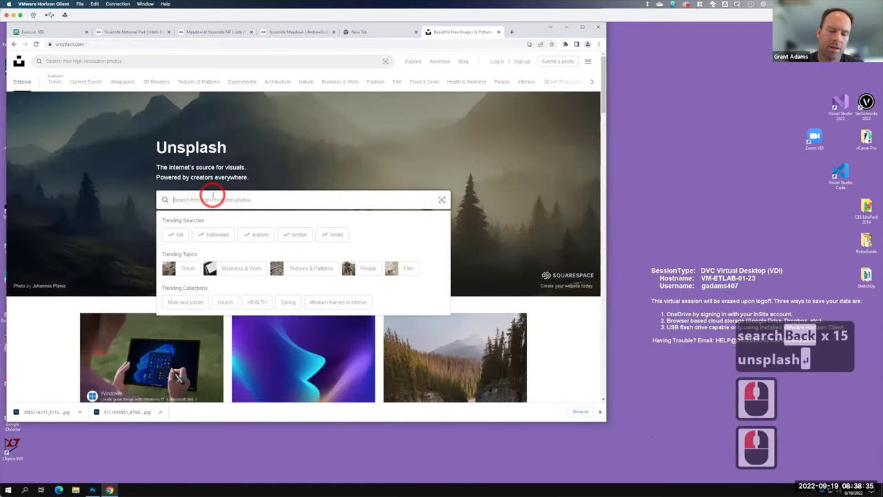
text(grassy meadow)
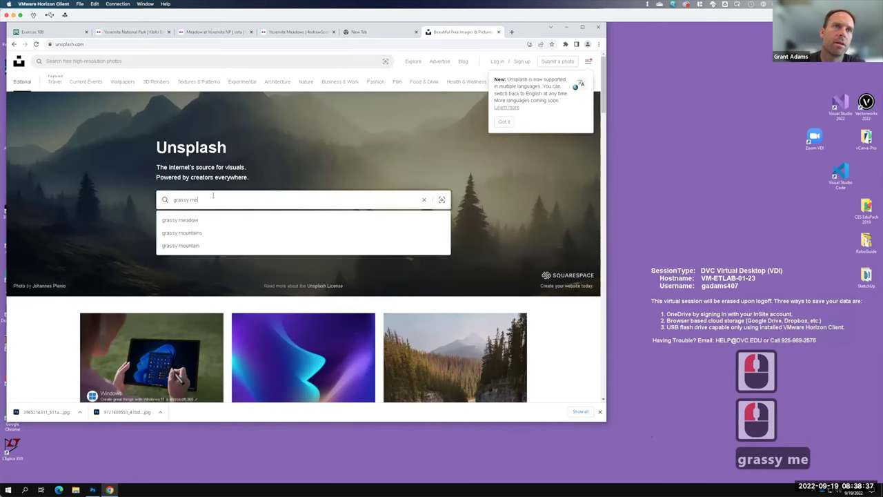
key(Return)
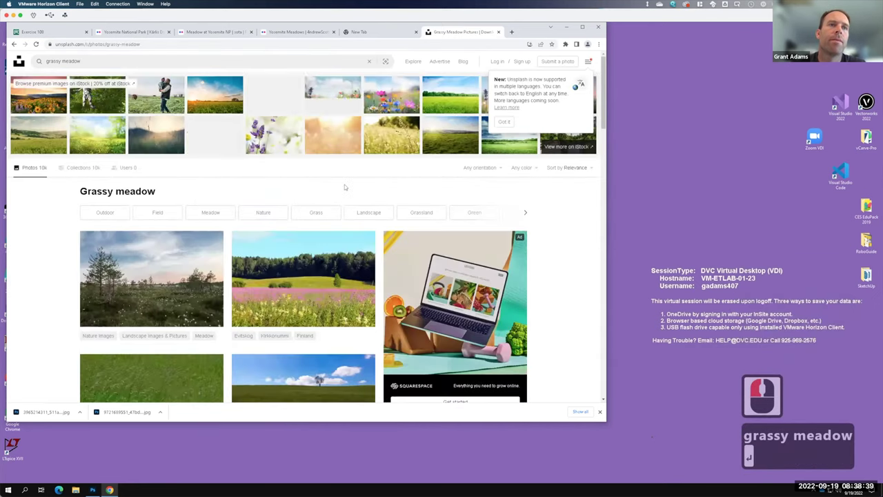
- Browse the grassy meadow results and open the photo of a person in a red jacket standing in a field
scroll(364, 166, down, 8)
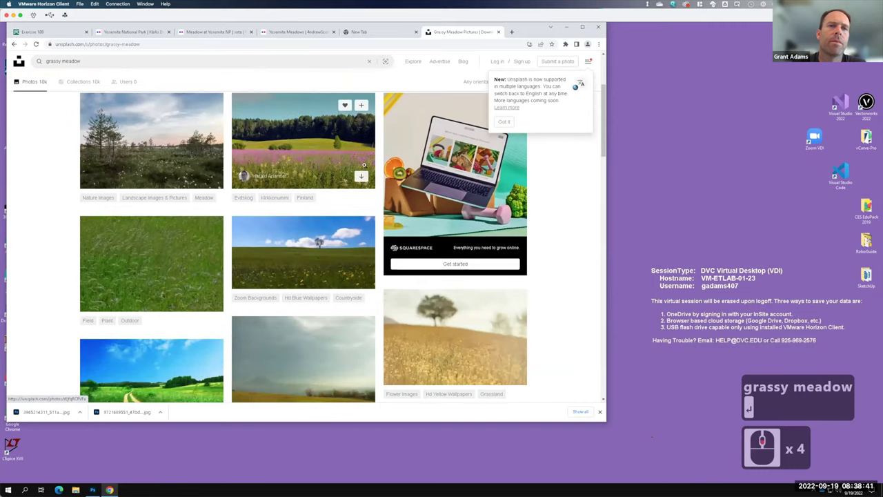
scroll(364, 165, down, 4)
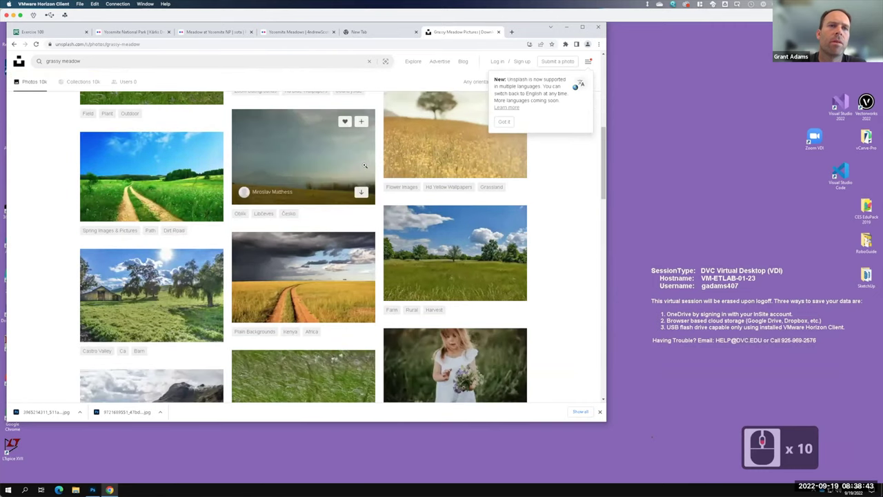
scroll(364, 165, down, 7)
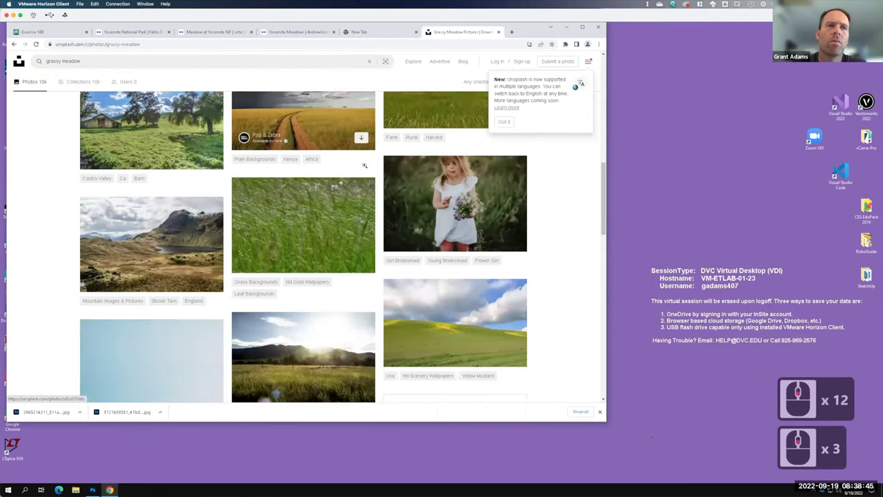
scroll(364, 165, down, 2)
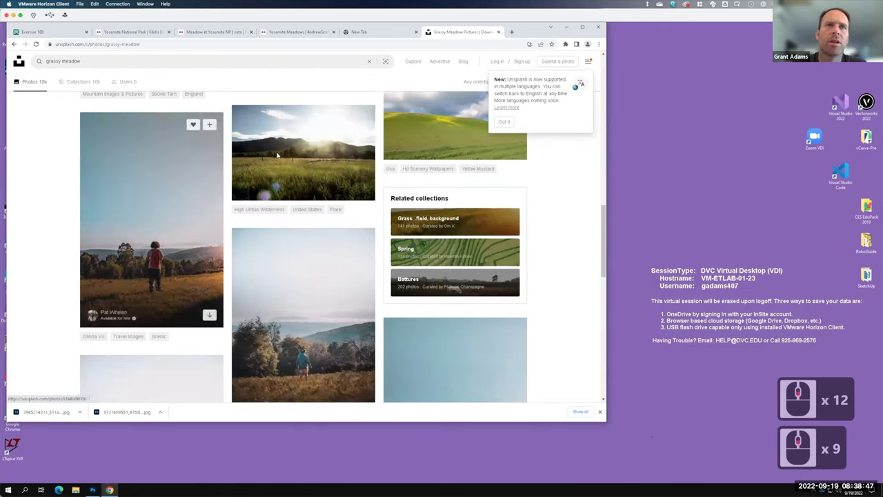
scroll(336, 198, down, 7)
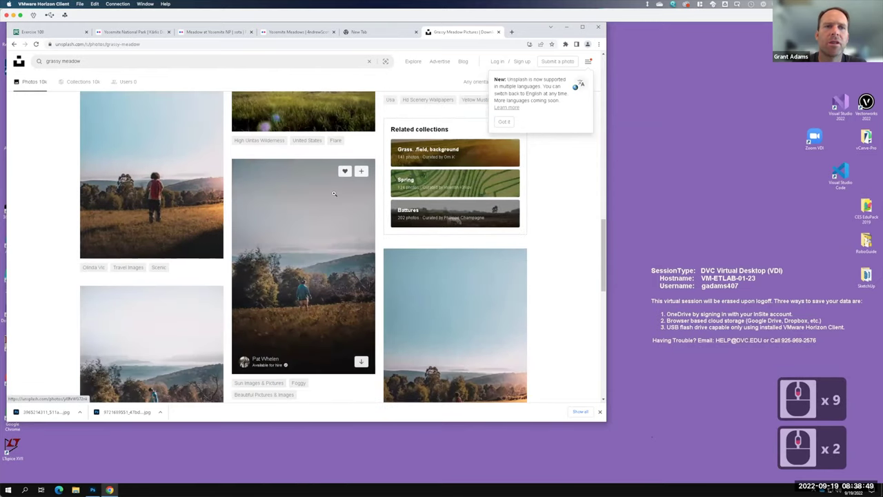
scroll(495, 232, down, 1)
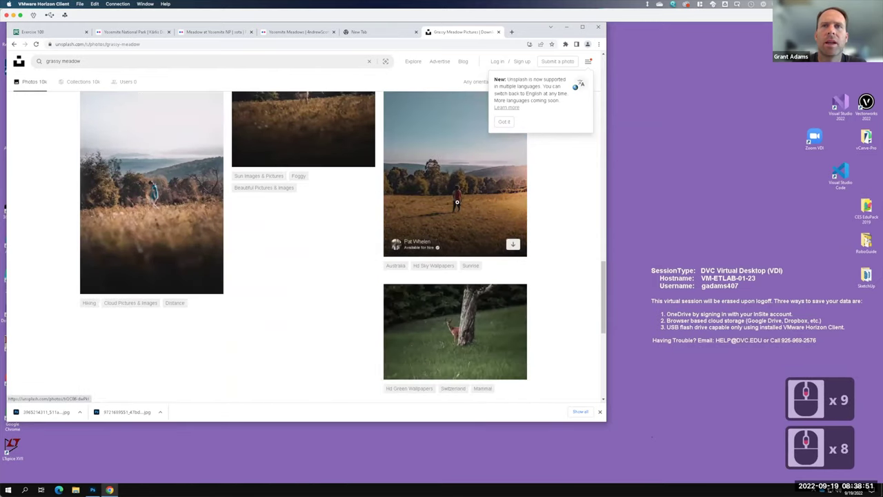
click(481, 197)
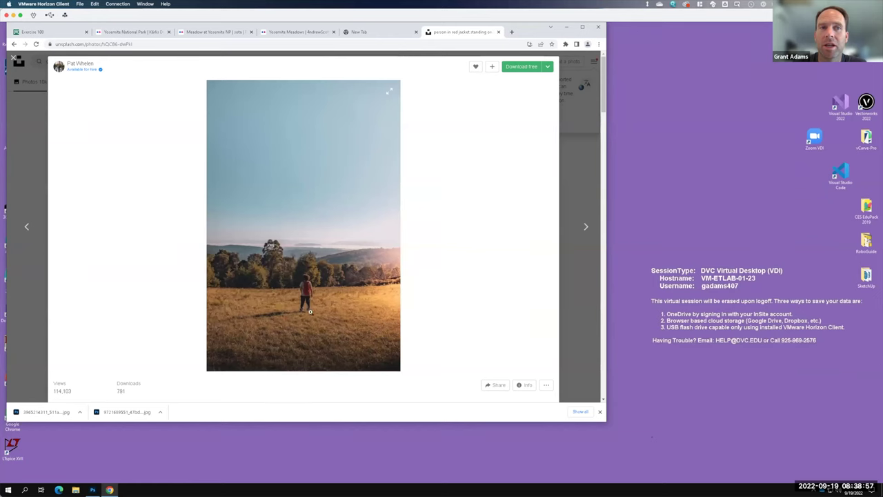
- Close the red jacket photo and look through more of the grassy meadow results for scene options
click(577, 154)
scroll(543, 162, down, 4)
scroll(542, 162, down, 14)
scroll(542, 166, down, 10)
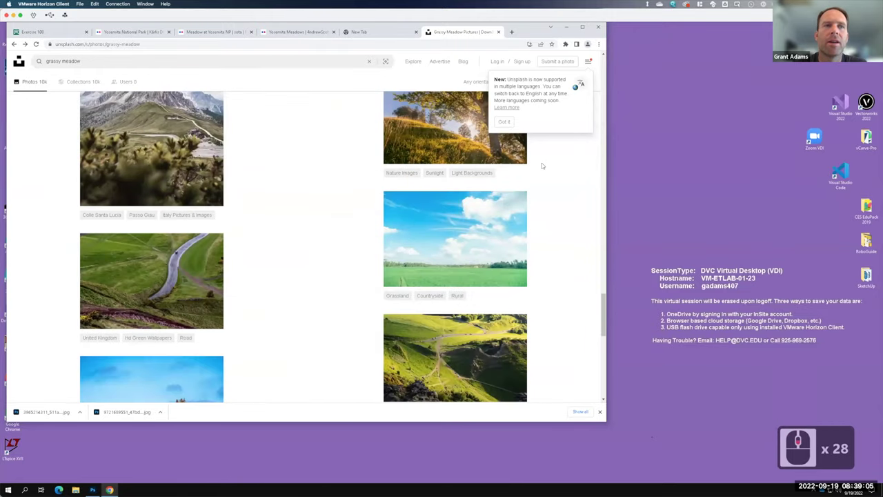
key(F15)
scroll(541, 163, down, 2)
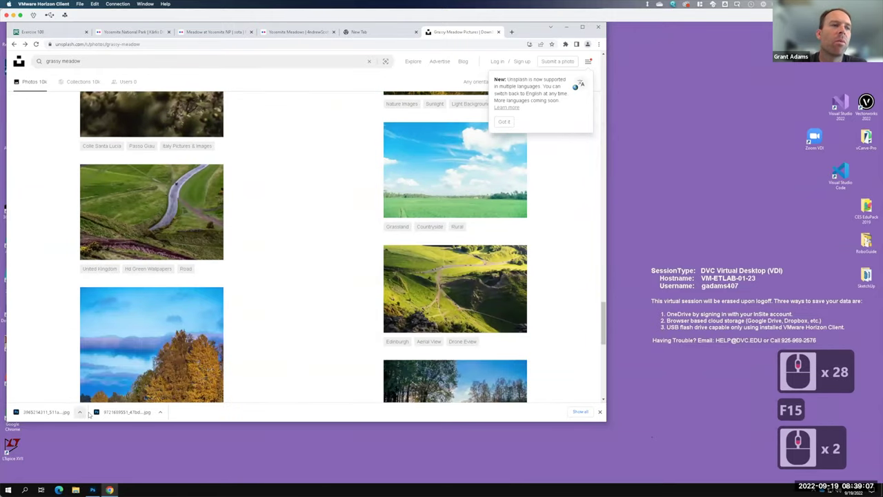
- Show the downloaded Yosemite meadow photo in its folder and open it with Photoshop
click(79, 412)
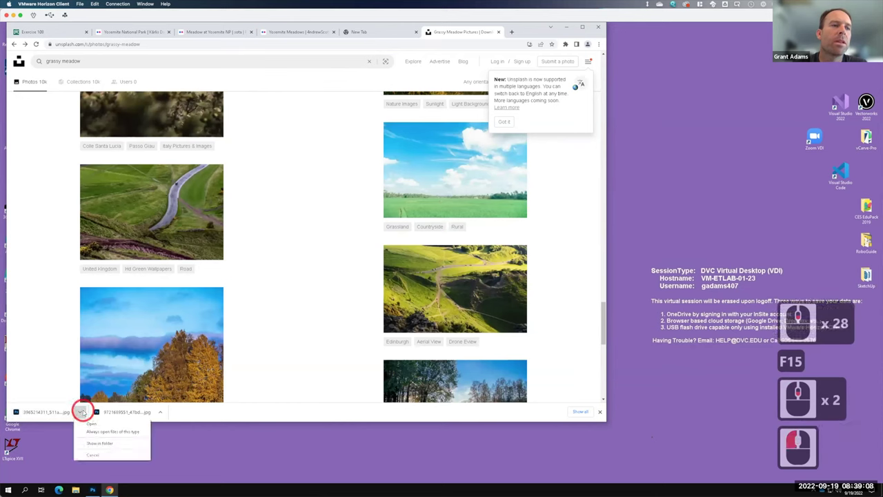
click(96, 445)
right_click(321, 168)
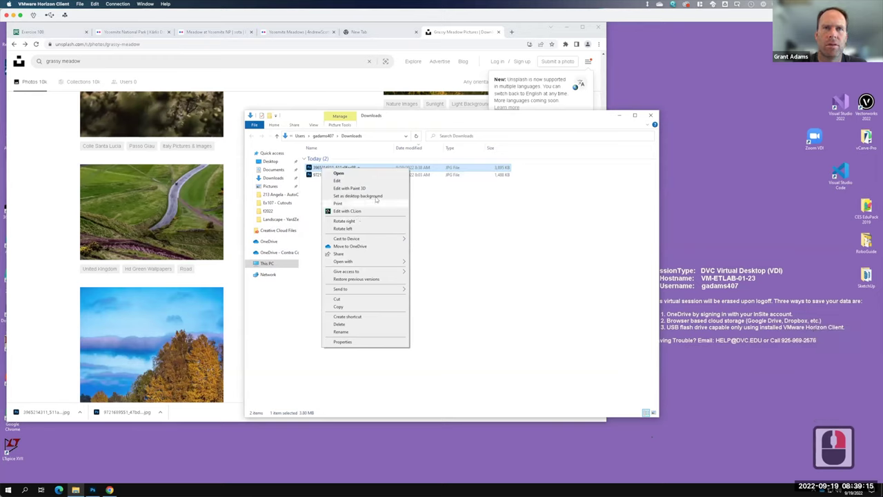
mouse_move(380, 262)
click(428, 269)
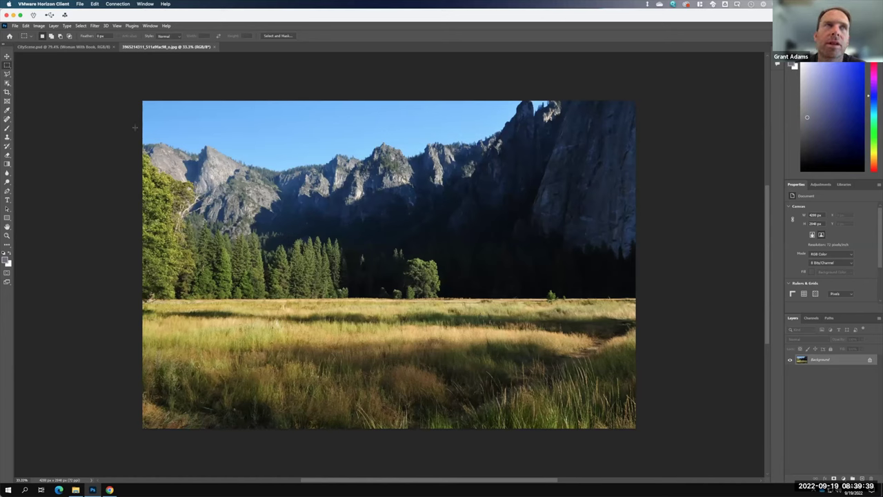
- Open Woman_Walking_color (2) from the Ex107 - Cutouts folder for viewing and dismiss the SketchBook membership window
click(75, 490)
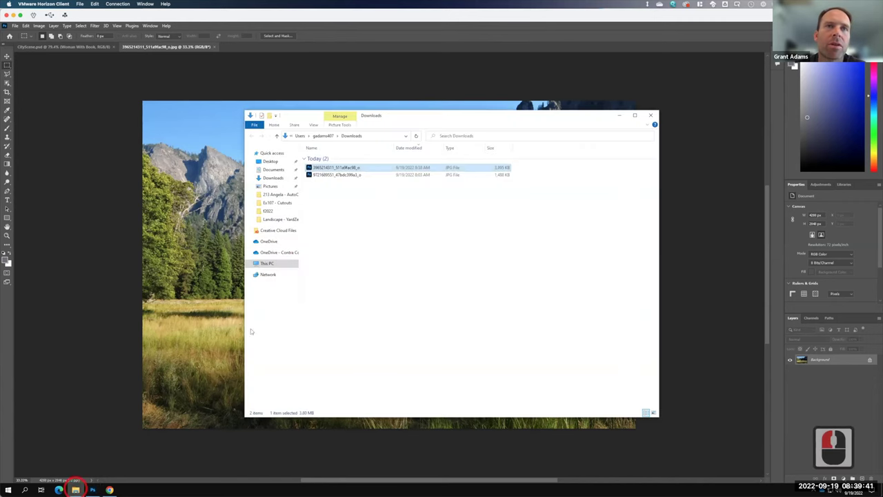
click(277, 202)
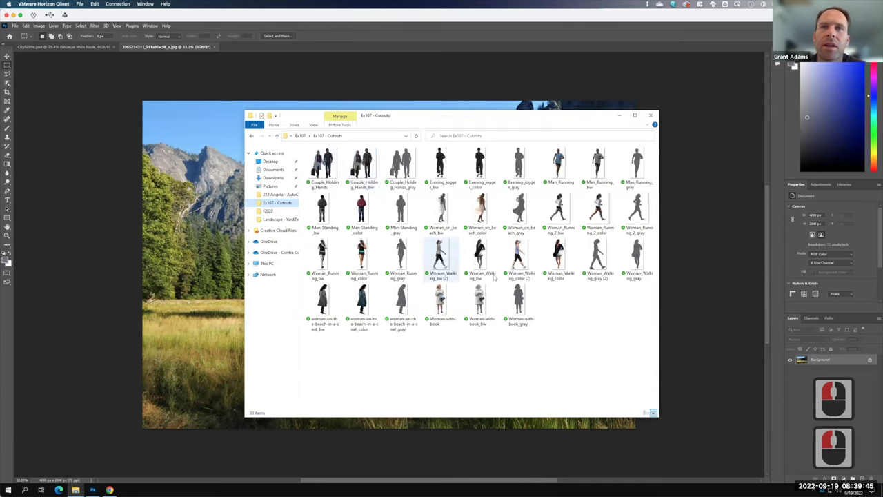
double_click(519, 255)
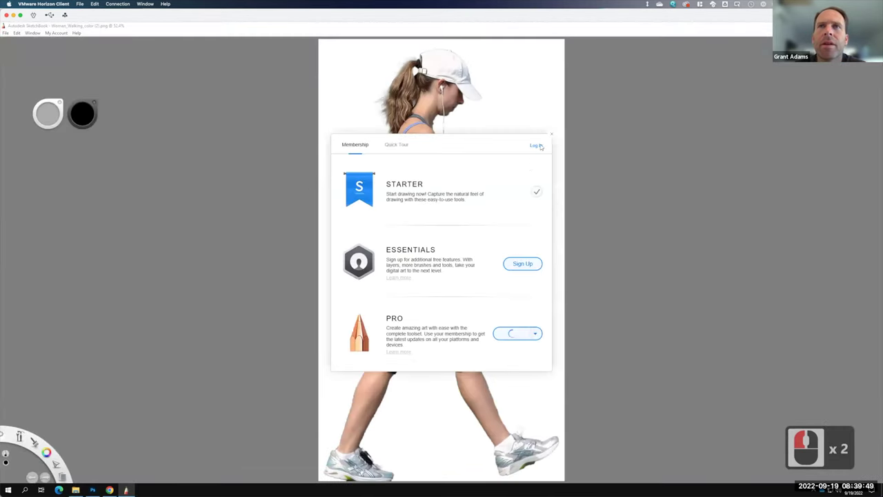
click(565, 134)
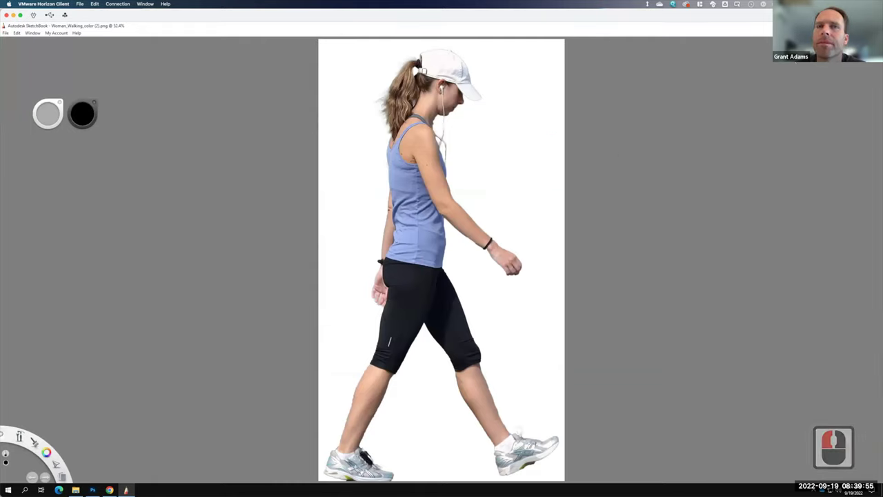
- Close the walking woman cutout in view, look at Woman_Walking_color without the membership window, and close the viewer again
key(alt+F4)
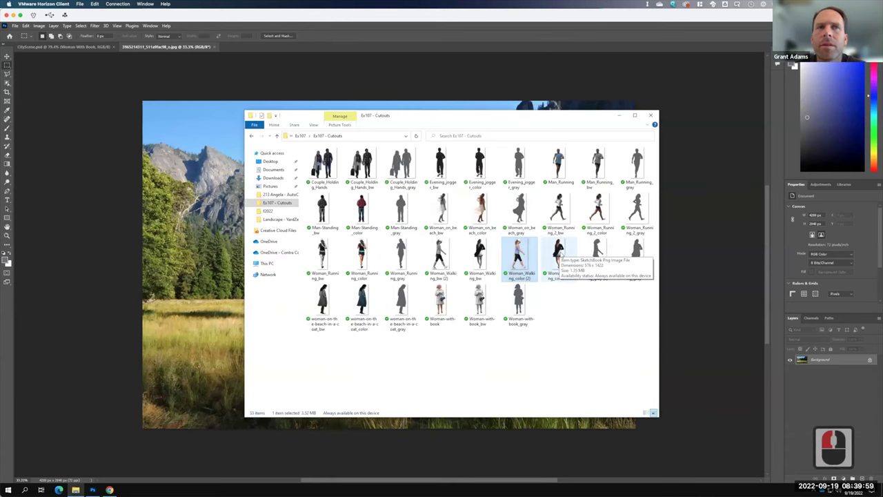
double_click(559, 255)
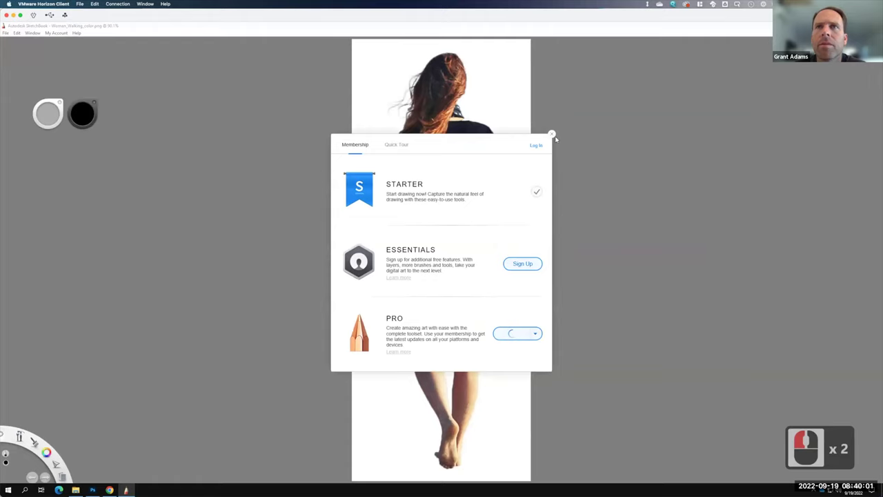
click(551, 134)
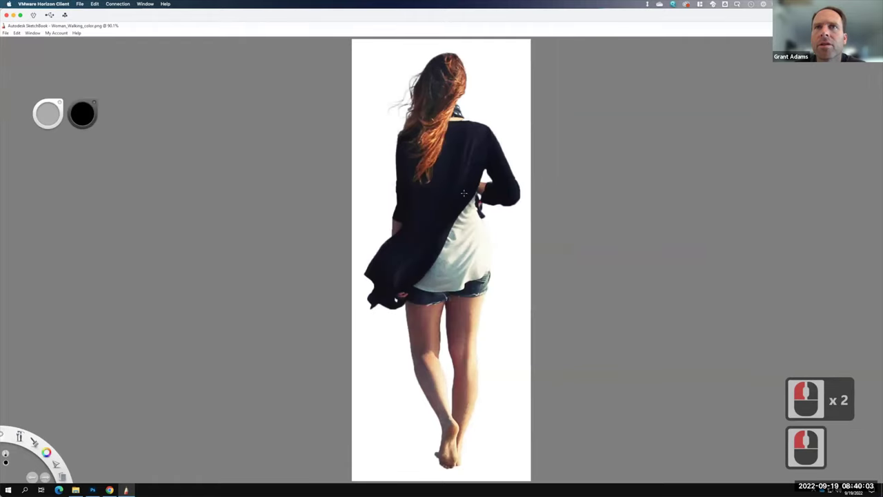
key(F15)
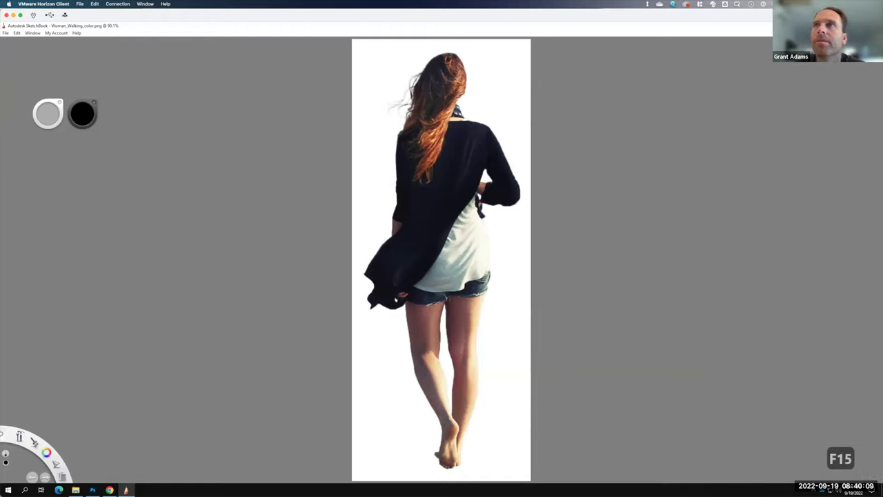
click(739, 44)
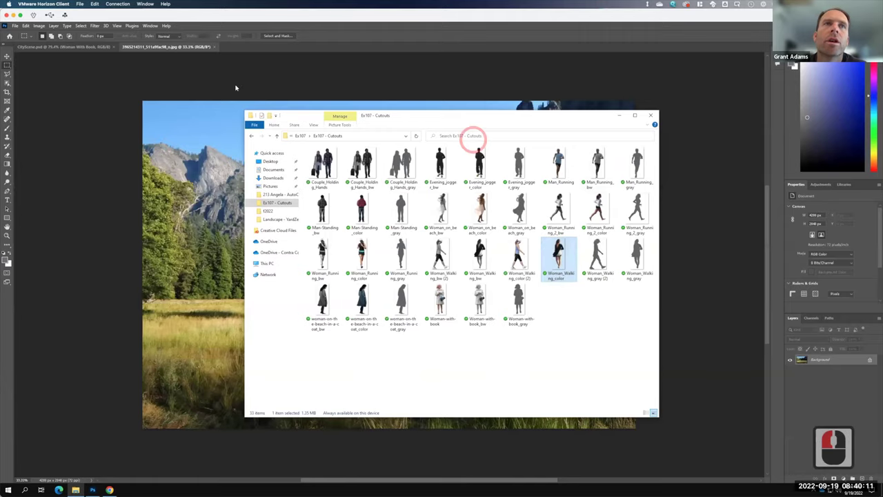
- Return to Photoshop and place Woman_Walking_color from the Ex107 - Cutouts folder as an embedded image in the meadow photo
click(235, 86)
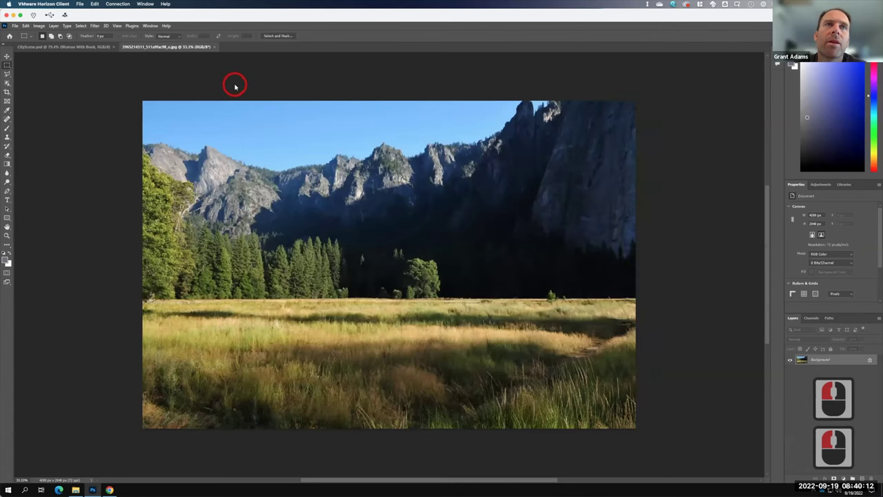
click(15, 27)
click(40, 164)
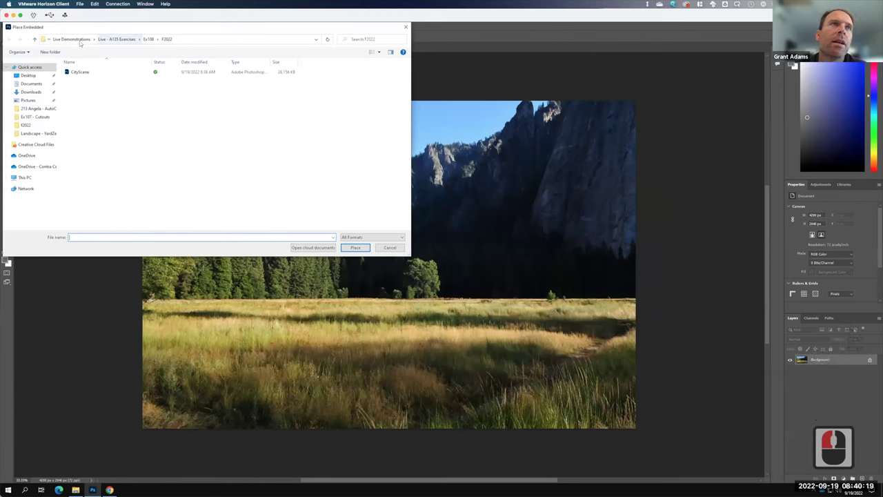
click(63, 118)
click(198, 132)
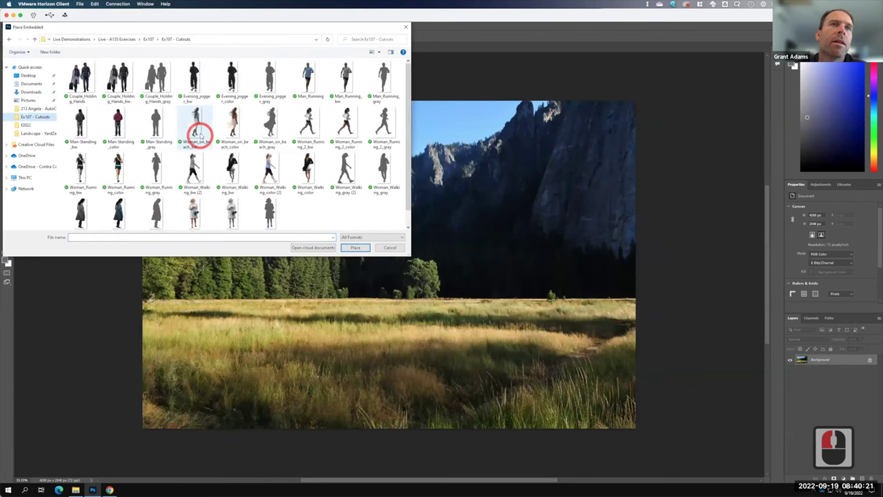
click(308, 168)
click(367, 249)
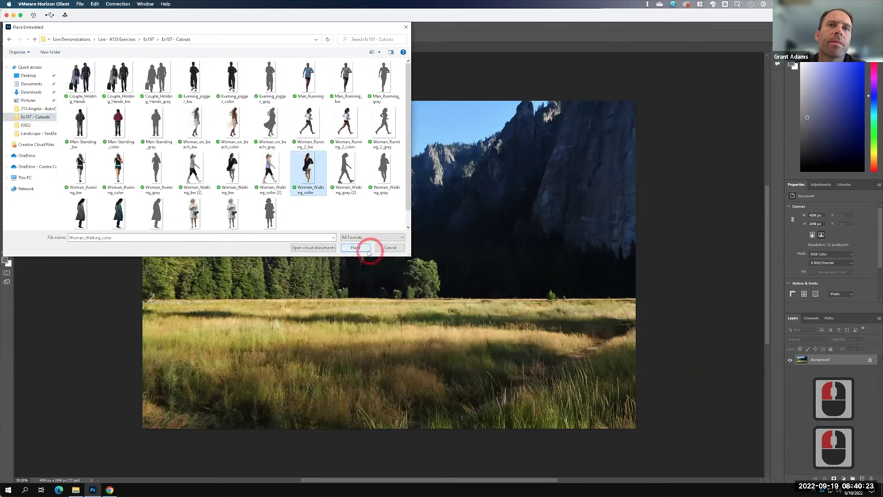
click(367, 248)
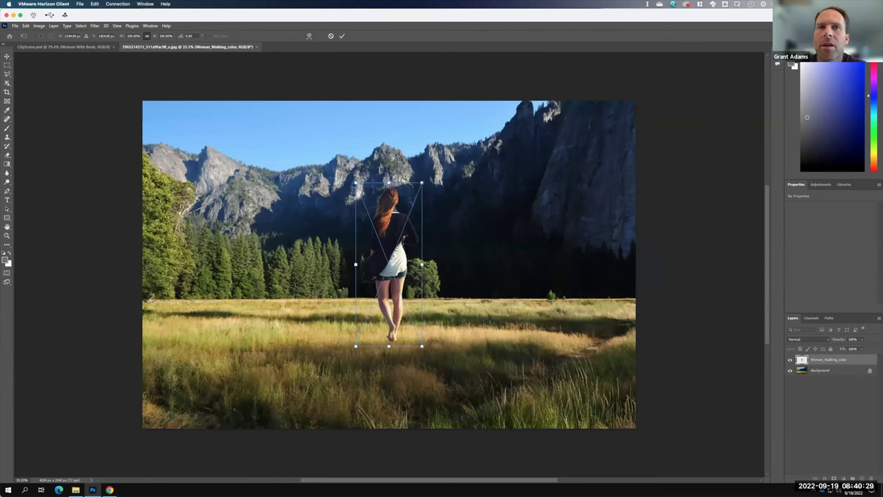
- Scale the woman cutout down to about 49% and move it over the grass in front of the pine trees
drag(420, 183, 383, 277)
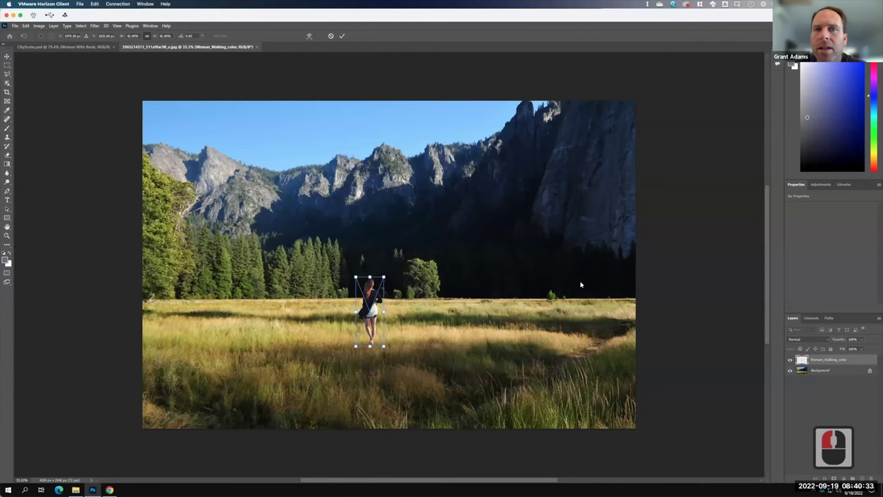
drag(354, 346, 452, 388)
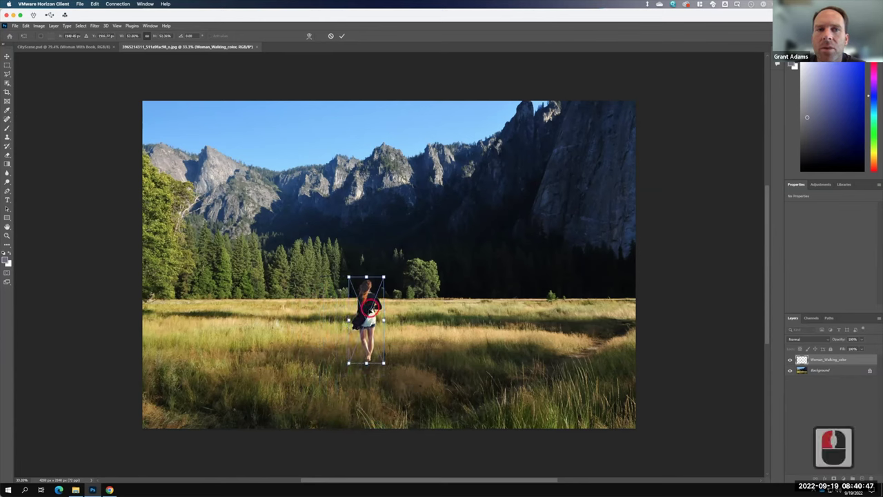
drag(370, 308, 367, 310)
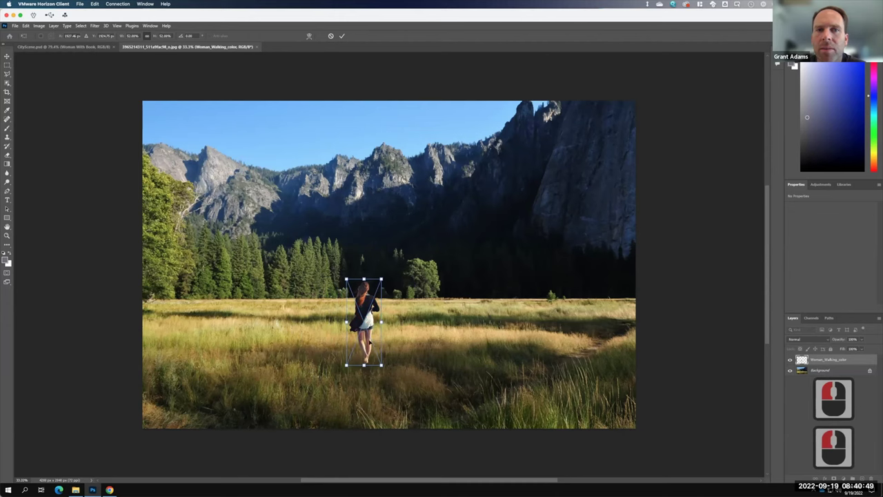
drag(381, 365, 379, 361)
drag(363, 311, 363, 314)
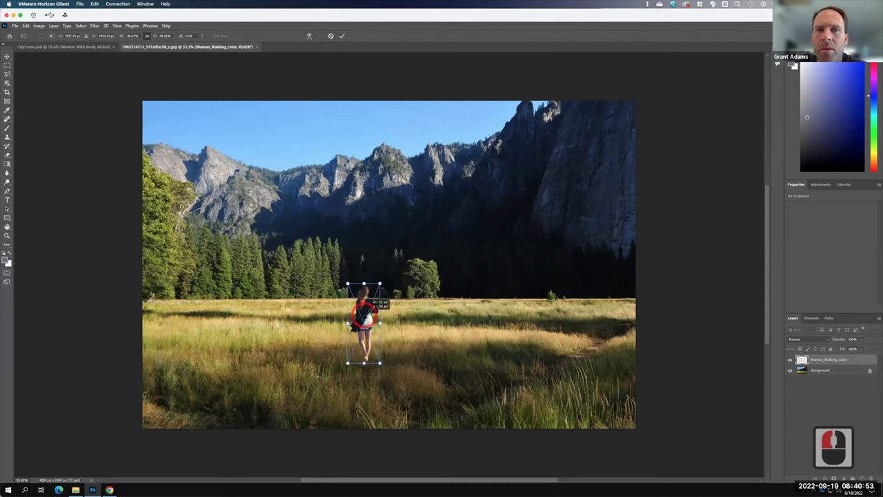
click(511, 378)
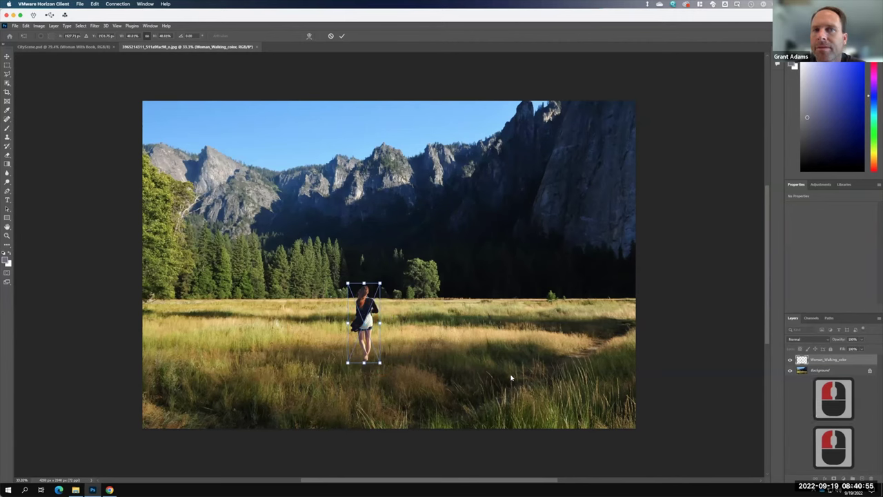
drag(366, 311, 303, 294)
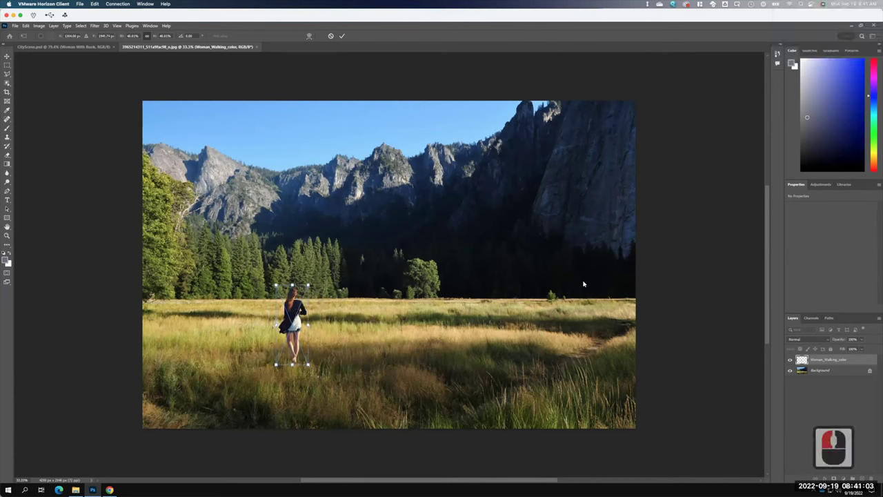
key(F15)
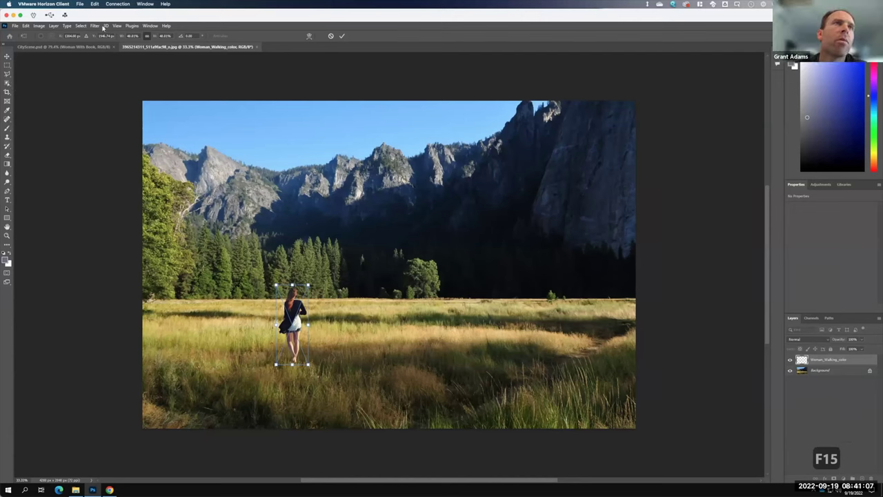
- Commit the placed woman cutout, fit the whole photo on screen and show the rulers
click(39, 26)
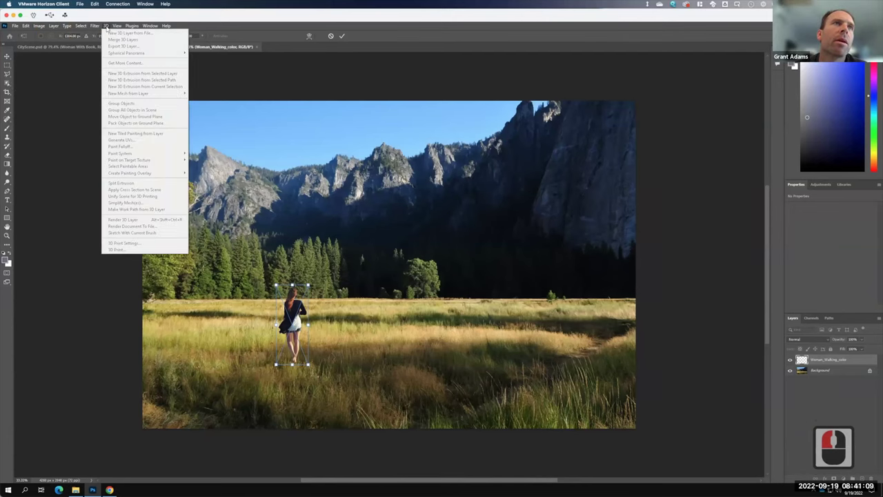
click(116, 25)
click(134, 128)
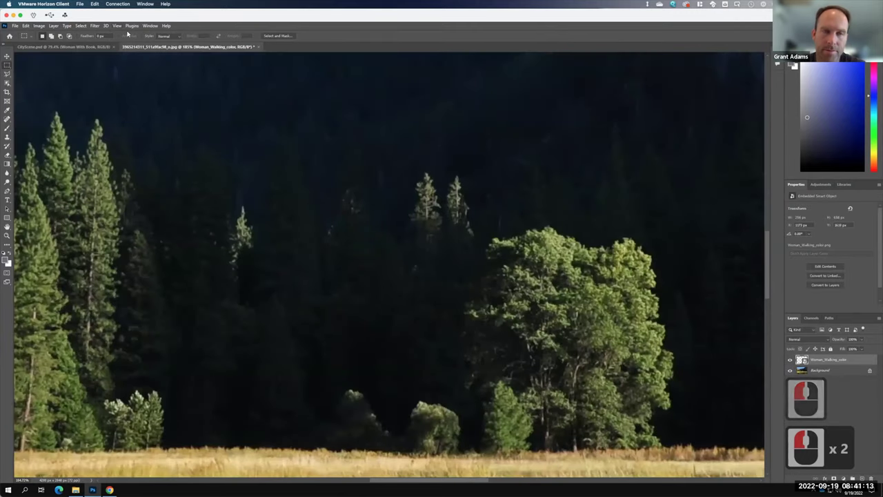
key(ctrl+0)
click(107, 26)
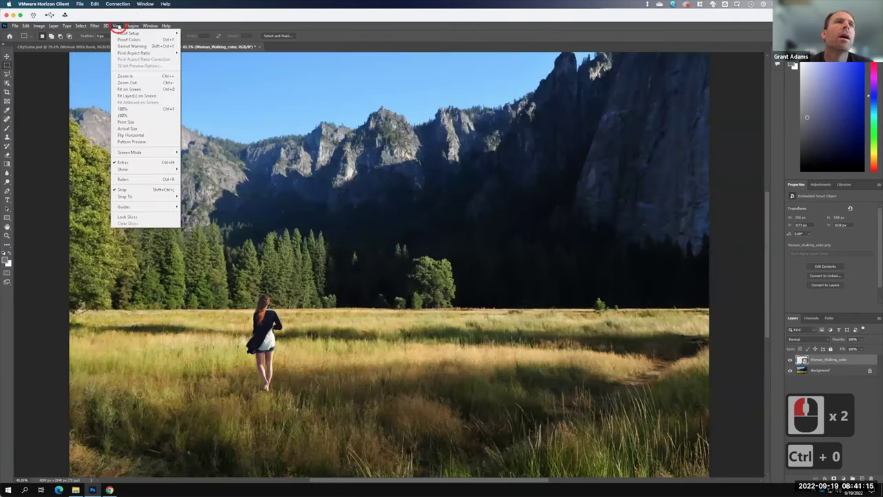
mouse_move(129, 35)
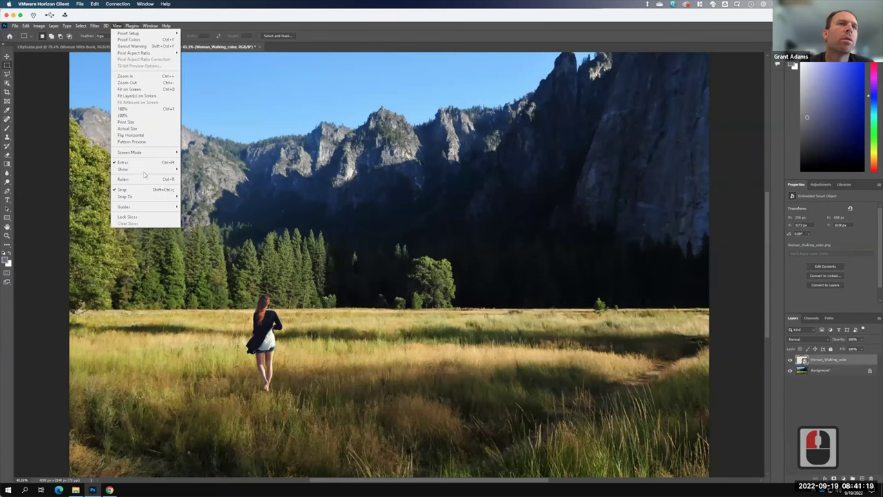
click(143, 180)
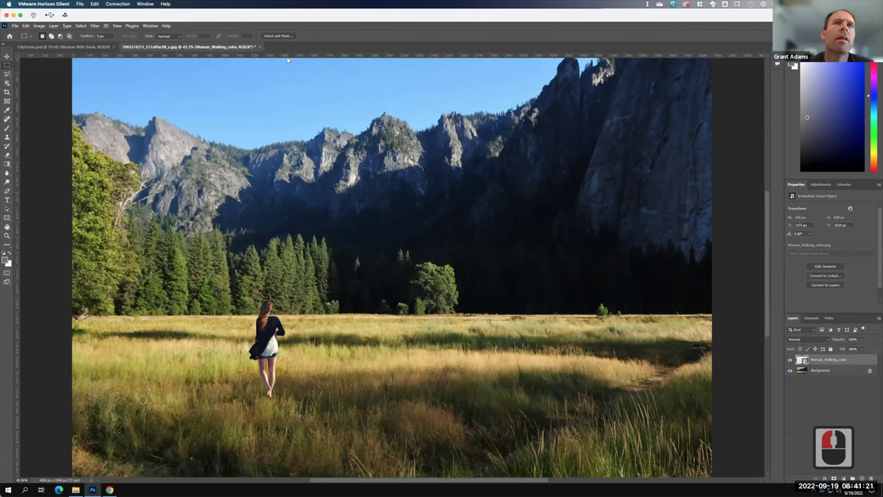
- Add a horizontal guide along the horizon, just above the far edge of the meadow
drag(289, 58, 541, 314)
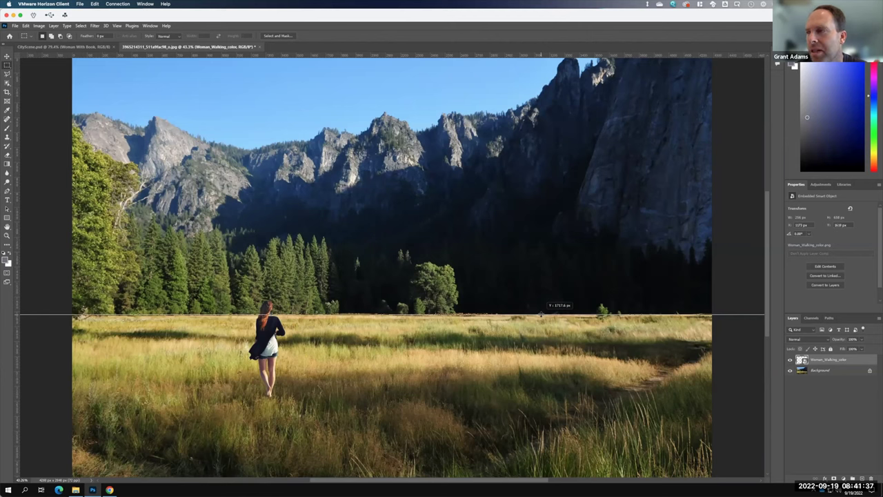
mouse_move(541, 315)
mouse_down()
mouse_move(541, 303)
mouse_move(542, 315)
mouse_up()
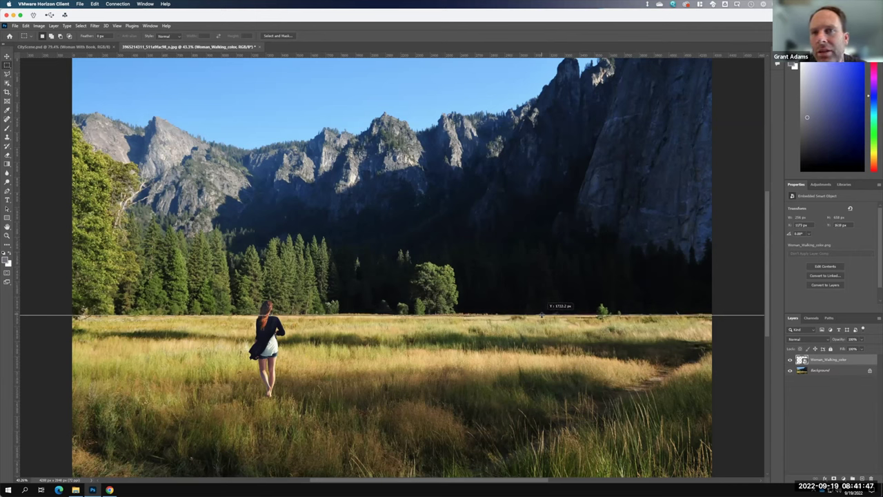
drag(542, 315, 542, 310)
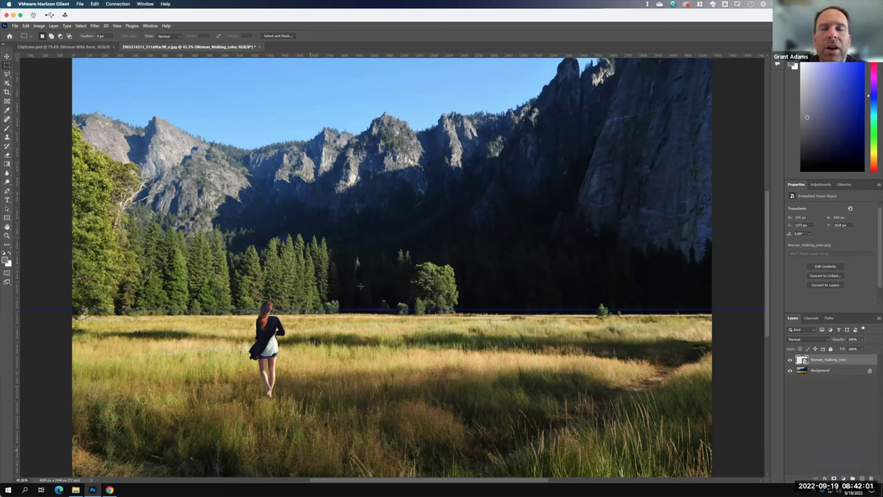
key(F15)
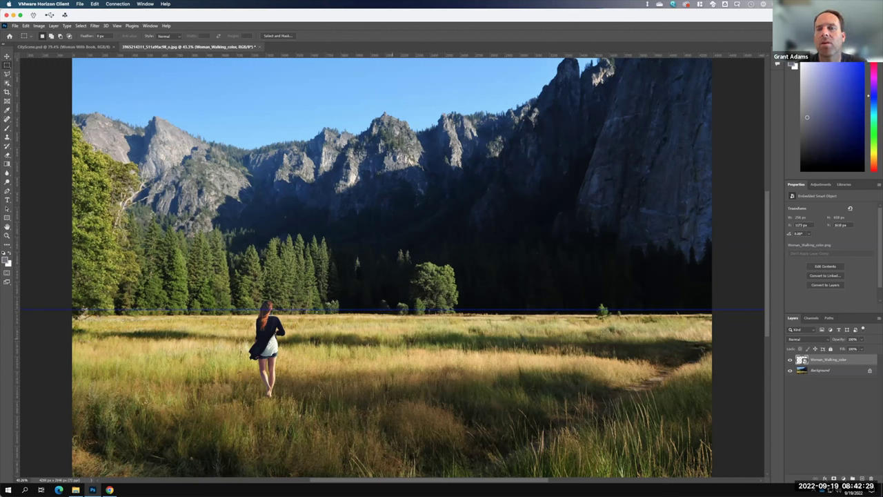
click(344, 55)
mouse_move(344, 55)
mouse_down()
mouse_move(384, 315)
mouse_move(348, 52)
mouse_up()
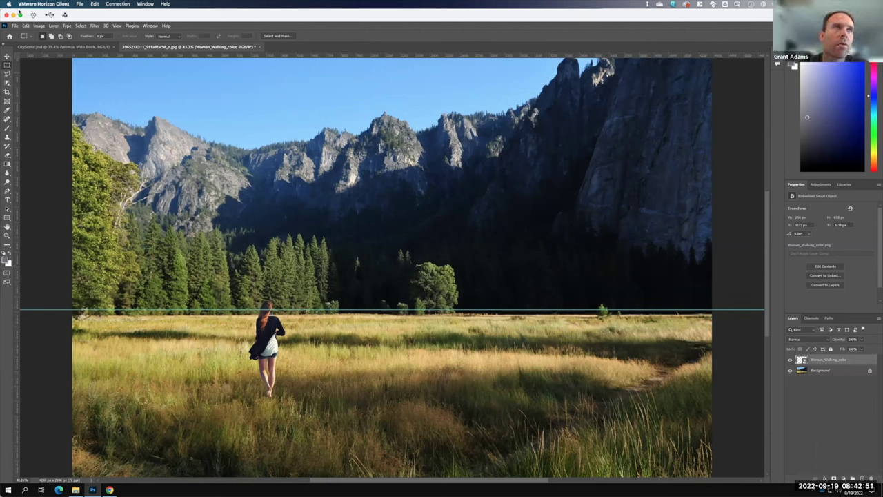
- Free Transform the woman cutout to about 47%, keeping her feet in place and lowering her head towards the horizon guide
click(25, 25)
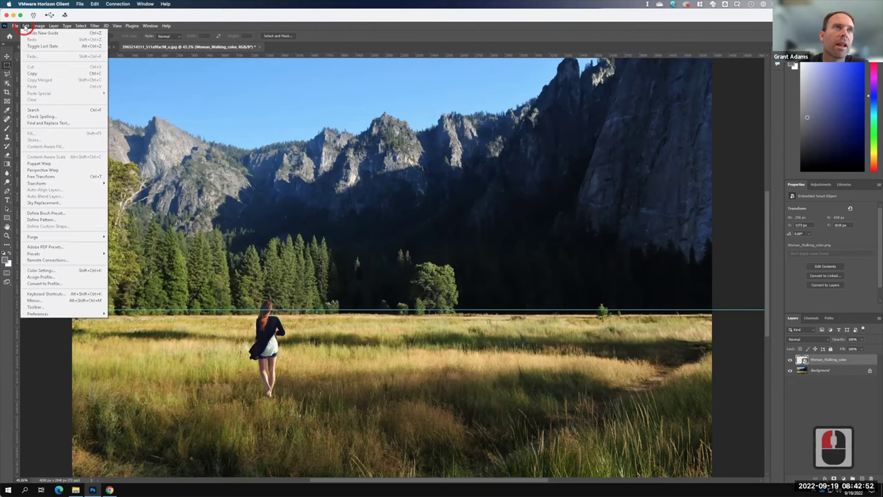
click(40, 176)
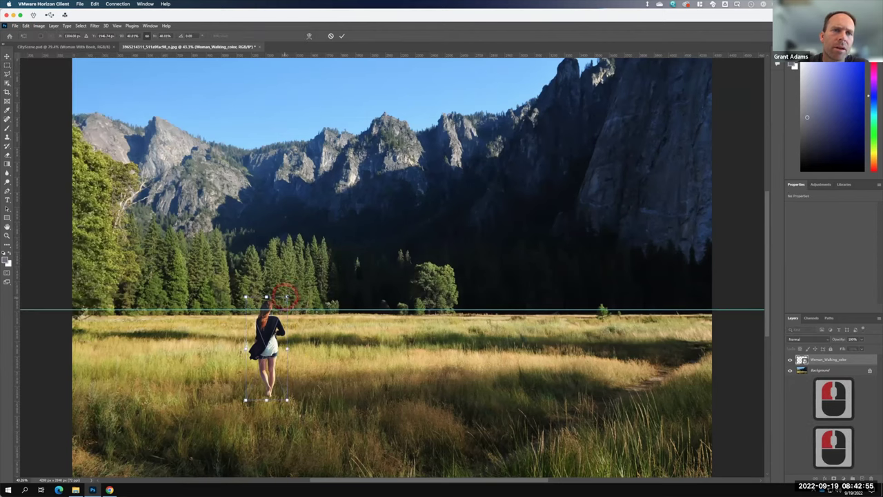
drag(286, 296, 286, 301)
click(287, 301)
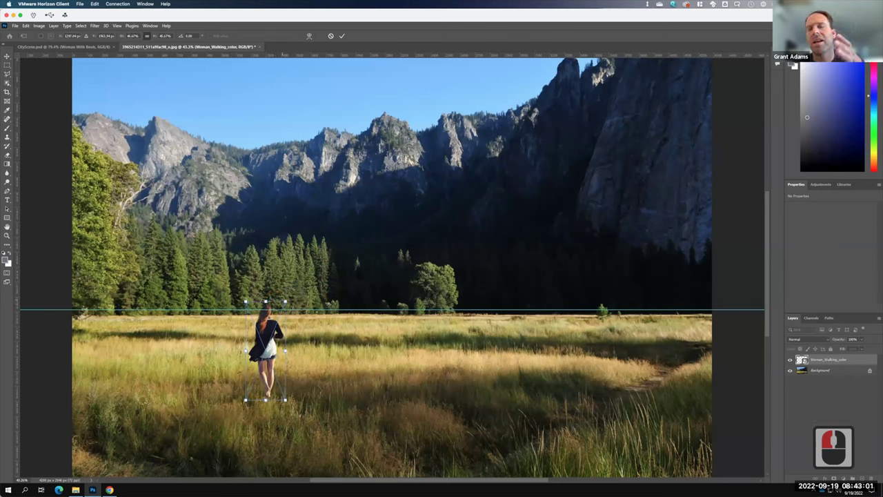
key(F15)
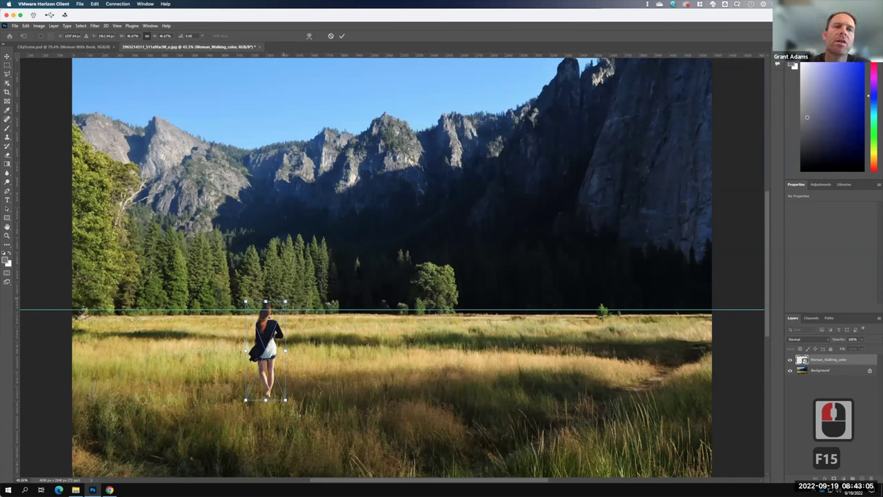
- Try enlarging the woman to about 97%, scale her down to about 48% with her head at the horizon guide, and commit the transform
drag(286, 302, 302, 261)
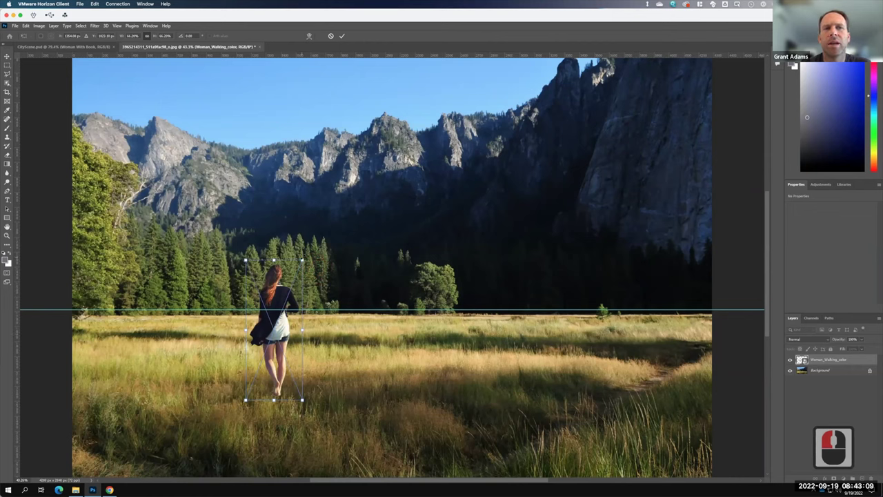
drag(302, 261, 368, 209)
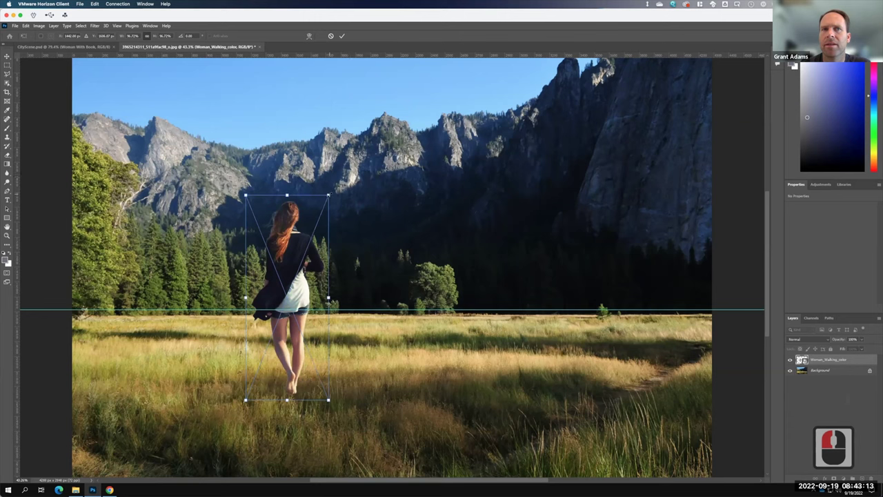
drag(328, 195, 287, 298)
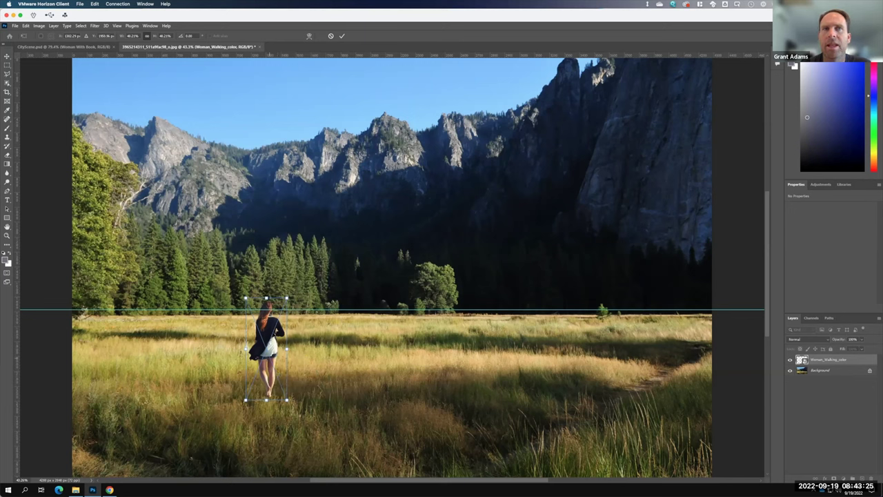
click(342, 36)
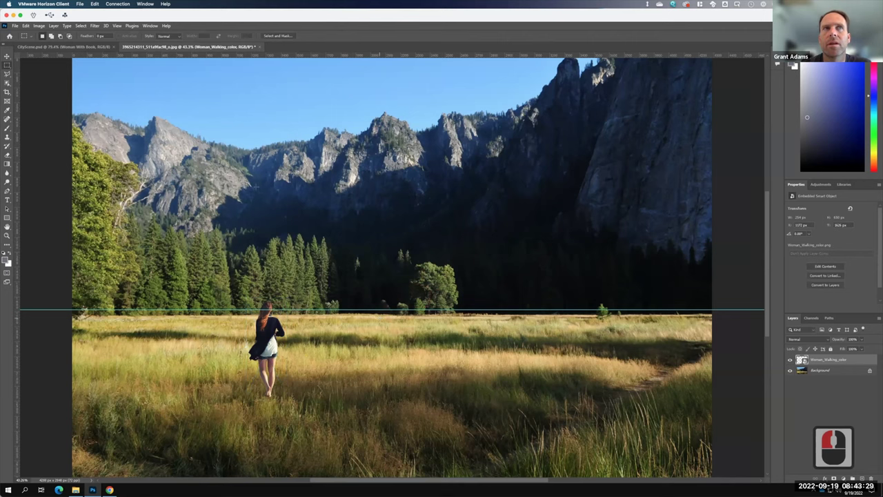
- Clear the horizon guide from the photo
click(118, 26)
mouse_move(139, 197)
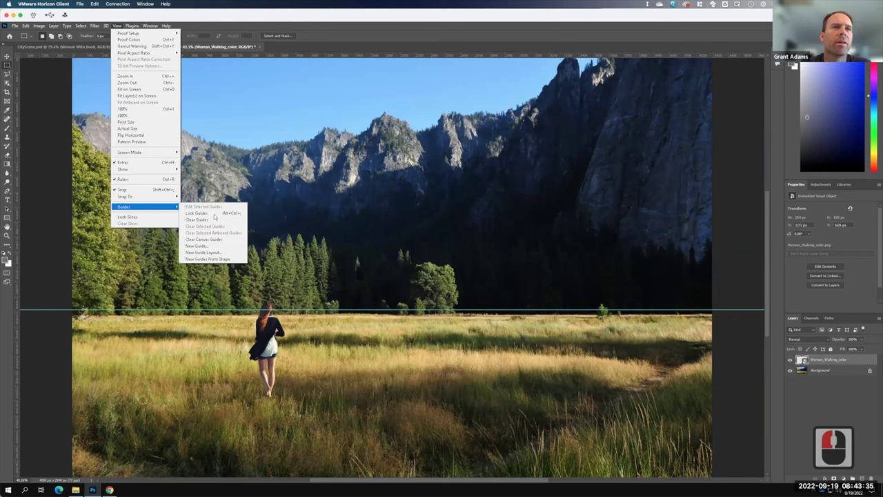
click(207, 219)
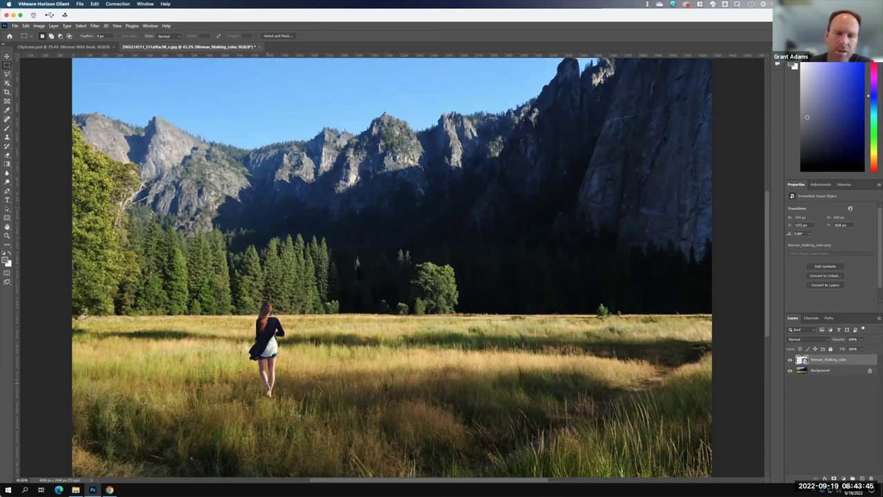
key(super+equal)
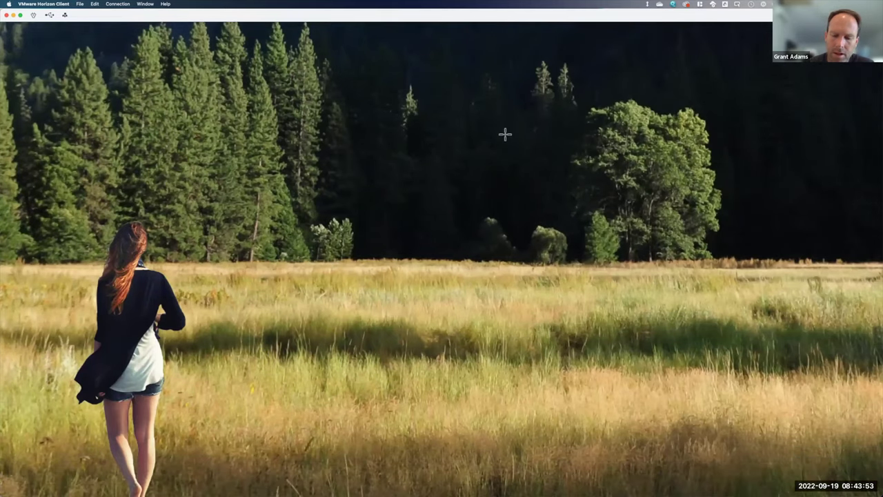
scroll(505, 136, down, 3)
key(super+minus)
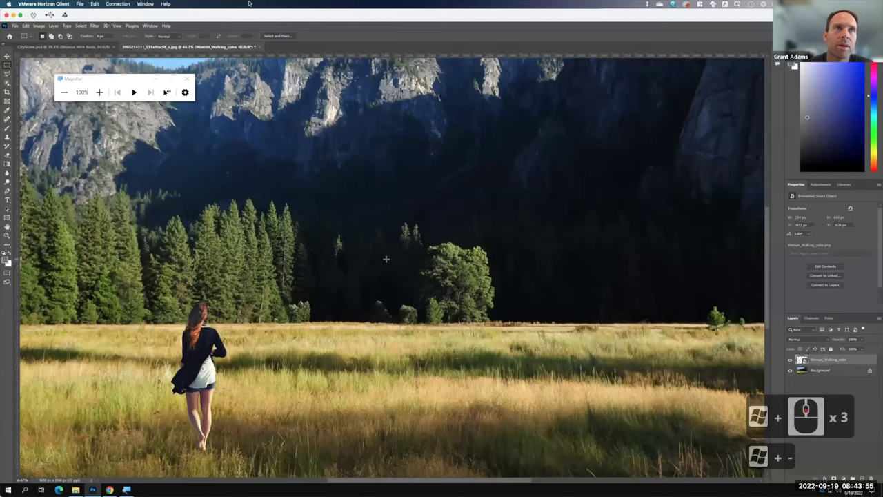
click(185, 79)
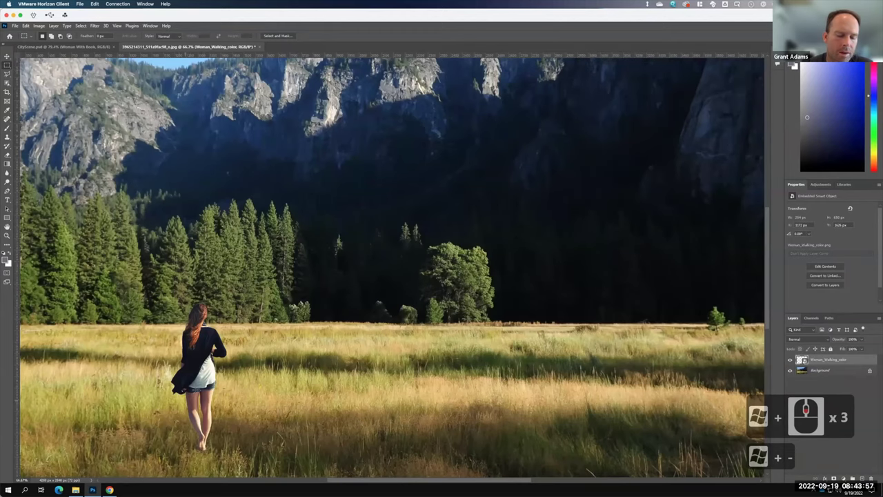
- Add a new empty layer above the walking woman cutout and name it Grass Cover
key(space)
drag(209, 413, 331, 318)
key(ctrl+F15)
key(ctrl+equal)
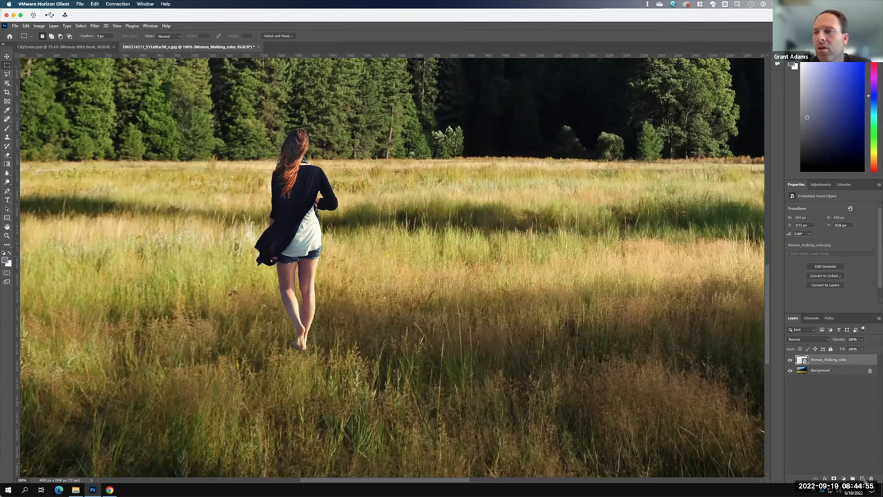
click(861, 477)
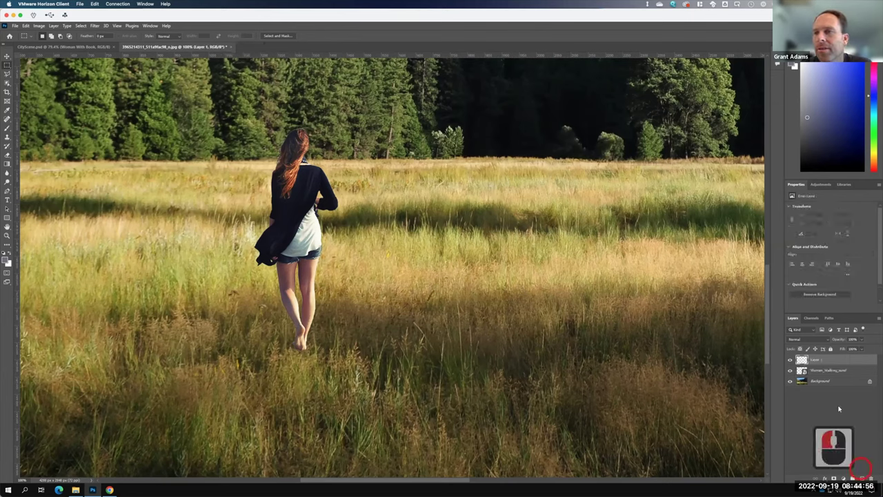
double_click(816, 359)
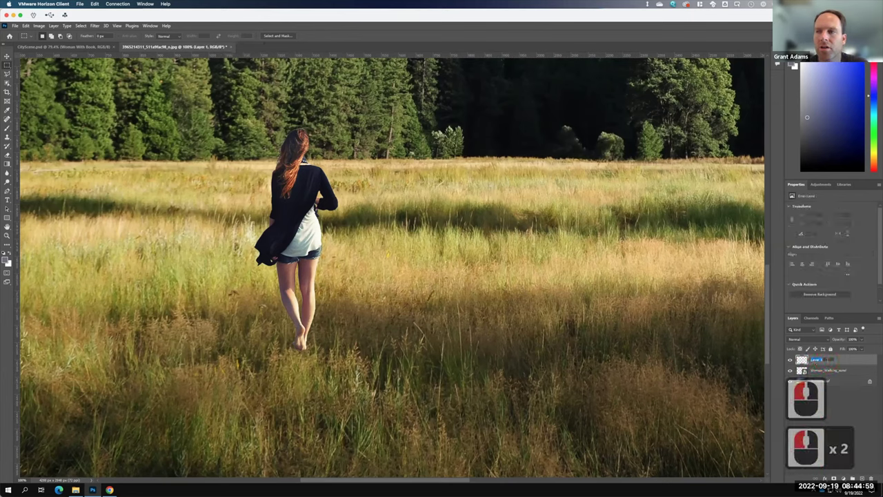
text(Grass Cov)
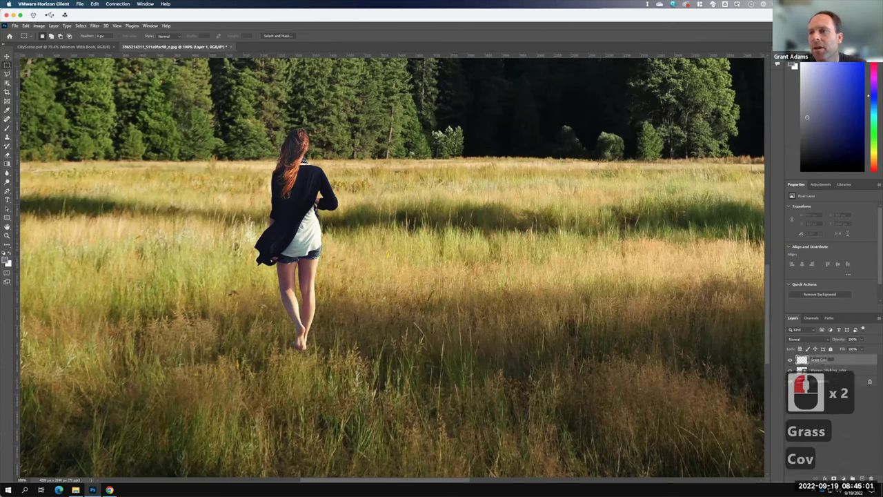
text(er)
key(Return)
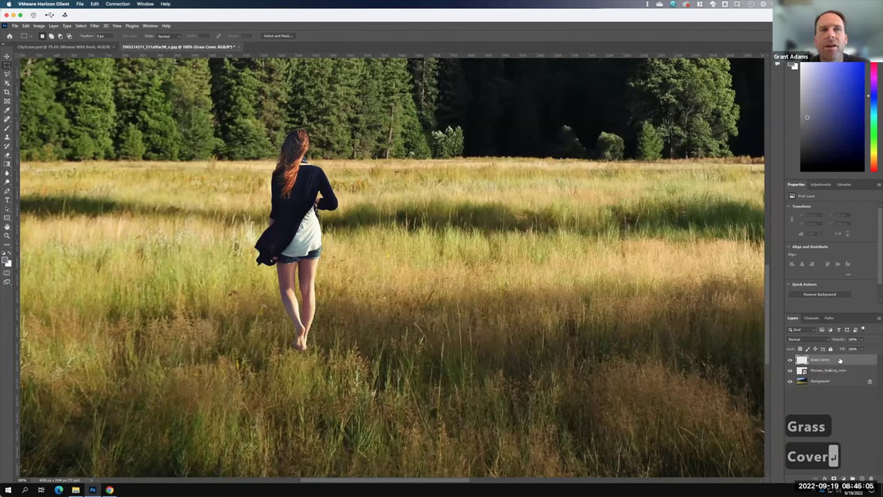
- With the Clone Stamp tool active, look through the General and Special Effects brush presets for a grass-shaped brush
click(9, 138)
drag(11, 140, 26, 138)
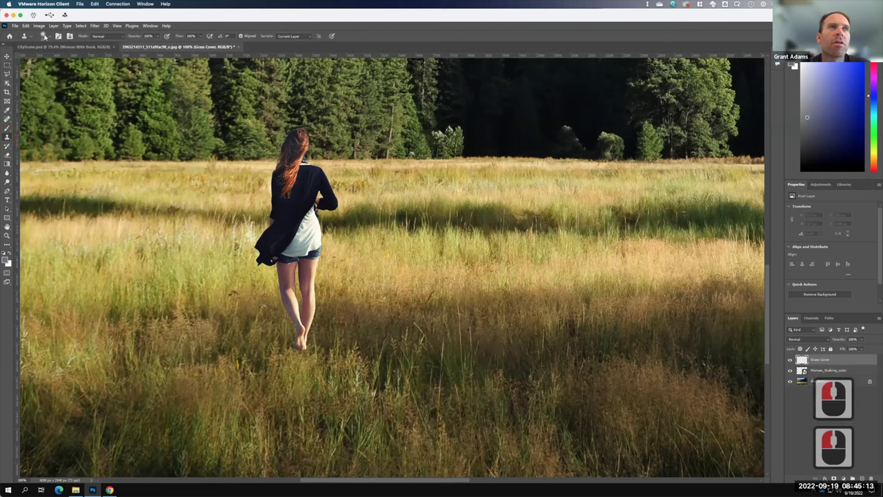
click(50, 38)
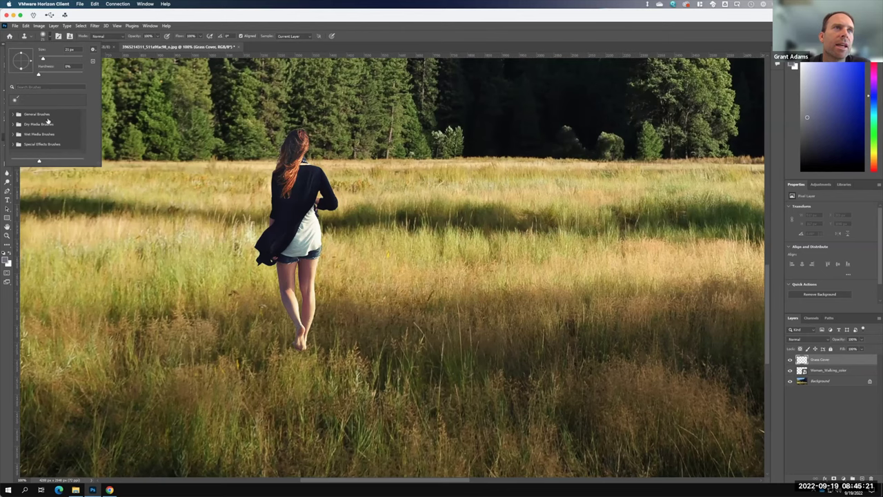
click(14, 114)
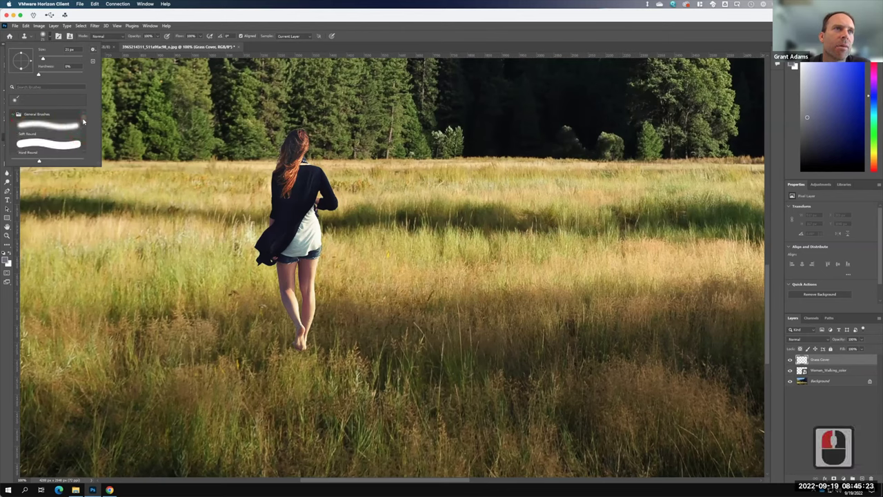
scroll(82, 134, down, 5)
scroll(82, 144, down, 3)
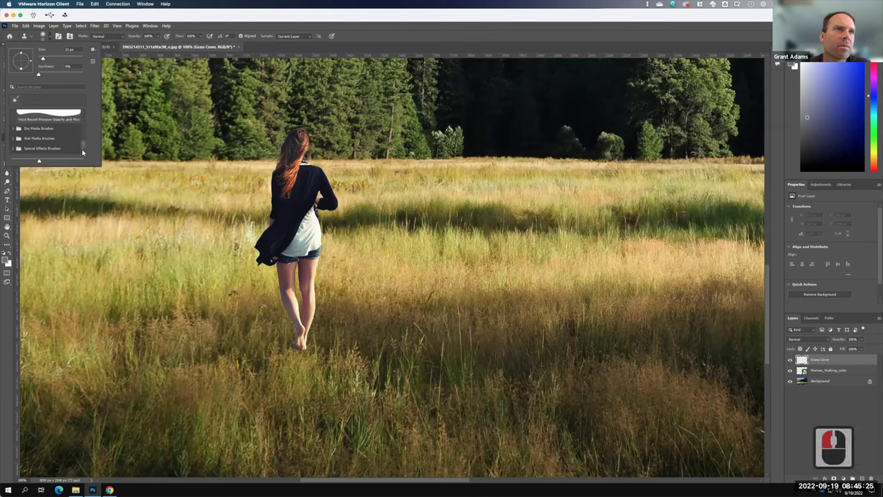
scroll(83, 152, up, 2)
scroll(83, 151, down, 2)
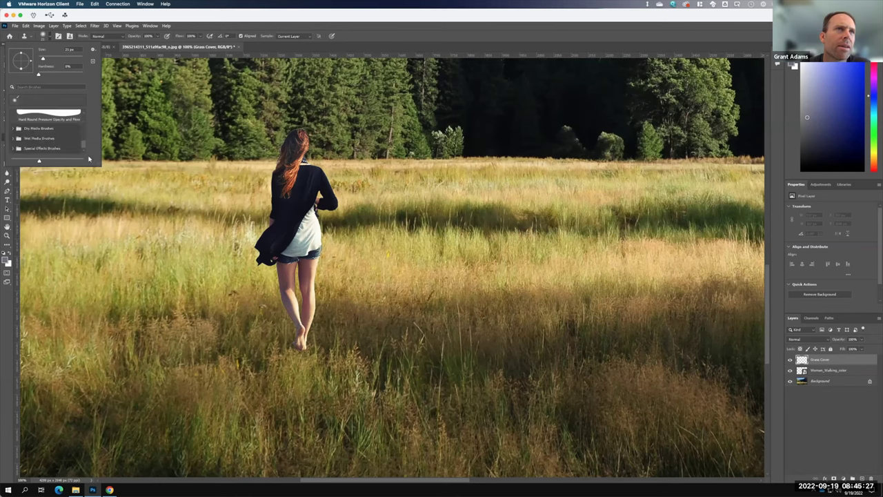
double_click(83, 130)
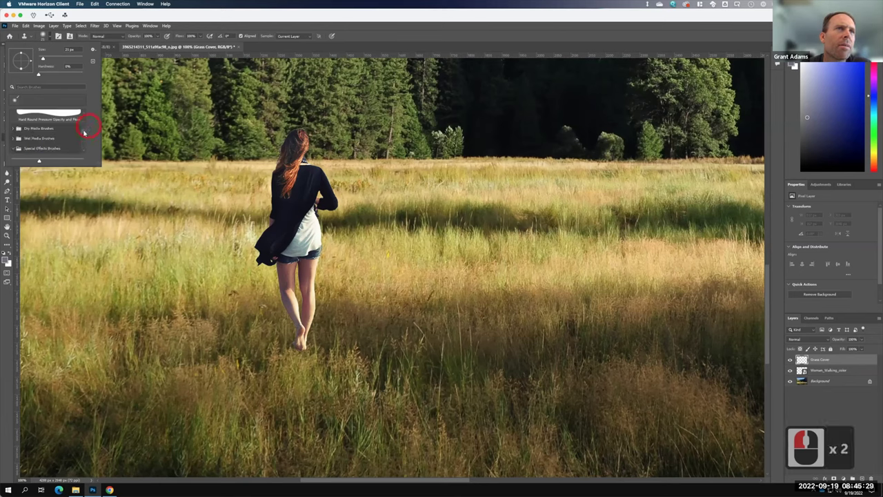
click(83, 133)
scroll(85, 148, down, 3)
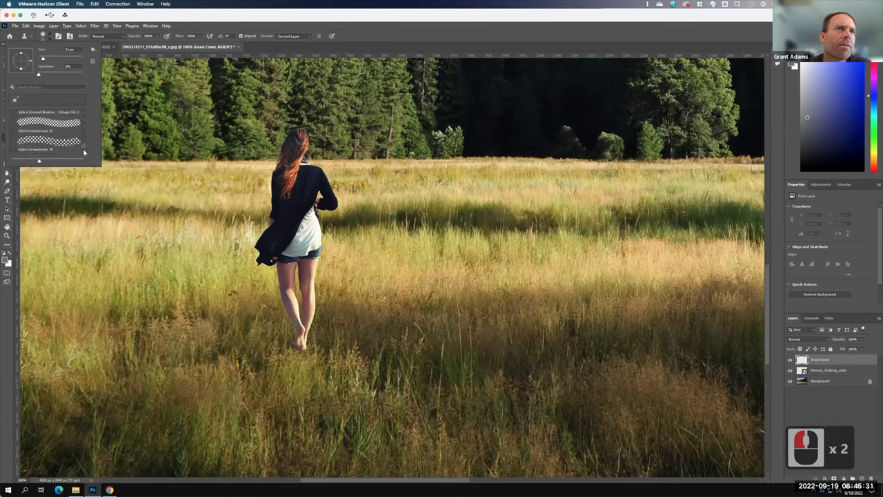
scroll(84, 157, up, 5)
click(88, 108)
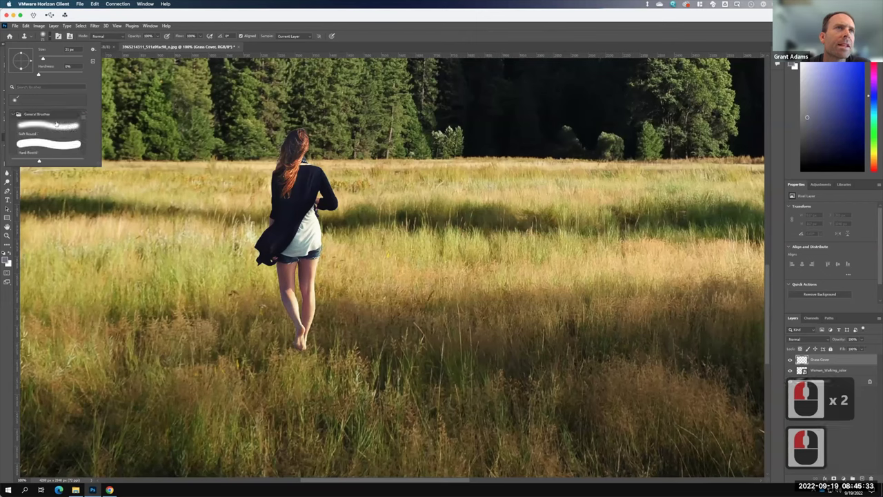
click(11, 115)
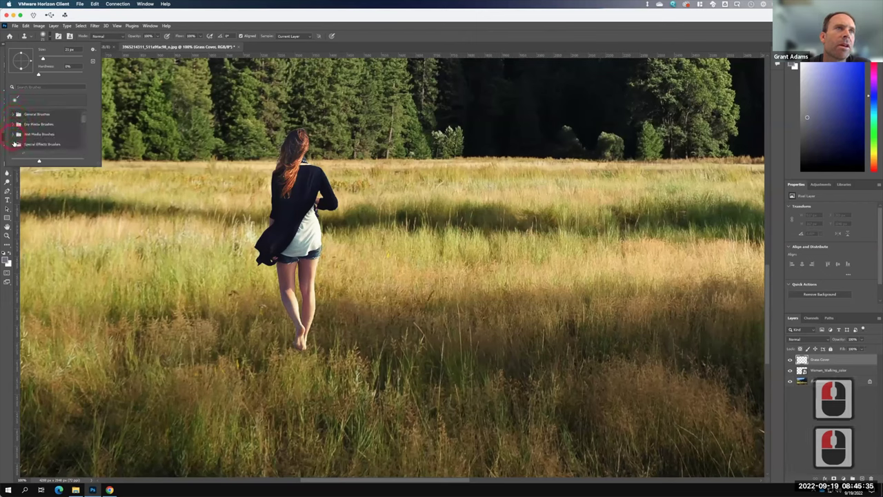
click(14, 145)
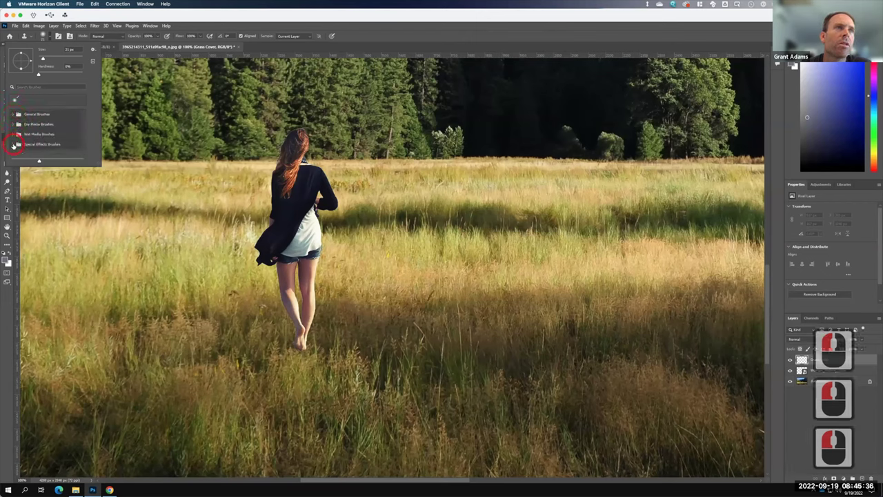
- Load the Legacy Brushes set into the brush presets
click(93, 51)
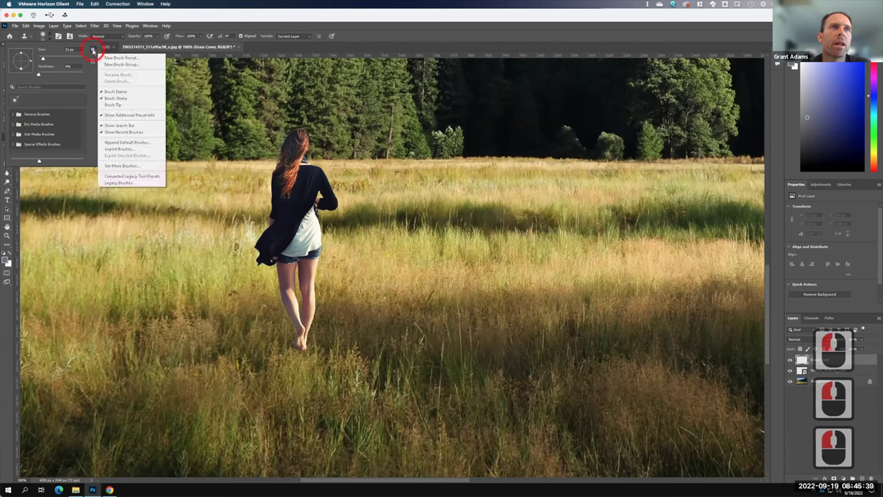
click(142, 184)
click(428, 192)
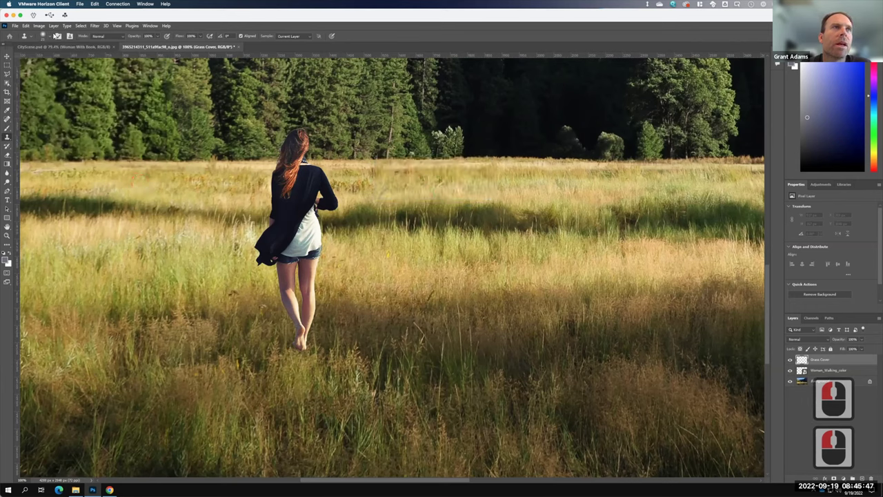
- Choose the Grass brush from the Default Brushes group of Legacy Brushes for the Clone Stamp
click(50, 36)
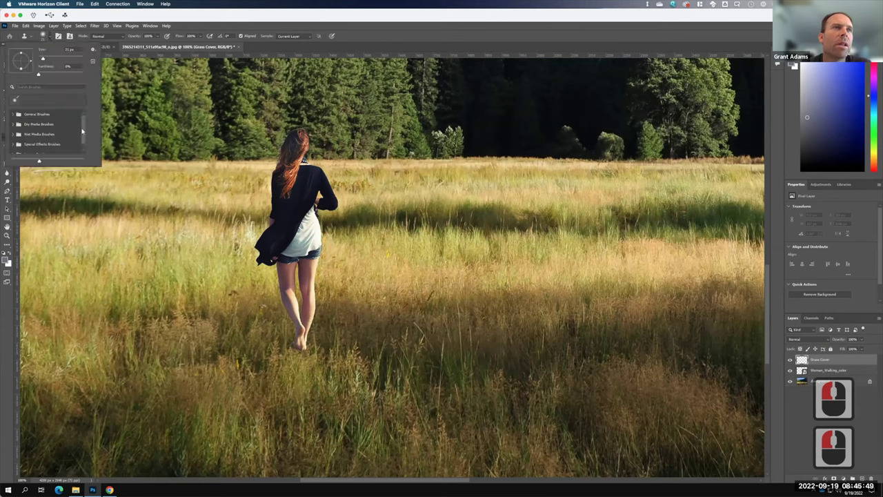
drag(82, 131, 83, 160)
click(13, 148)
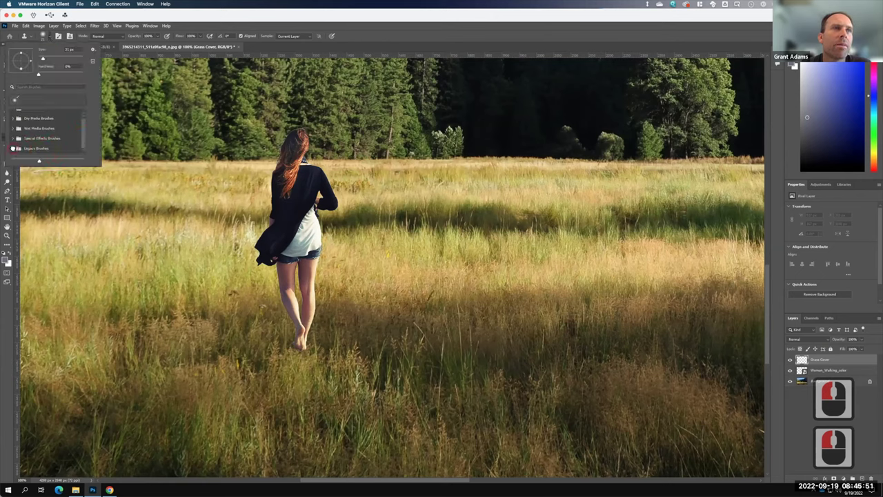
drag(83, 123, 84, 123)
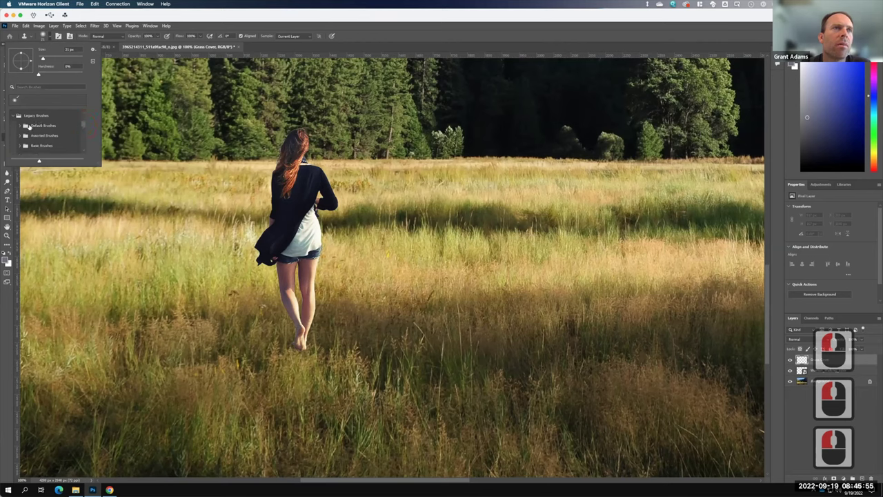
click(18, 126)
click(88, 122)
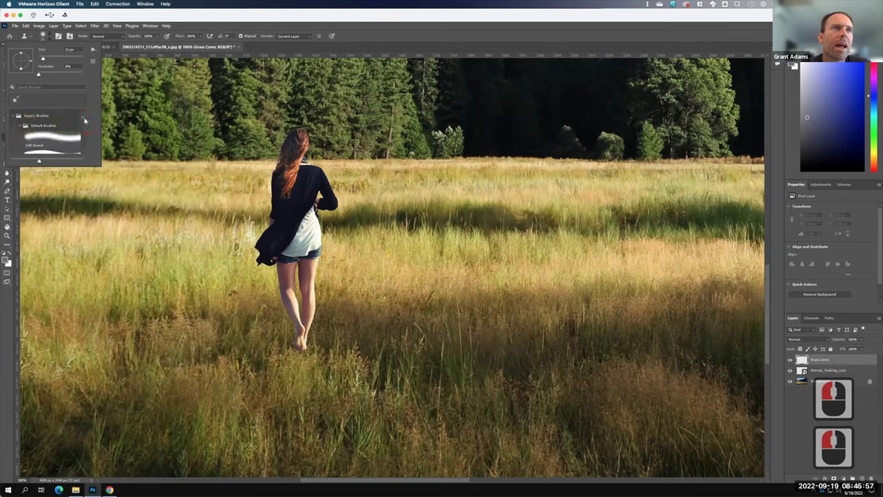
drag(84, 121, 86, 140)
scroll(85, 140, down, 3)
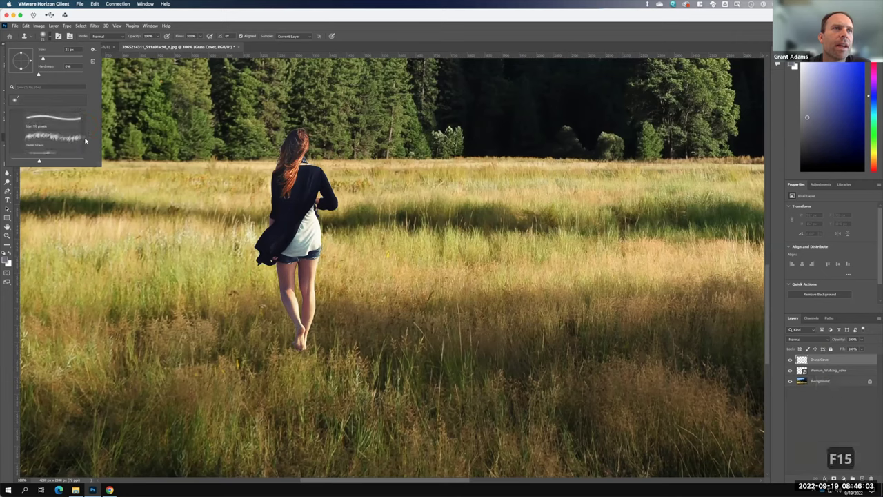
scroll(86, 140, down, 2)
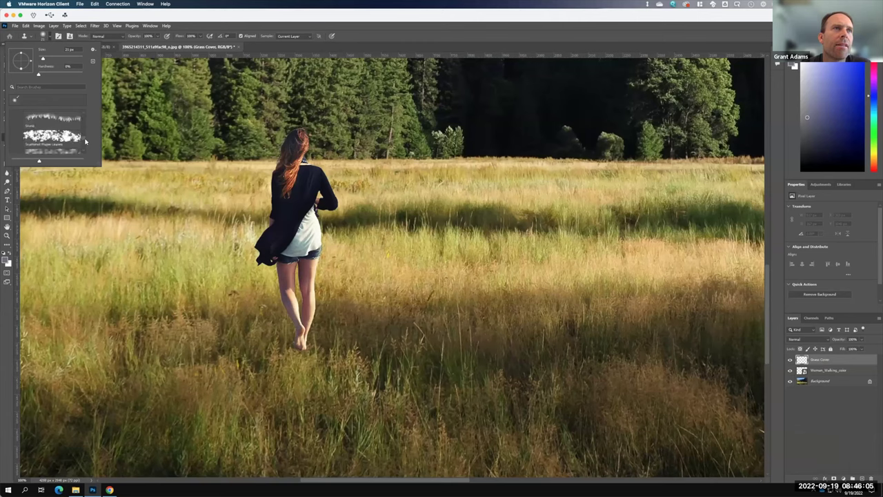
double_click(59, 119)
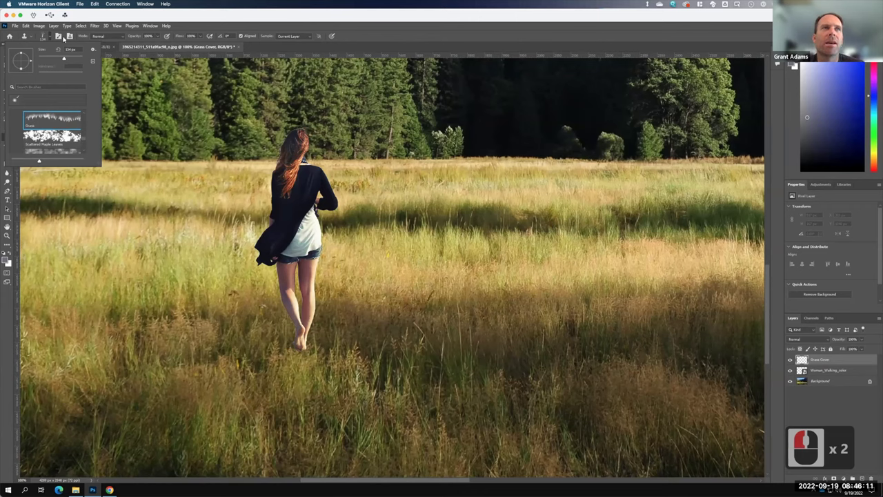
click(75, 47)
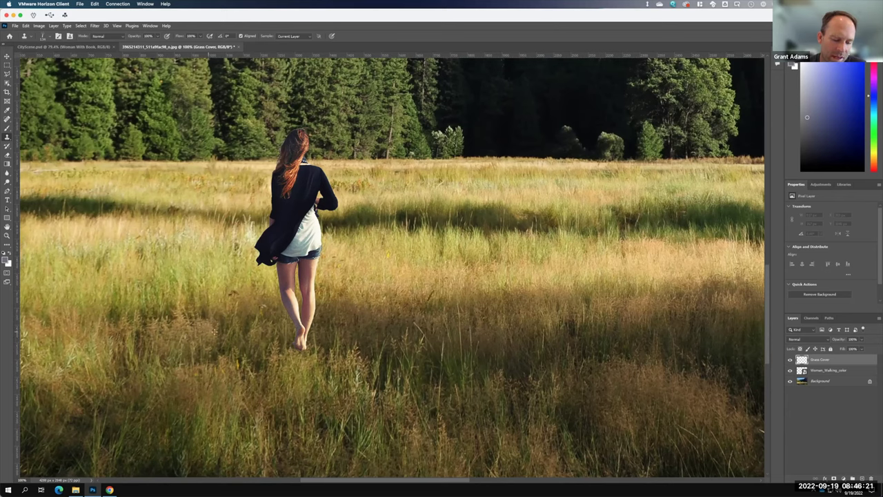
- Sample the grass to the left of the woman and clone it around her feet on the Grass Cover layer
click(192, 345)
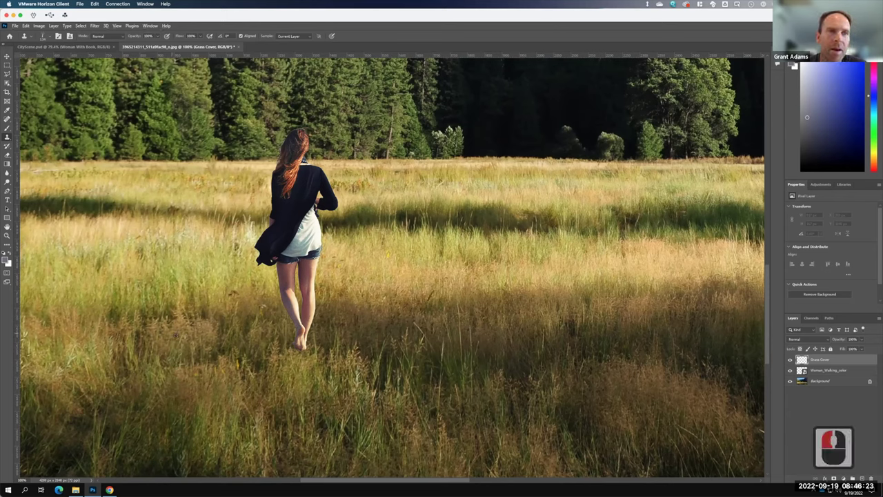
alt+click(181, 332)
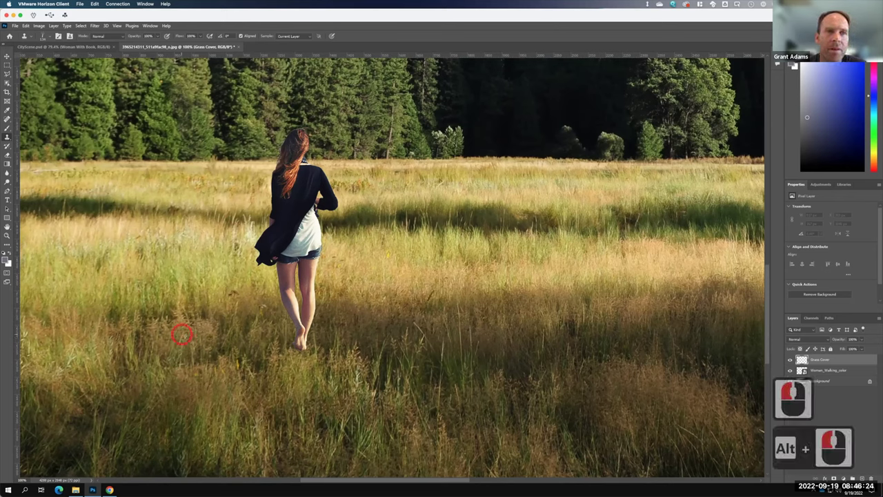
click(273, 336)
click(313, 340)
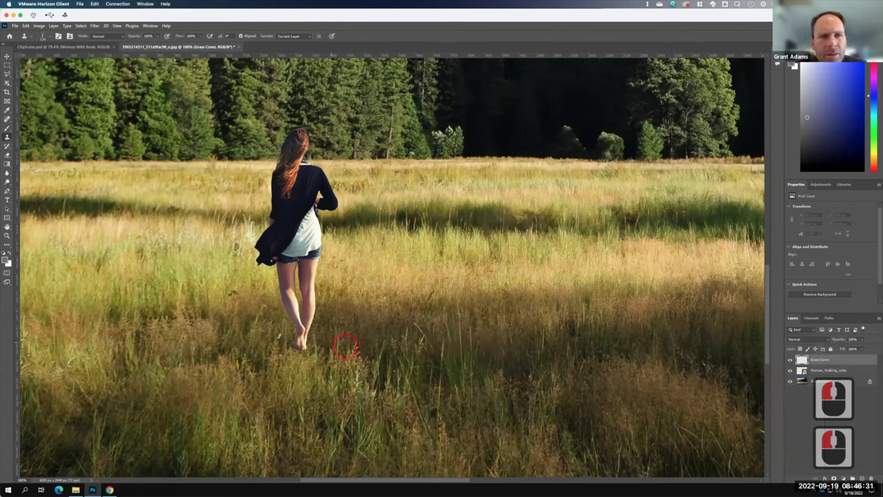
click(338, 336)
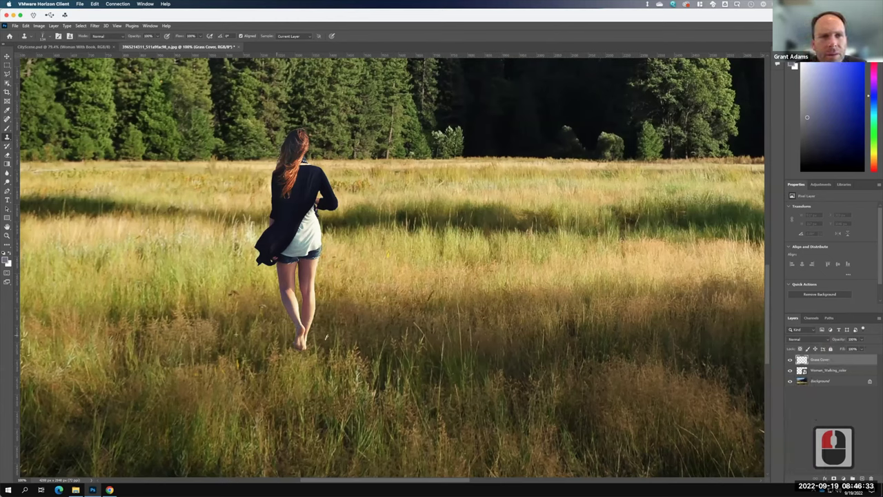
click(352, 332)
click(7, 65)
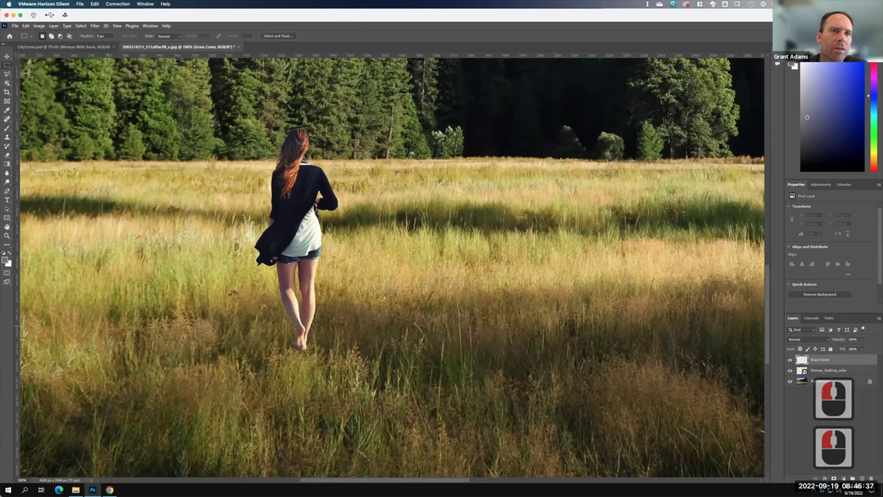
- Marquee-select a patch of grass left of the woman's feet, about 465 by 240 px, and try to copy it from the Grass Cover layer
drag(107, 322, 267, 404)
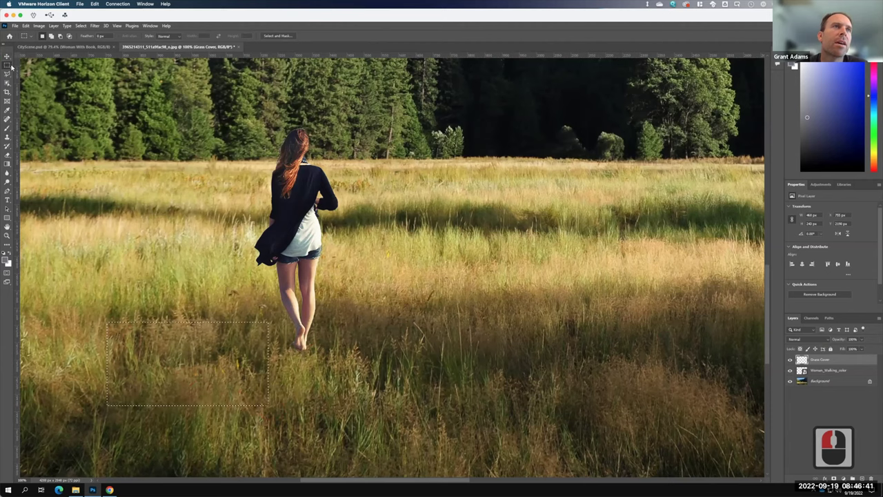
click(25, 26)
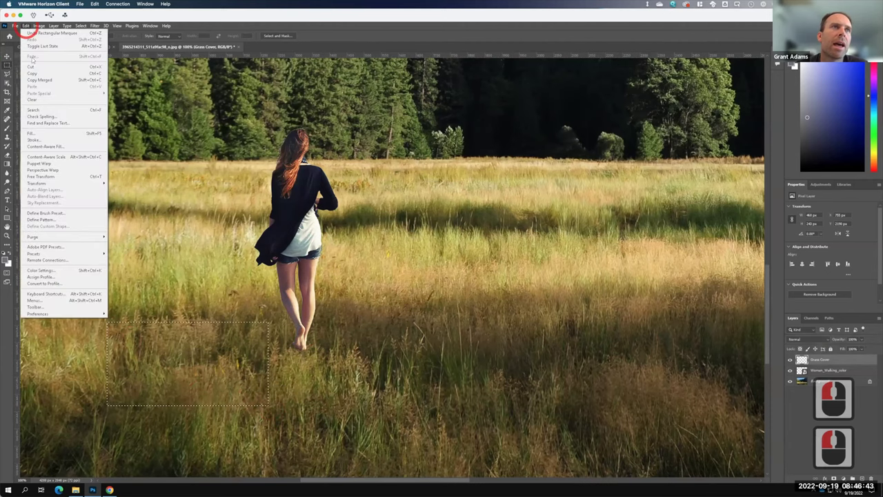
click(32, 74)
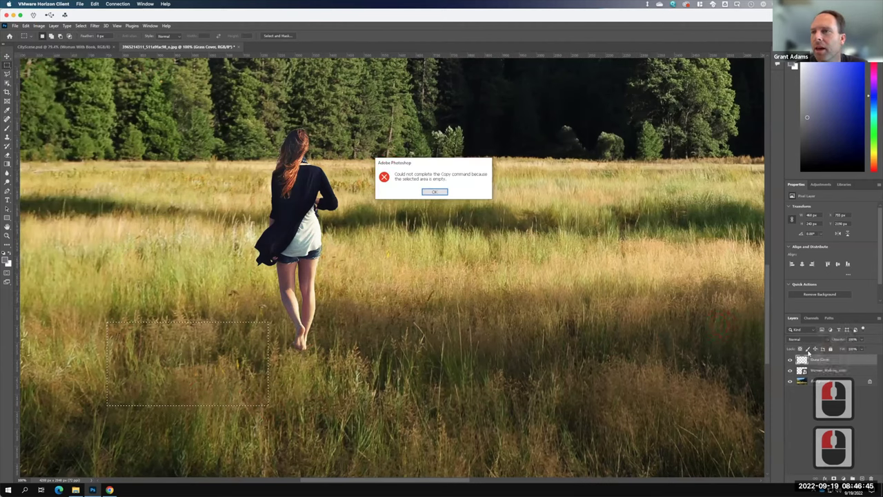
click(435, 192)
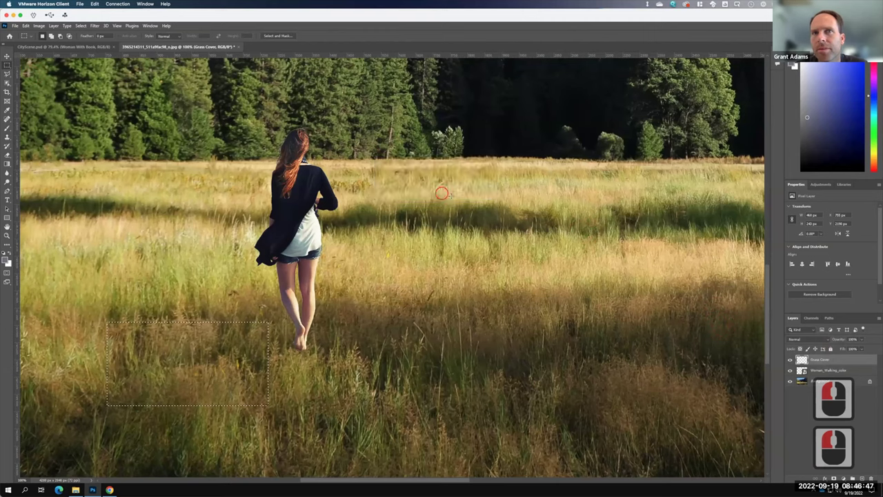
- Copy the selected grass from the Background layer and paste it onto the Grass Cover layer
click(828, 381)
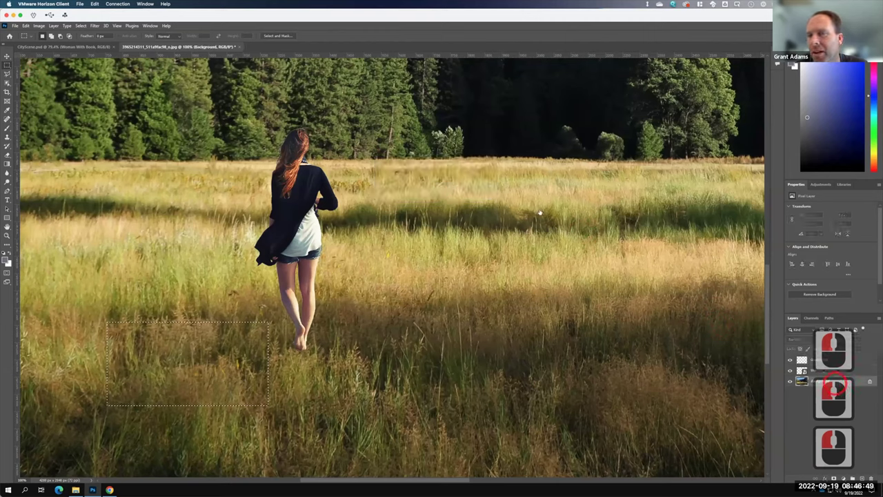
click(25, 26)
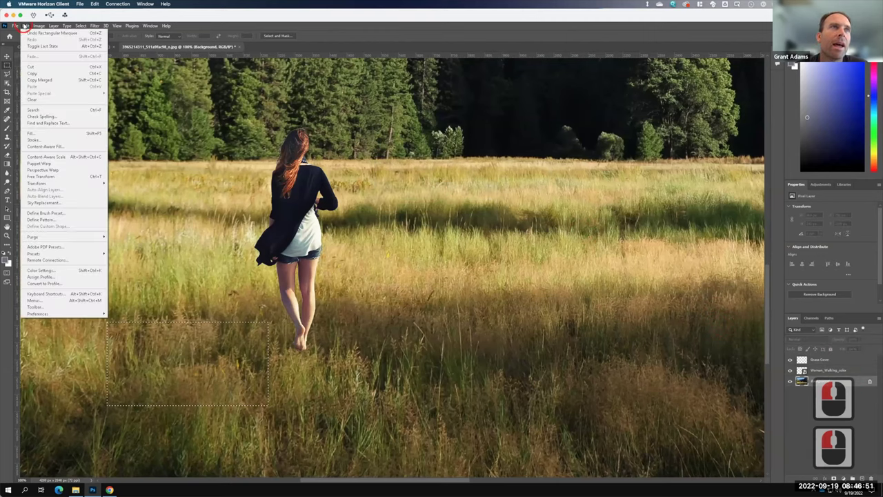
click(31, 73)
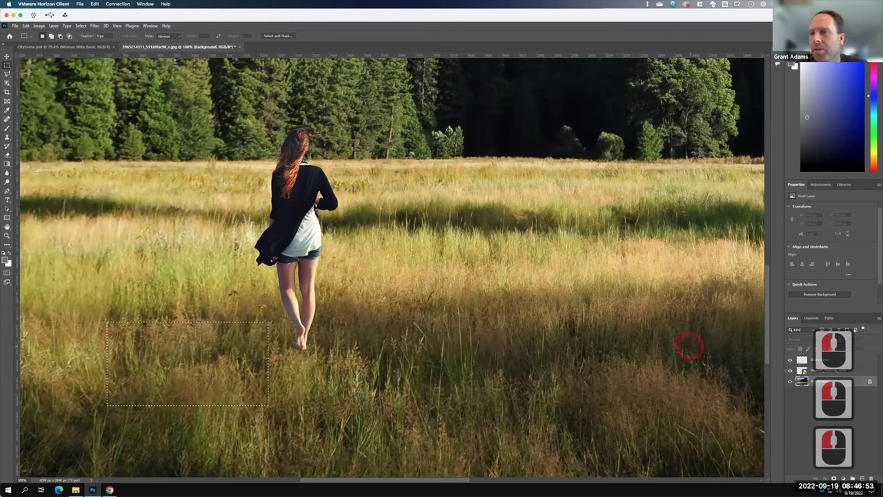
click(824, 359)
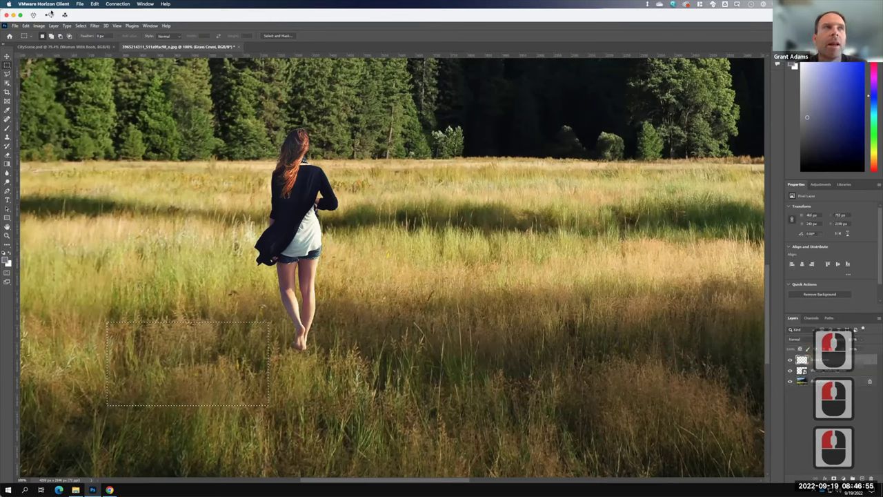
click(25, 25)
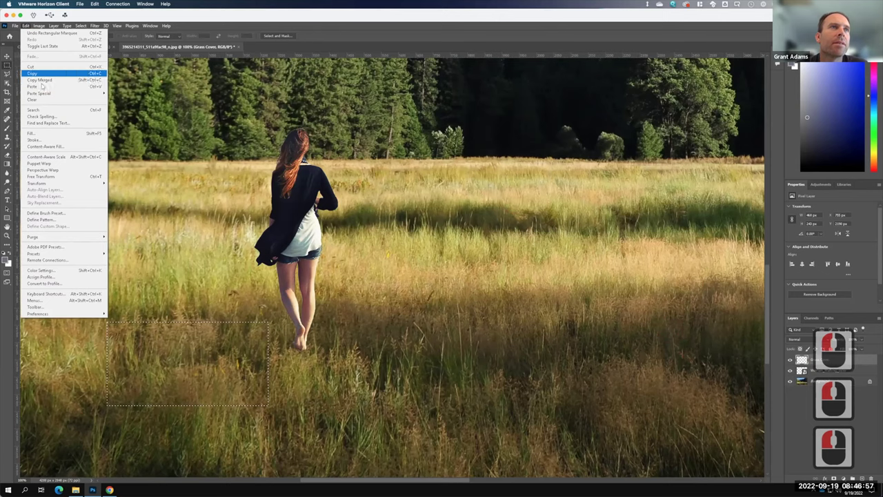
key(F15)
click(274, 337)
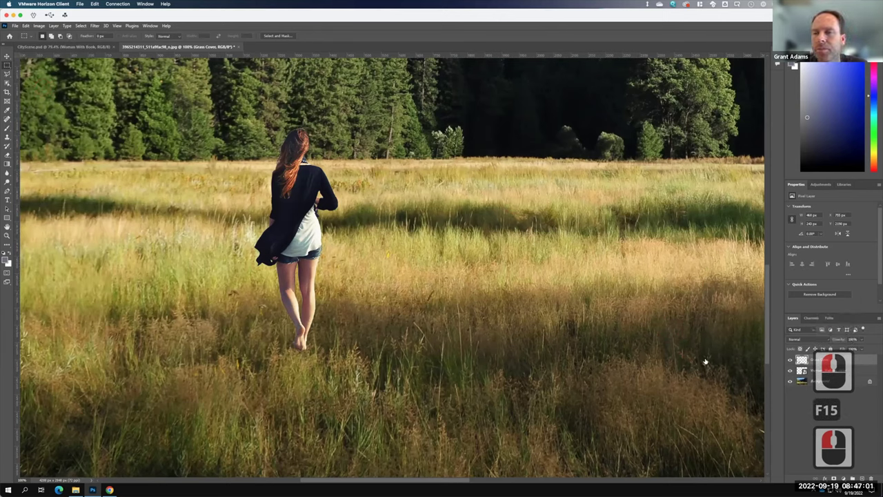
- With the Background layer temporarily hidden, sample the pasted grass patch with the Clone Stamp and paint it over the woman's feet
click(790, 380)
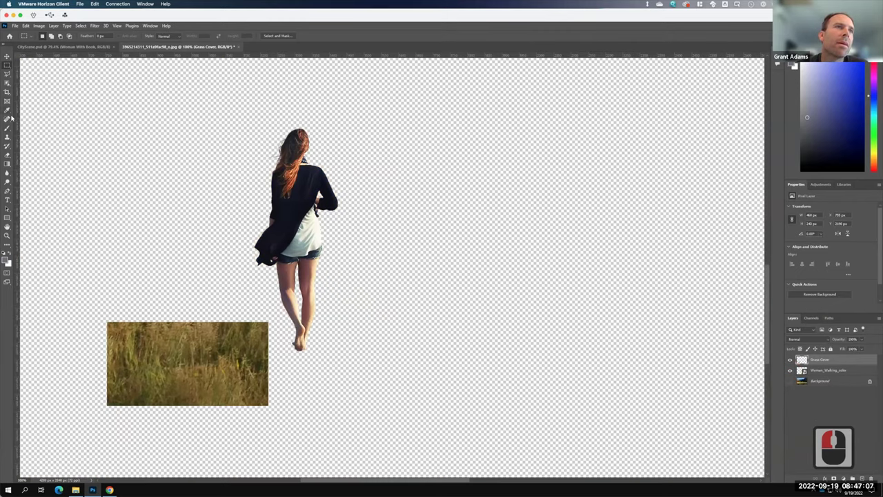
click(11, 137)
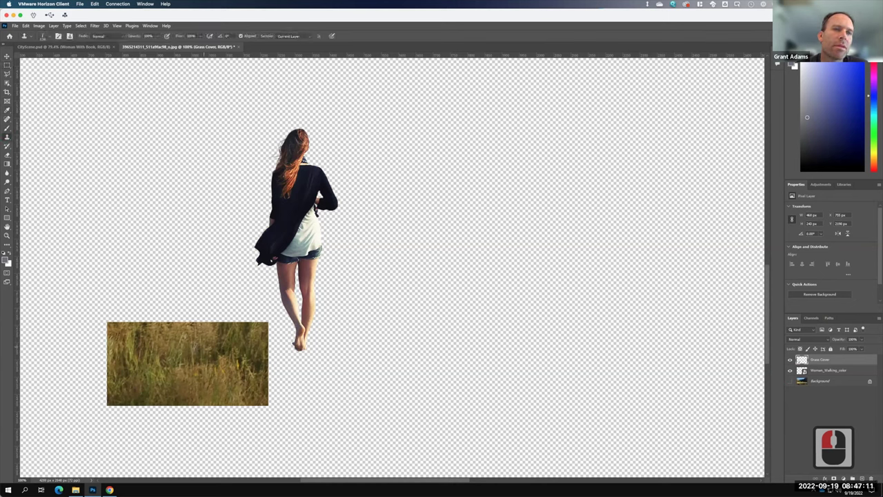
alt+click(174, 352)
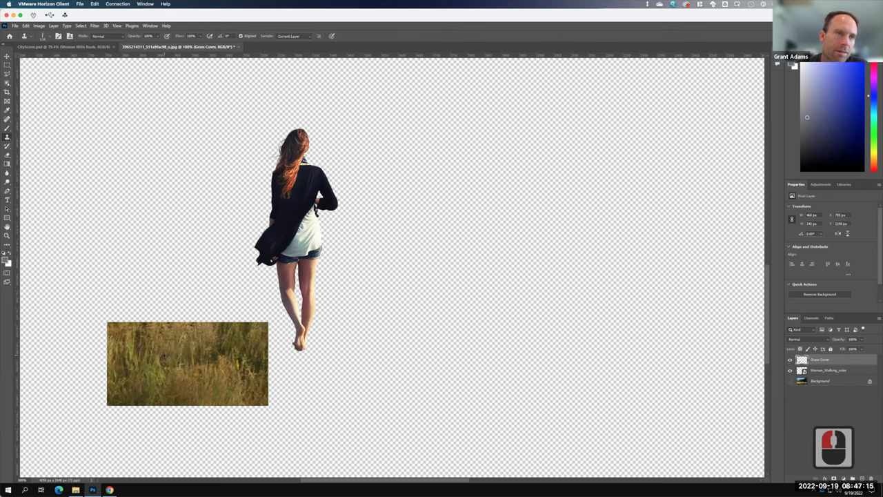
alt+click(161, 355)
mouse_move(295, 340)
mouse_down()
mouse_move(291, 347)
mouse_move(307, 338)
mouse_move(297, 343)
mouse_move(320, 345)
mouse_move(286, 337)
mouse_move(316, 333)
mouse_move(293, 336)
mouse_up()
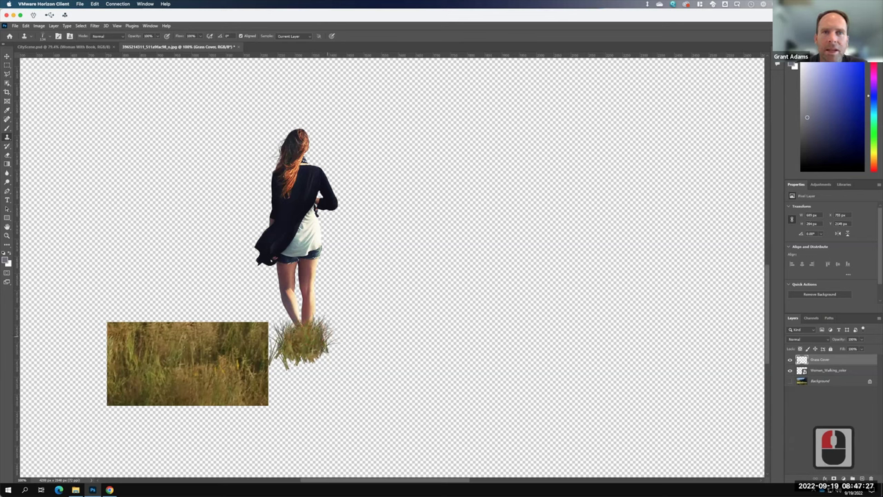
click(790, 381)
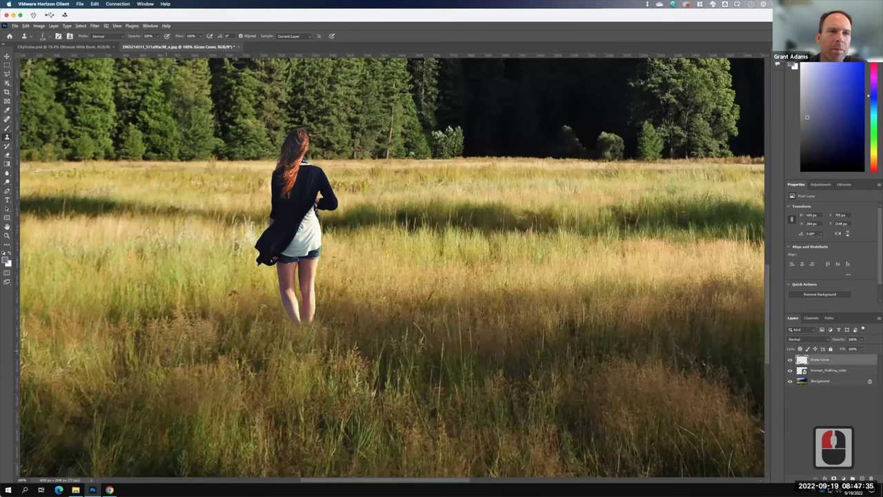
- Resample grass around the woman's feet and dab more cloned blades near her ankles on the Grass Cover layer
alt+click(299, 351)
click(348, 359)
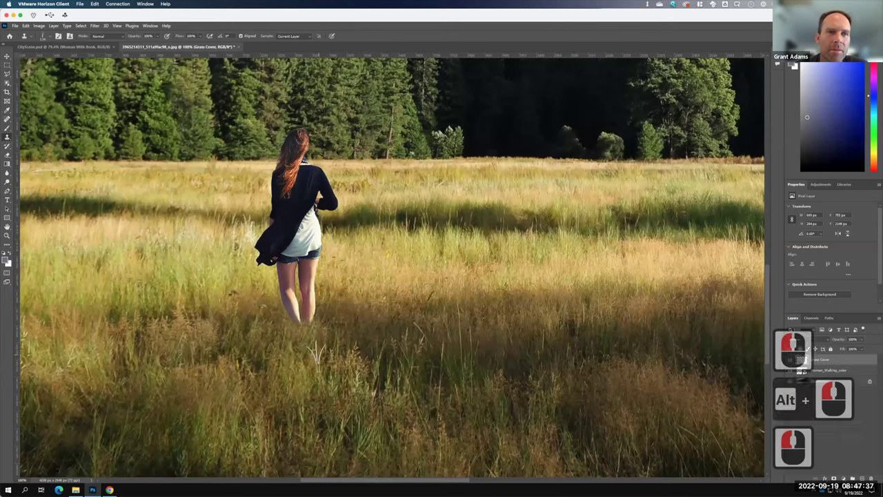
click(349, 360)
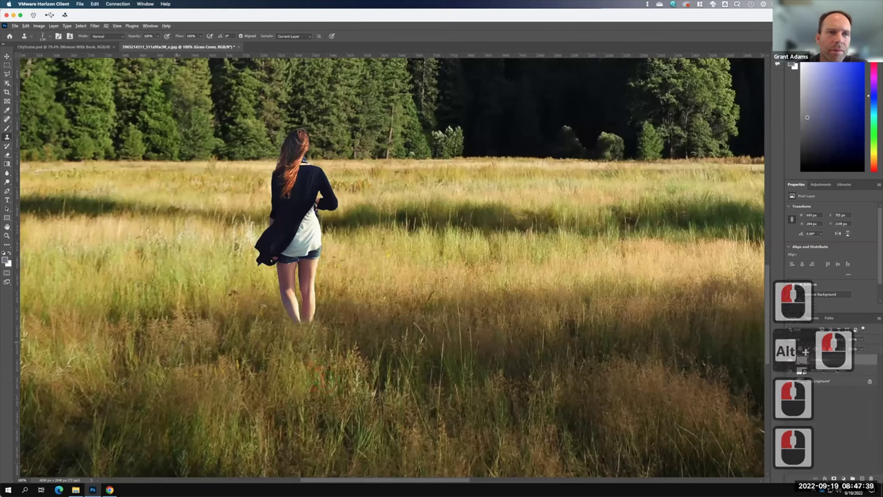
alt+click(327, 334)
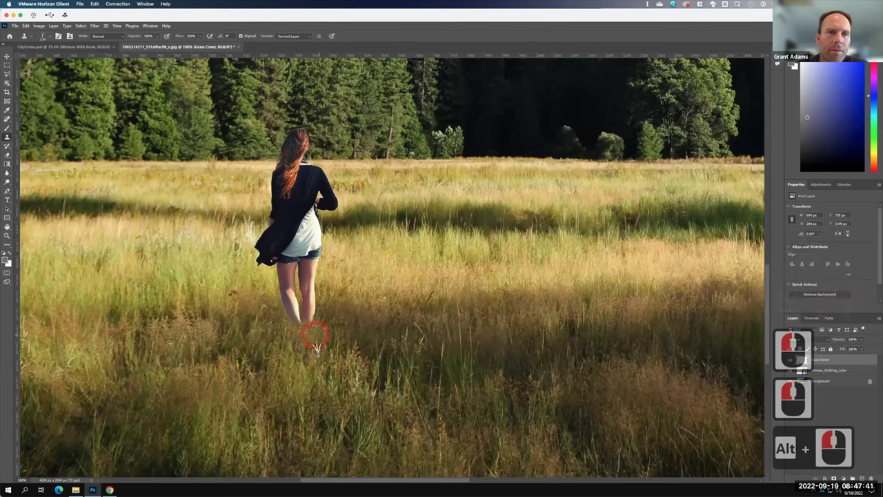
click(370, 414)
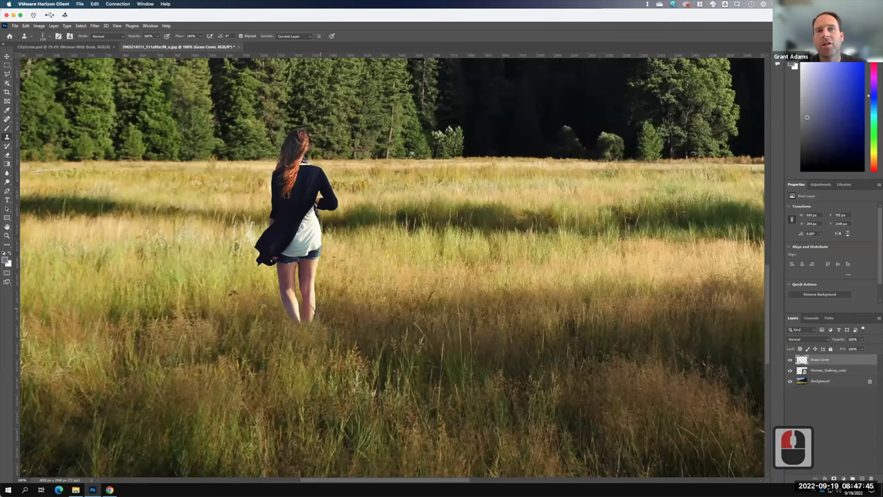
click(319, 348)
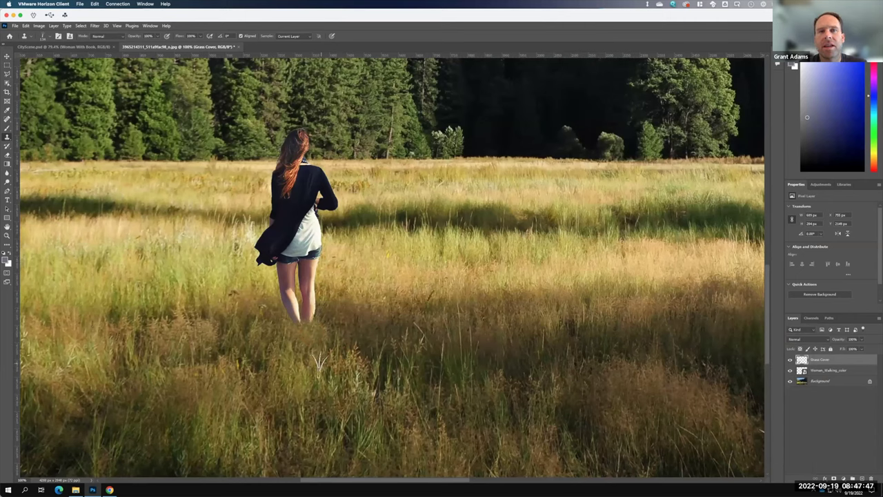
- Hide the Grass Cover layer, marquee-select a grass patch left of the woman's feet, and copy it from the Background layer
click(790, 359)
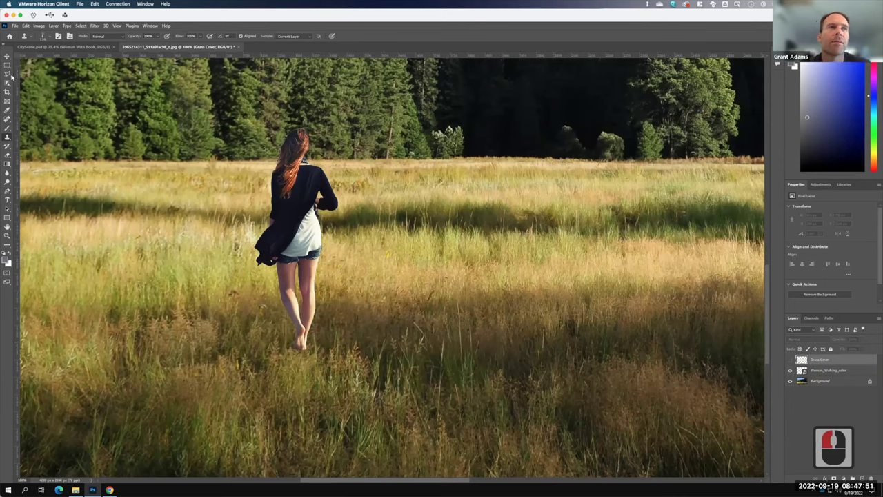
click(581, 329)
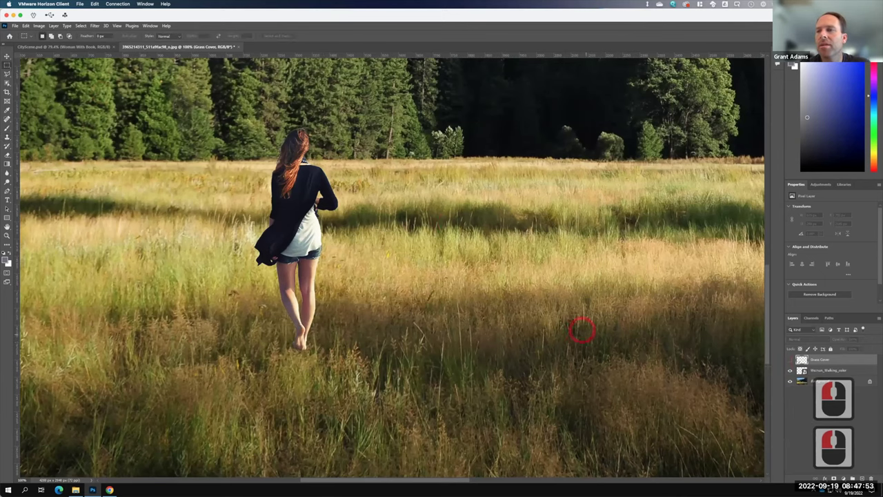
click(827, 382)
key(F15)
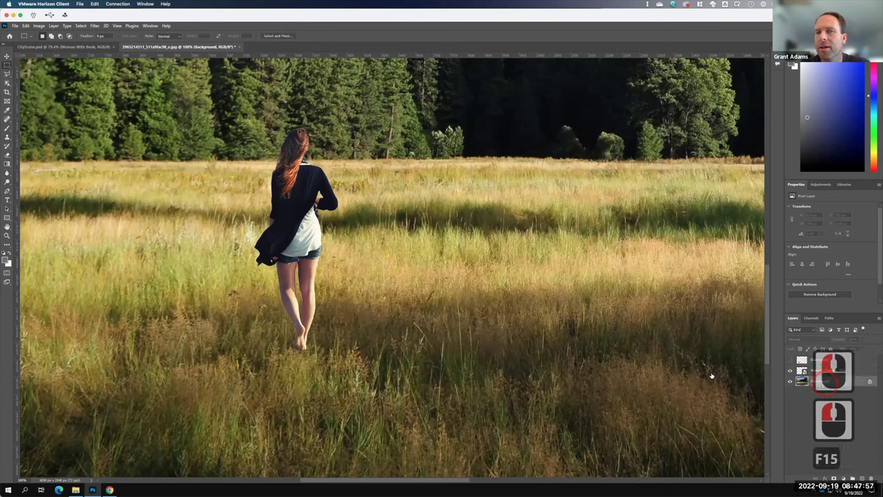
drag(98, 309, 261, 386)
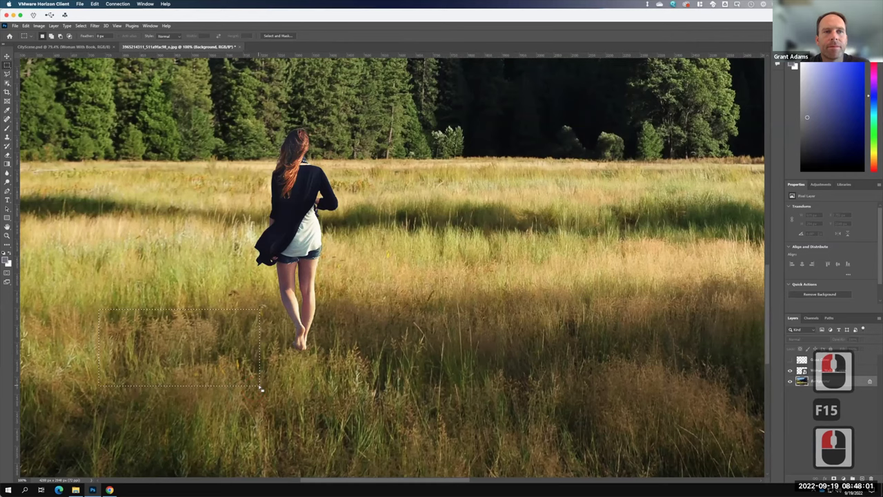
click(26, 26)
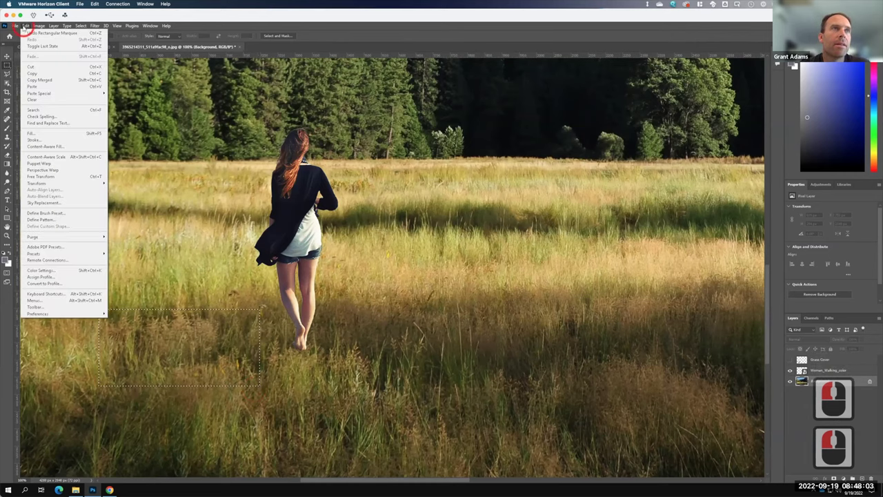
click(30, 73)
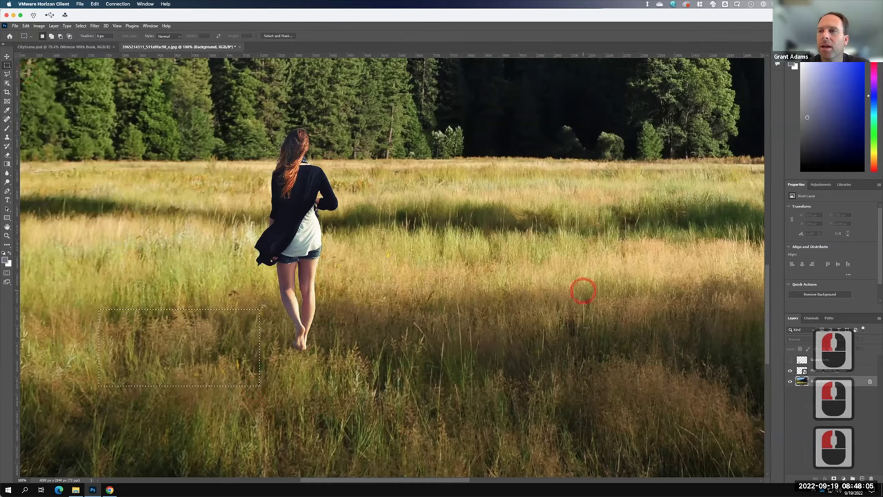
- Add a new layer above Grass Cover and paste the copied grass patch into it
key(ctrl+v)
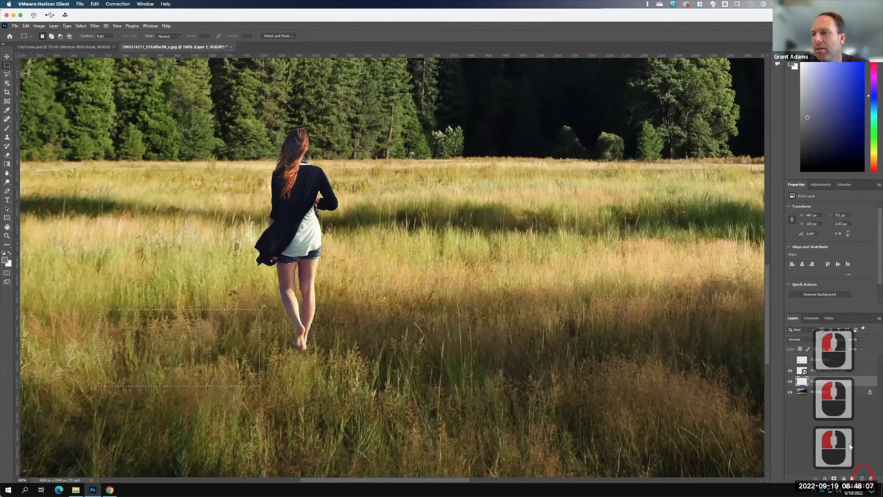
drag(825, 384, 825, 360)
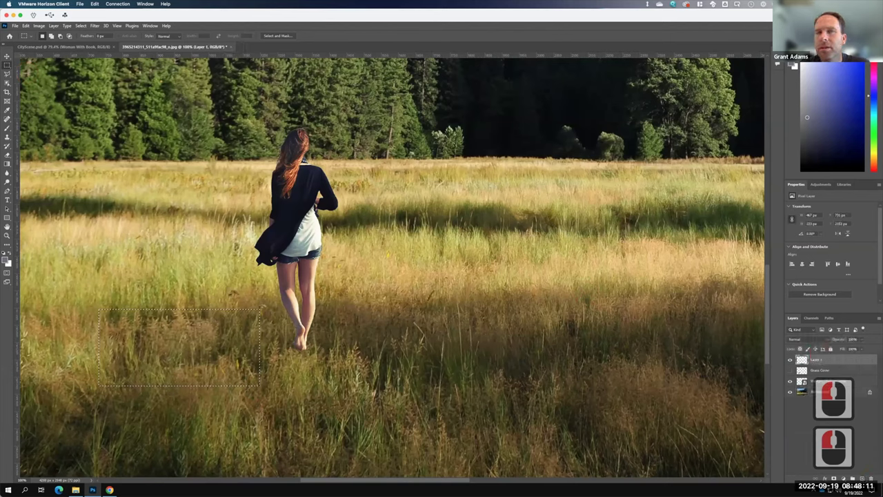
click(25, 26)
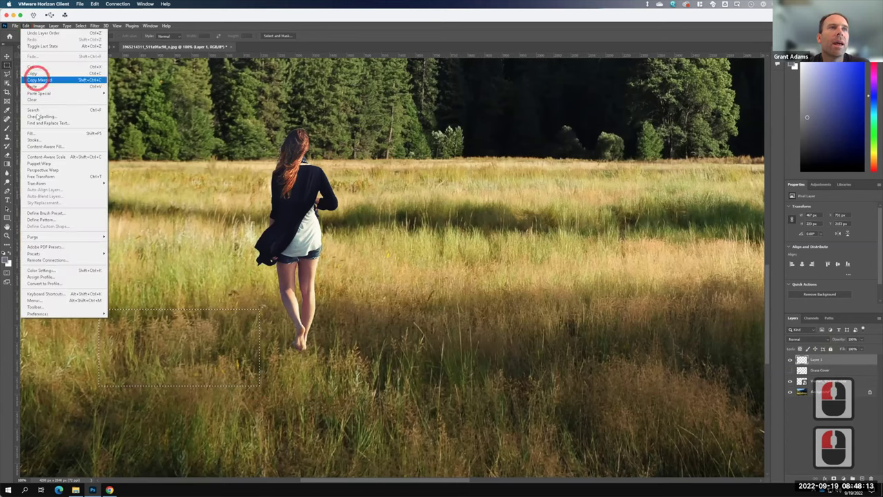
click(31, 86)
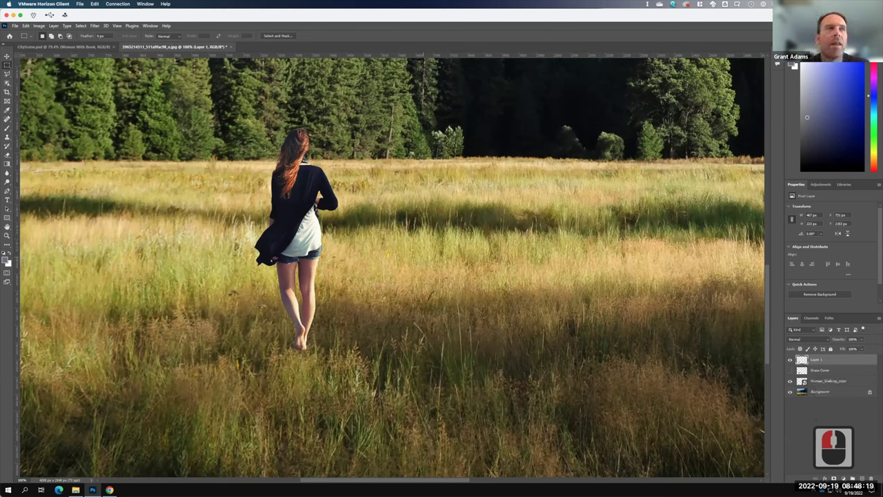
- With the Clone Stamp, sample grass beside the woman's feet and paint it over both feet on Layer 1
click(9, 138)
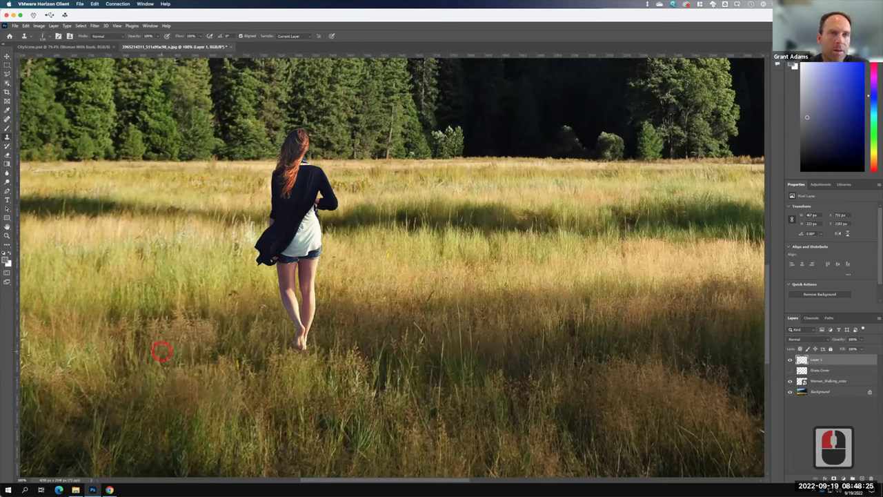
alt+click(317, 346)
click(311, 340)
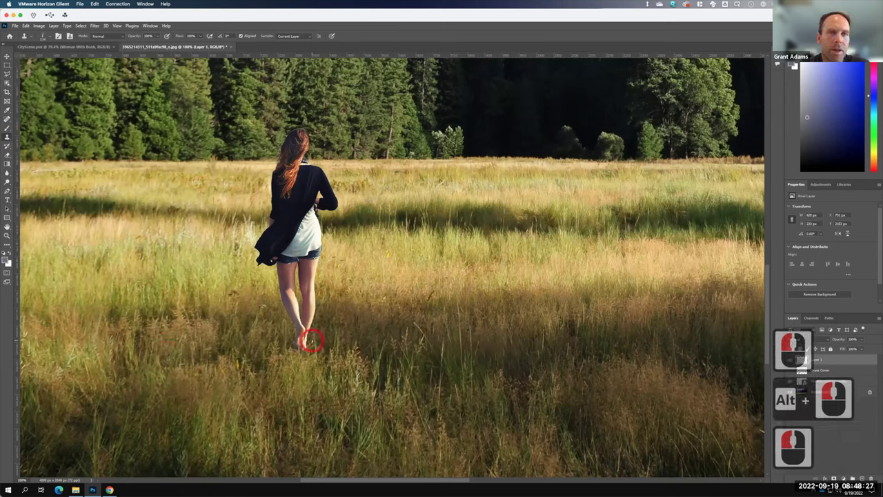
click(298, 340)
click(293, 336)
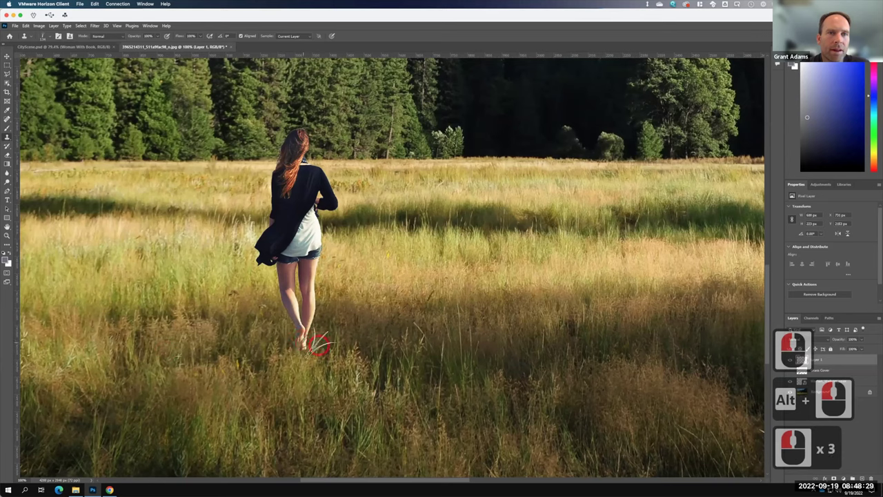
click(312, 342)
click(307, 342)
click(300, 342)
click(296, 338)
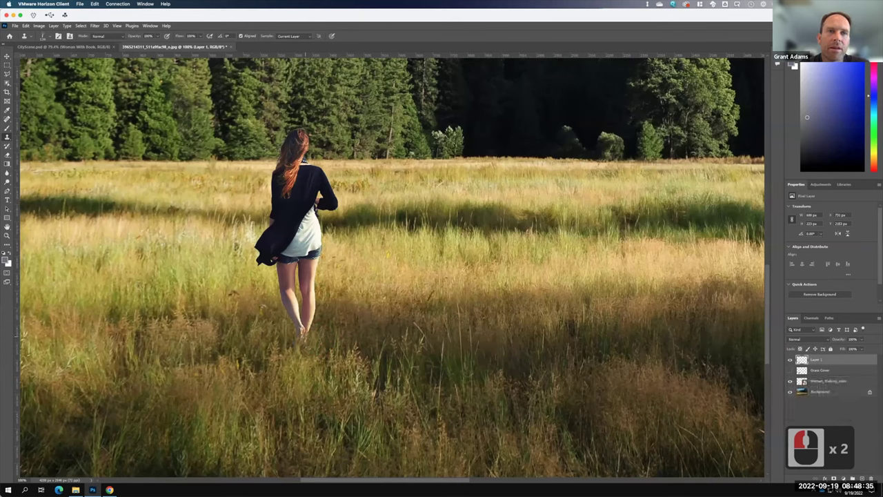
- Resample grass beside the woman's ankles, dab more cloned blades over them on Layer 1, and fit the whole image in view
alt+click(307, 330)
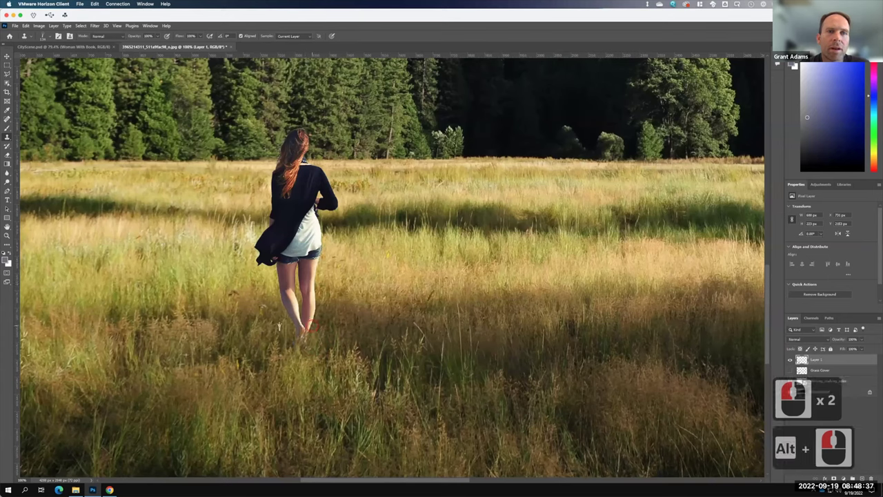
click(304, 333)
click(324, 398)
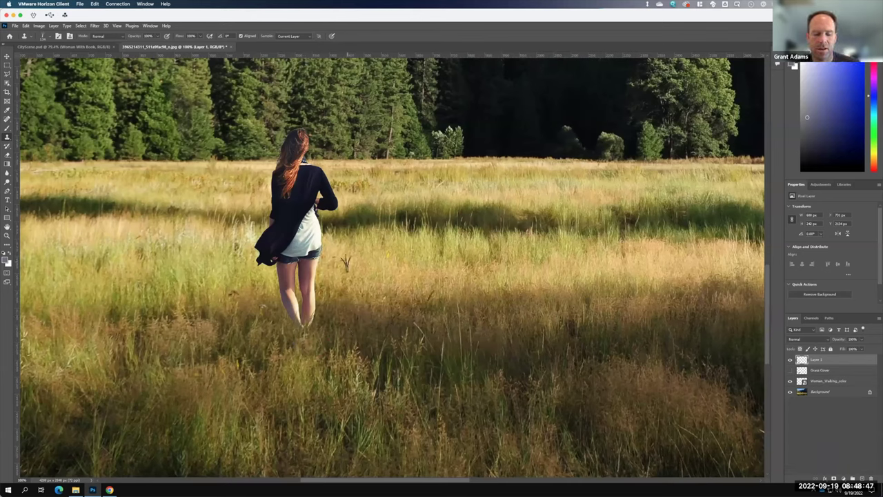
double_click(347, 264)
key(ctrl+0)
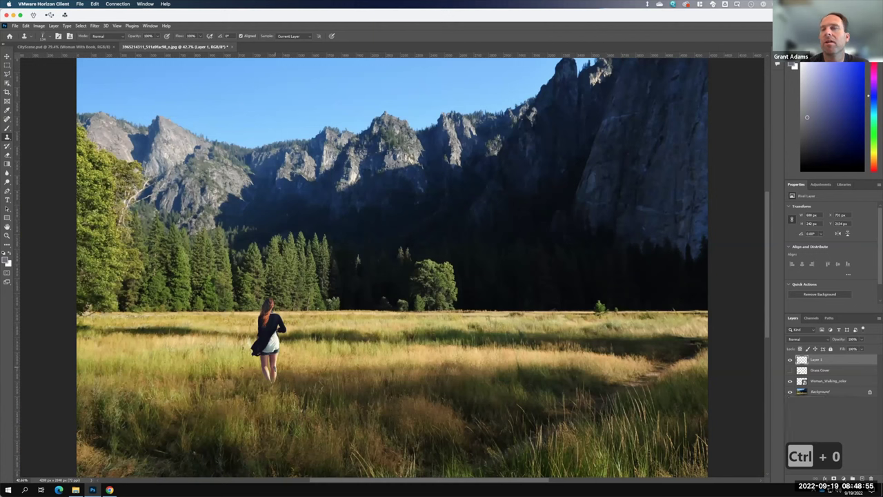
key(F15)
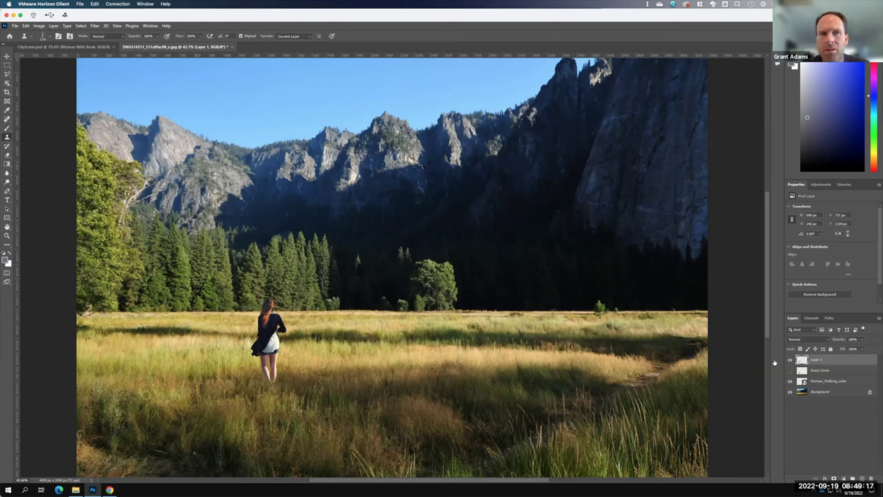
- Hide Layer 1 and scale the Woman_Walking_color cutout down to about 33% with Free Transform, placing her farther back in the meadow
drag(789, 358, 818, 381)
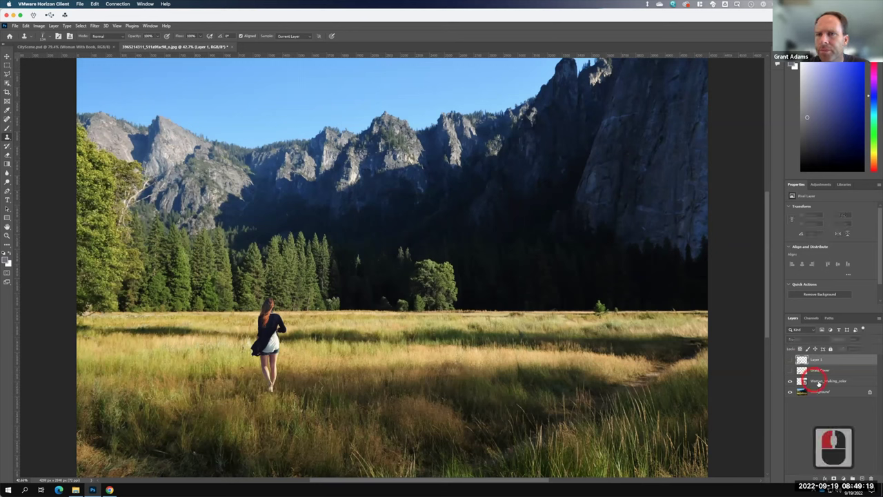
click(818, 381)
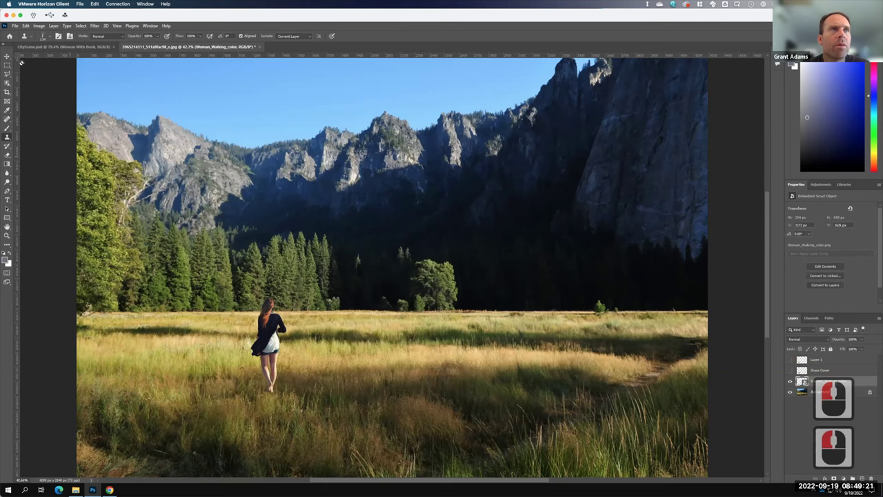
click(25, 26)
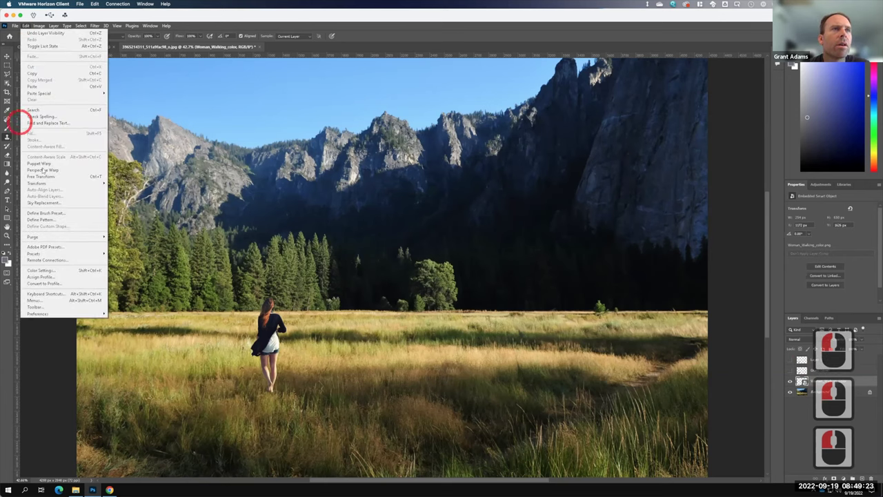
click(41, 176)
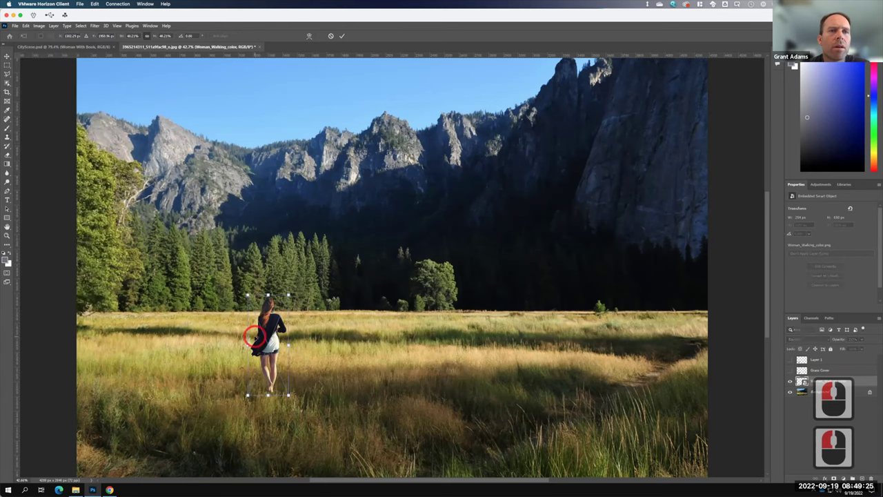
drag(247, 395, 258, 373)
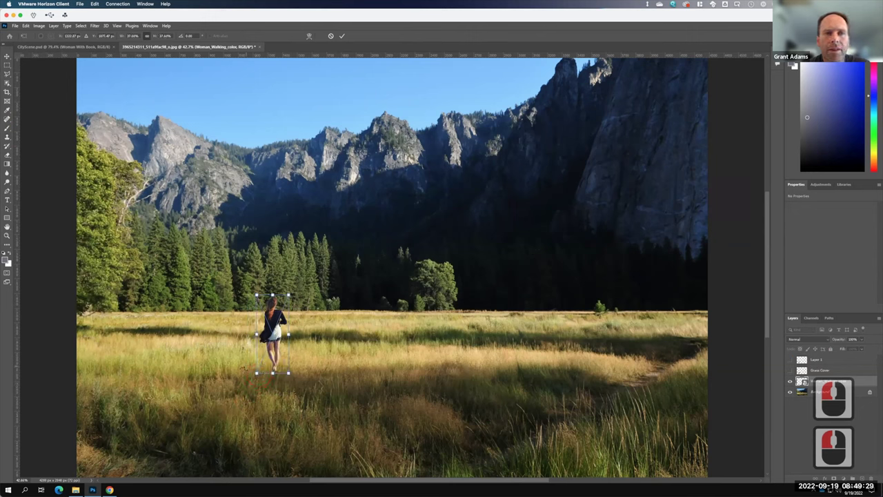
drag(256, 373, 258, 370)
drag(289, 295, 286, 299)
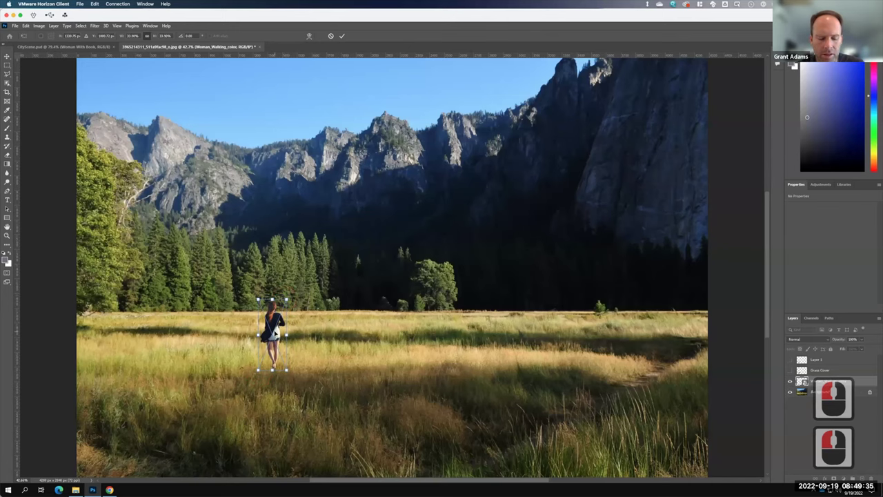
- Marquee-select a wide grass patch to the left of the smaller woman and copy it from the Background layer
key(ctrl+equal)
key(ctrl+equal)
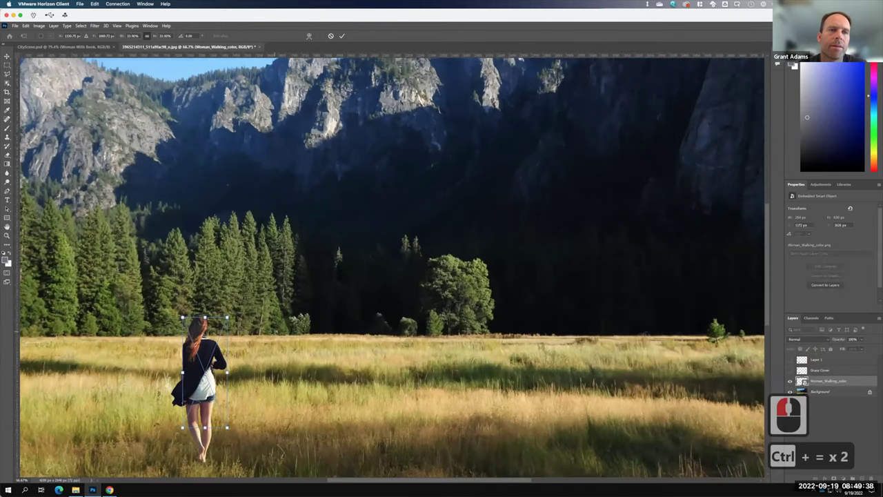
drag(154, 401, 275, 351)
scroll(481, 305, left, 20)
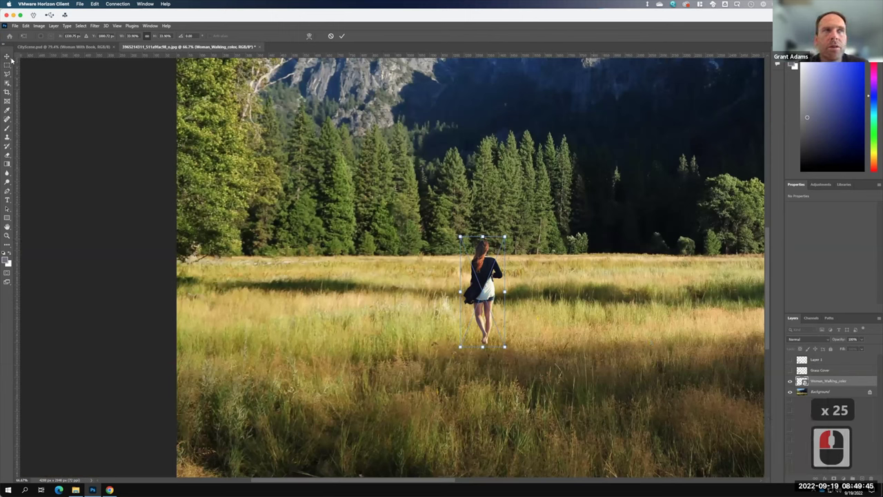
click(840, 392)
click(7, 64)
click(311, 280)
drag(292, 282, 449, 364)
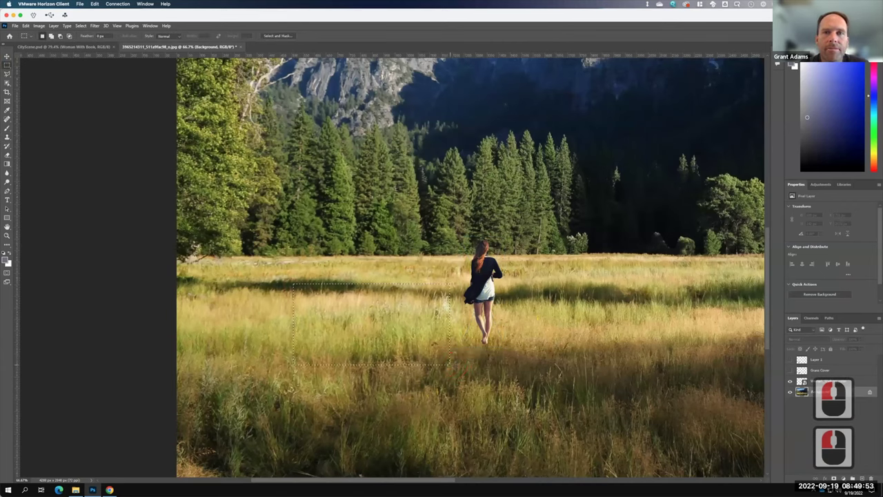
click(25, 26)
click(32, 73)
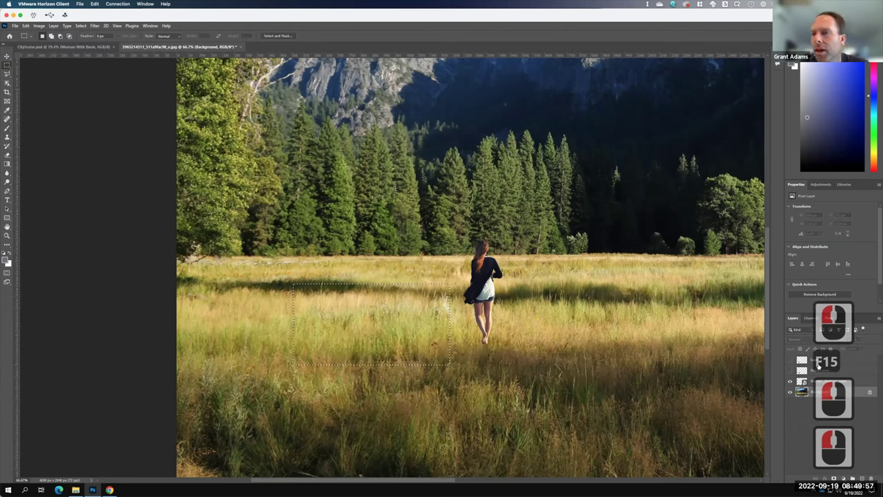
- Add a new layer named Foot Cover at the top of the layer stack and paste the copied grass patch into it
click(861, 478)
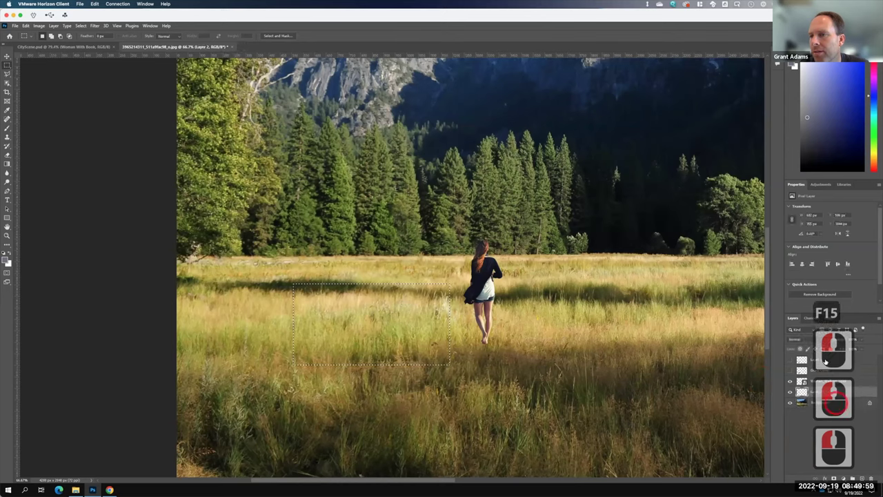
click(816, 353)
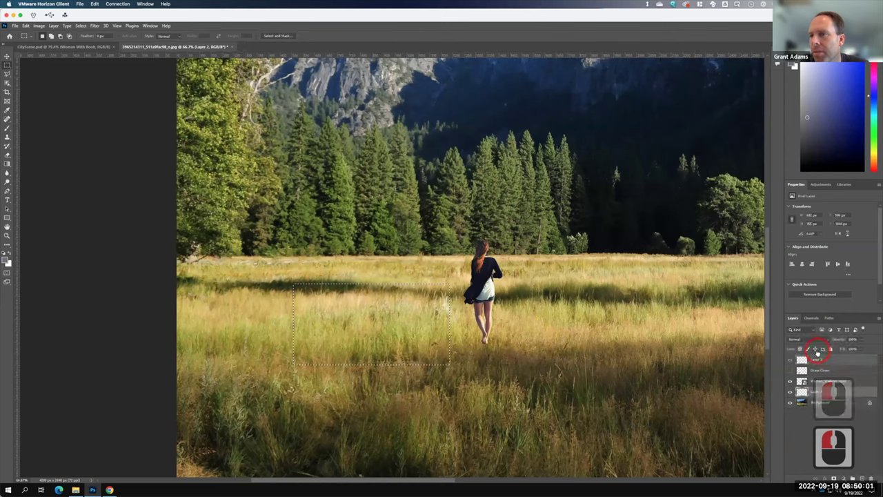
double_click(817, 357)
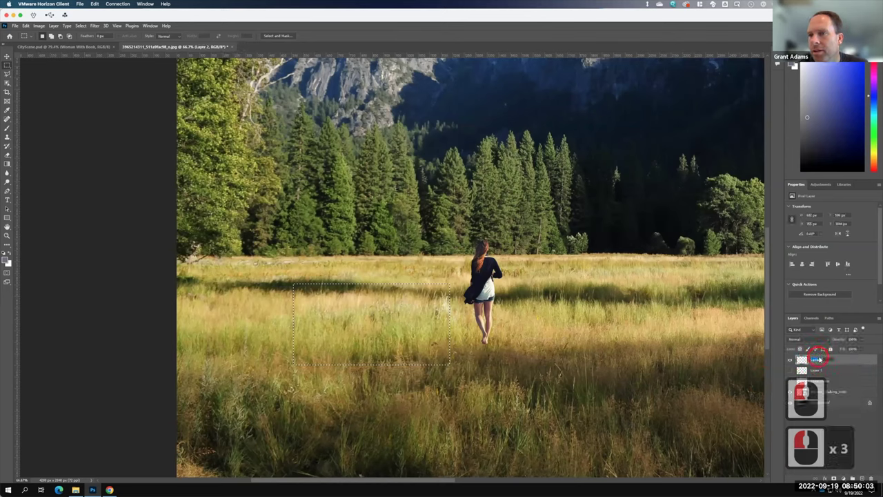
text(Foot Co)
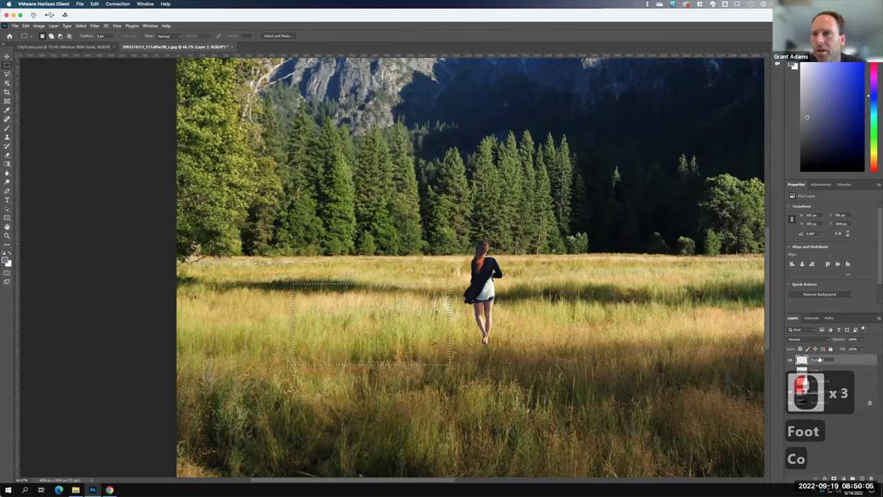
text(ver)
key(Return)
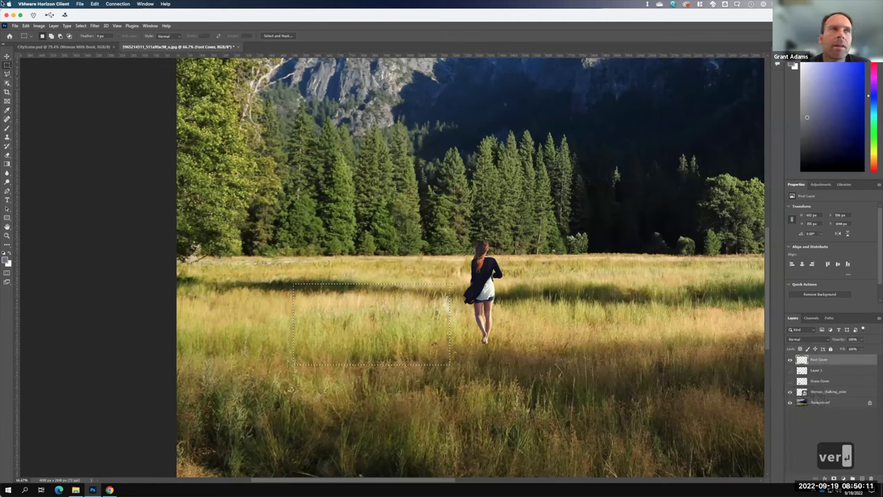
click(25, 25)
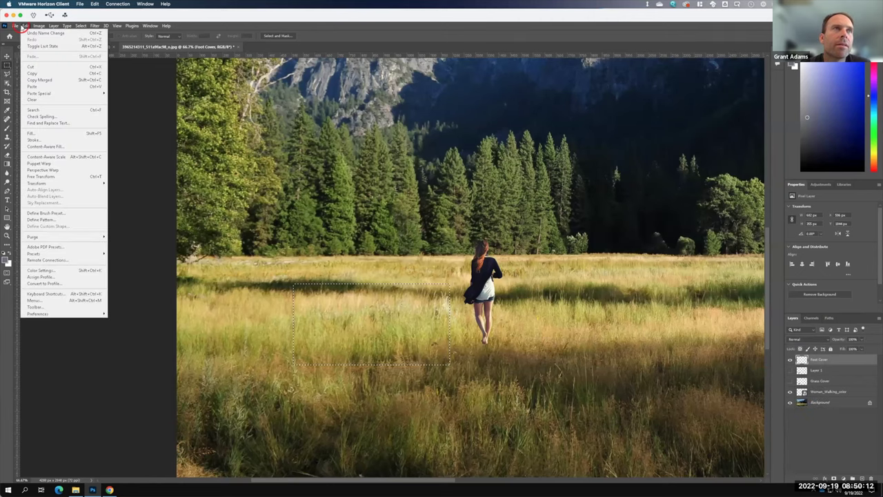
click(35, 85)
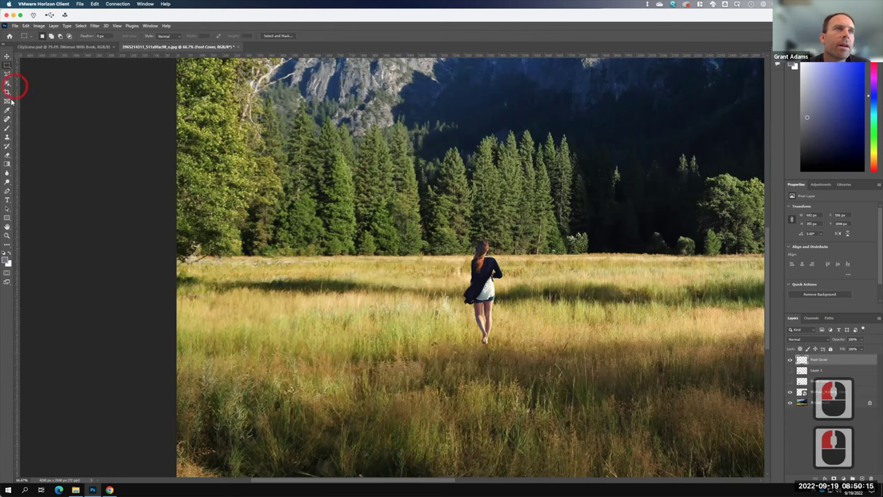
- On the Foot Cover layer, sample grass near the smaller woman with the Clone Stamp and paint it over her feet
click(8, 137)
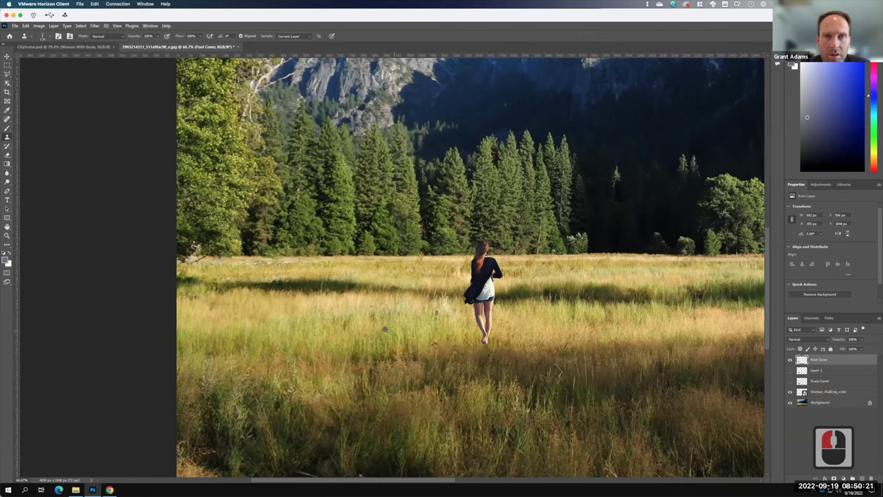
alt+click(500, 343)
alt+click(488, 338)
click(491, 344)
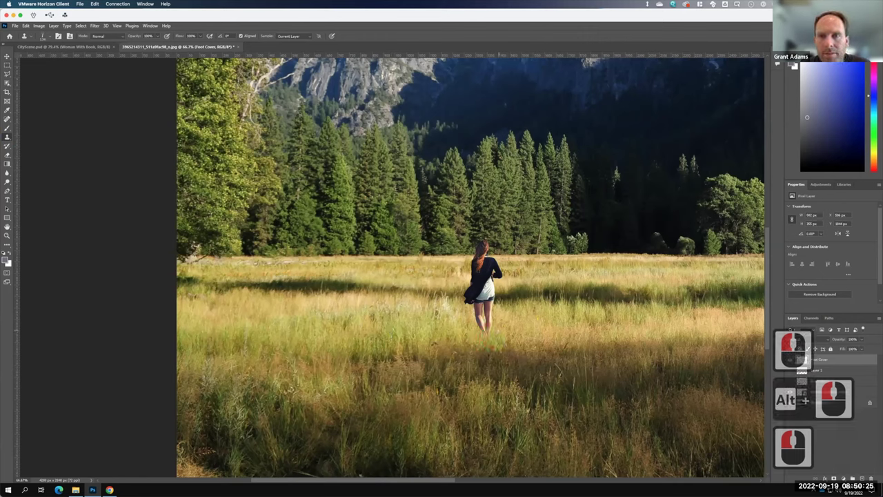
alt+click(501, 341)
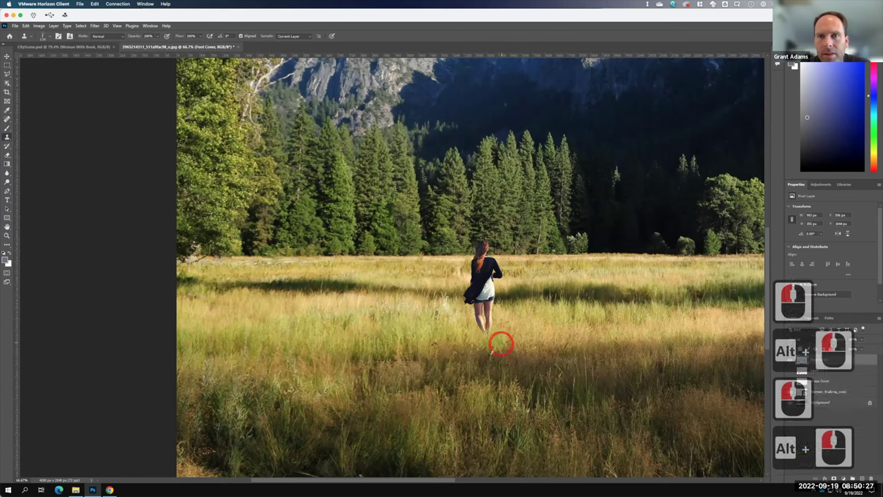
click(501, 348)
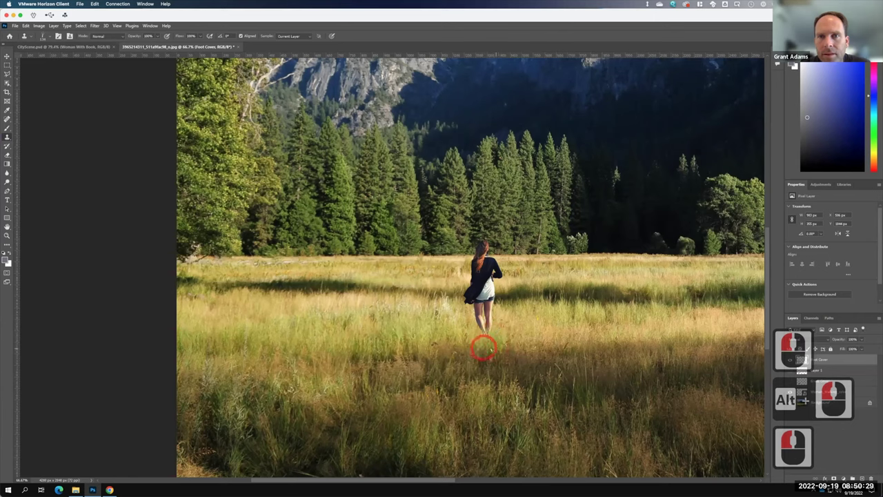
click(475, 348)
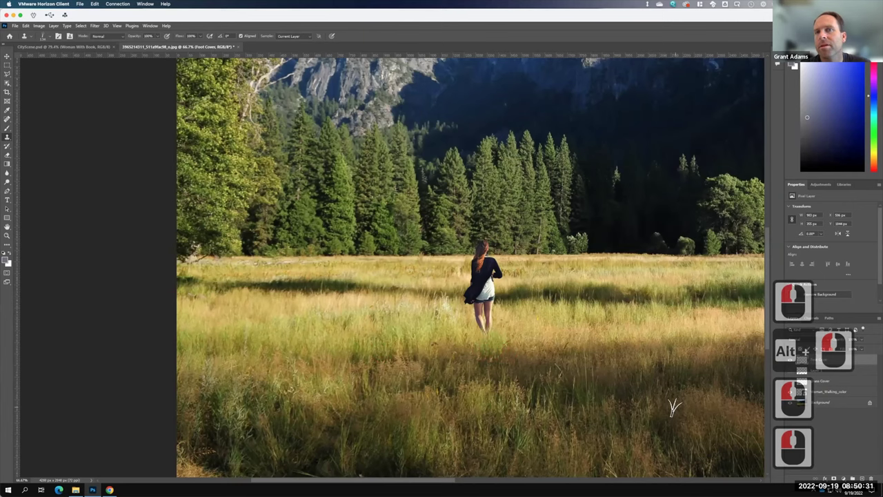
click(490, 311)
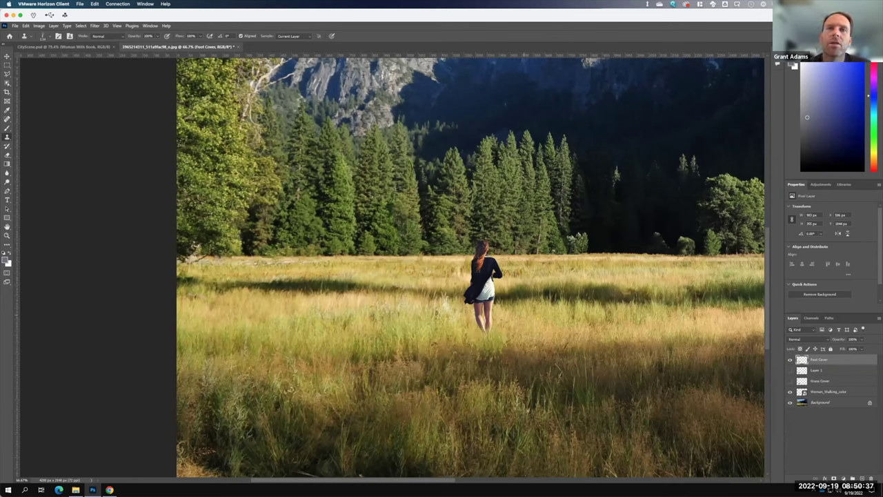
- Place the Woman_Walking_gray cutout as an embedded image above the Foot Cover layer
click(15, 27)
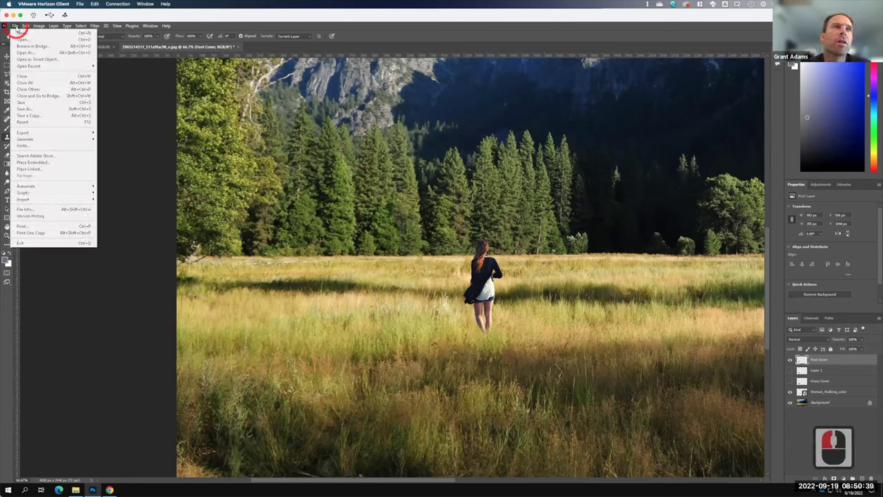
click(53, 163)
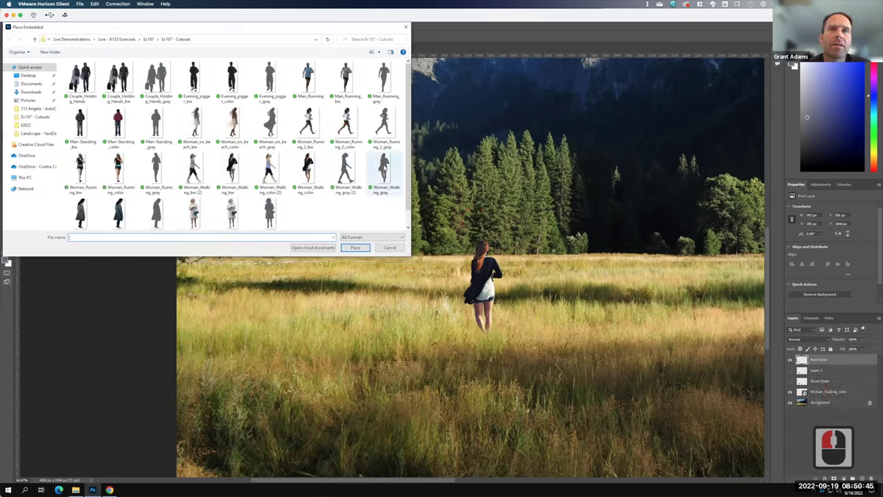
click(383, 172)
click(352, 247)
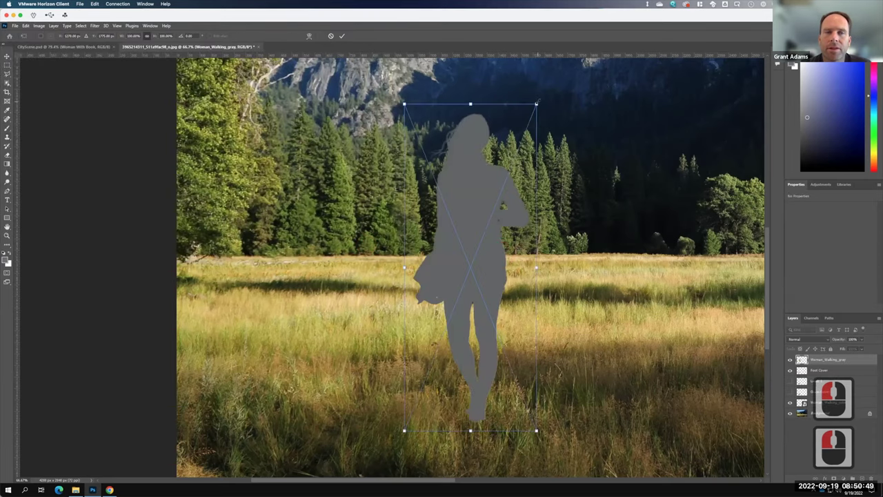
- Scale the gray silhouette down to about 33% and align it directly over the color woman in the meadow
drag(537, 102, 478, 244)
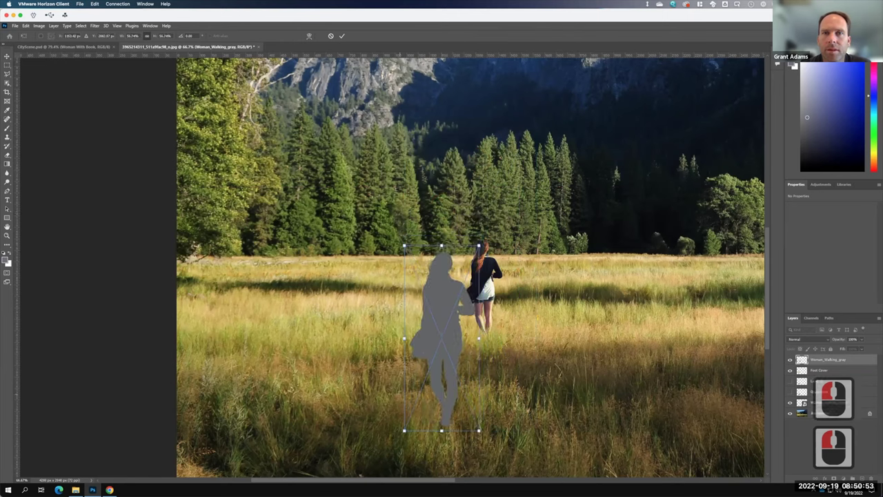
key(F15)
drag(405, 431, 472, 345)
drag(468, 274, 492, 271)
drag(503, 337, 507, 343)
drag(488, 286, 487, 291)
drag(487, 285, 487, 282)
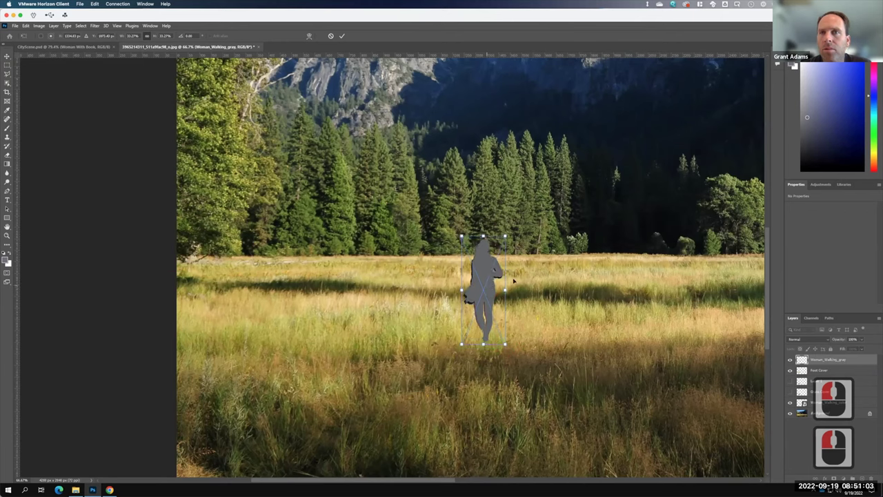
click(343, 36)
key(s)
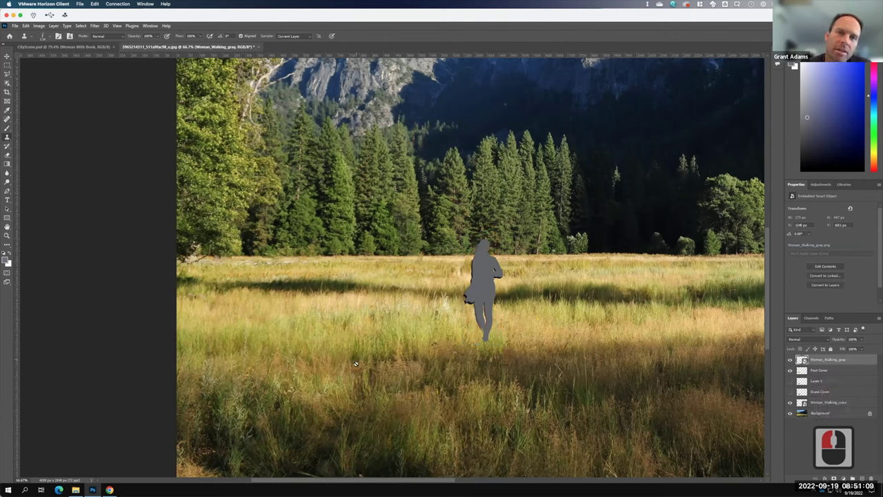
- Skew the gray silhouette's upper corners down to the left so it lies almost flat on the grass as a cast shadow
click(28, 27)
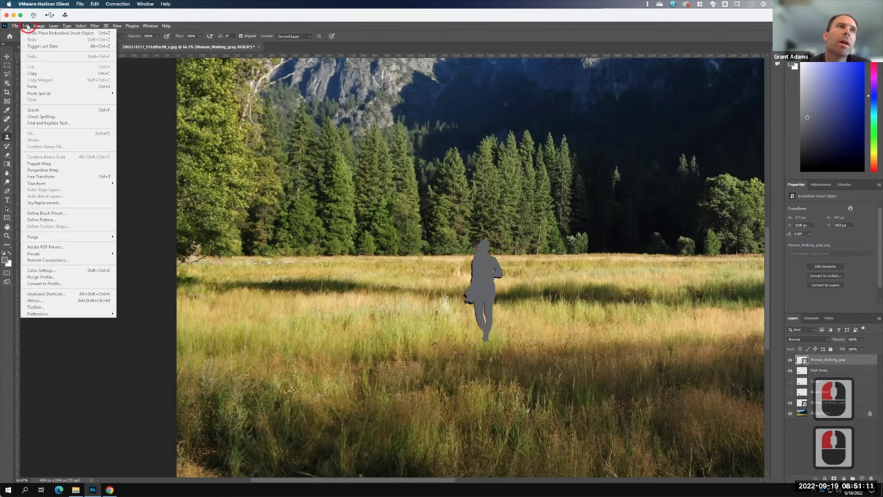
mouse_move(88, 187)
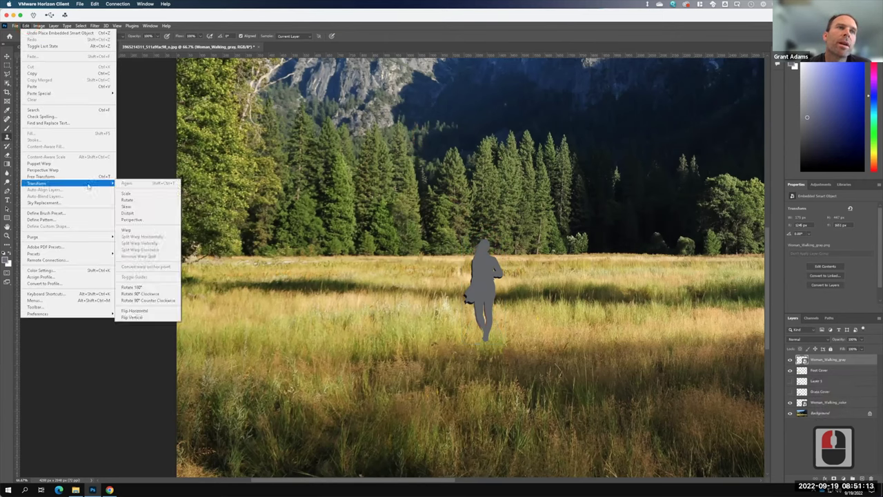
click(141, 206)
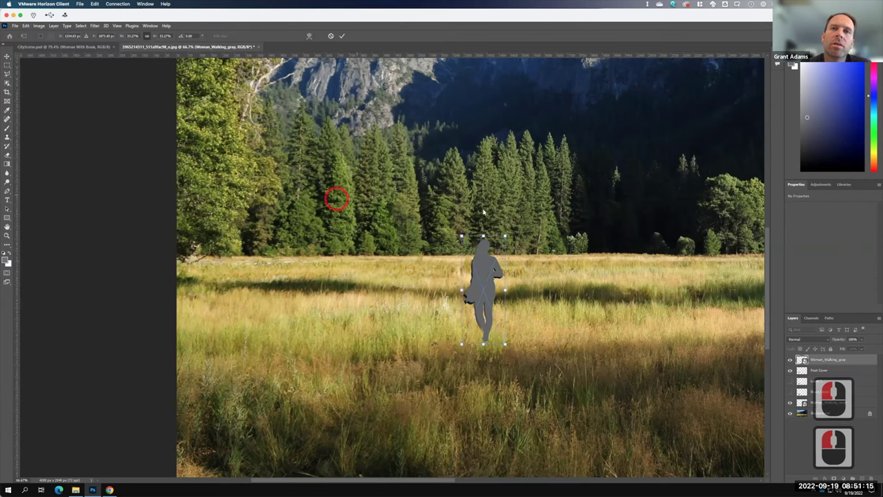
drag(461, 237, 378, 236)
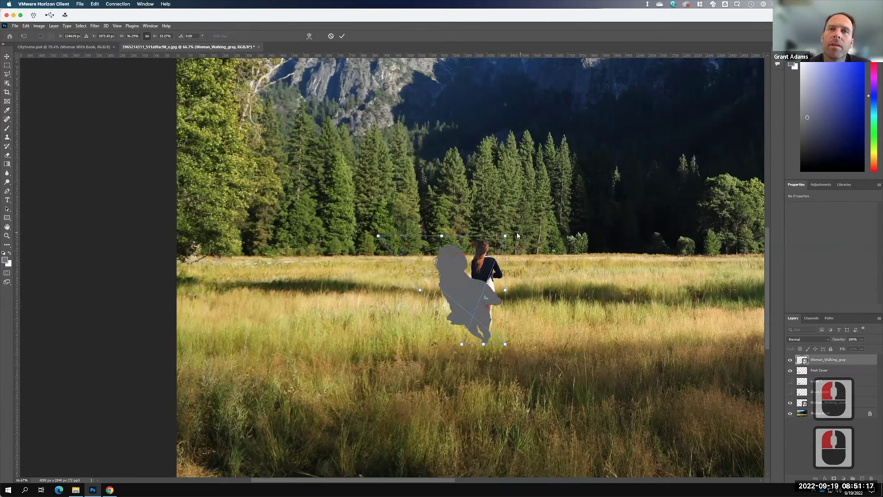
drag(504, 236, 322, 317)
click(409, 238)
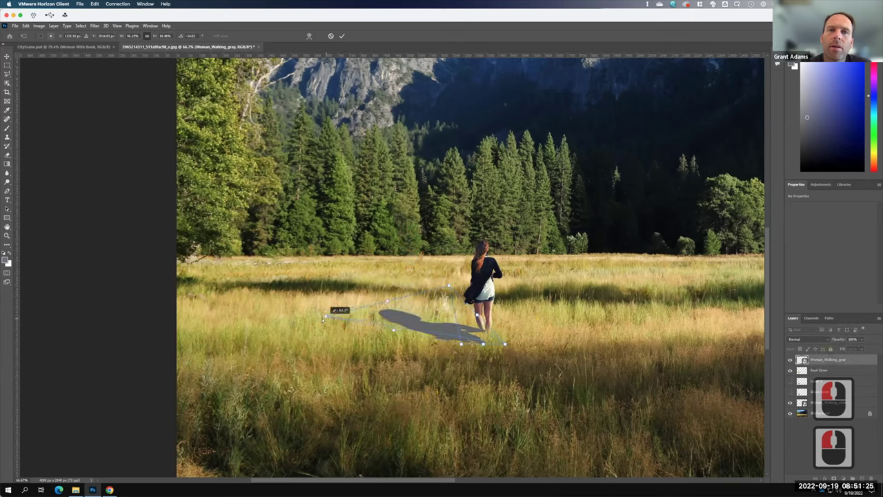
mouse_move(450, 283)
mouse_down()
mouse_move(338, 312)
mouse_move(349, 329)
mouse_move(351, 309)
mouse_move(399, 320)
mouse_move(278, 341)
mouse_up()
drag(400, 322, 329, 316)
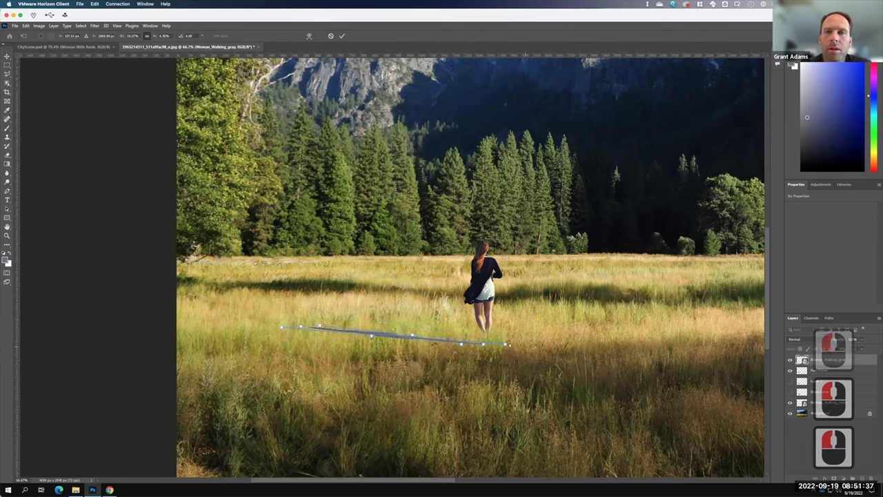
- Adjust the shadow's base corners to narrow it toward the woman's feet, shift it slightly down, and apply the transform
mouse_move(505, 343)
mouse_down()
mouse_move(488, 336)
mouse_move(509, 332)
mouse_move(516, 340)
mouse_move(477, 319)
mouse_move(510, 331)
mouse_up()
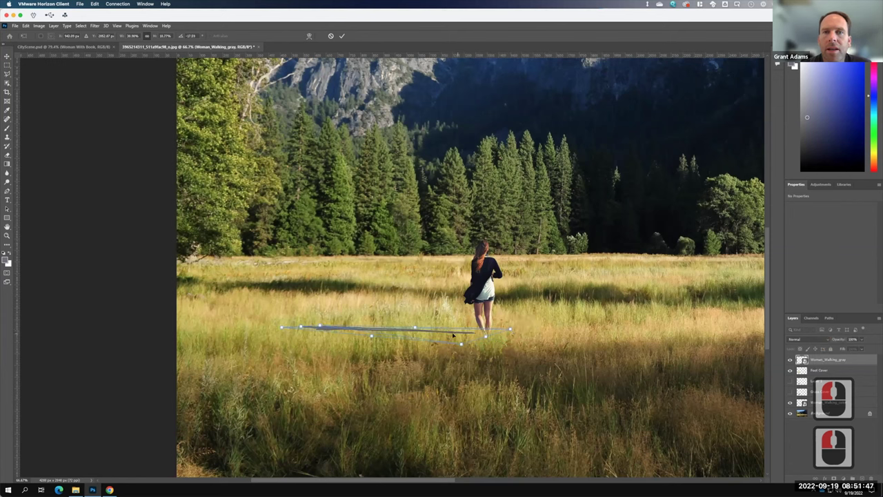
drag(461, 343, 485, 336)
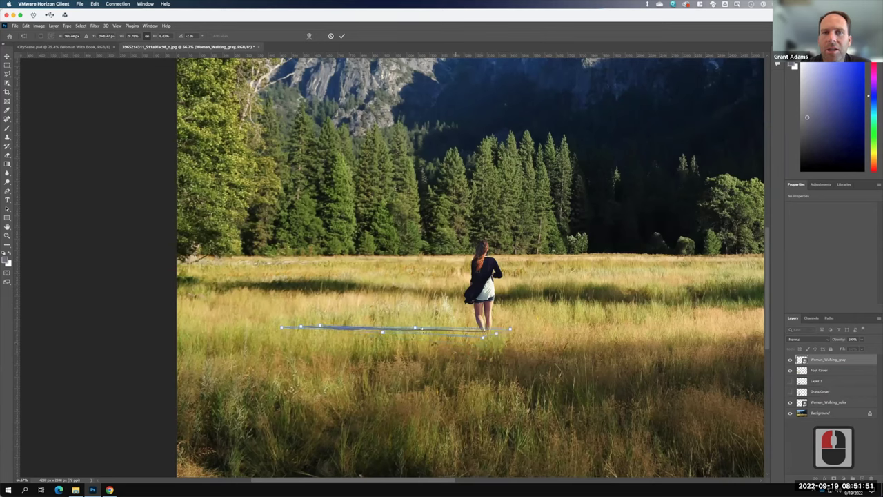
drag(423, 334, 423, 335)
key(F15)
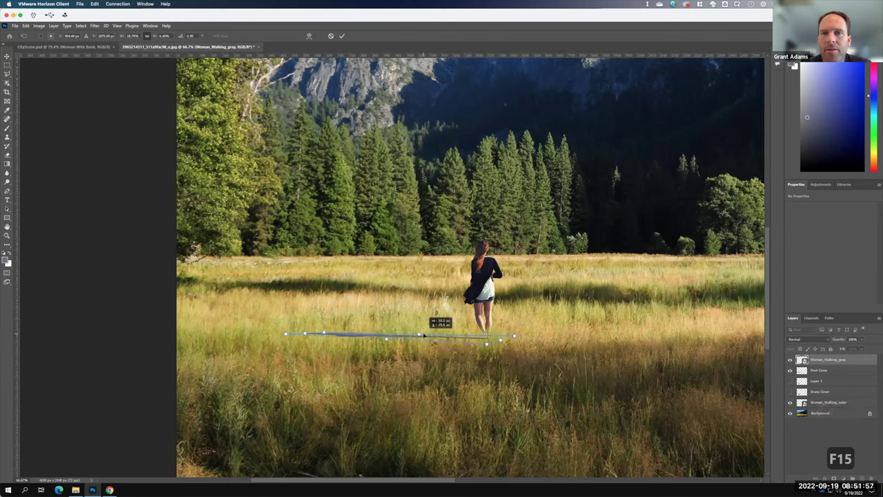
click(573, 349)
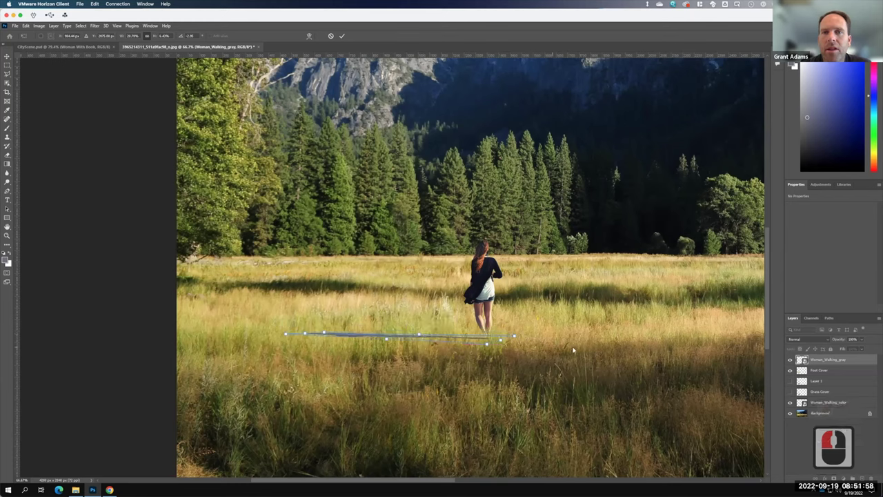
click(342, 37)
key(s)
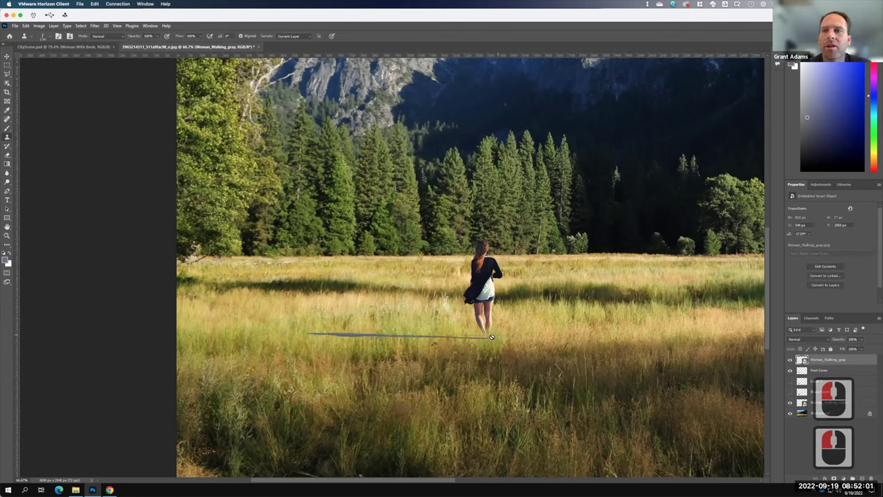
- Set the Woman_Walking_gray layer's blending mode to Multiply and reduce its opacity to roughly half
click(812, 340)
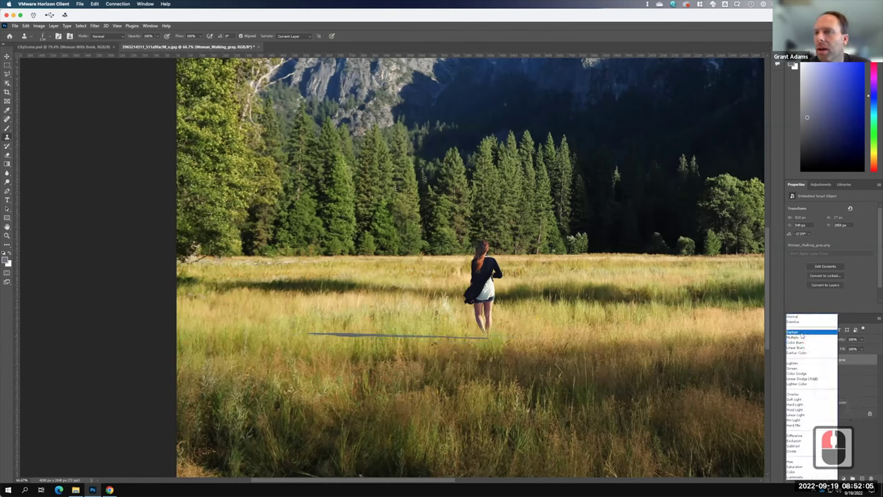
click(800, 337)
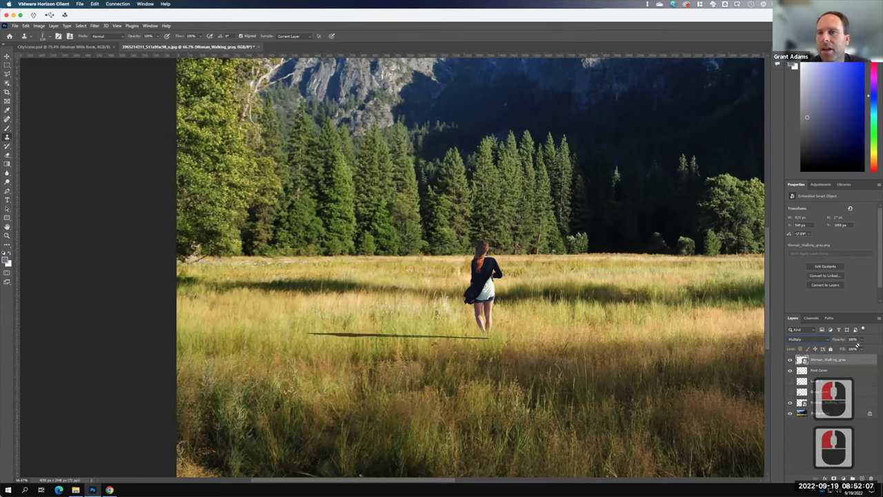
click(861, 340)
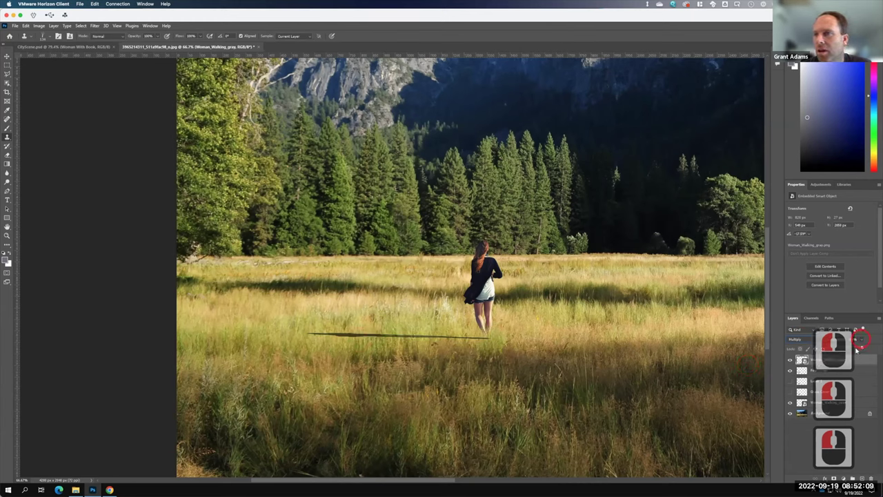
click(847, 349)
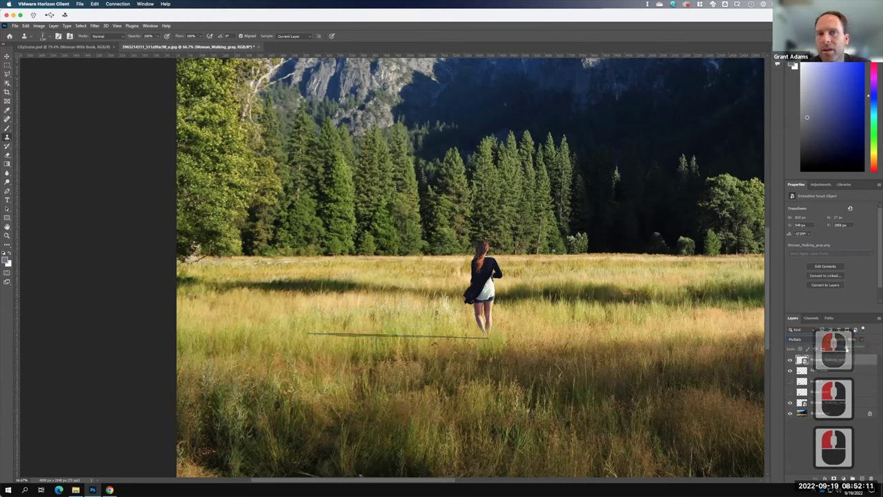
click(848, 349)
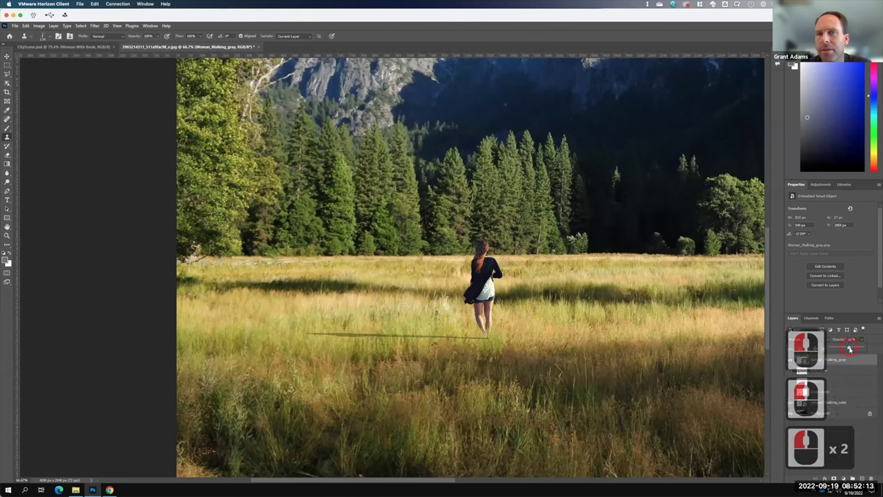
click(848, 349)
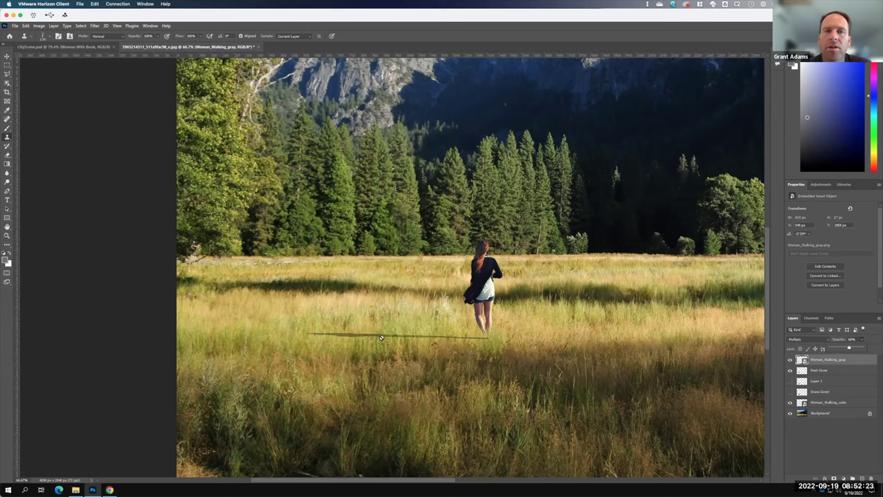
- Isolate the Woman_Walking_gray layer by hiding all other layers, and set its opacity to 100%
click(784, 412)
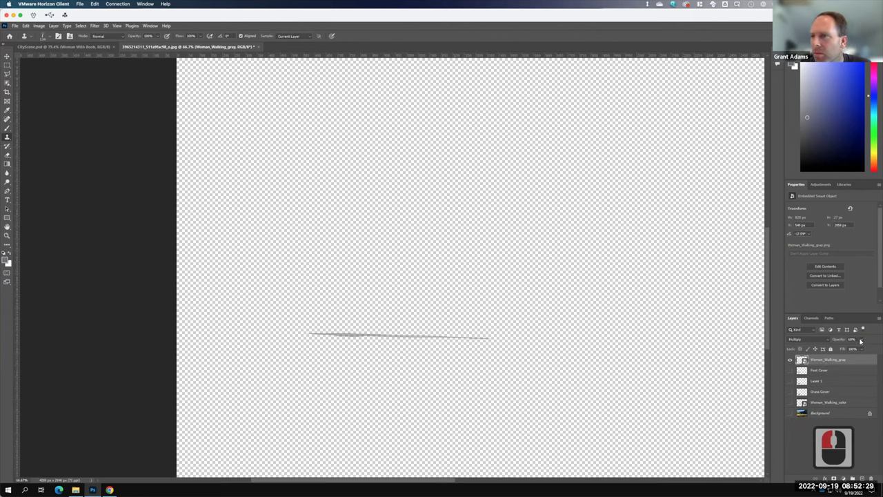
click(860, 340)
drag(872, 351, 877, 351)
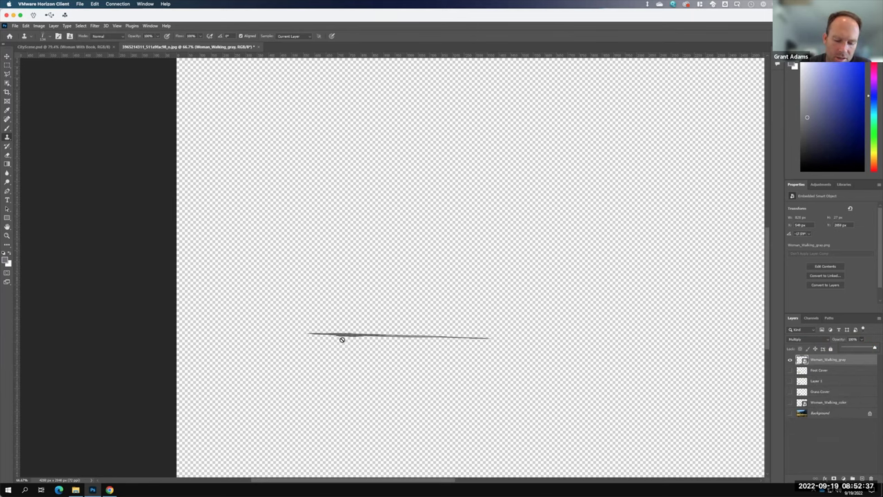
- Inspect the flattened shadow up close and rasterize the Woman_Walking_gray layer
key(ctrl+equal)
key(ctrl+equal)
key(ctrl+equal)
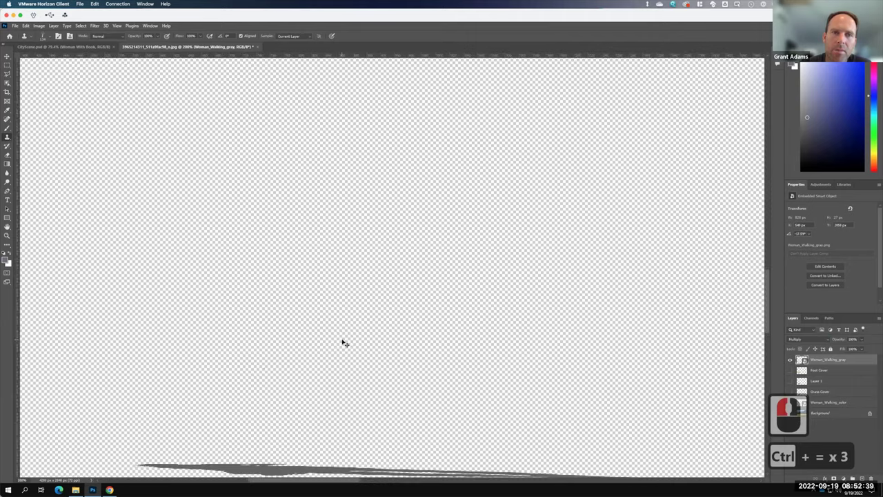
scroll(531, 235, down, 20)
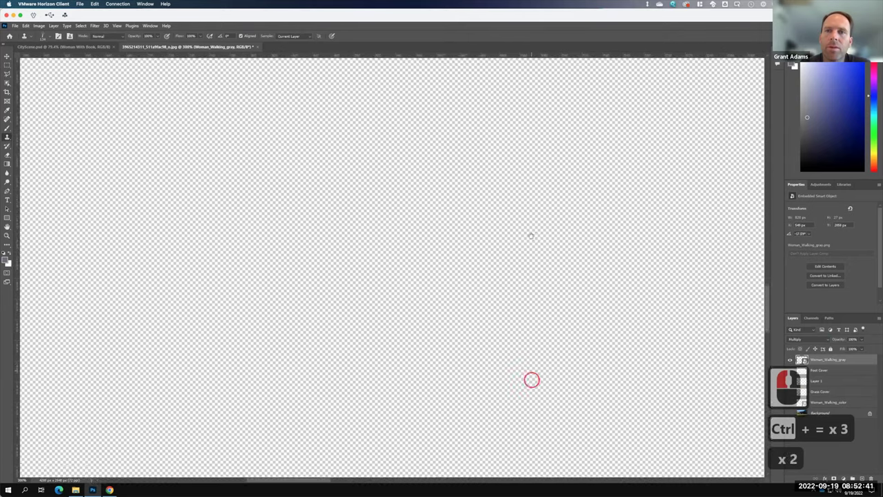
scroll(627, 115, left, 18)
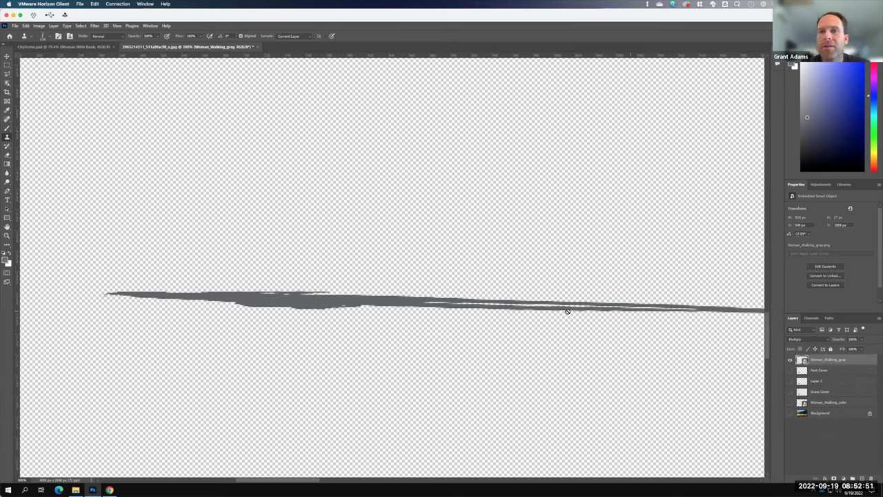
key(F15)
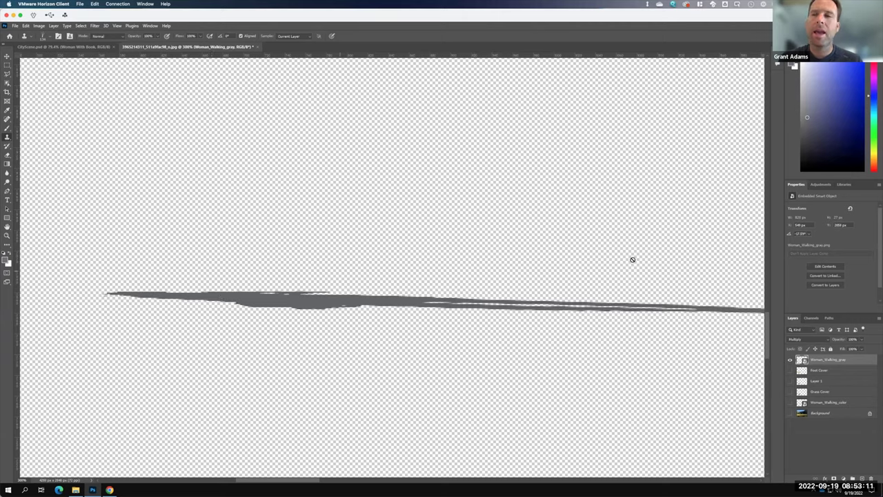
right_click(834, 363)
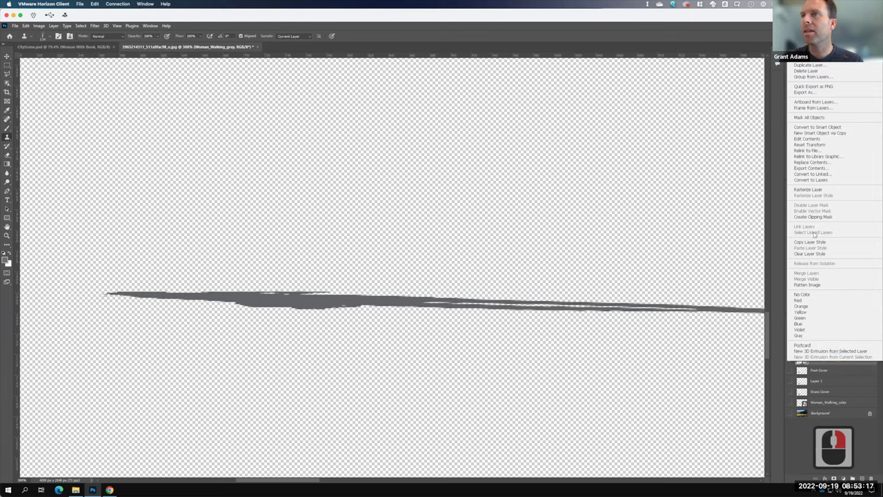
click(820, 190)
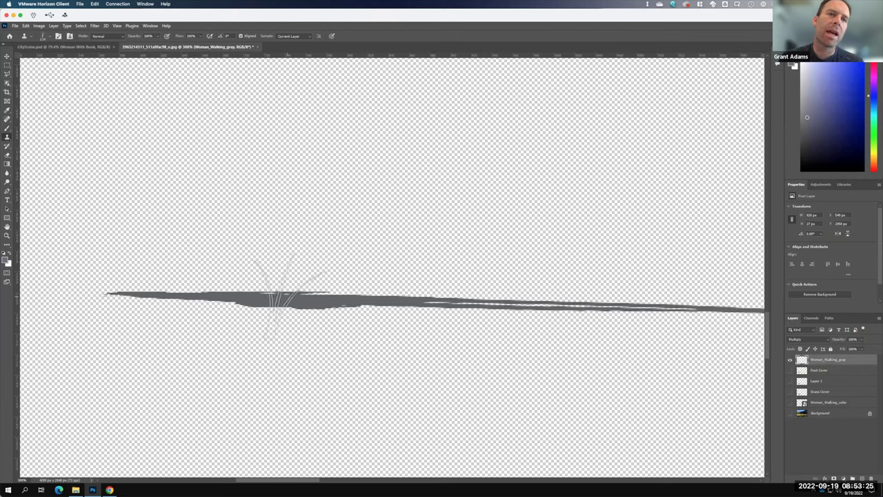
- Marquee-select an empty rectangular area below the shadow and sample the shadow's gray as the foreground color with the Eyedropper
click(7, 64)
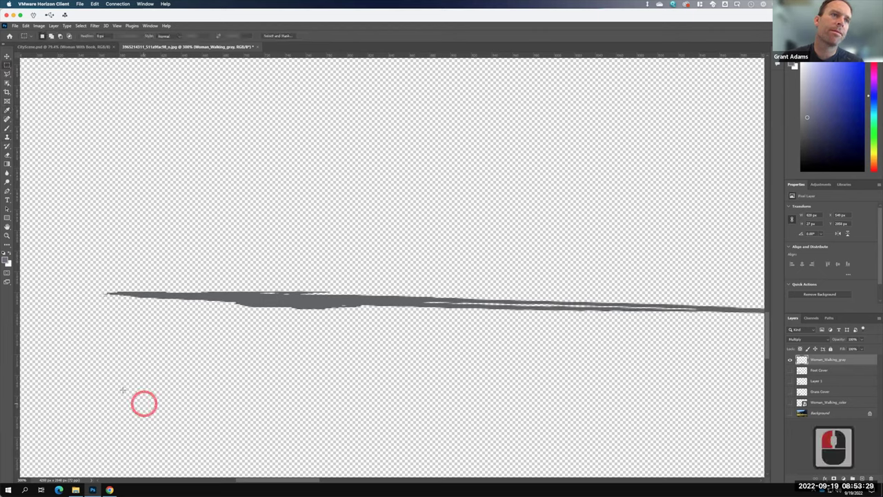
drag(105, 352, 448, 448)
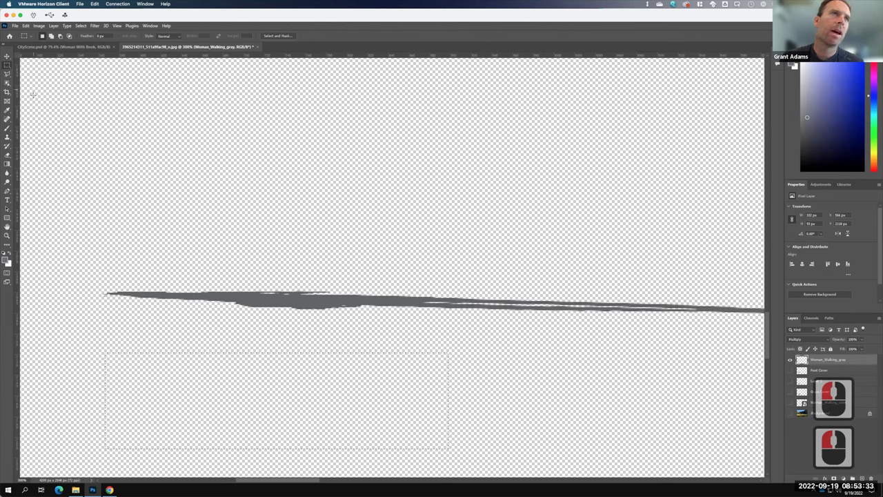
click(8, 109)
click(270, 262)
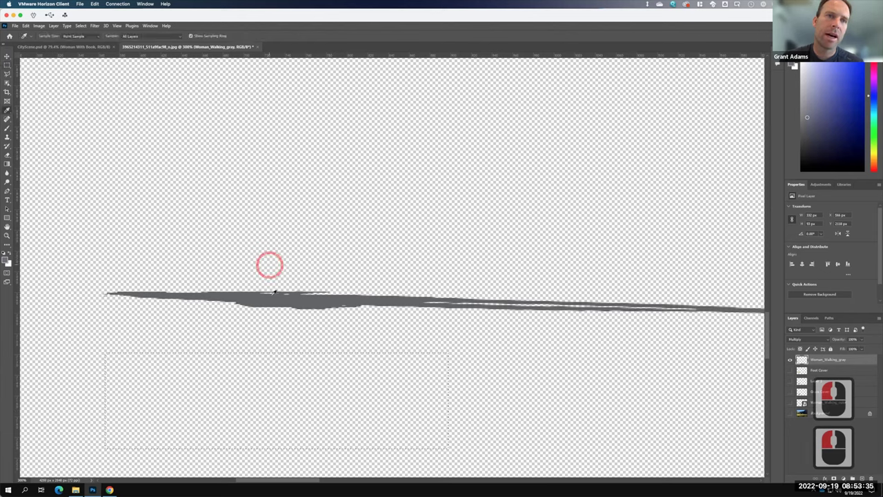
click(273, 296)
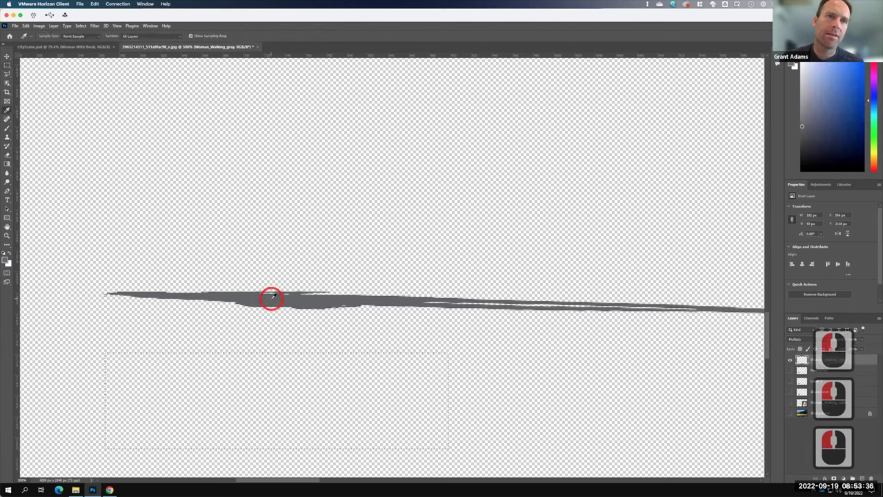
- Fill the selected rectangle below the shadow with the sampled gray using a greatly enlarged soft brush, and deselect it
click(7, 127)
mouse_move(249, 379)
mouse_down()
mouse_move(328, 376)
mouse_move(186, 378)
mouse_up()
key(bracketright)
key(bracketright)
key(bracketright)
key(bracketright)
key(bracketright)
key(bracketright)
key(bracketright)
key(bracketright)
key(bracketright)
key(bracketright)
key(bracketright)
key(bracketright)
key(bracketright)
key(bracketright)
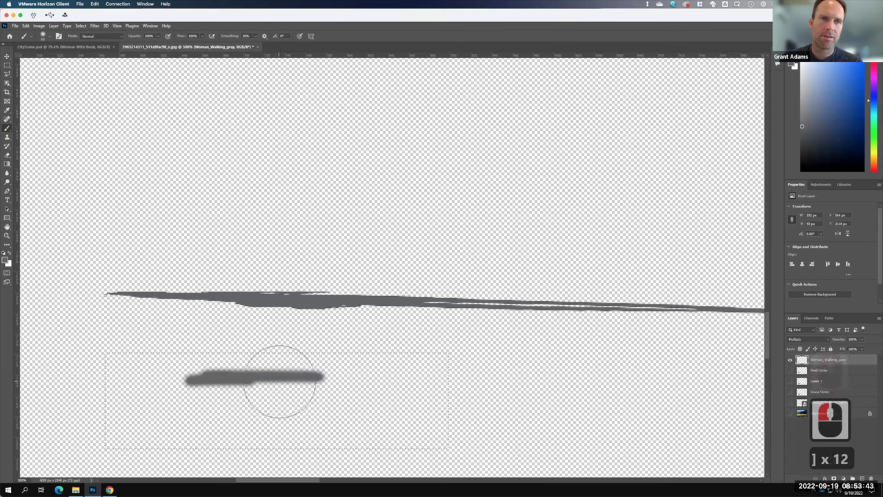
key(bracketright)
mouse_move(286, 383)
mouse_down()
mouse_move(110, 381)
mouse_move(355, 367)
mouse_move(553, 377)
mouse_move(367, 416)
mouse_move(36, 419)
mouse_move(360, 451)
mouse_move(526, 435)
mouse_move(401, 380)
mouse_move(301, 380)
mouse_move(394, 355)
mouse_up()
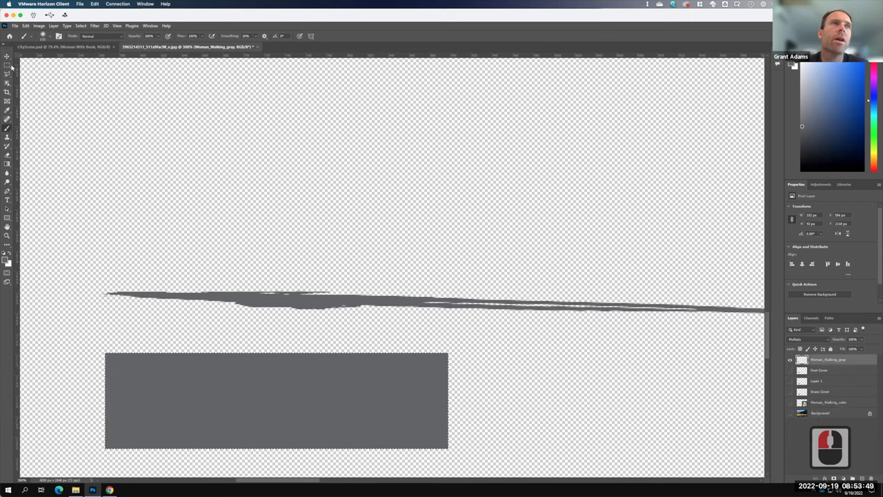
key(F15)
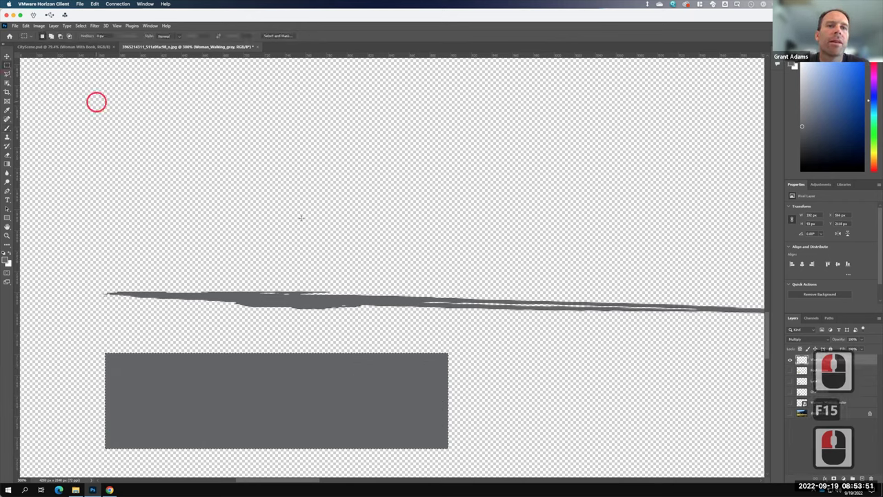
click(318, 221)
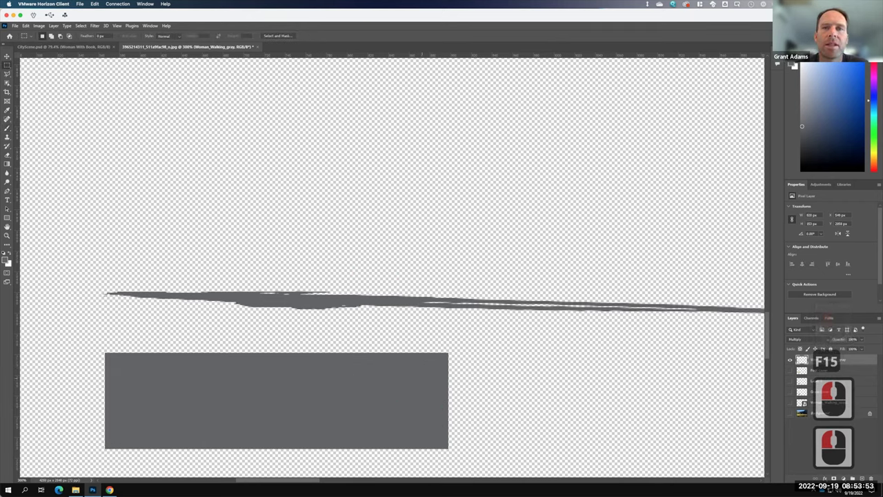
- Clone Stamp gray from the filled block along the shadow's left part with a much smaller grass brush to give it grassy edges
click(8, 138)
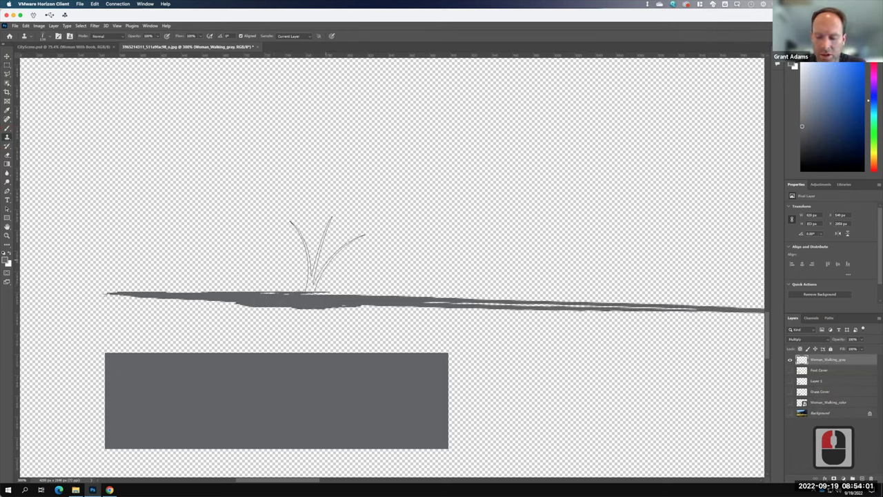
key(bracketleft)
key(bracketleft)
key(bracketleft)
key(bracketleft)
key(bracketleft)
key(bracketleft)
key(bracketleft)
key(bracketleft)
key(bracketleft)
key(bracketleft)
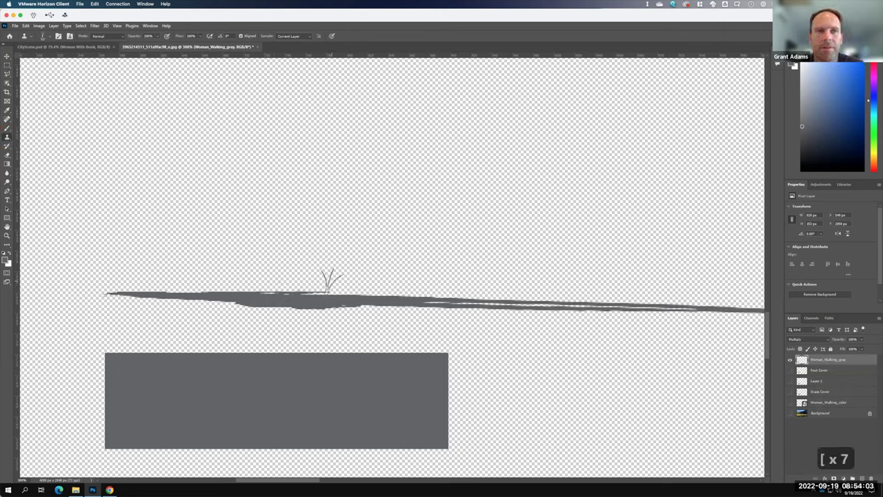
key(bracketleft)
key(bracketleft)
key(bracketleft)
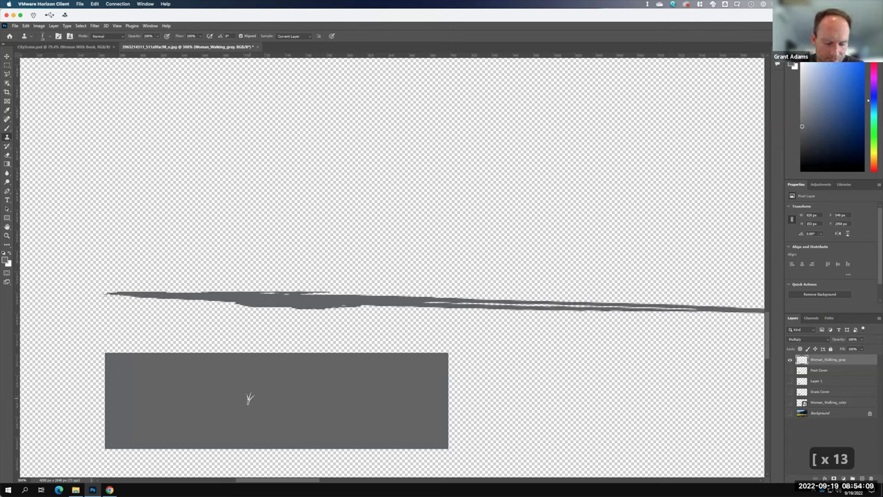
key(alt)
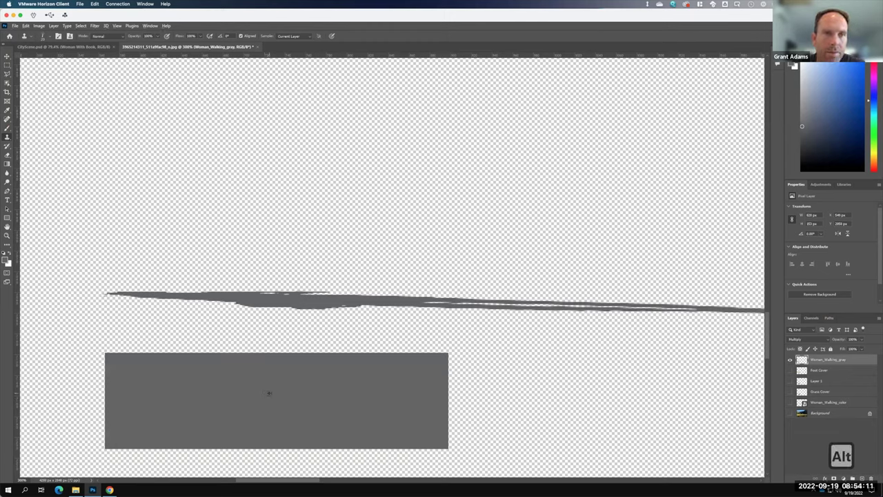
alt+click(269, 401)
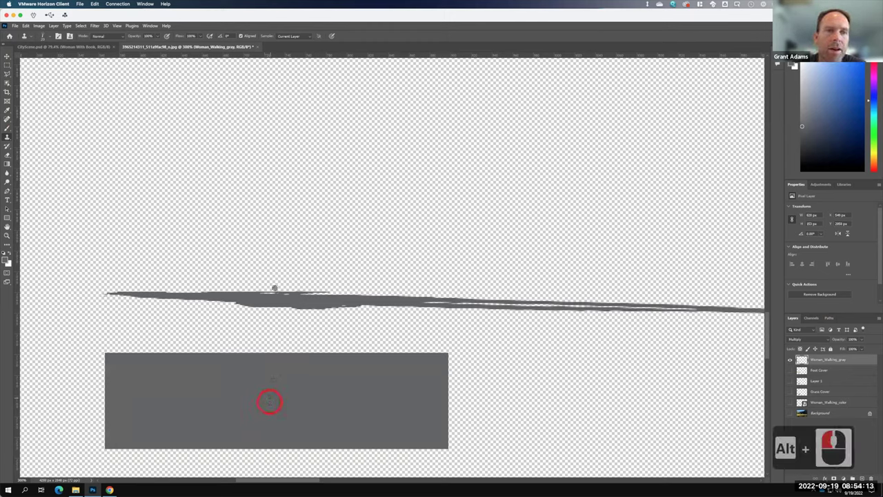
mouse_move(279, 293)
mouse_down()
mouse_move(121, 293)
mouse_move(219, 305)
mouse_move(136, 294)
mouse_up()
alt+click(257, 388)
mouse_move(139, 294)
mouse_down()
mouse_move(110, 294)
mouse_move(159, 298)
mouse_up()
mouse_move(264, 302)
mouse_down()
mouse_move(299, 294)
mouse_move(274, 290)
mouse_move(329, 292)
mouse_move(315, 298)
mouse_up()
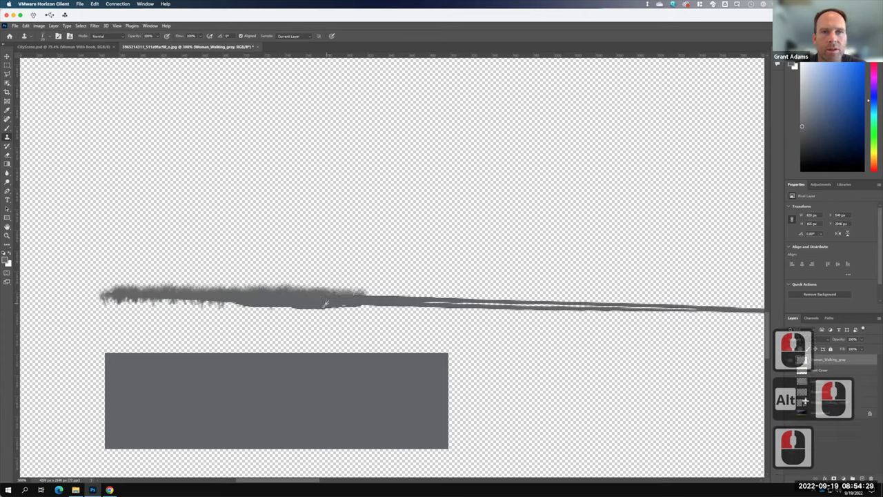
- Extend the grassy edges along the middle of the shadow with a slightly larger Clone Stamp grass brush, resampling the gray block
key(bracketright)
key(bracketright)
key(bracketright)
key(bracketright)
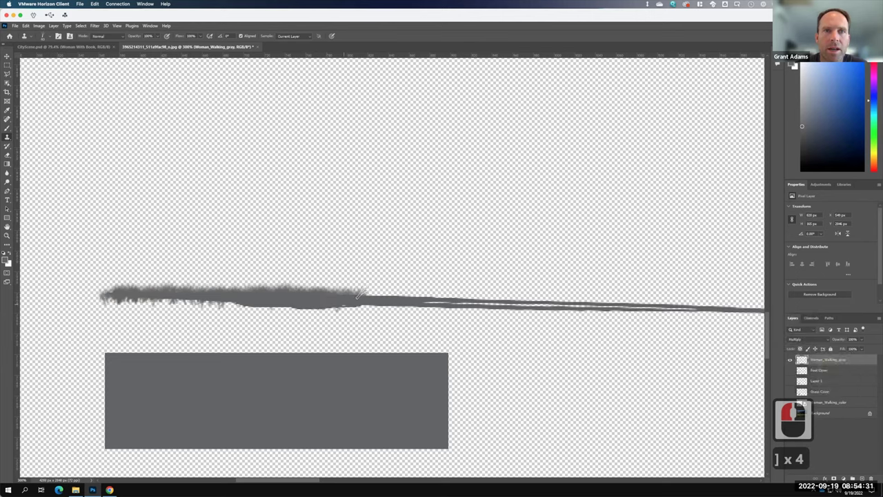
alt+click(232, 416)
mouse_move(355, 292)
mouse_down()
mouse_move(419, 293)
mouse_move(380, 300)
mouse_move(431, 302)
mouse_move(386, 293)
mouse_move(324, 298)
mouse_up()
mouse_move(386, 296)
mouse_down()
mouse_move(670, 307)
mouse_move(574, 303)
mouse_move(661, 299)
mouse_up()
alt+click(200, 394)
alt+click(262, 389)
drag(560, 302, 758, 313)
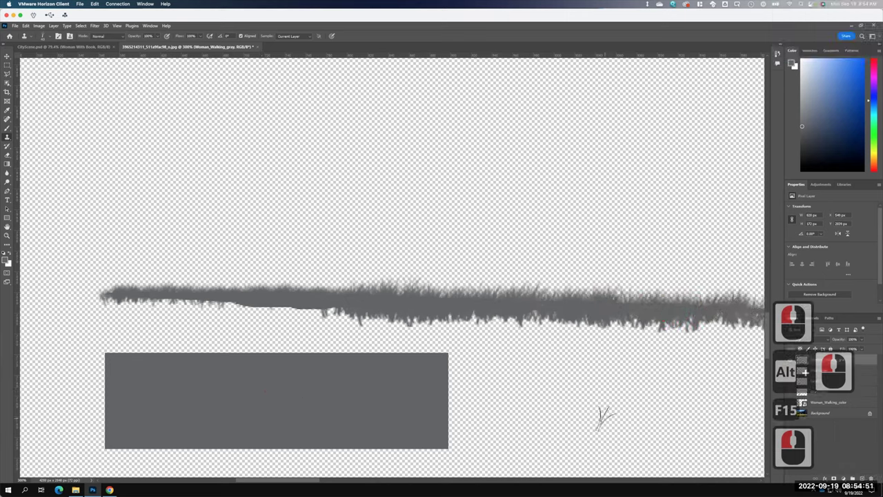
drag(673, 361, 428, 345)
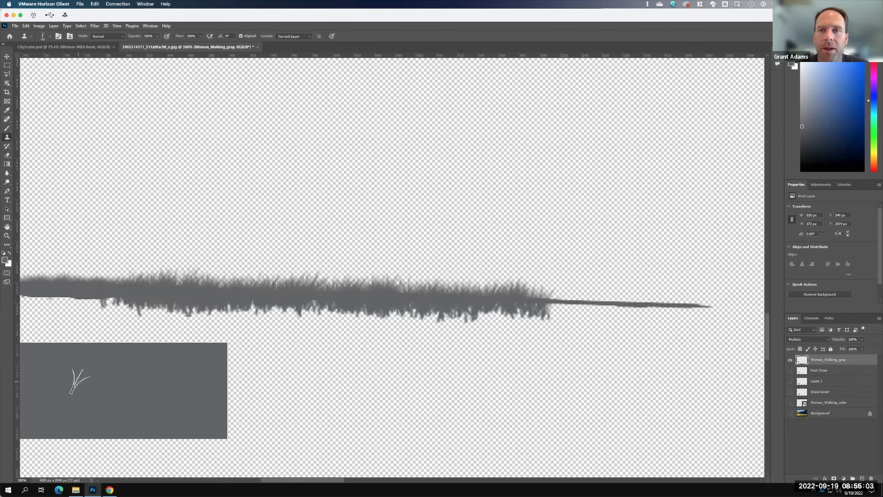
- Try a stroke with the regular Brush tool's Grass preset in the empty area above the shadow, and undo it
click(9, 128)
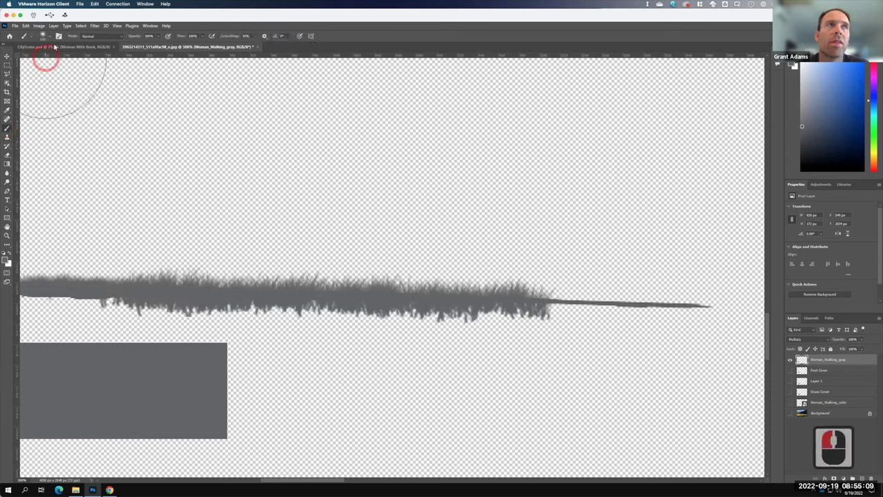
click(44, 35)
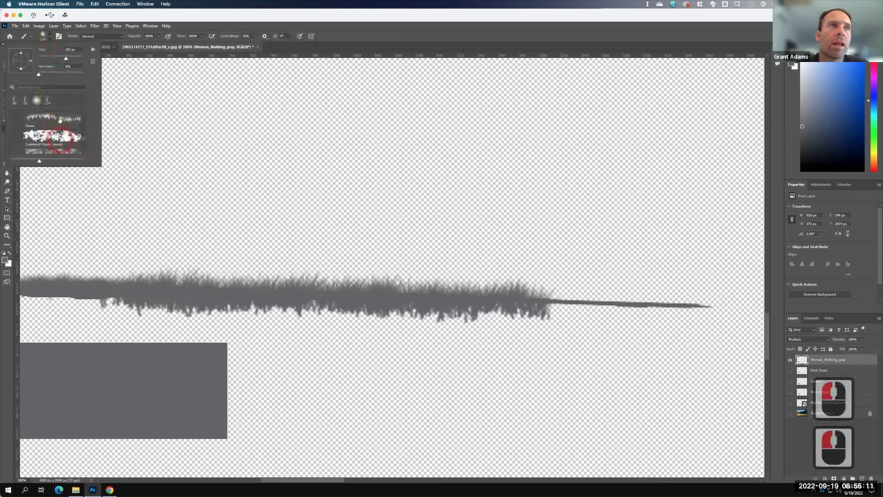
click(59, 118)
click(45, 39)
mouse_move(177, 158)
mouse_down()
mouse_move(161, 84)
mouse_move(228, 150)
mouse_move(398, 151)
mouse_move(422, 172)
mouse_up()
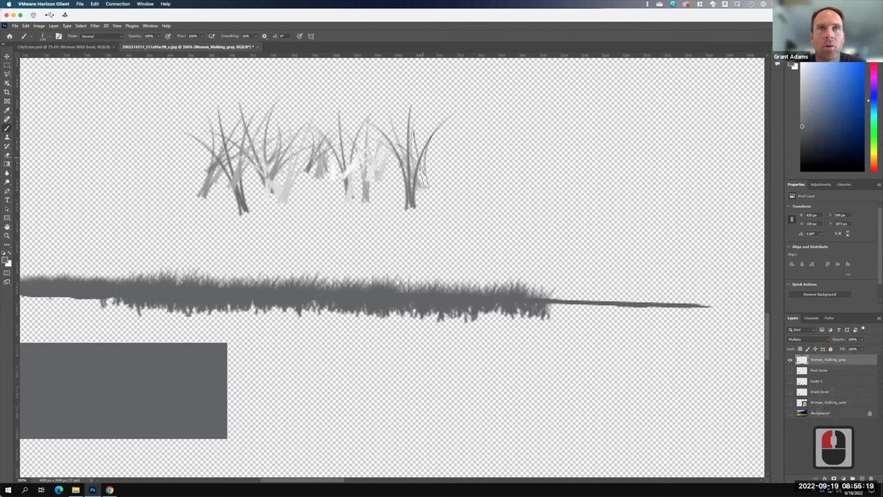
key(ctrl+z)
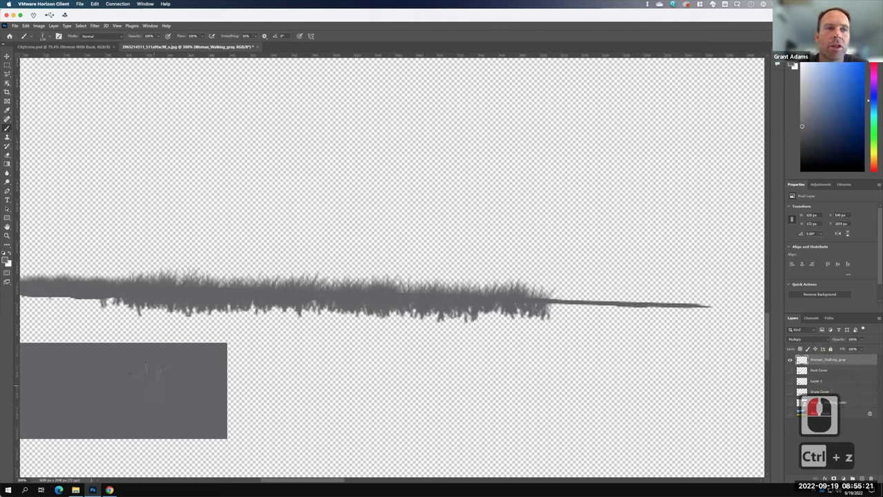
- Clone Stamp grassy edges over the thin right end of the shadow up to its tip, sampling from the gray areas
click(9, 137)
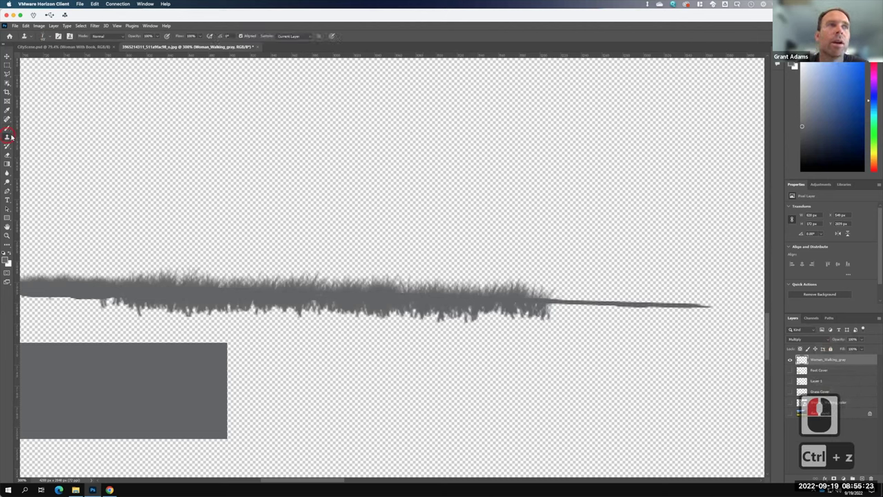
click(152, 156)
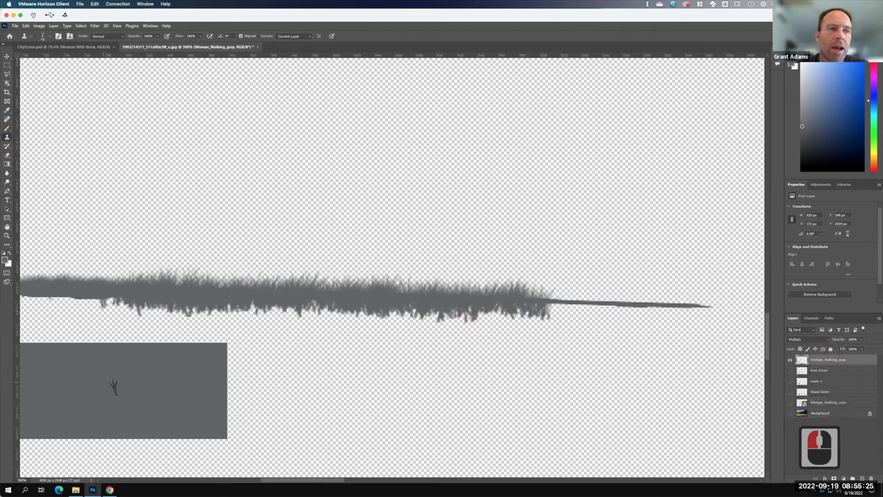
drag(113, 386, 103, 388)
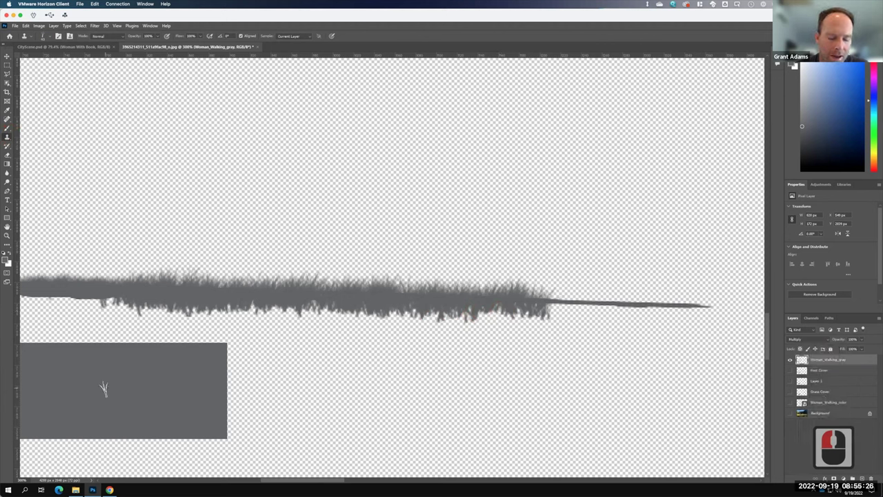
alt+click(63, 383)
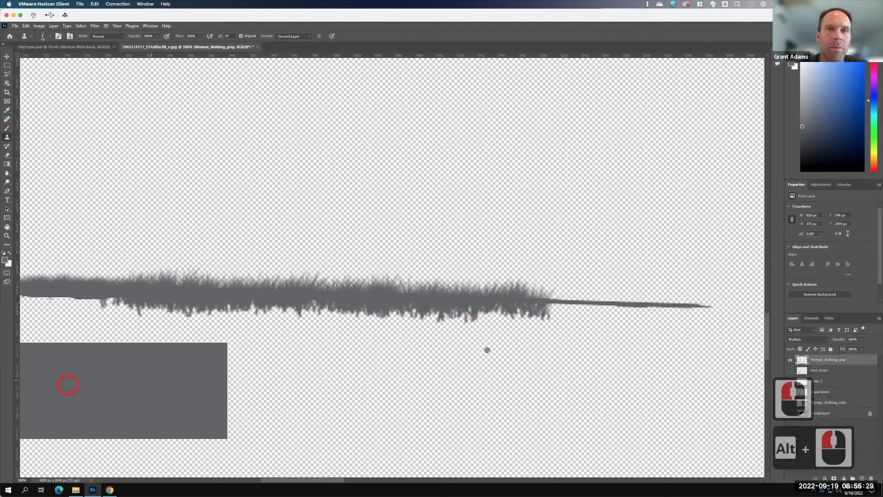
mouse_move(582, 299)
mouse_down()
mouse_move(552, 302)
mouse_move(603, 304)
mouse_move(524, 303)
mouse_move(629, 307)
mouse_up()
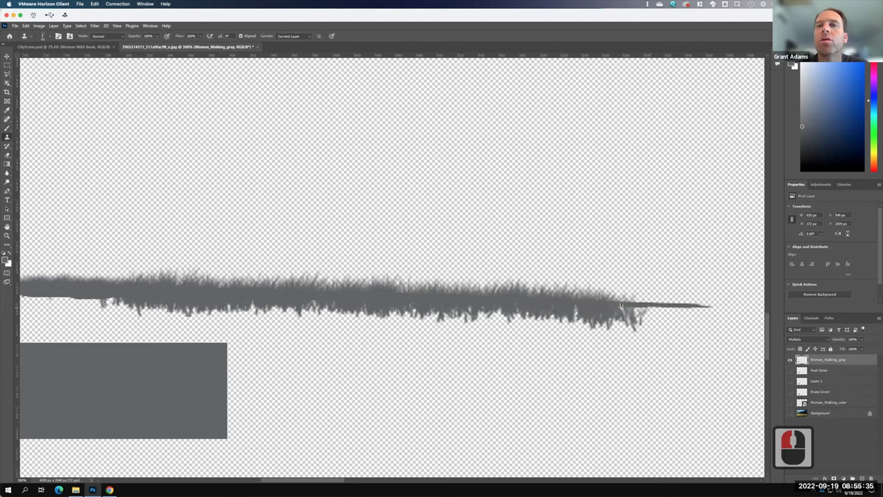
alt+click(211, 371)
alt+click(628, 313)
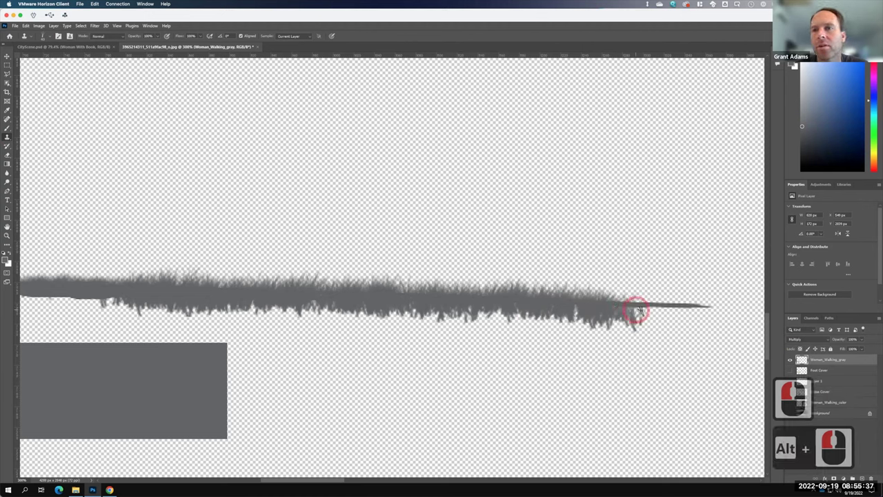
mouse_move(628, 308)
mouse_down()
mouse_move(700, 310)
mouse_move(690, 312)
mouse_up()
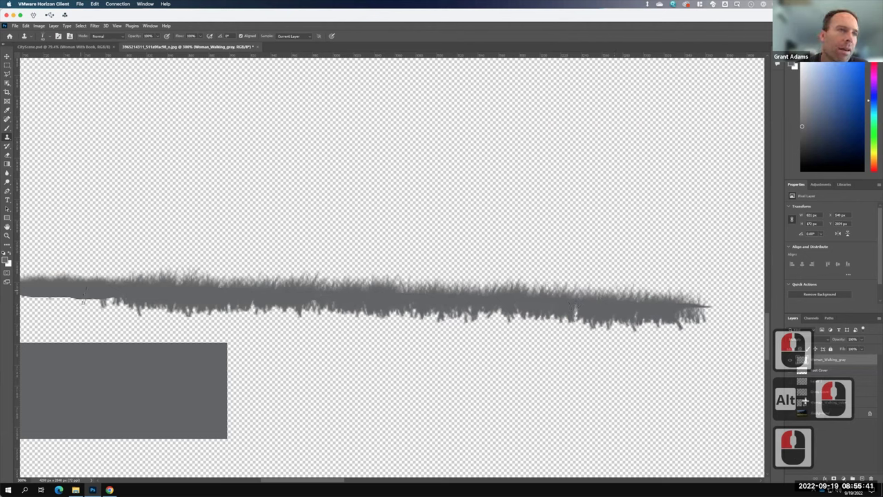
alt+click(78, 291)
drag(125, 289, 79, 304)
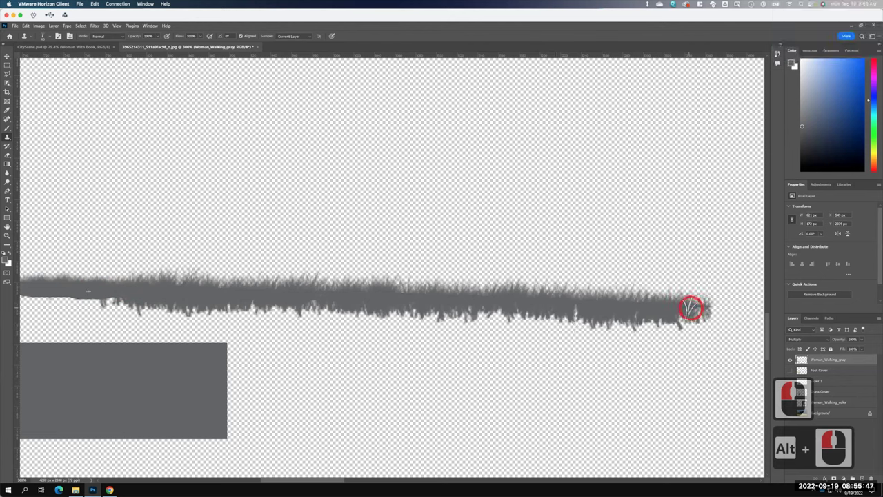
drag(698, 306, 711, 310)
key(F15)
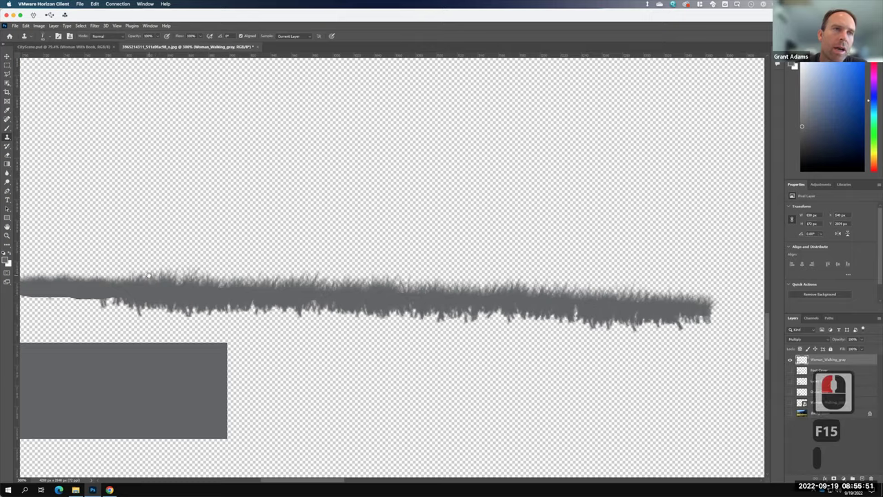
- Marquee-select the area around the gray block, swap the foreground color to white, and paint the selection white with a large soft round brush
scroll(193, 263, left, 20)
scroll(193, 263, down, 8)
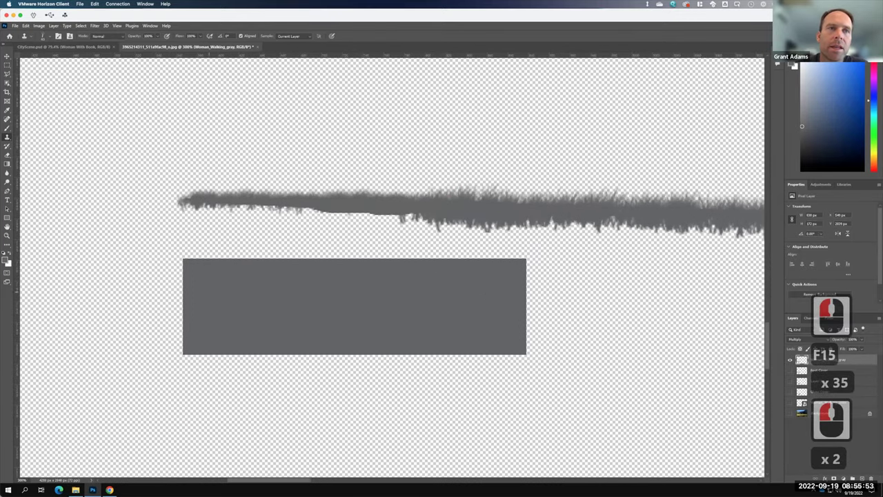
click(7, 64)
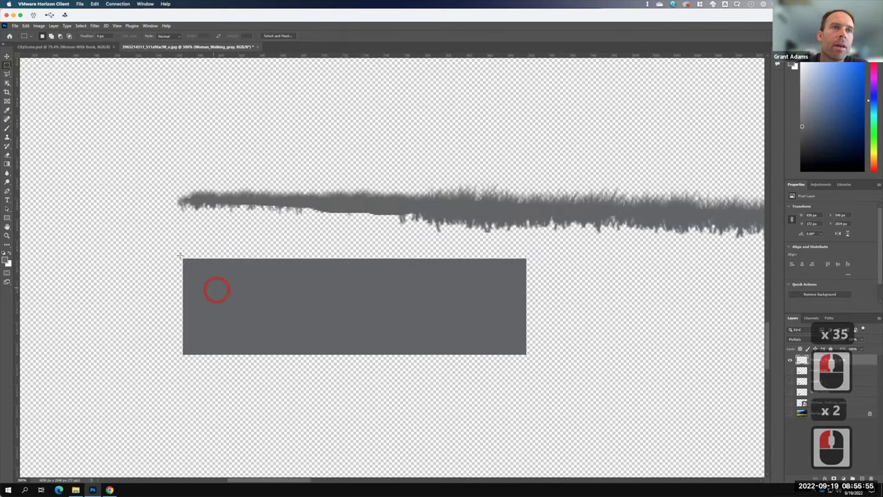
drag(316, 279, 536, 363)
click(10, 252)
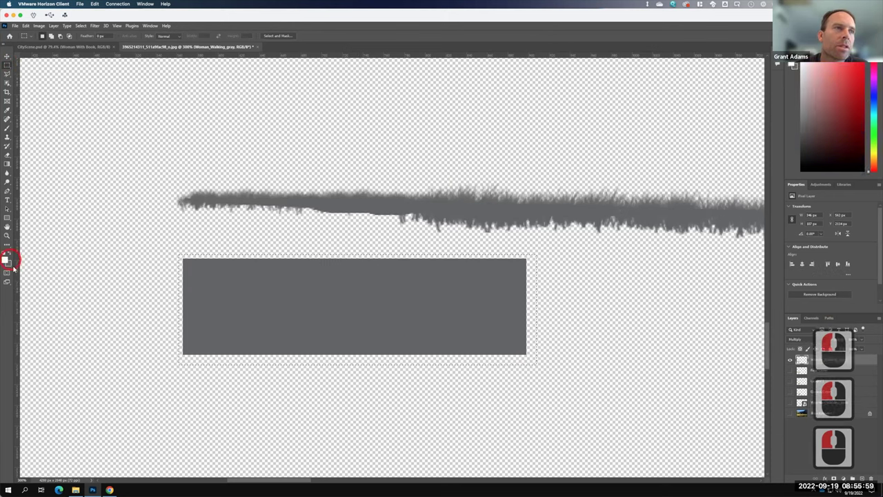
click(8, 129)
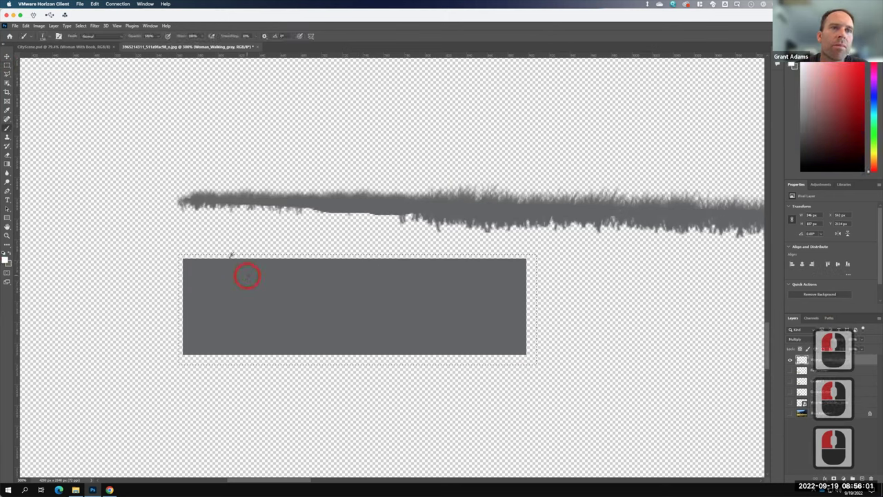
click(50, 38)
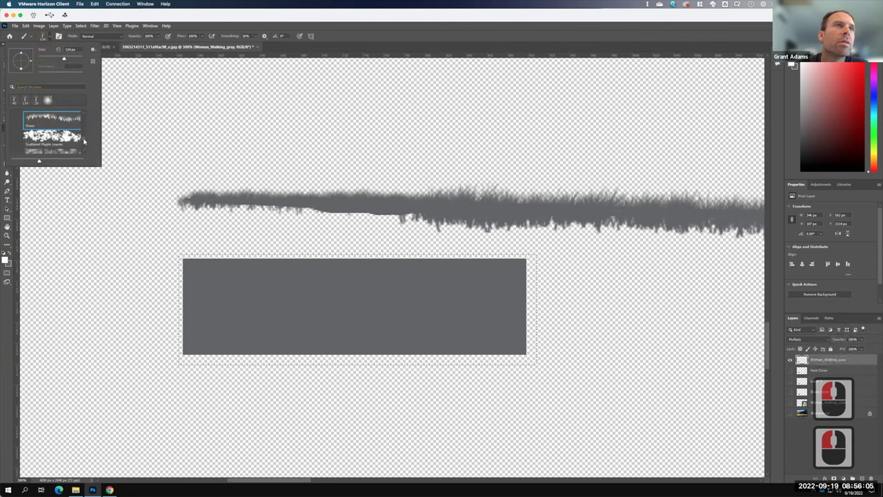
click(84, 96)
click(43, 115)
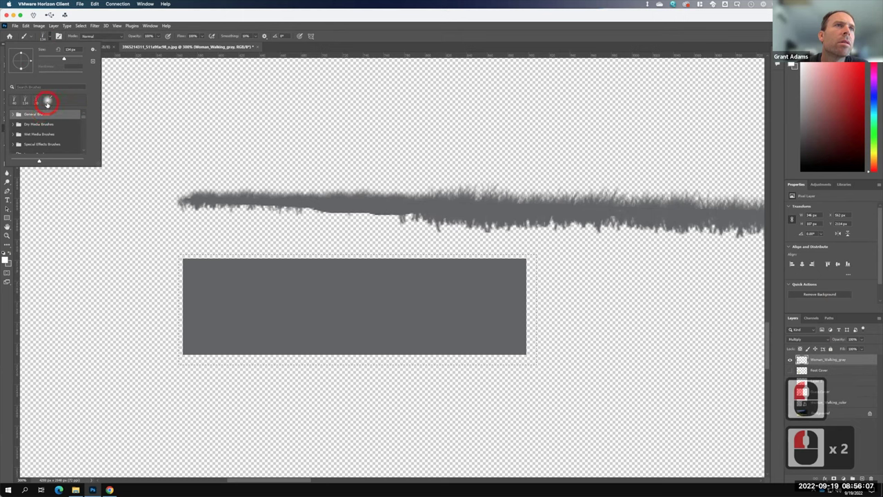
mouse_move(327, 322)
mouse_down()
mouse_move(286, 303)
mouse_move(209, 301)
mouse_move(469, 315)
mouse_move(544, 309)
mouse_move(535, 324)
mouse_move(458, 292)
mouse_up()
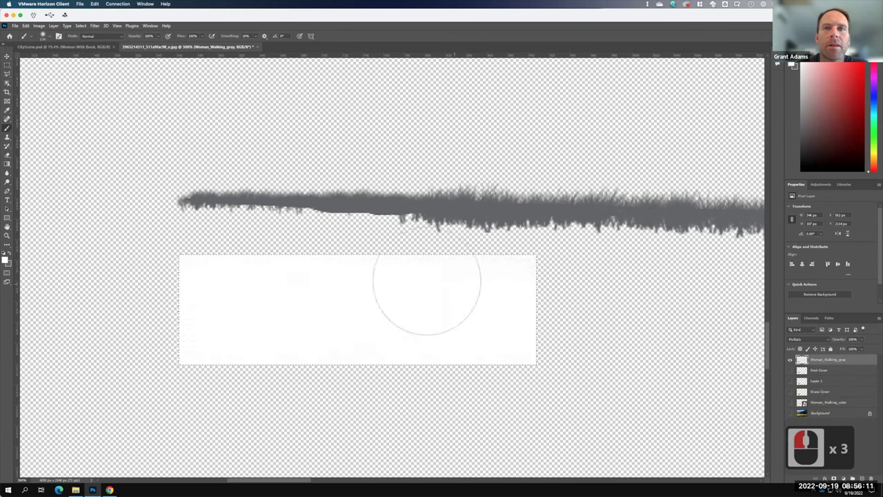
- Clear the selection around the white block and return to the Clone Stamp tool
click(7, 136)
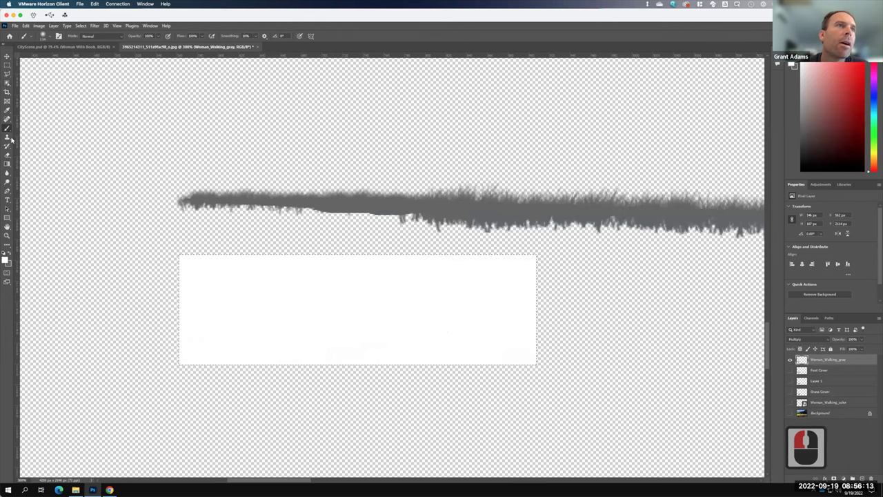
click(254, 271)
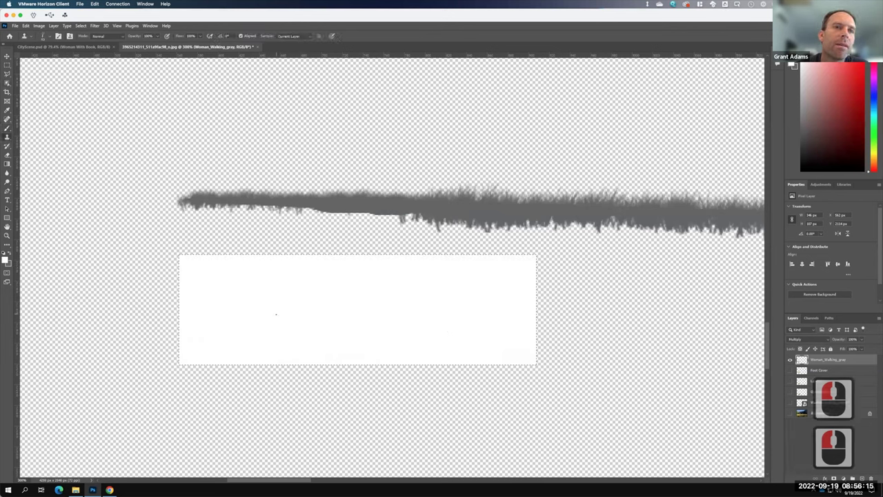
click(7, 64)
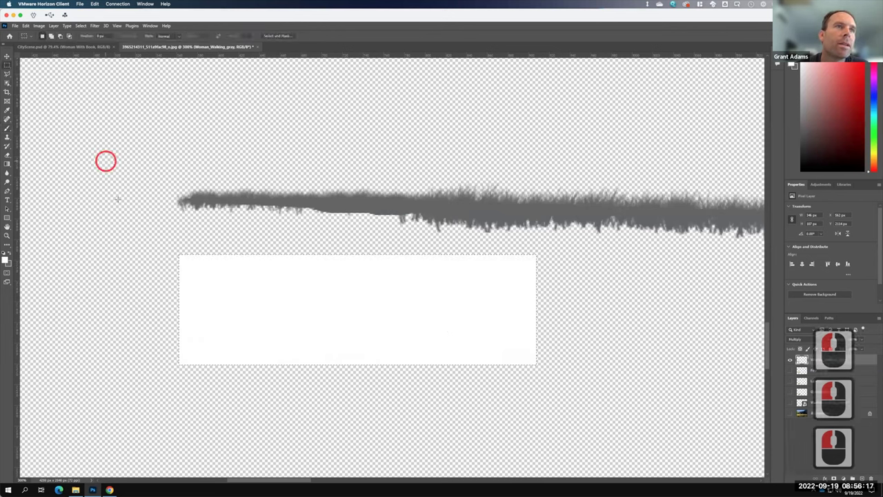
click(201, 242)
click(7, 136)
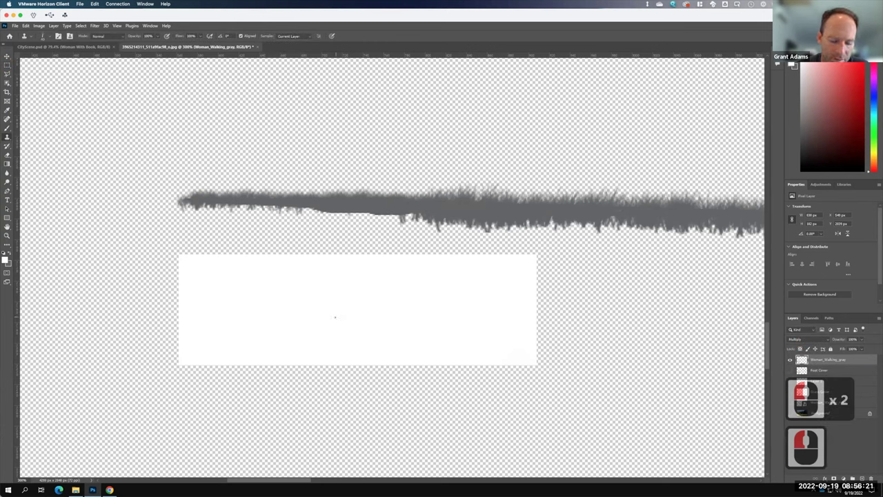
- Clone Stamp white grass strokes, sampled from the white block, along the lower edge of the shadow's left part and over its left tip
alt+click(312, 238)
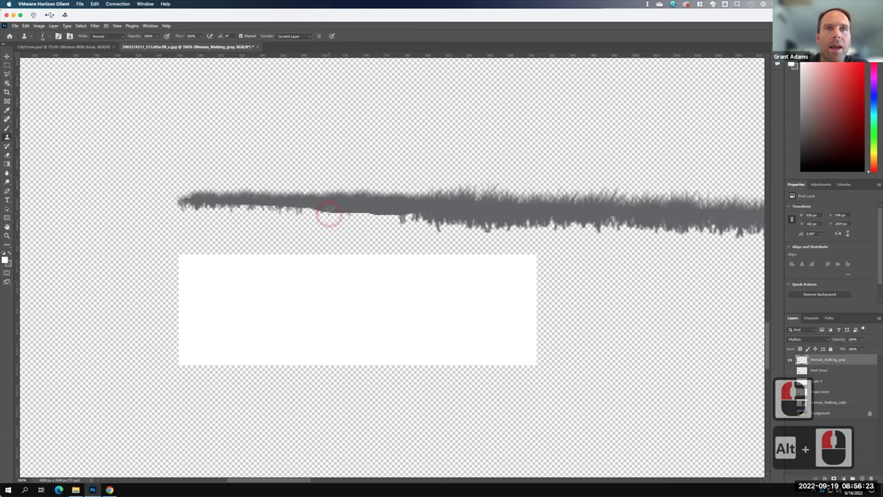
drag(325, 214, 220, 214)
click(288, 214)
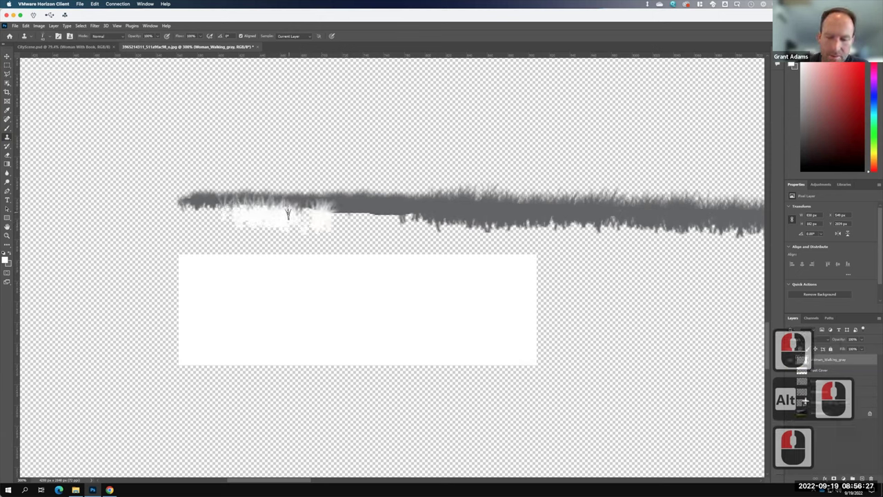
click(287, 214)
click(287, 214)
drag(265, 207, 164, 202)
mouse_move(300, 218)
mouse_down()
mouse_move(435, 218)
mouse_move(407, 216)
mouse_move(418, 233)
mouse_up()
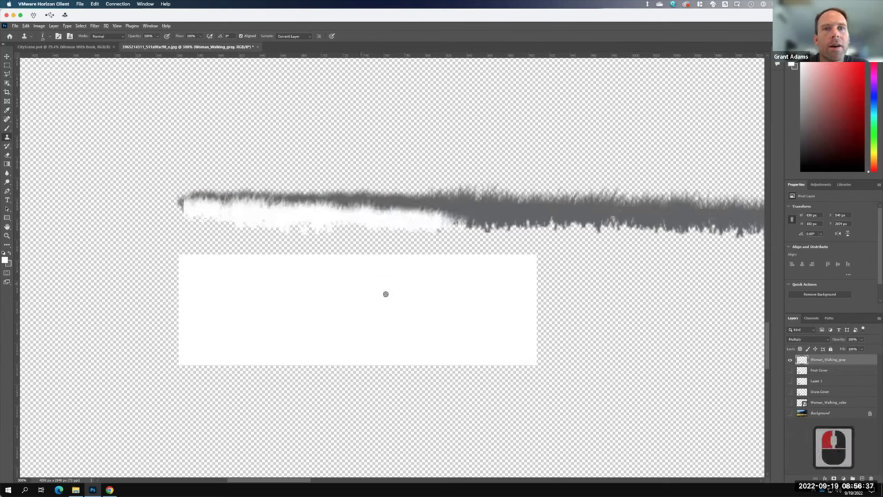
alt+click(177, 205)
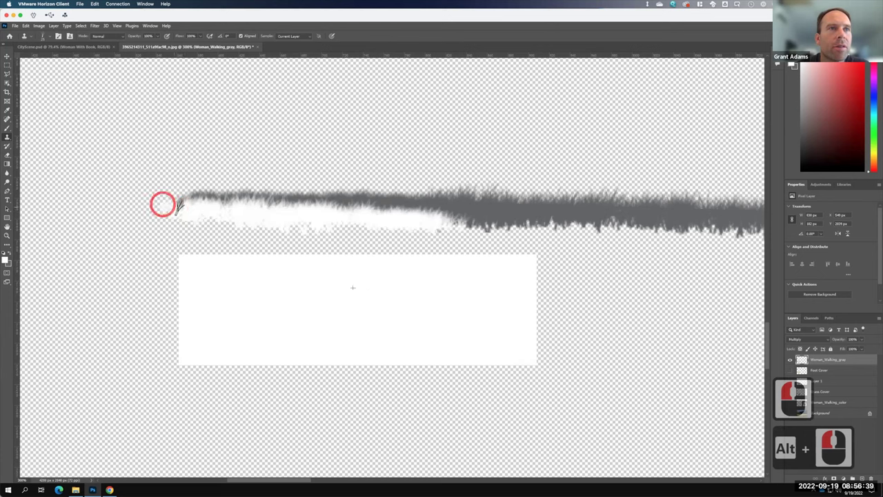
click(314, 252)
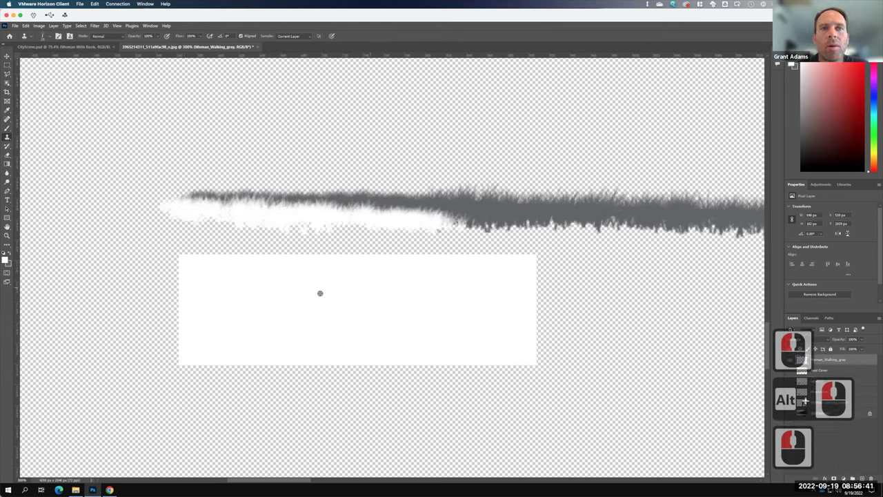
- Resample the white block and continue the white grass strokes along the lower edge of the shadow's right part
alt+click(289, 304)
drag(457, 228, 738, 230)
key(F15)
drag(439, 293, 154, 289)
alt+click(34, 292)
mouse_move(384, 216)
mouse_down()
mouse_move(509, 220)
mouse_move(347, 213)
mouse_move(437, 218)
mouse_up()
mouse_move(500, 224)
mouse_down()
mouse_move(462, 230)
mouse_move(536, 217)
mouse_move(544, 218)
mouse_move(516, 220)
mouse_move(659, 219)
mouse_move(494, 215)
mouse_up()
- Clone Stamp white grass around the shadow's right tip and back along its lower edge, resampling the white block
alt+click(71, 284)
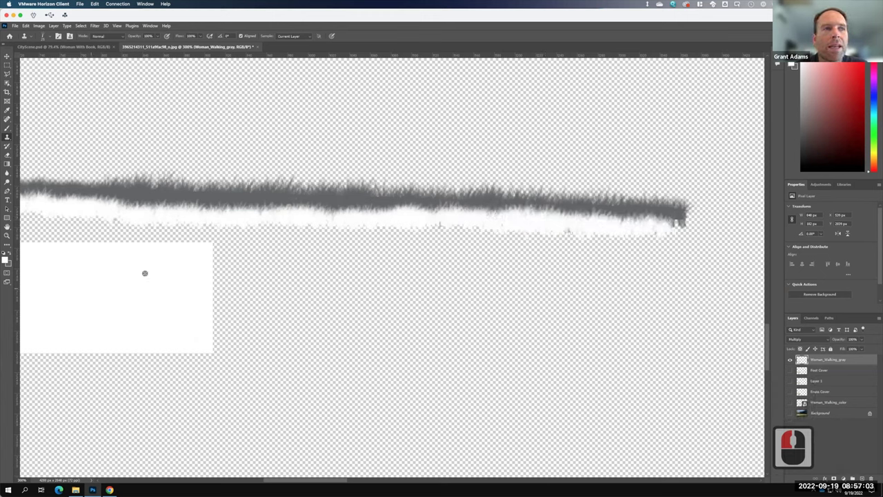
alt+click(85, 288)
mouse_move(676, 223)
mouse_down()
mouse_move(690, 214)
mouse_move(442, 230)
mouse_up()
click(370, 200)
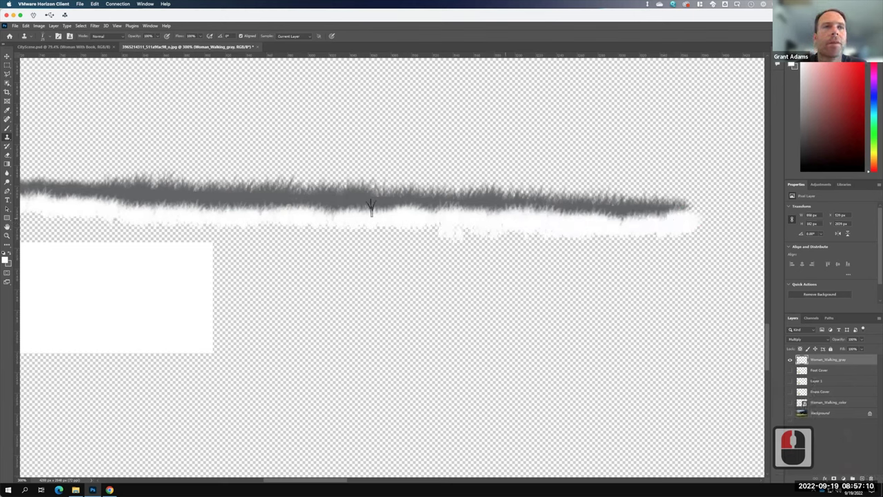
- Show the Background, Foot Cover and Woman_Walking_color layers again
click(789, 413)
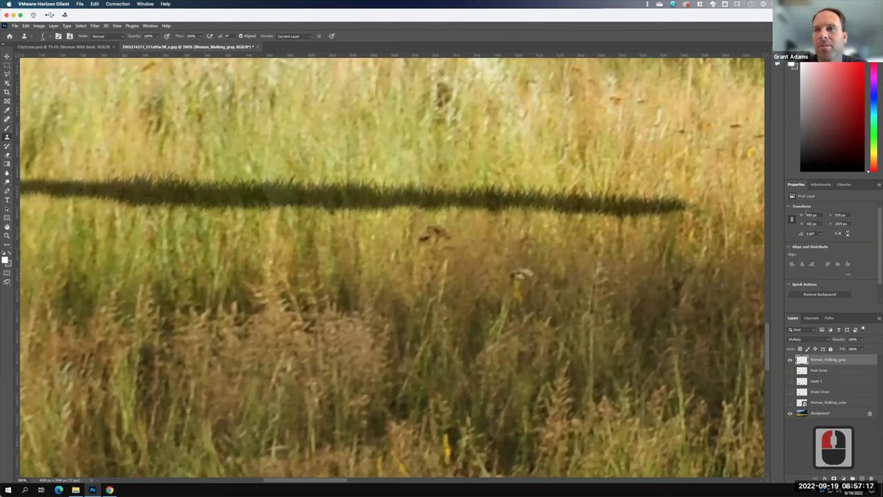
click(790, 370)
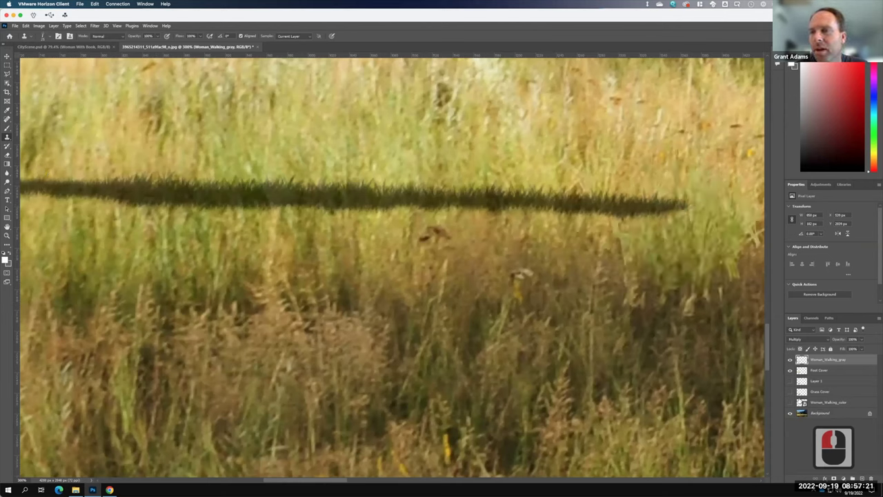
click(790, 403)
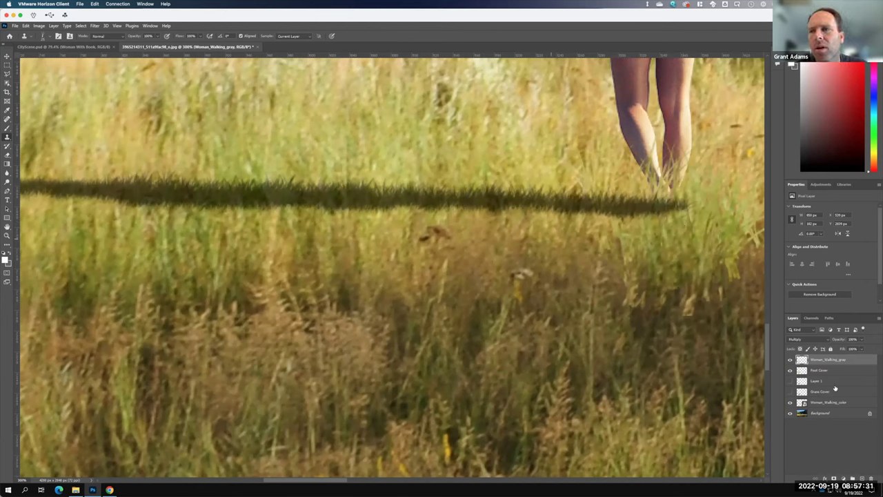
- Hide the Background to sample the white block, clone white over the shadow's end beyond the woman's feet, and show the Background again
click(790, 413)
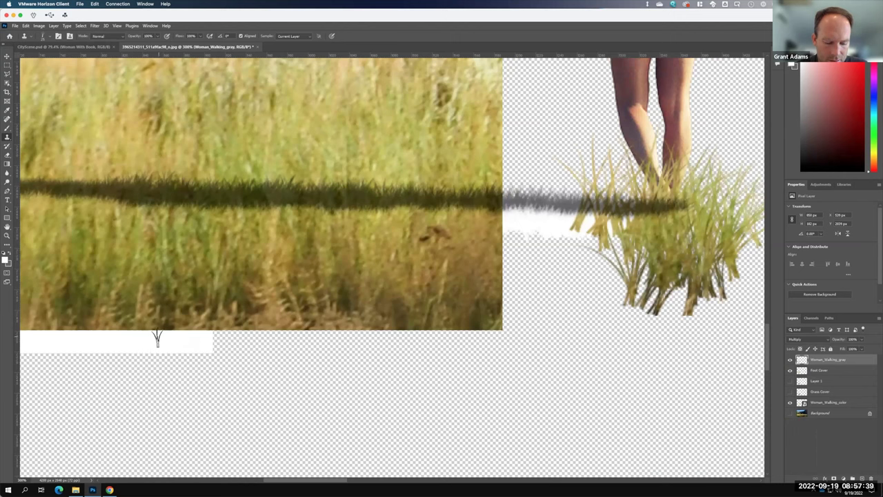
click(86, 339)
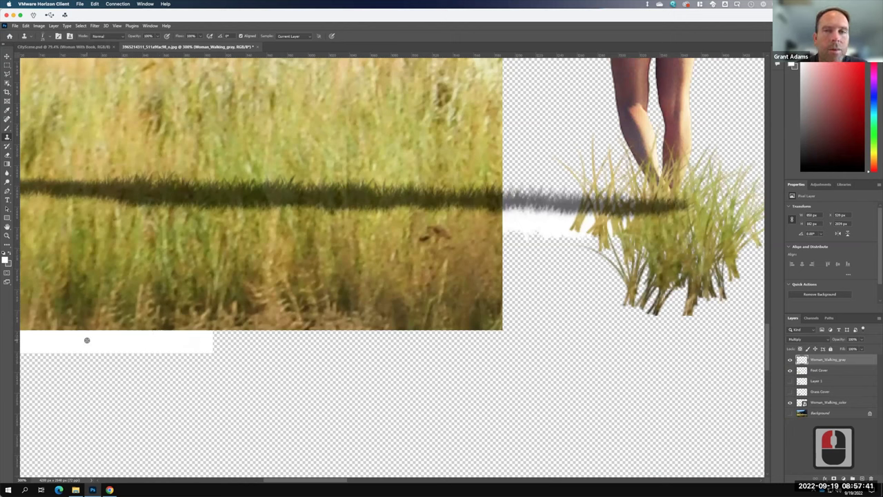
alt+click(578, 268)
mouse_move(670, 210)
mouse_down()
mouse_move(683, 203)
mouse_move(661, 205)
mouse_up()
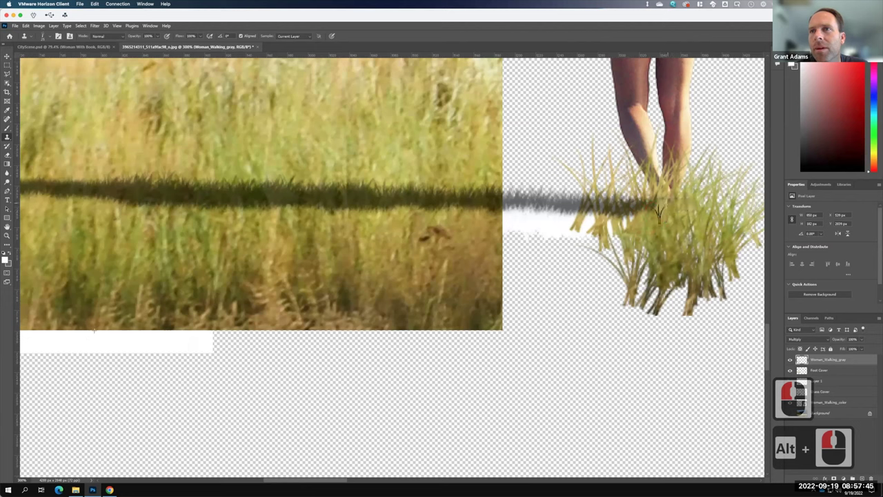
click(646, 244)
key(F15)
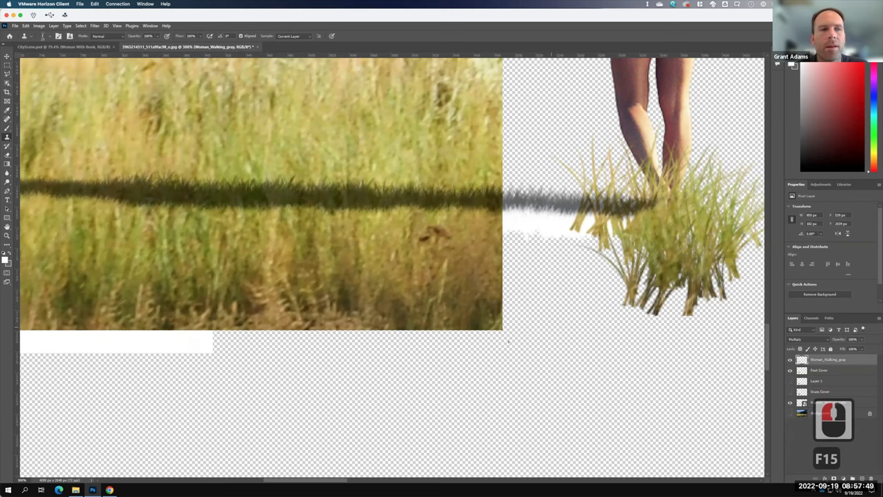
click(790, 413)
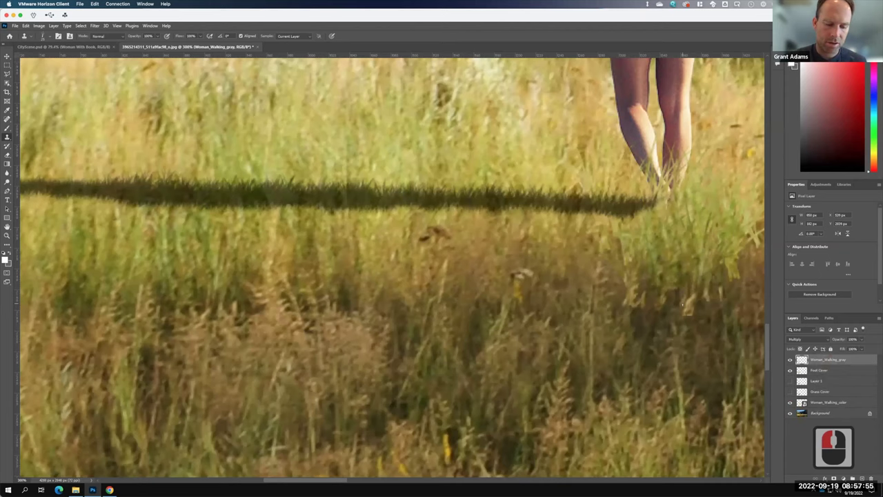
- Fit the whole image in the view and lower the Woman_Walking_gray layer's opacity to about 75%
key(ctrl+0)
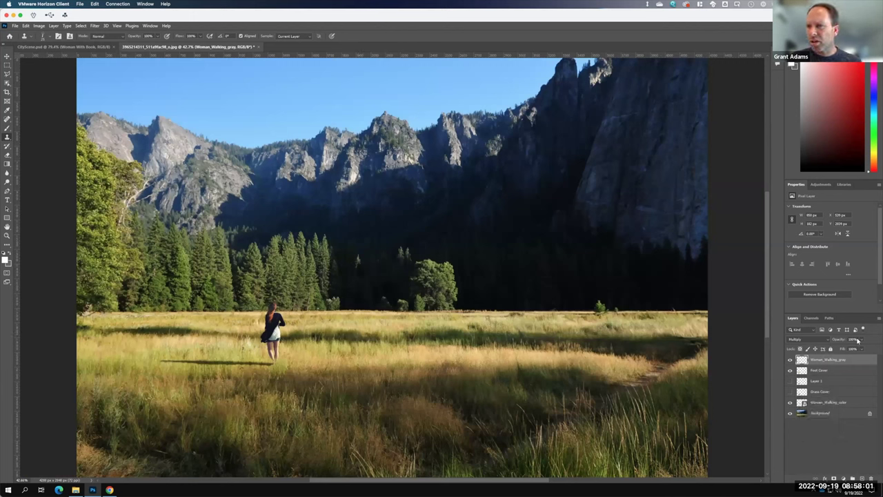
click(859, 340)
click(851, 348)
click(851, 348)
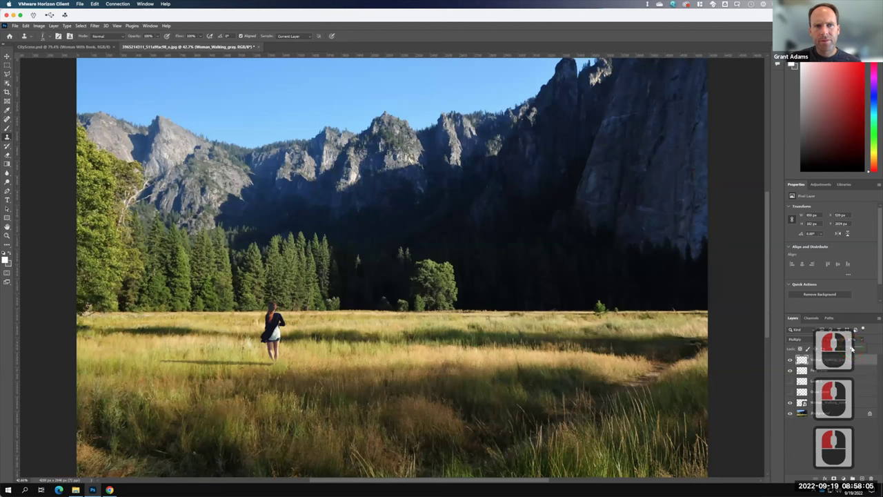
click(854, 349)
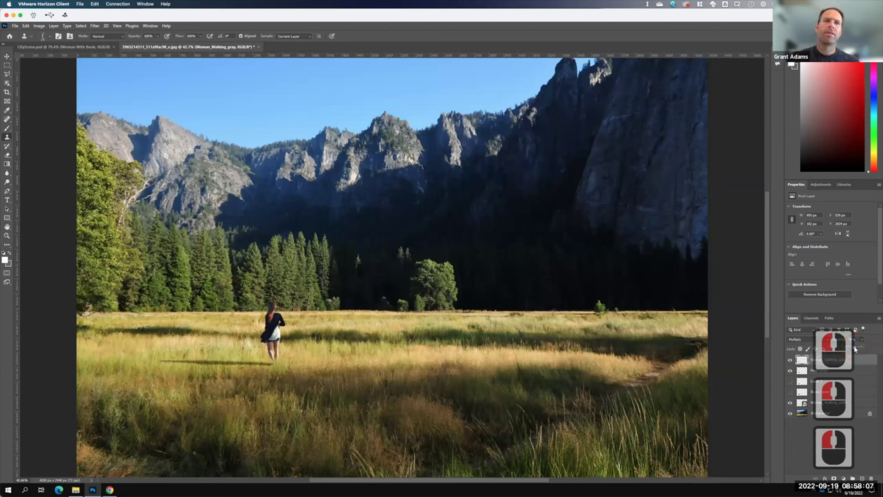
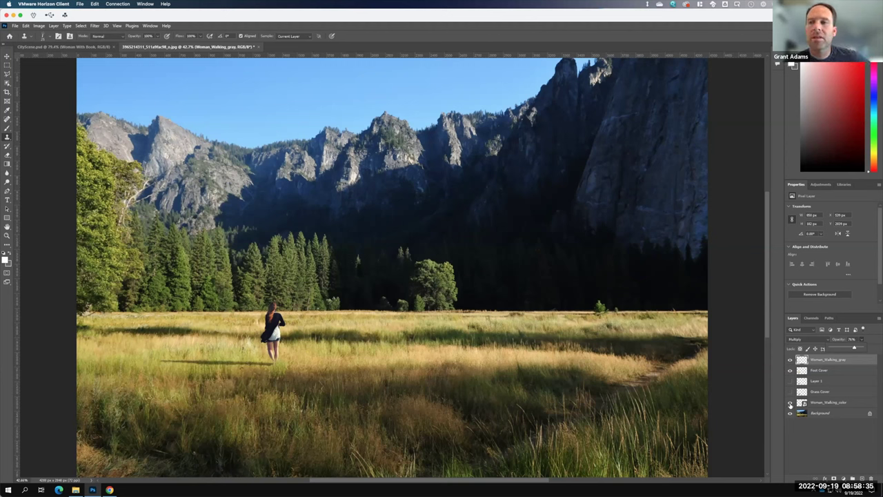
- Compare the meadow with and without the woman's shadow by hiding and showing the Woman_Walking_gray layer
click(790, 359)
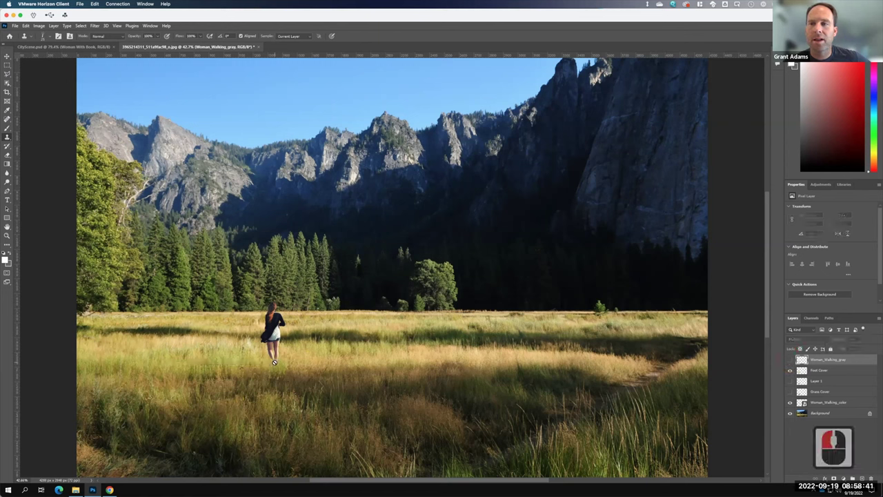
click(790, 359)
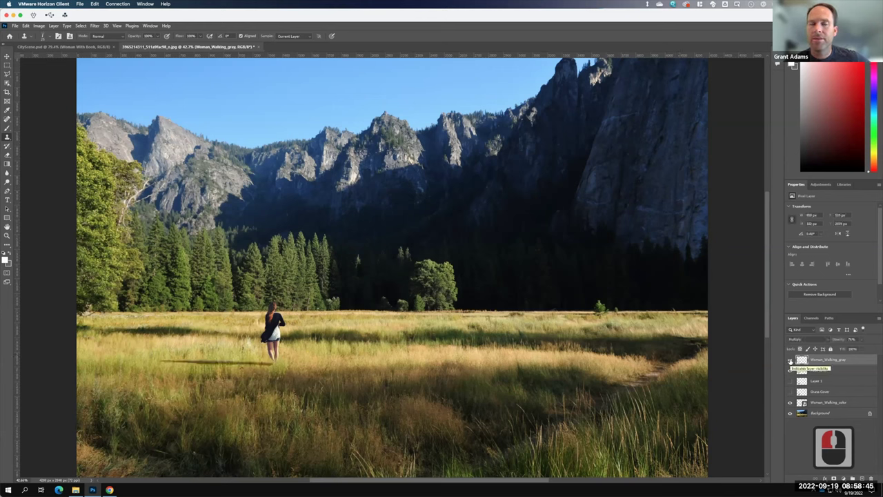
key(F15)
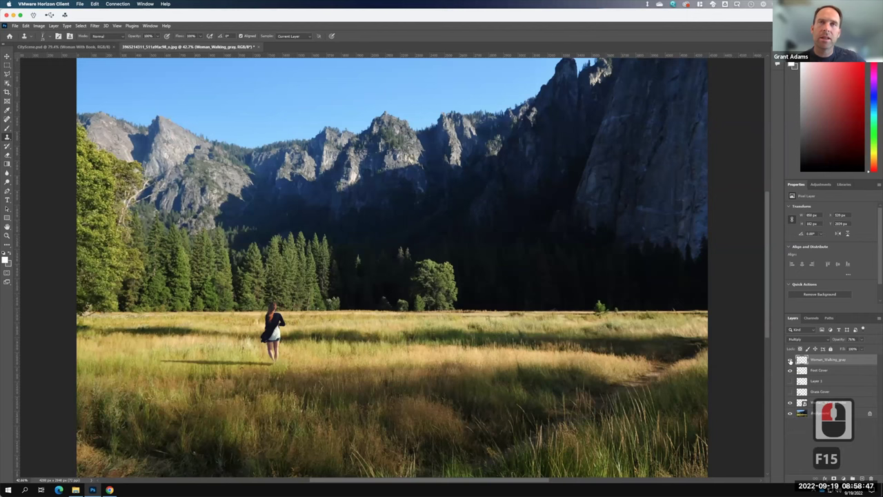